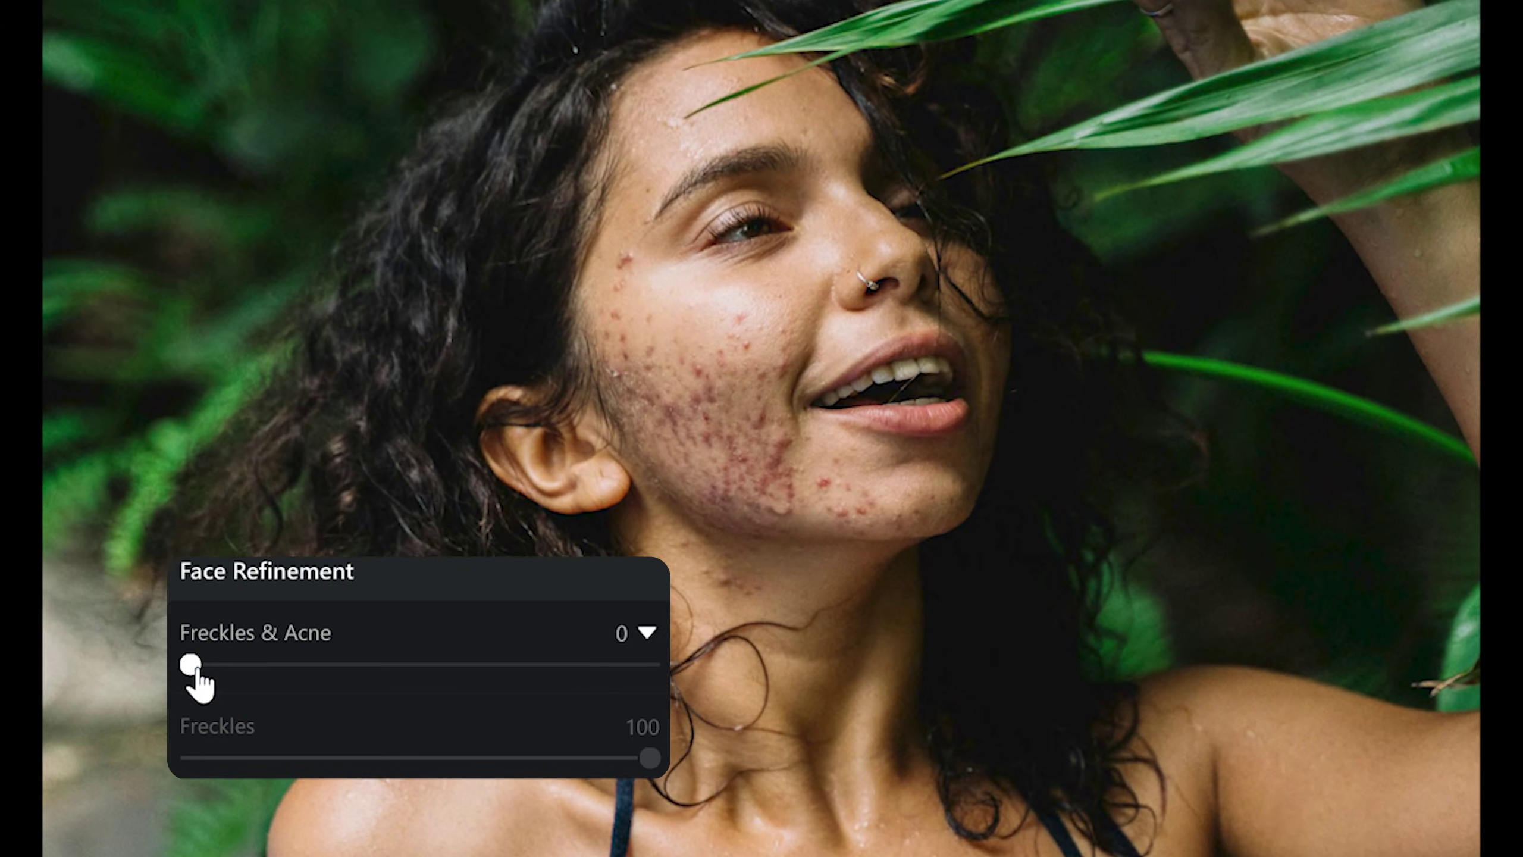
Step: Clear facial acne at full strength, apply auto colour correction, and try sunset 20, pink and stormy 31 skies
{"action": "left_click_drag", "start_coordinate": [194, 666], "coordinate": [651, 675]}
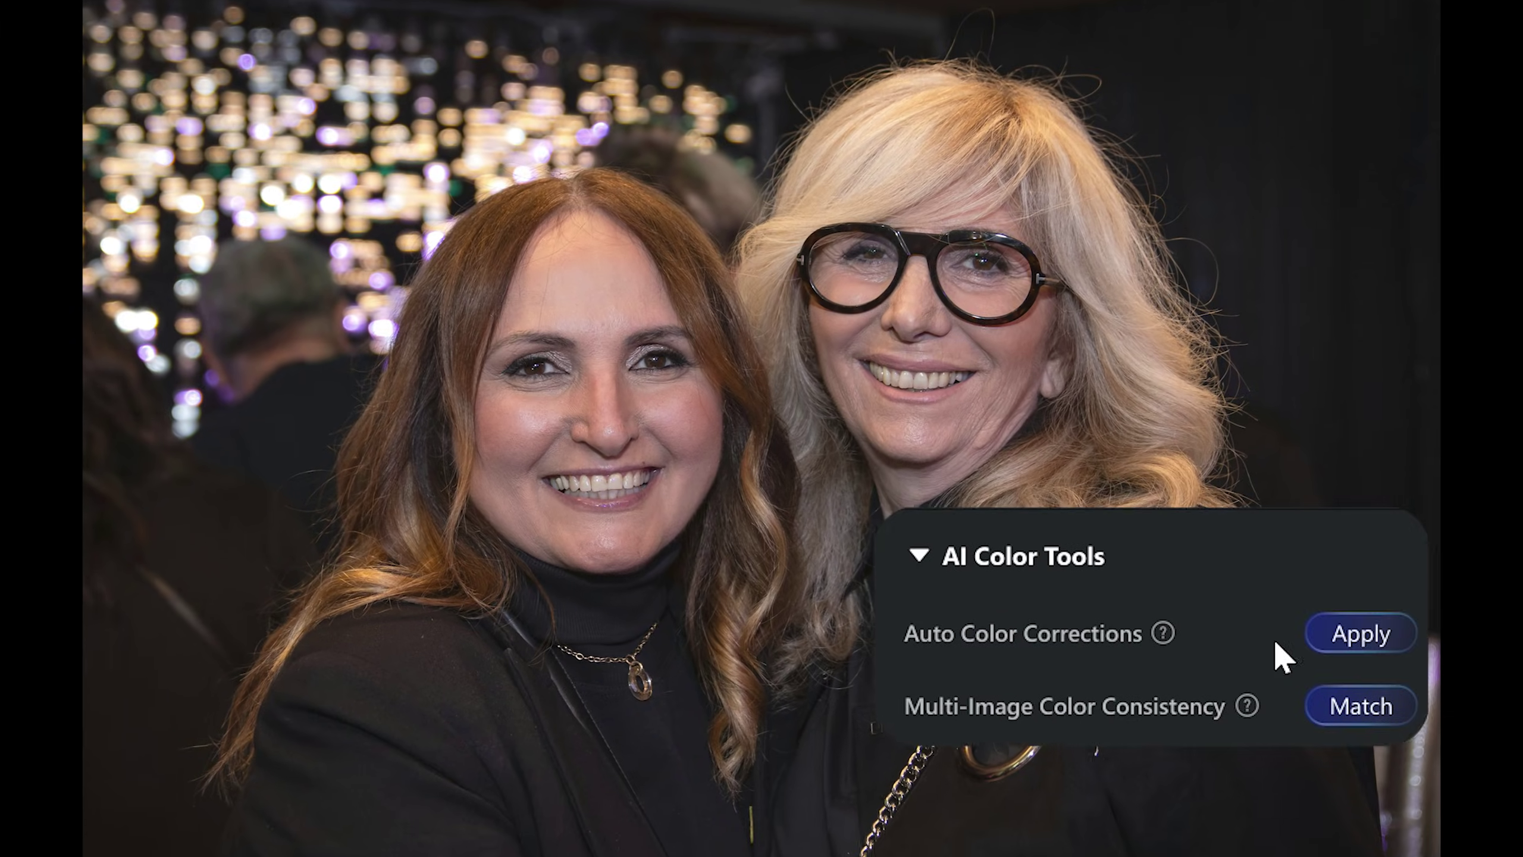
{"action": "left_click", "coordinate": [1322, 646]}
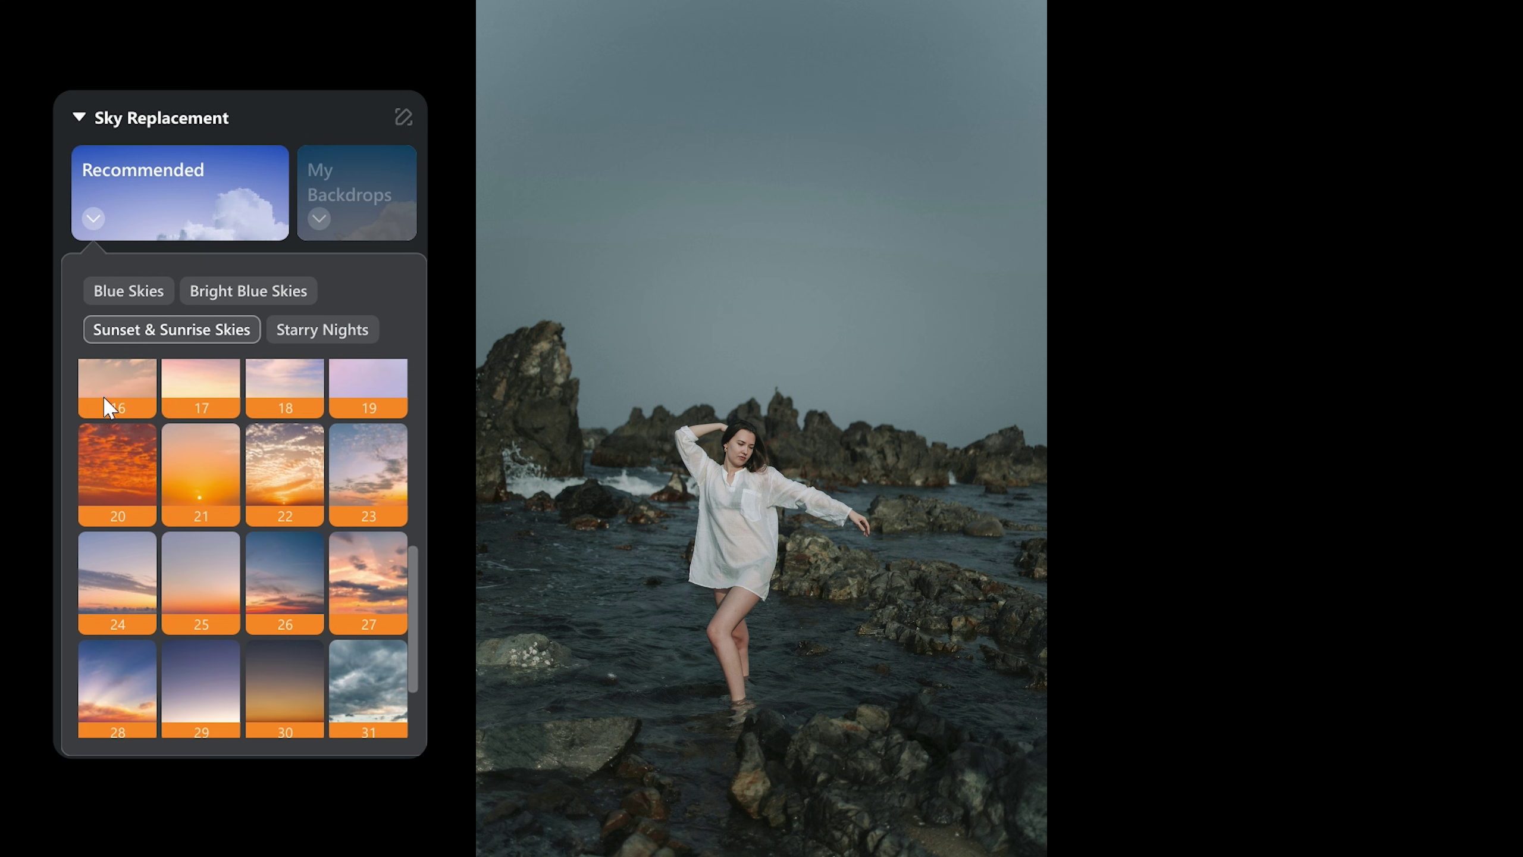
{"action": "left_click", "coordinate": [116, 462]}
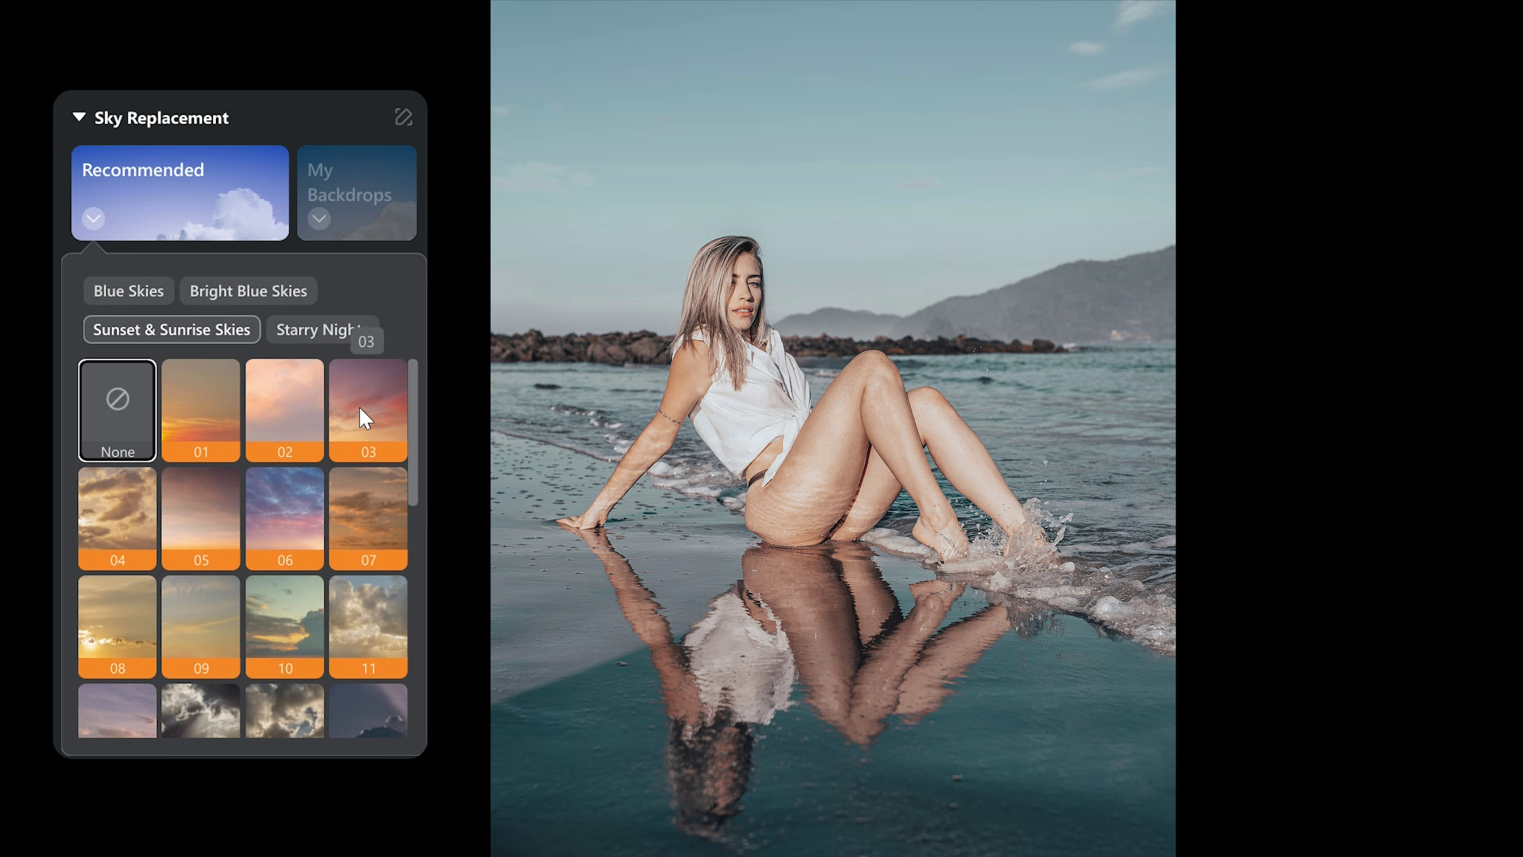
{"action": "left_click", "coordinate": [360, 406]}
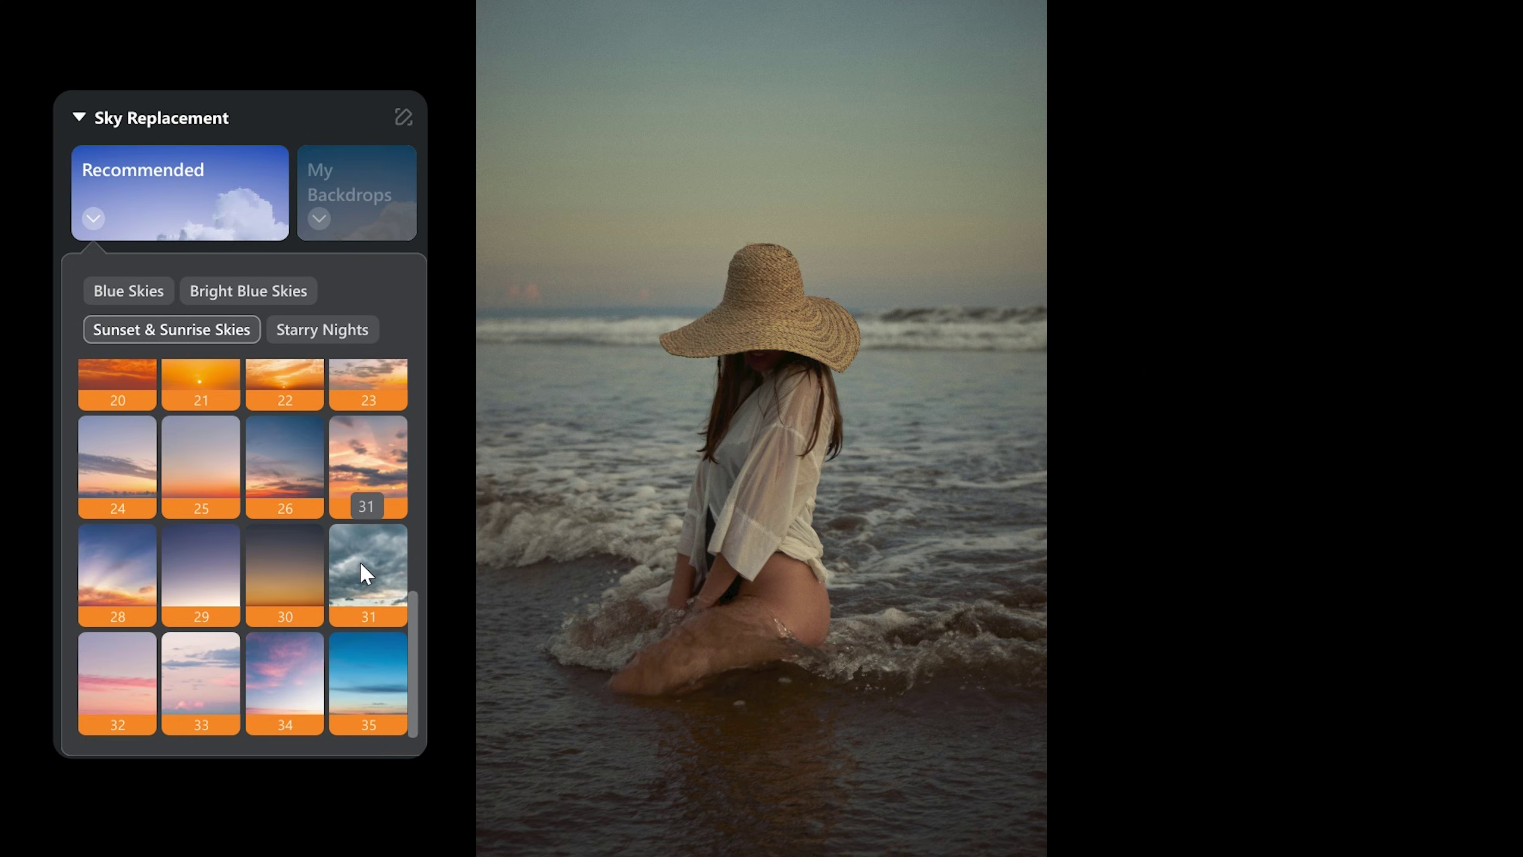
{"action": "left_click", "coordinate": [365, 573]}
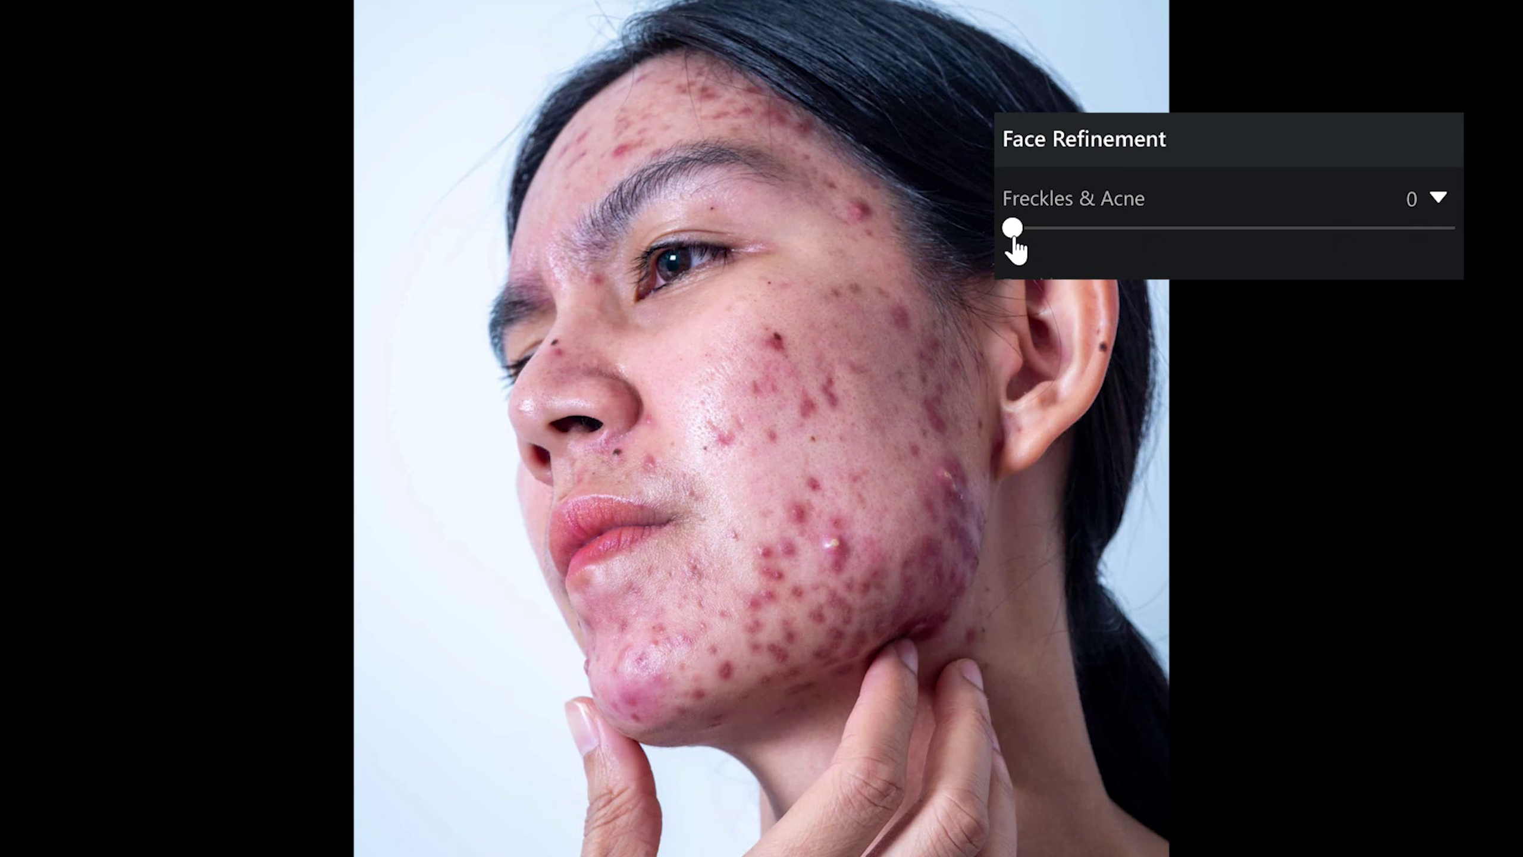
{"action": "left_click_drag", "start_coordinate": [1013, 231], "coordinate": [1445, 231]}
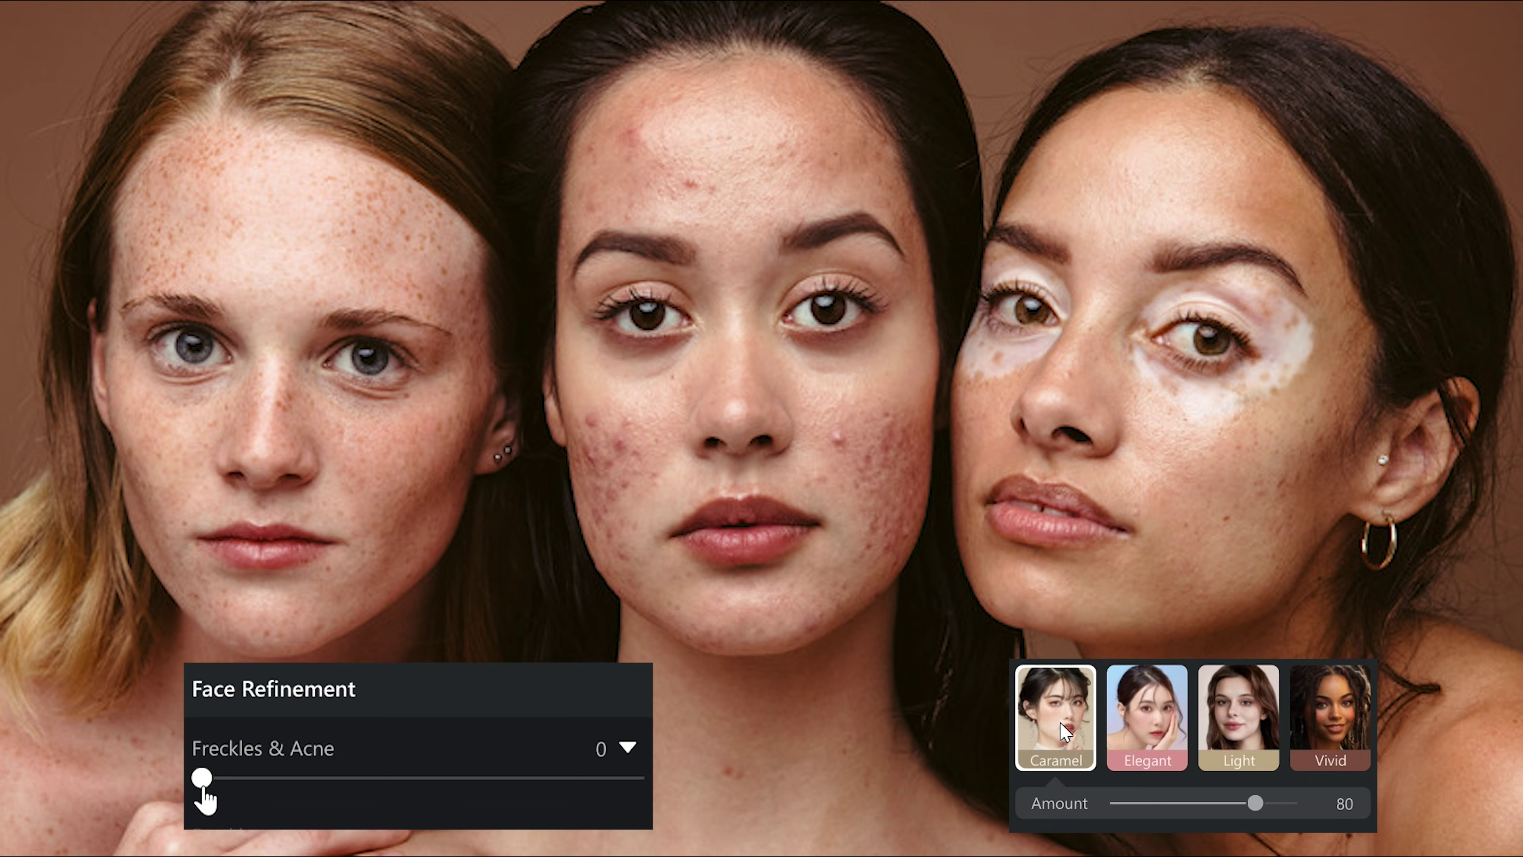
{"action": "left_click_drag", "start_coordinate": [208, 787], "coordinate": [634, 778]}
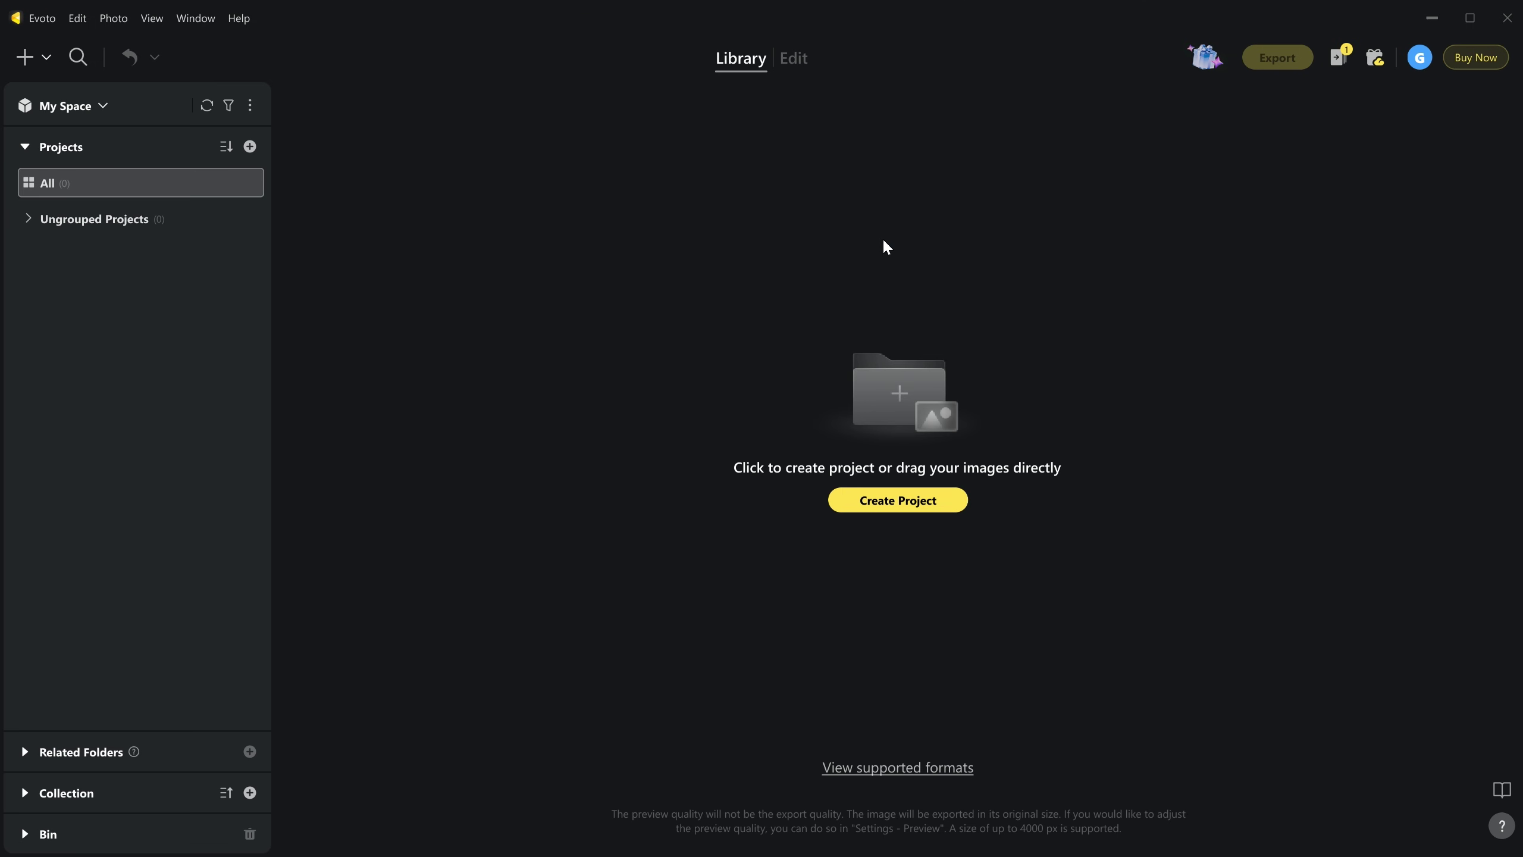
Step: Create a new project named 'wedding edits'
{"action": "left_click", "coordinate": [909, 505]}
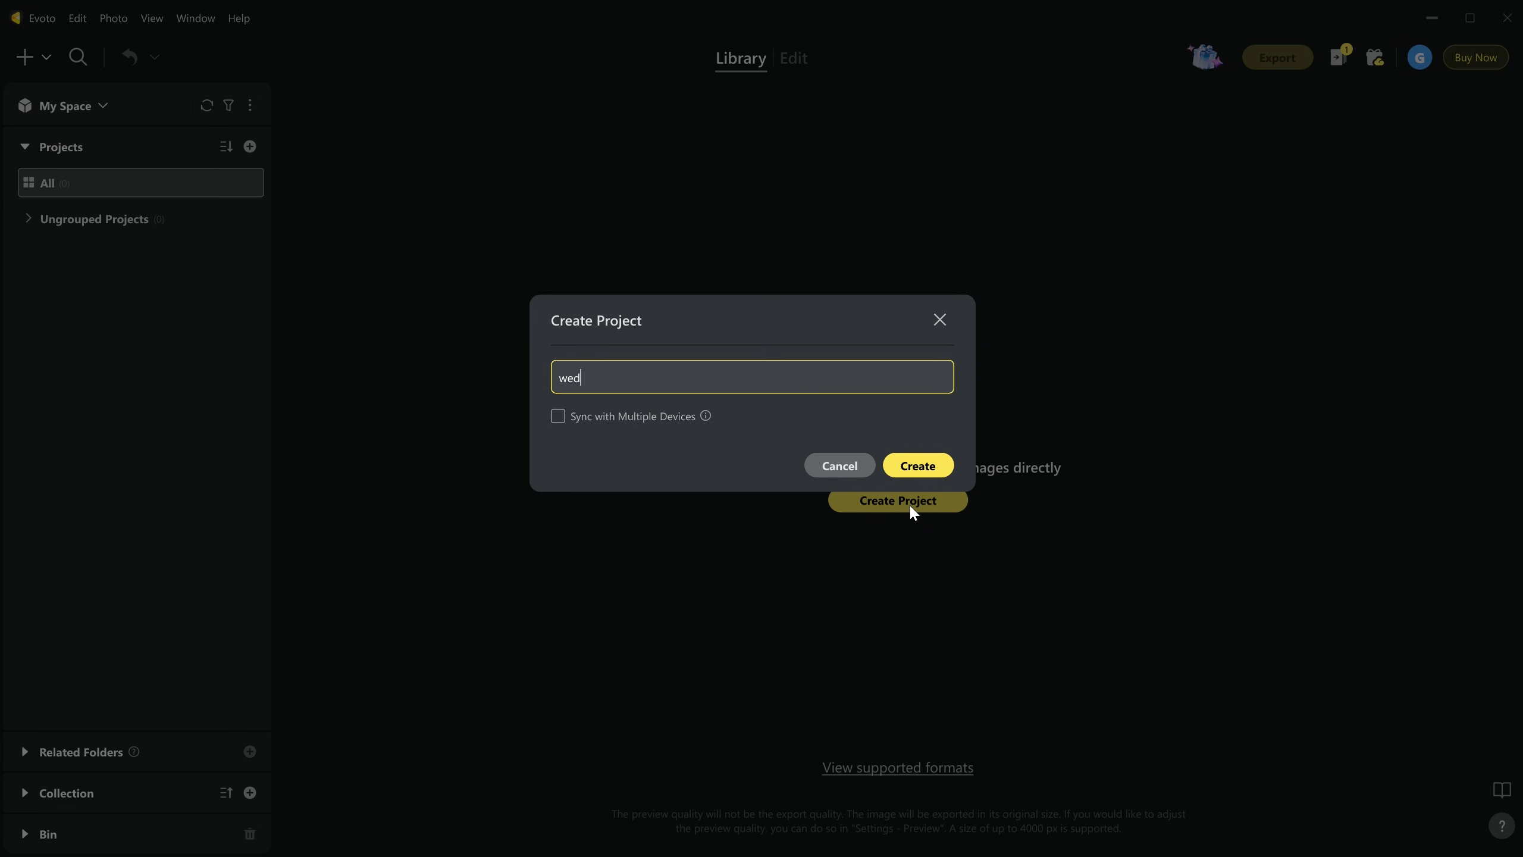
{"action": "type", "text": "wedding edits"}
{"action": "left_click", "coordinate": [914, 465]}
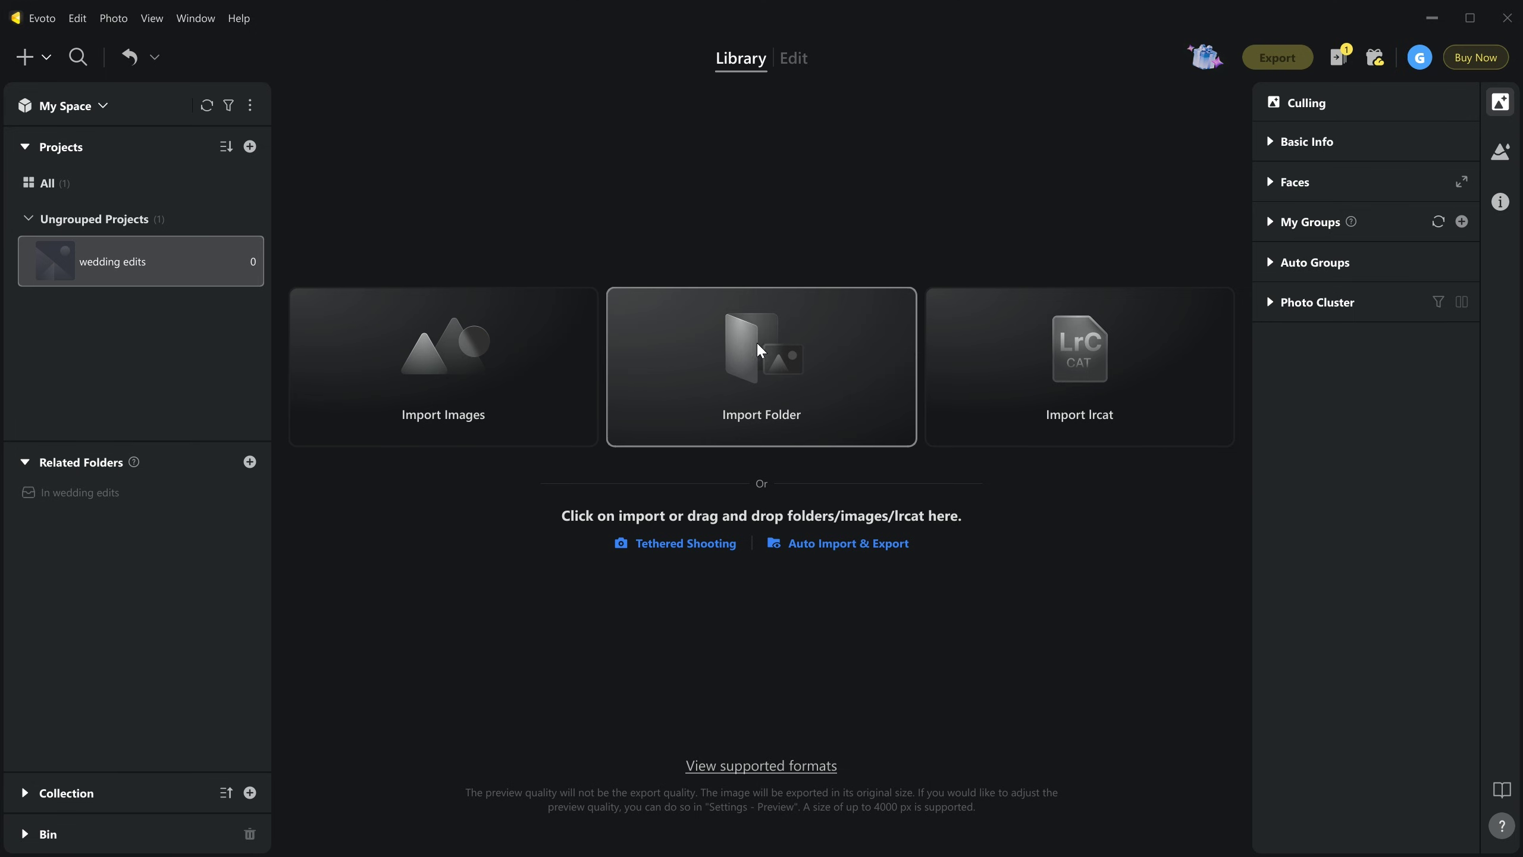
Step: Import the photos from the 'wedding photos' folder into the project
{"action": "left_click", "coordinate": [706, 399]}
{"action": "left_click", "coordinate": [223, 167]}
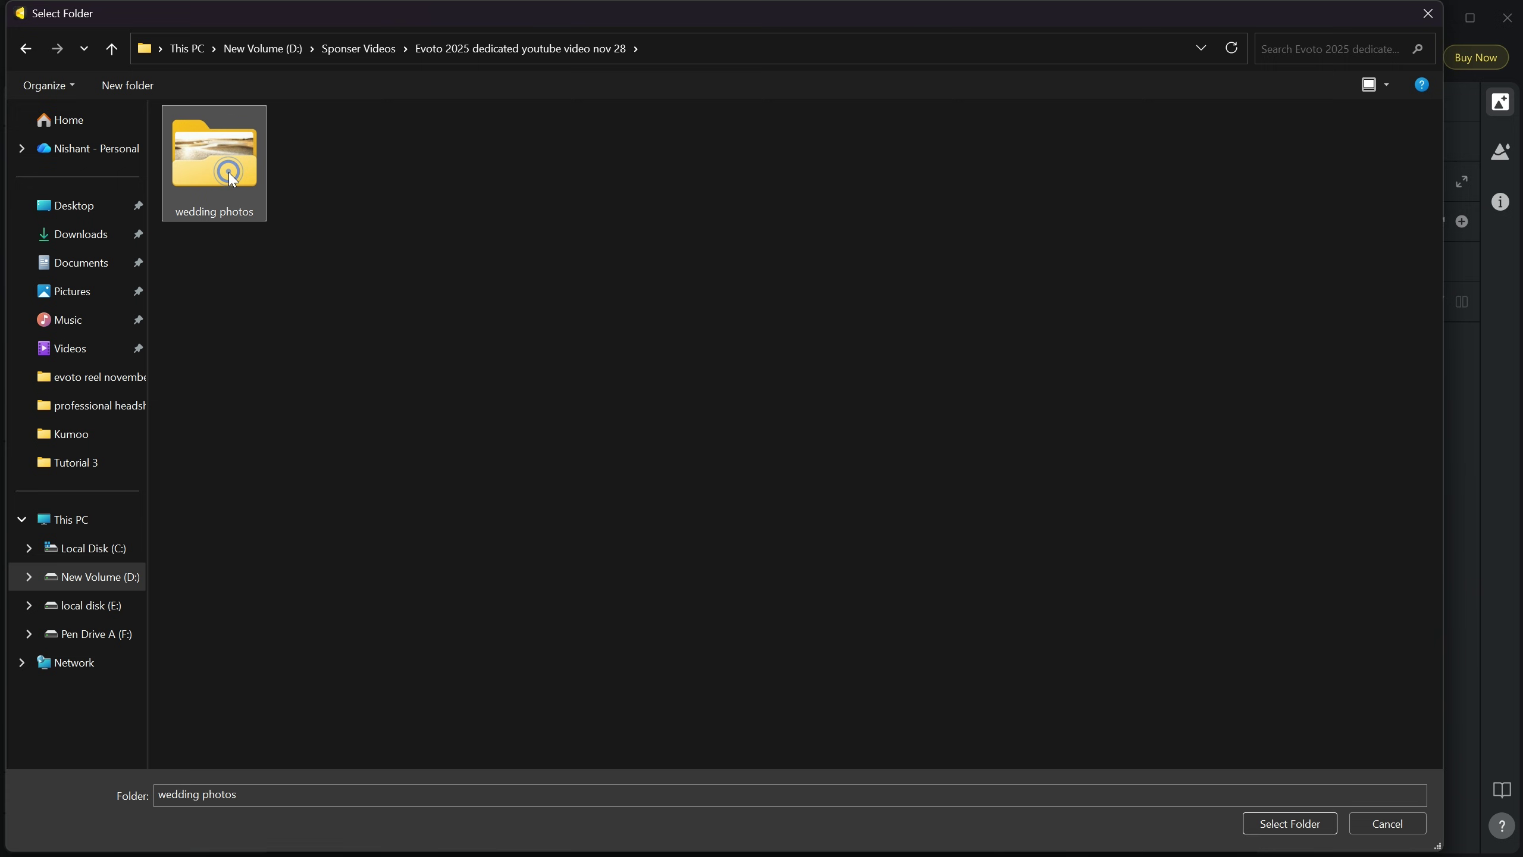
{"action": "left_click", "coordinate": [1263, 821]}
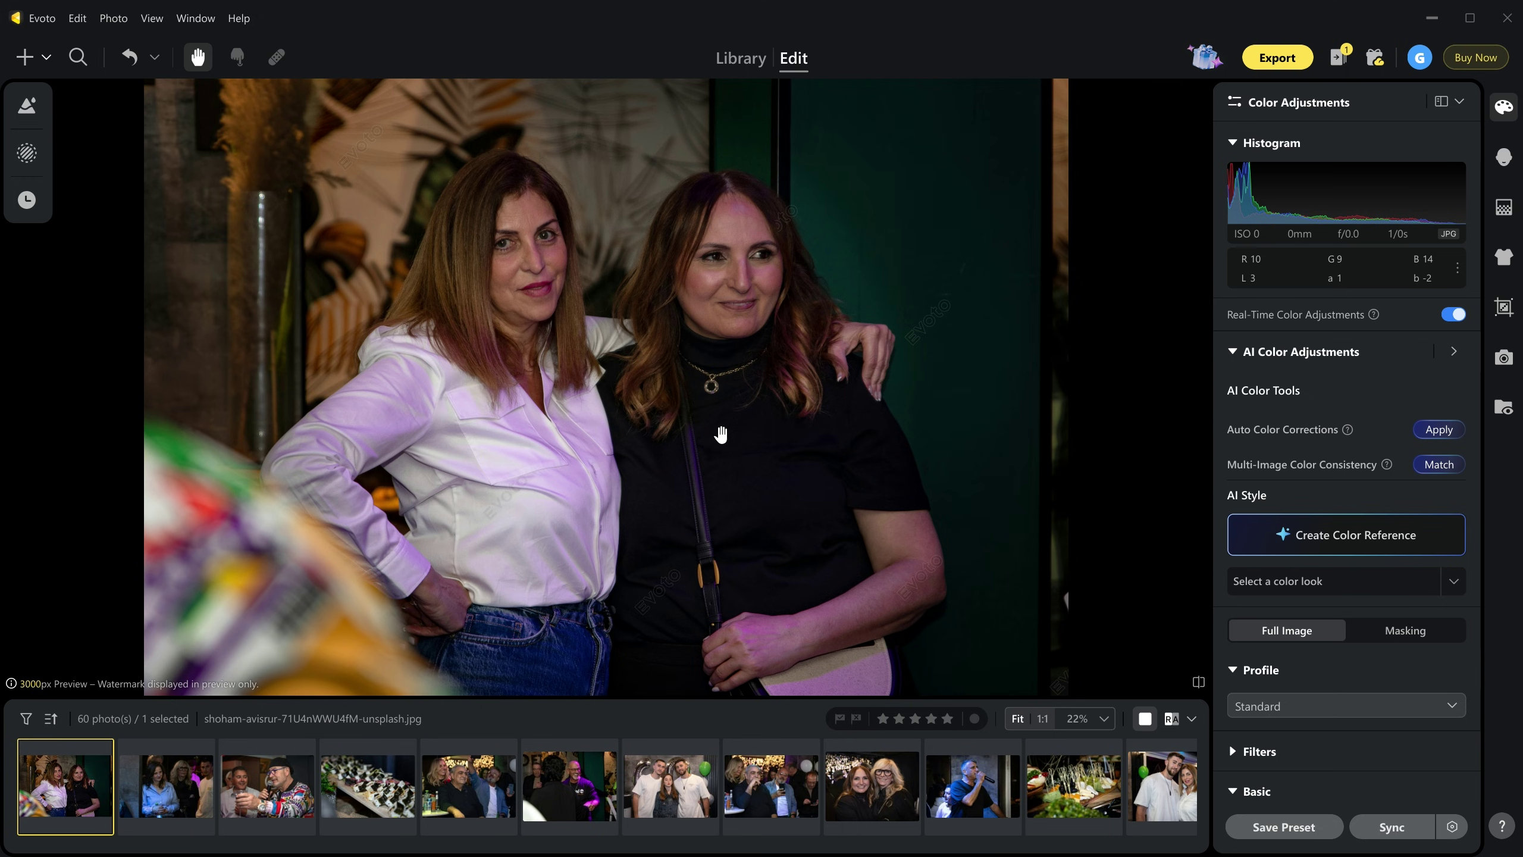
{"action": "left_click", "coordinate": [179, 793]}
{"action": "left_click", "coordinate": [290, 795]}
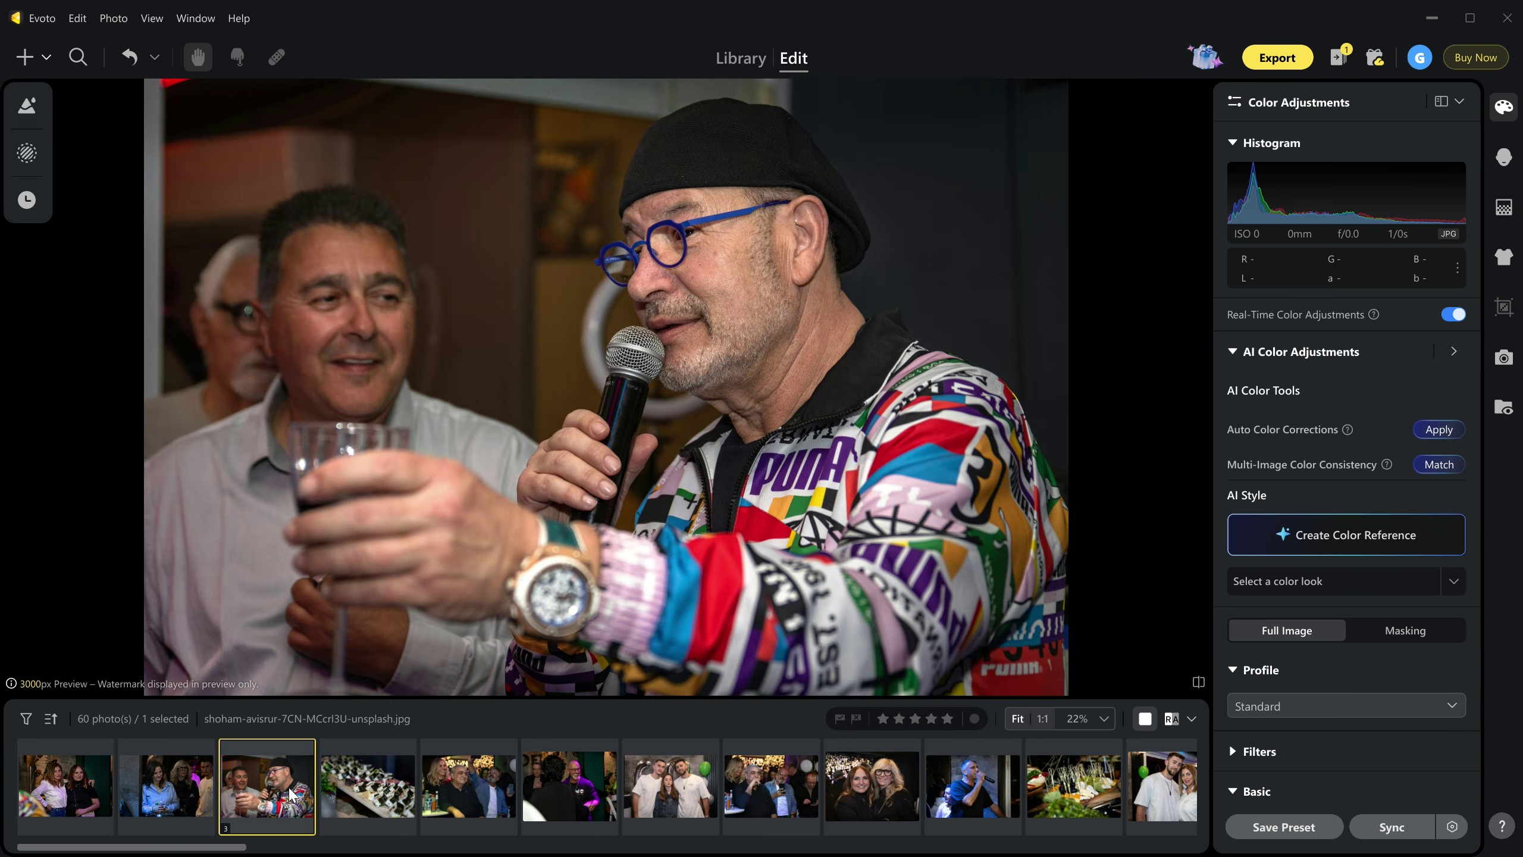
{"action": "scroll", "coordinate": [807, 807], "scroll_direction": "down", "scroll_amount": 2}
{"action": "scroll", "coordinate": [807, 807], "scroll_direction": "up", "scroll_amount": 2}
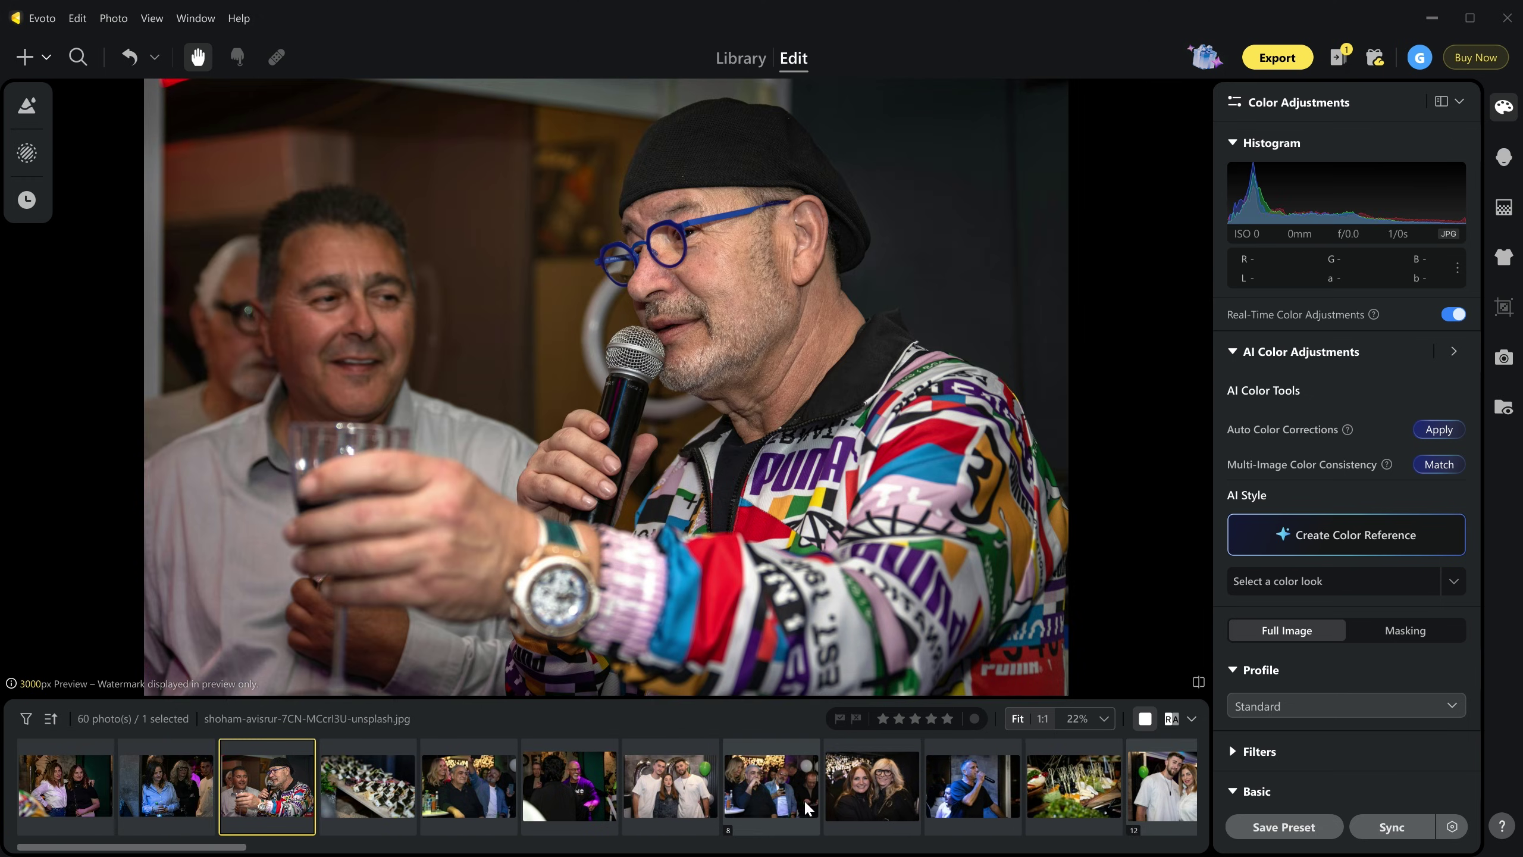
{"action": "key", "text": "Home"}
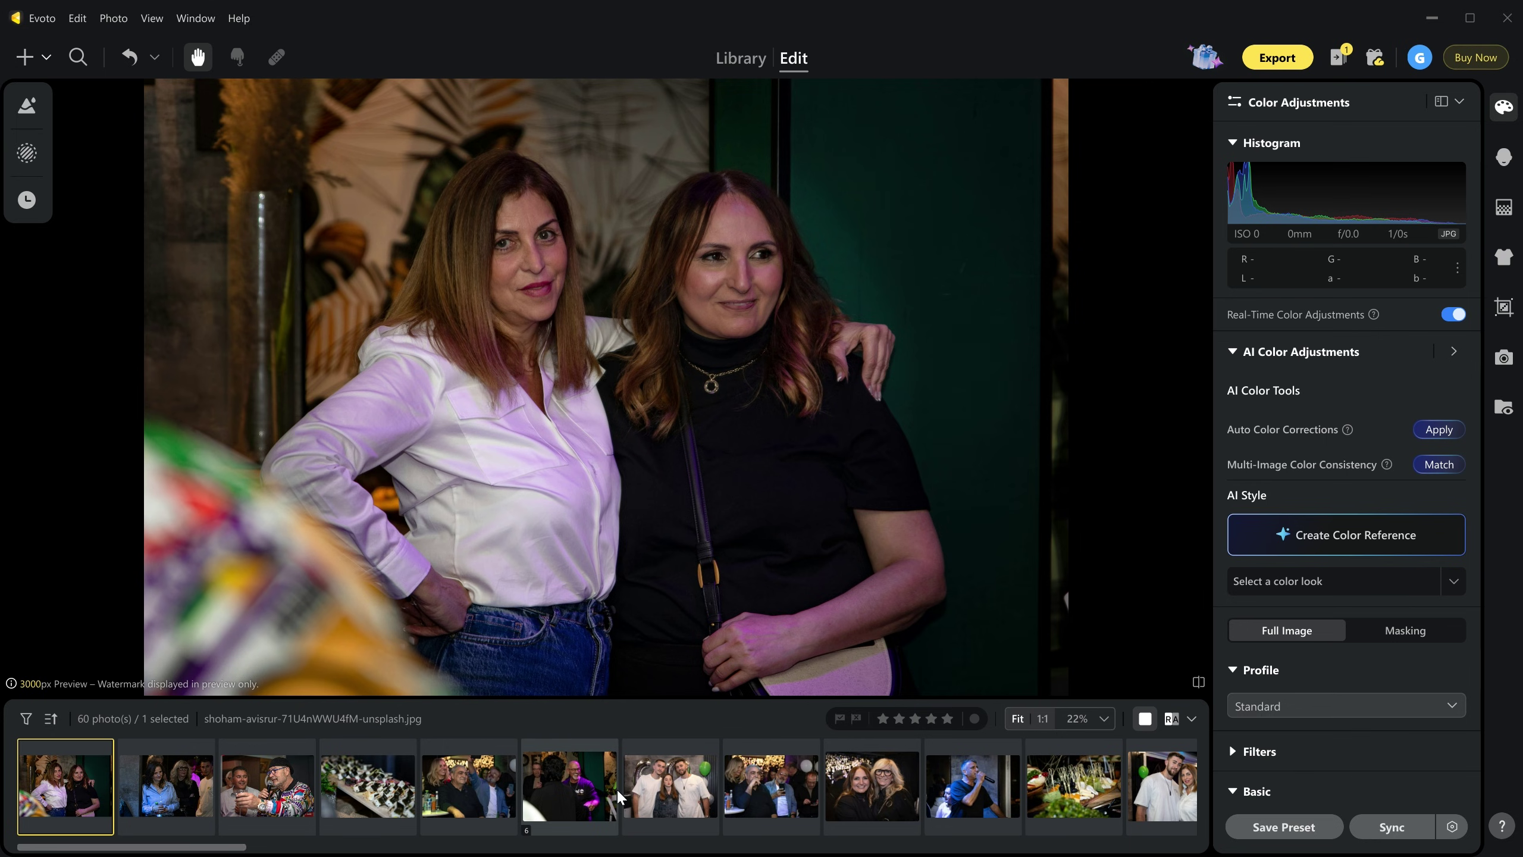
{"action": "scroll", "coordinate": [620, 797], "scroll_direction": "down", "scroll_amount": 3}
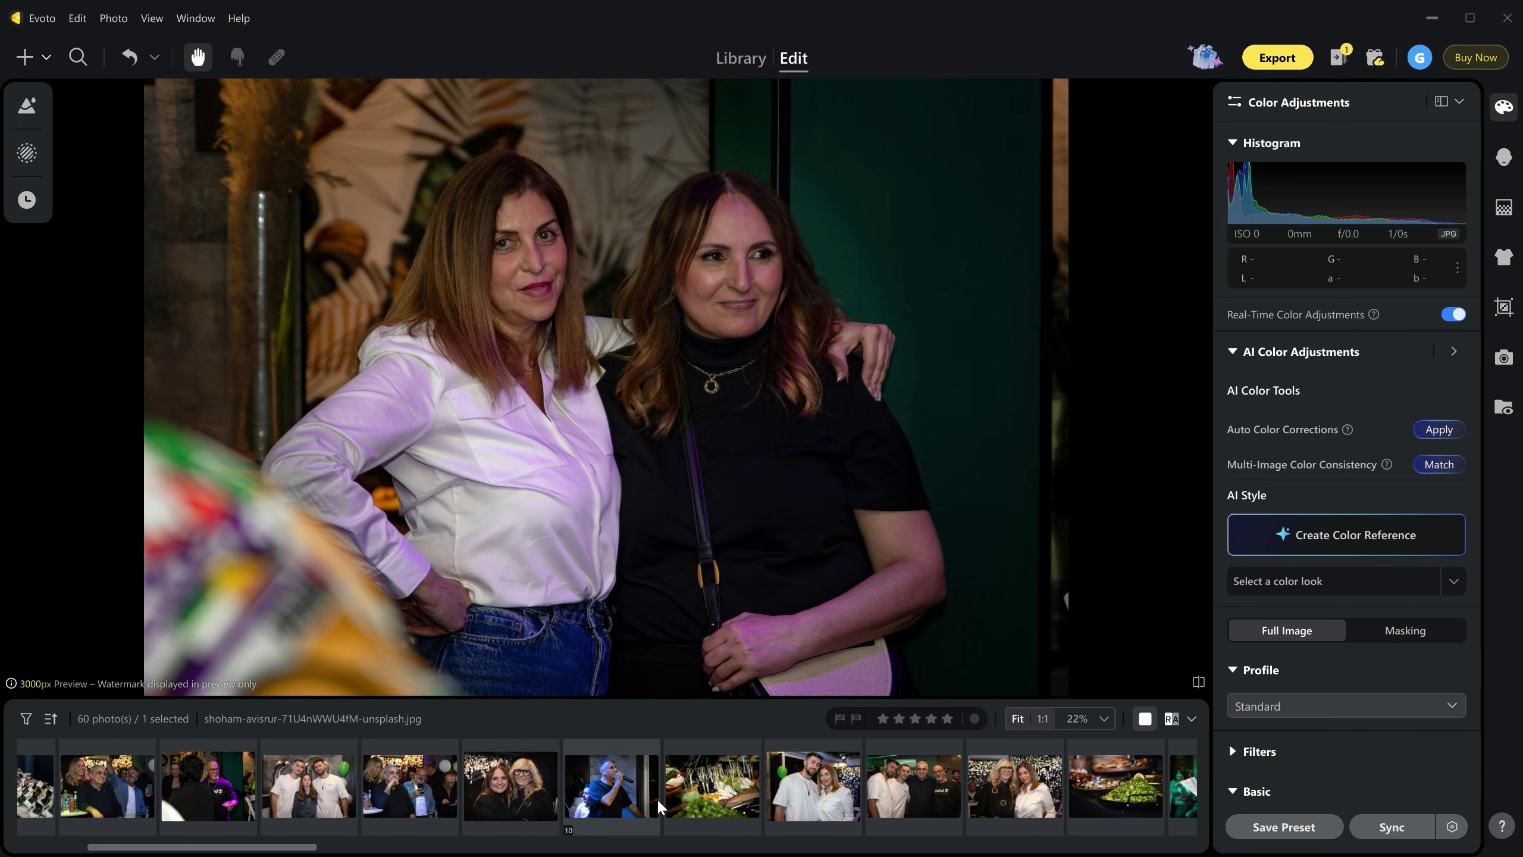
{"action": "scroll", "coordinate": [660, 804], "scroll_direction": "up", "scroll_amount": 3}
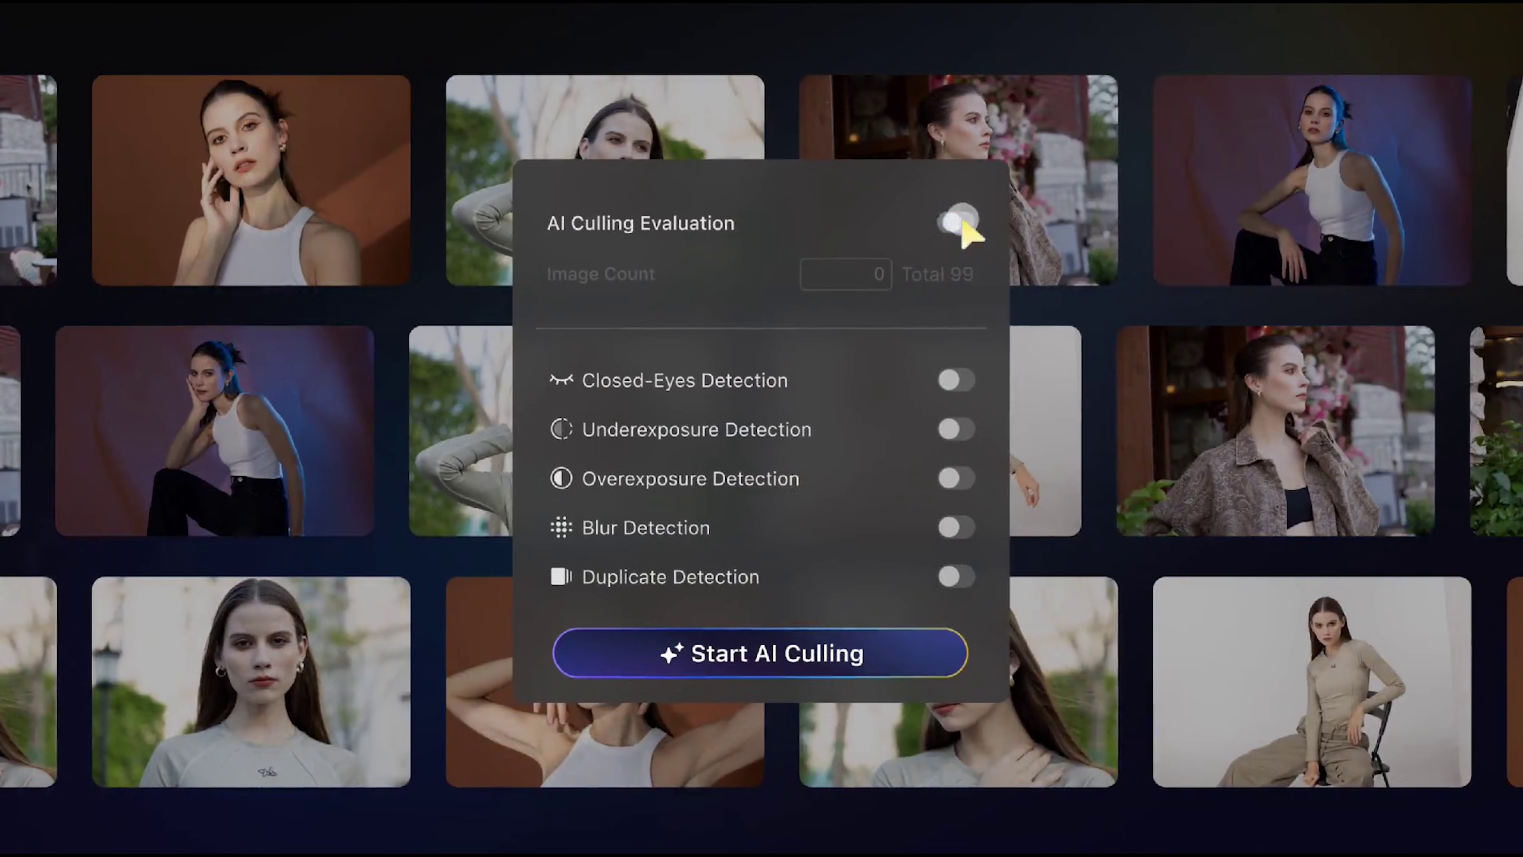
{"action": "left_click", "coordinate": [959, 223]}
{"action": "left_click", "coordinate": [910, 646]}
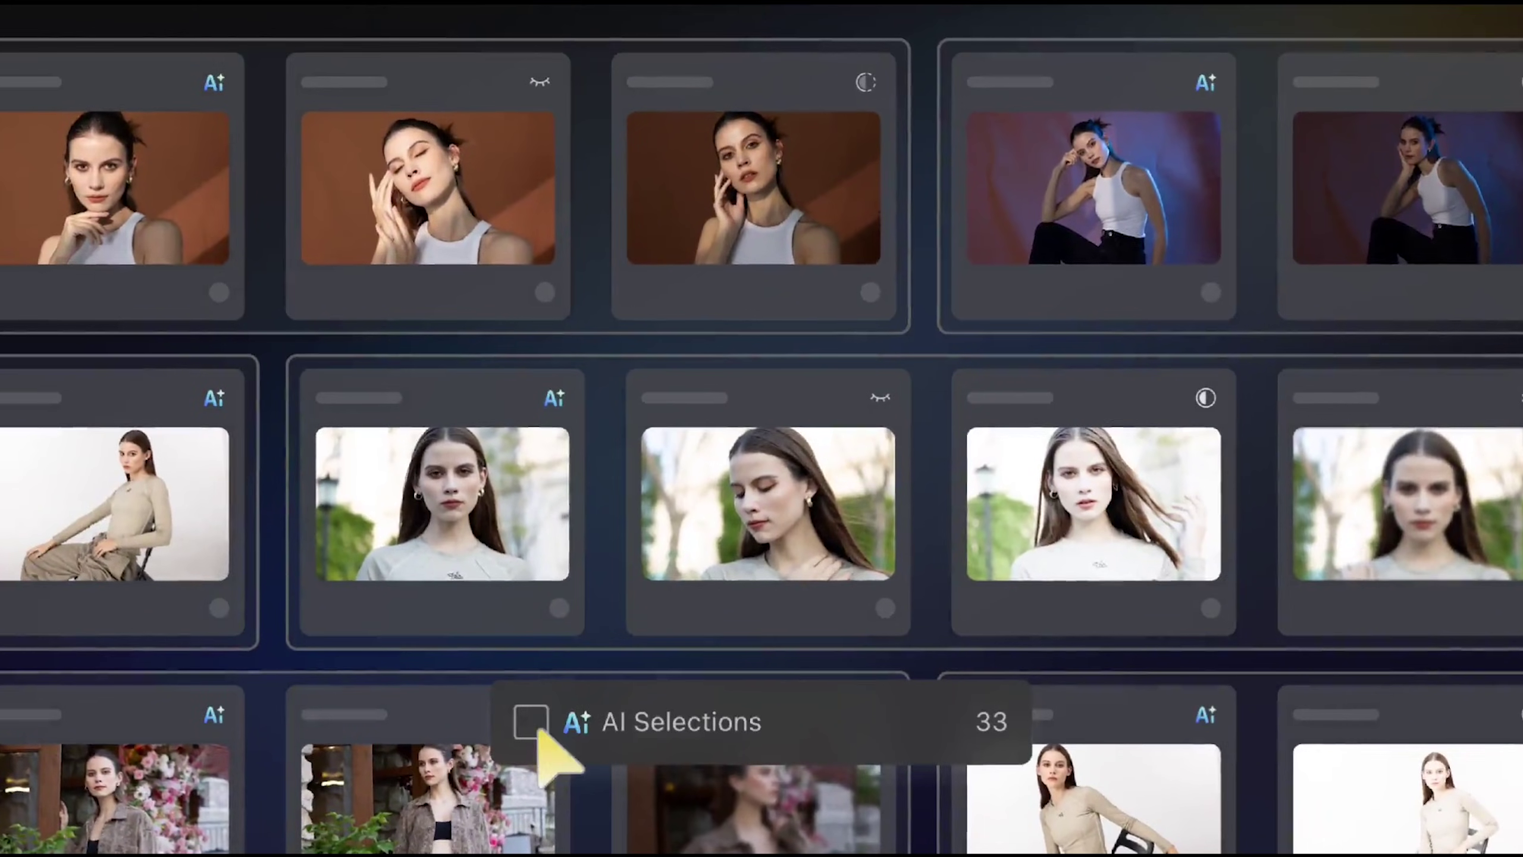
{"action": "left_click", "coordinate": [531, 723]}
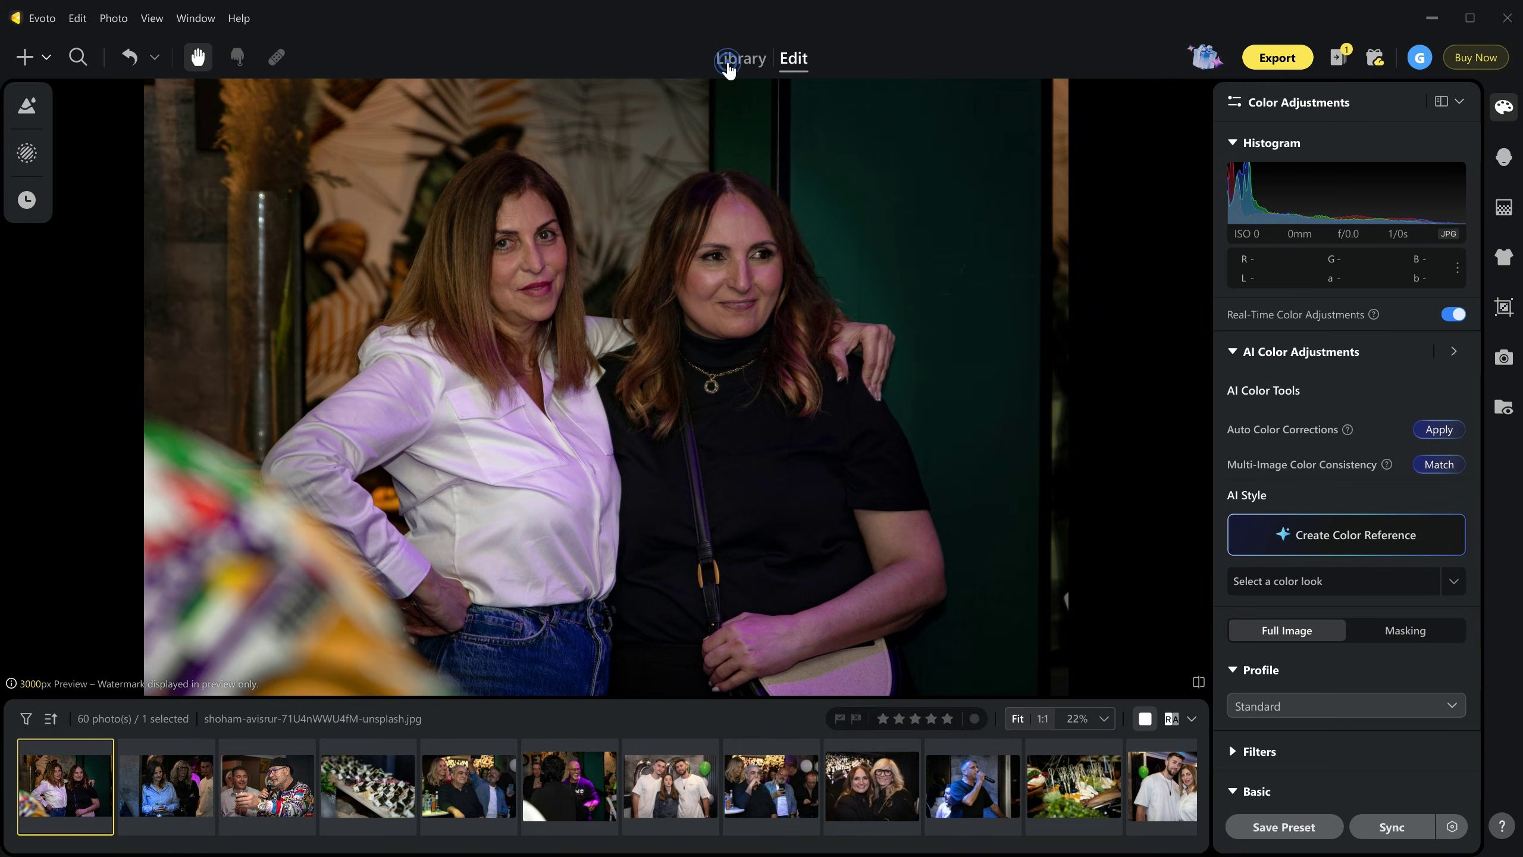
Step: In the Library, set Smart Culling's Best Picks limit to 50 and Event Type to Events
{"action": "left_click", "coordinate": [733, 67]}
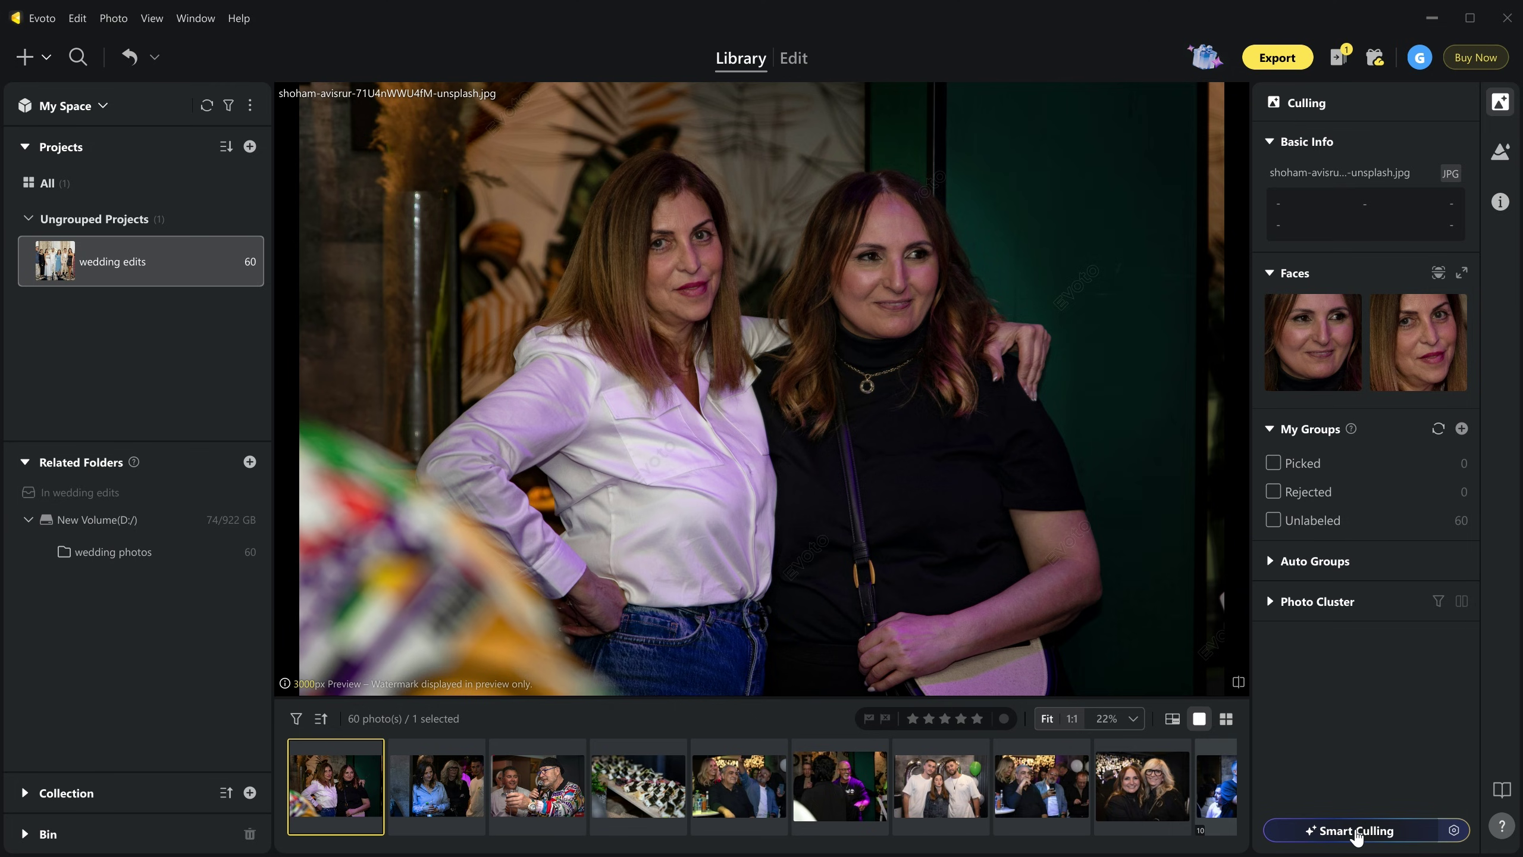
{"action": "left_click", "coordinate": [1357, 834]}
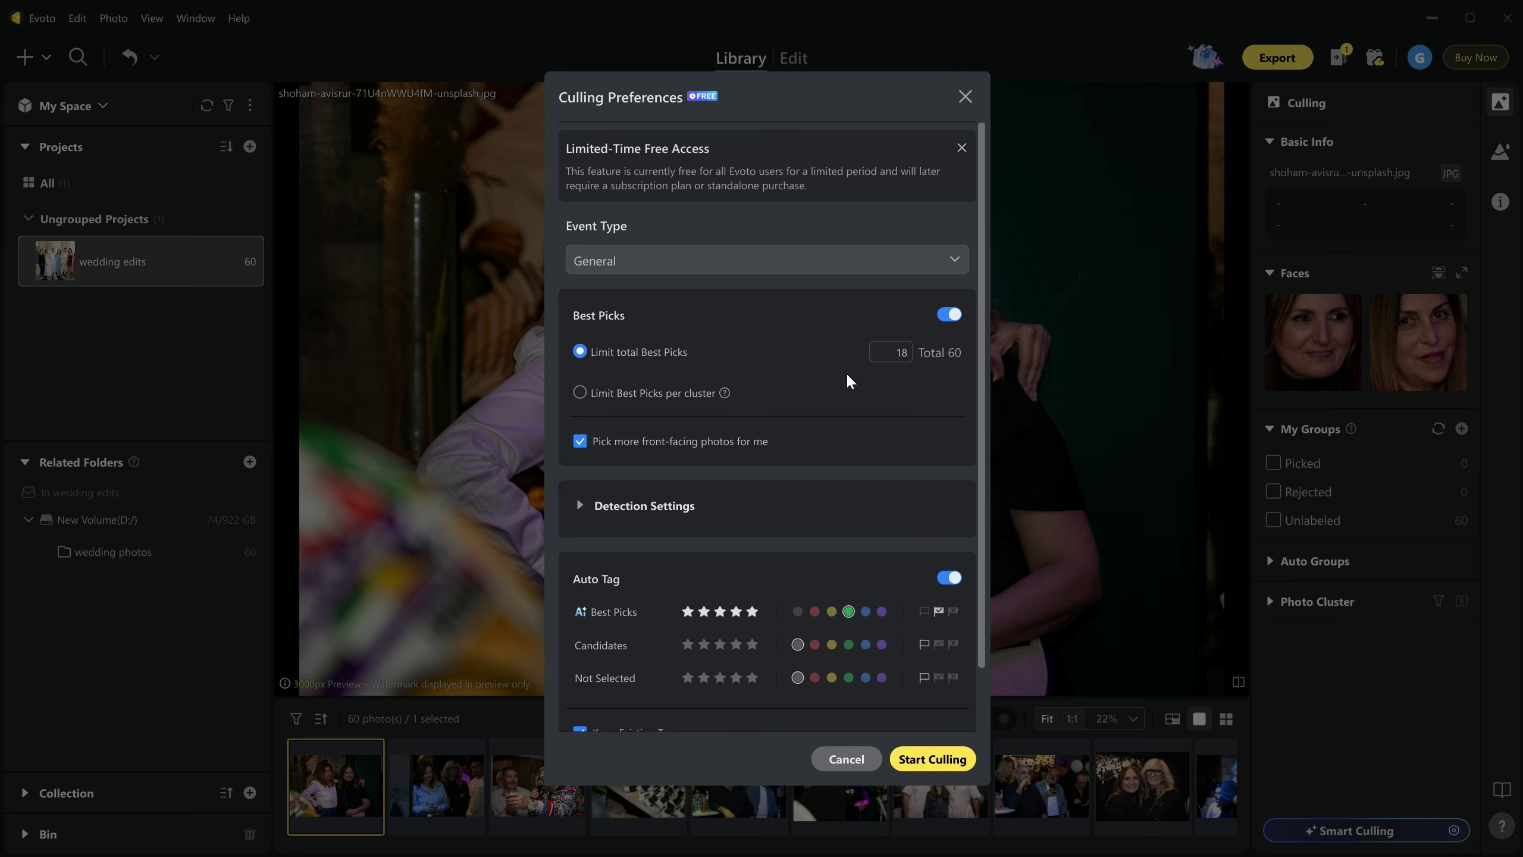
{"action": "left_click", "coordinate": [899, 353]}
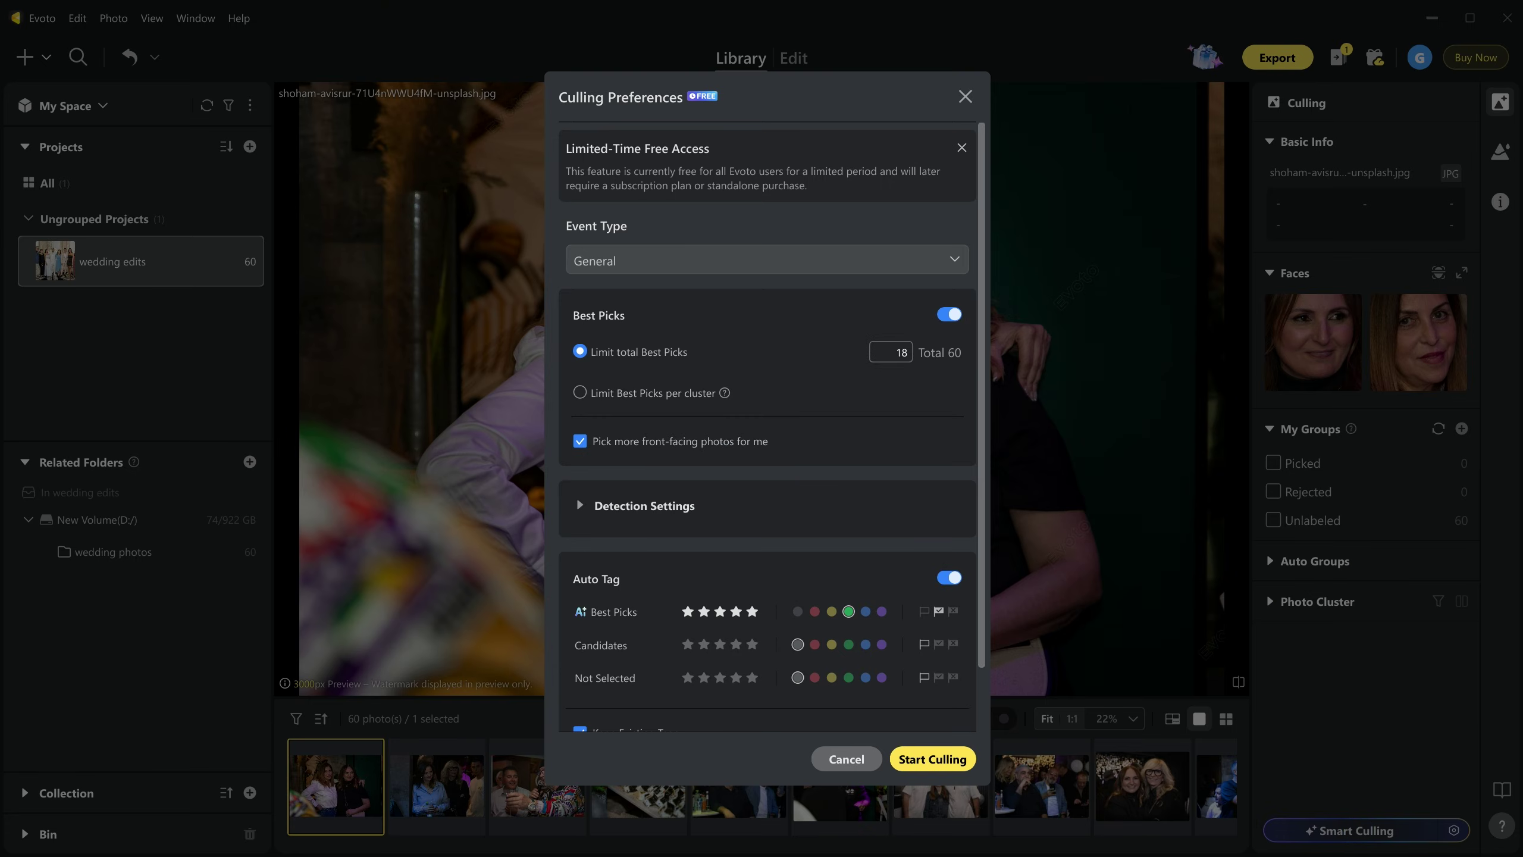
{"action": "left_click", "coordinate": [905, 398]}
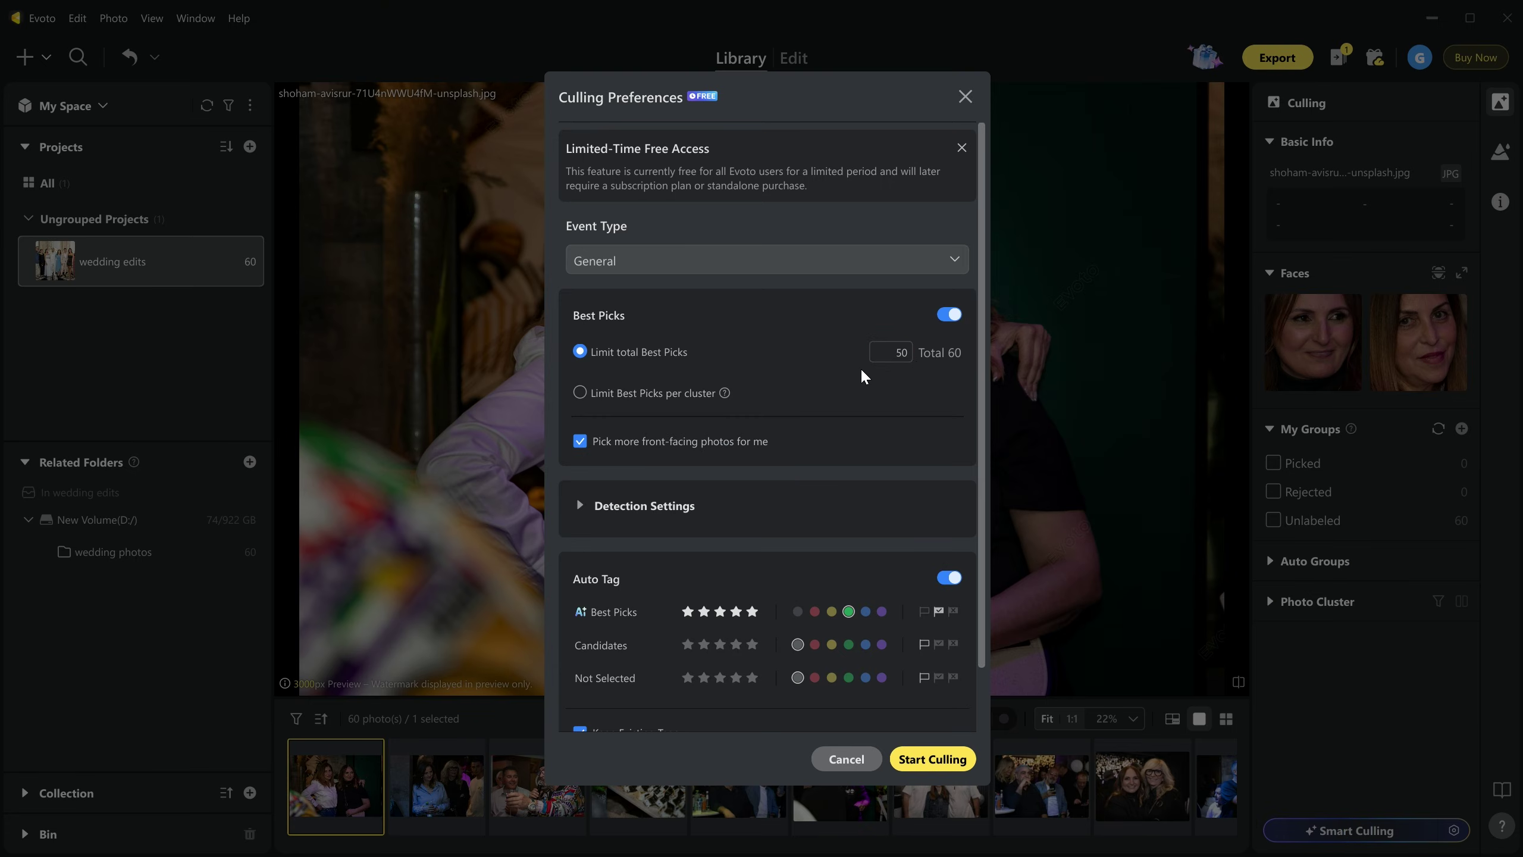
{"action": "left_click", "coordinate": [624, 267]}
{"action": "left_click", "coordinate": [642, 368]}
Step: Expand Detection Settings and start culling the wedding photos
{"action": "scroll", "coordinate": [786, 435], "scroll_direction": "down", "scroll_amount": 1}
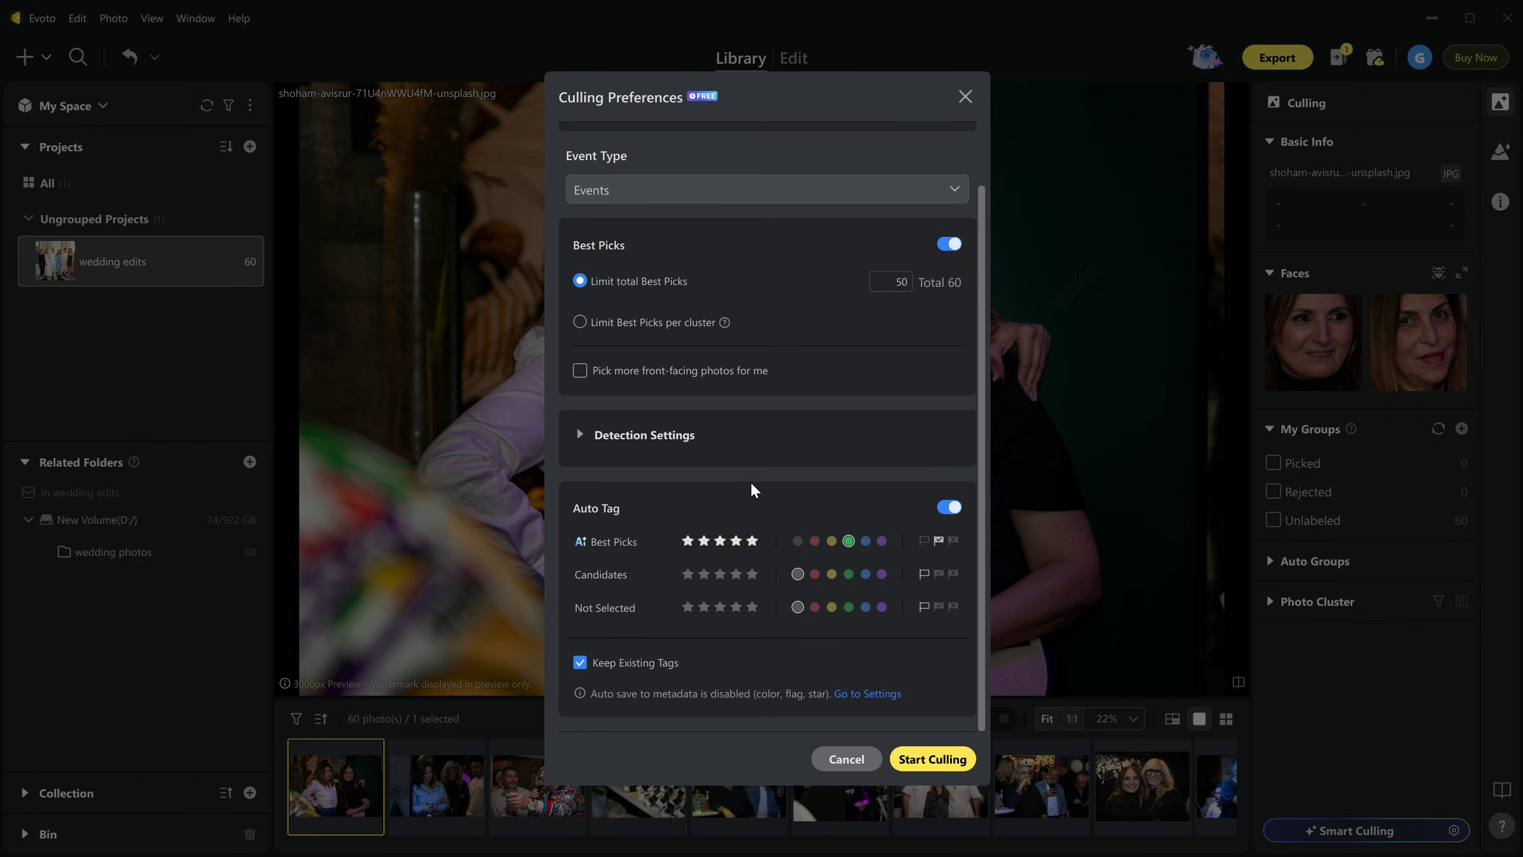
{"action": "left_click", "coordinate": [581, 436]}
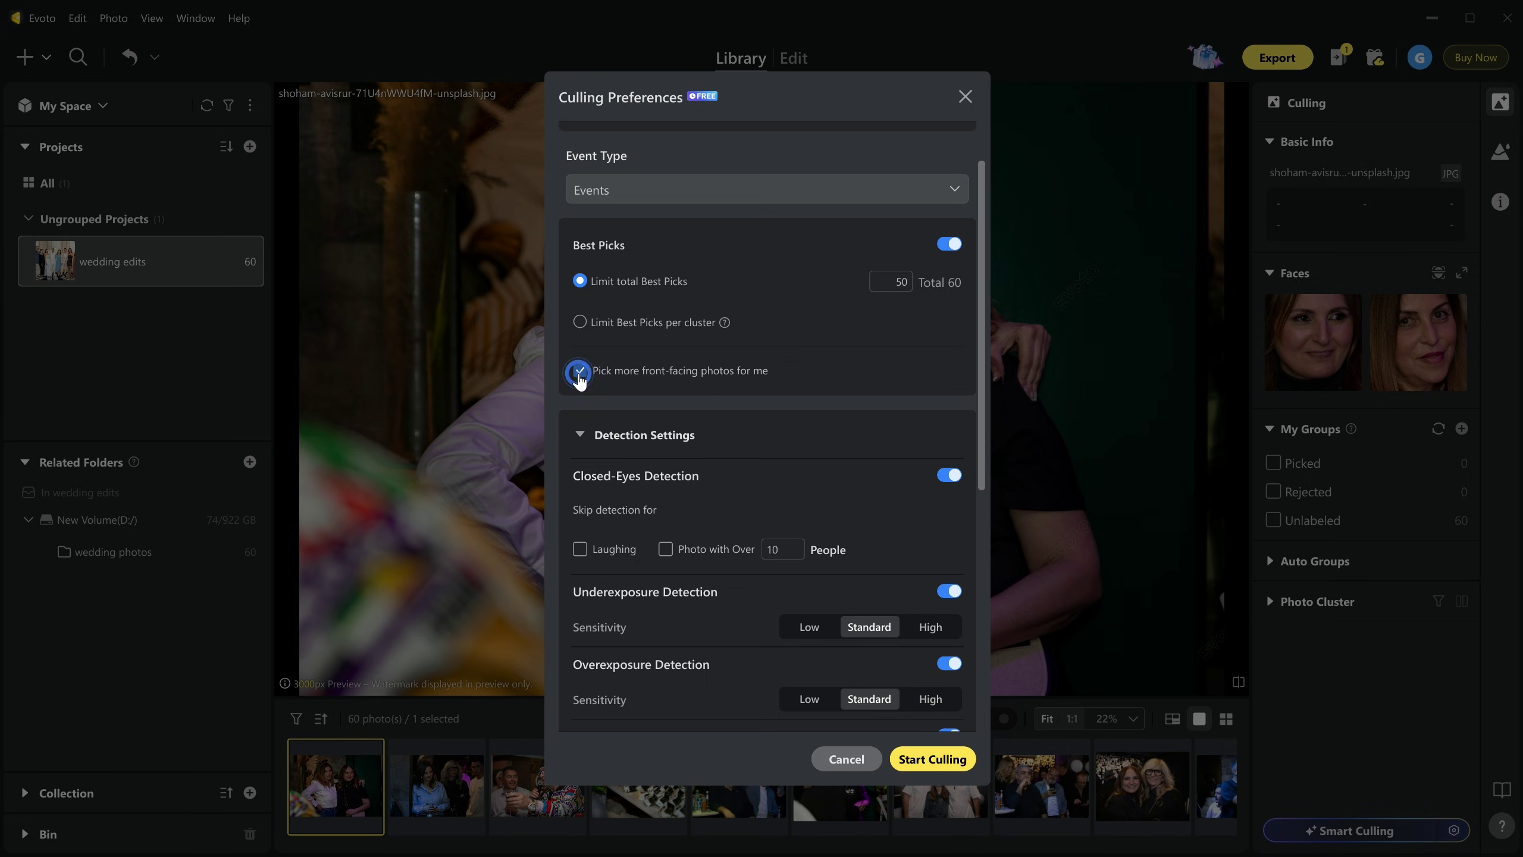
{"action": "scroll", "coordinate": [732, 459], "scroll_direction": "down", "scroll_amount": 2}
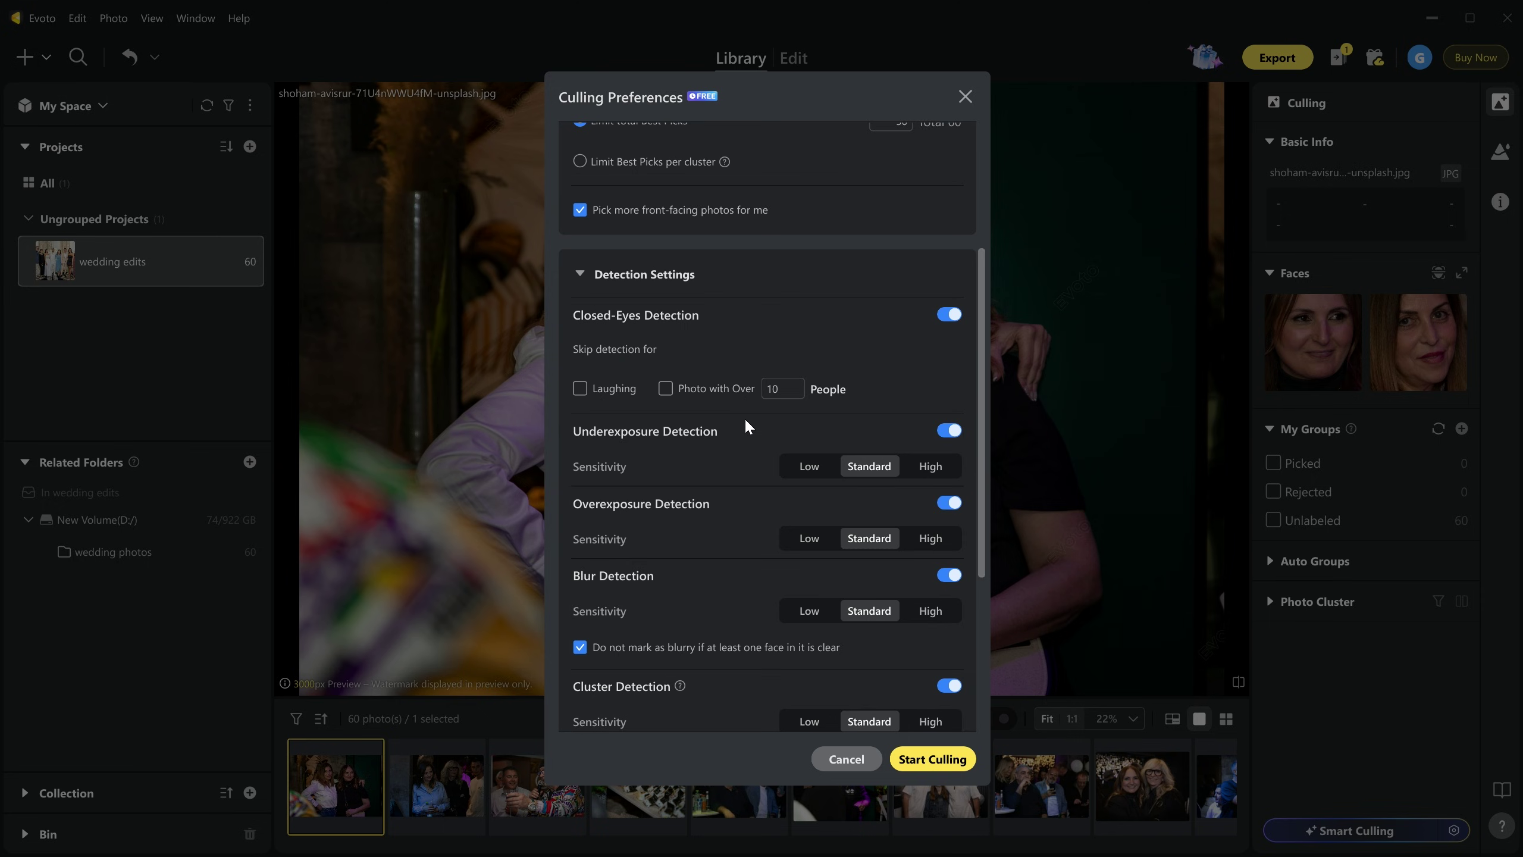
{"action": "scroll", "coordinate": [719, 420], "scroll_direction": "down", "scroll_amount": 1}
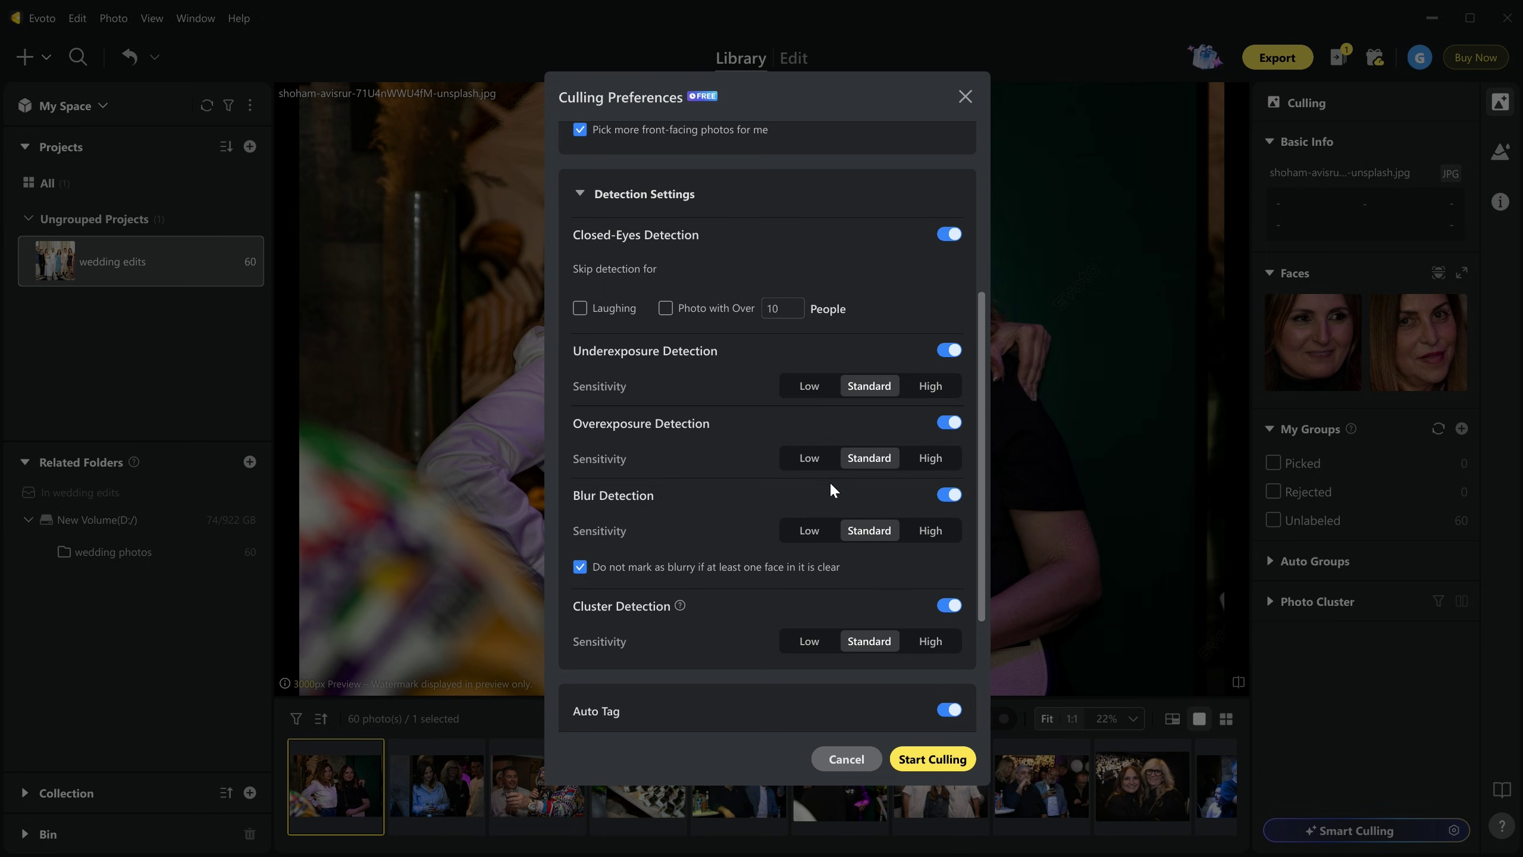
{"action": "scroll", "coordinate": [760, 492], "scroll_direction": "down", "scroll_amount": 1}
{"action": "scroll", "coordinate": [683, 468], "scroll_direction": "down", "scroll_amount": 2}
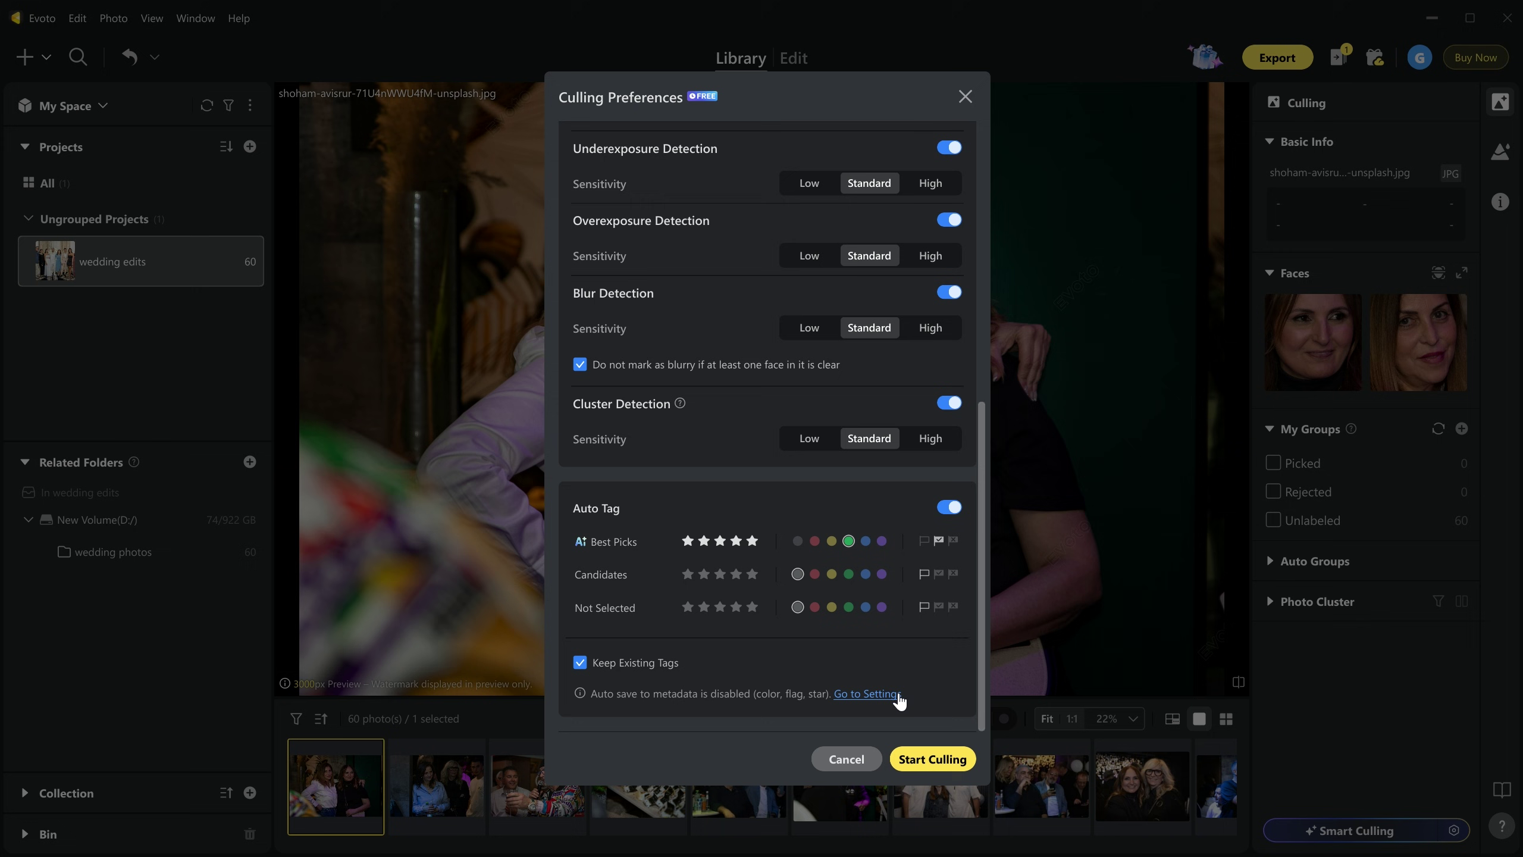
{"action": "left_click", "coordinate": [933, 760]}
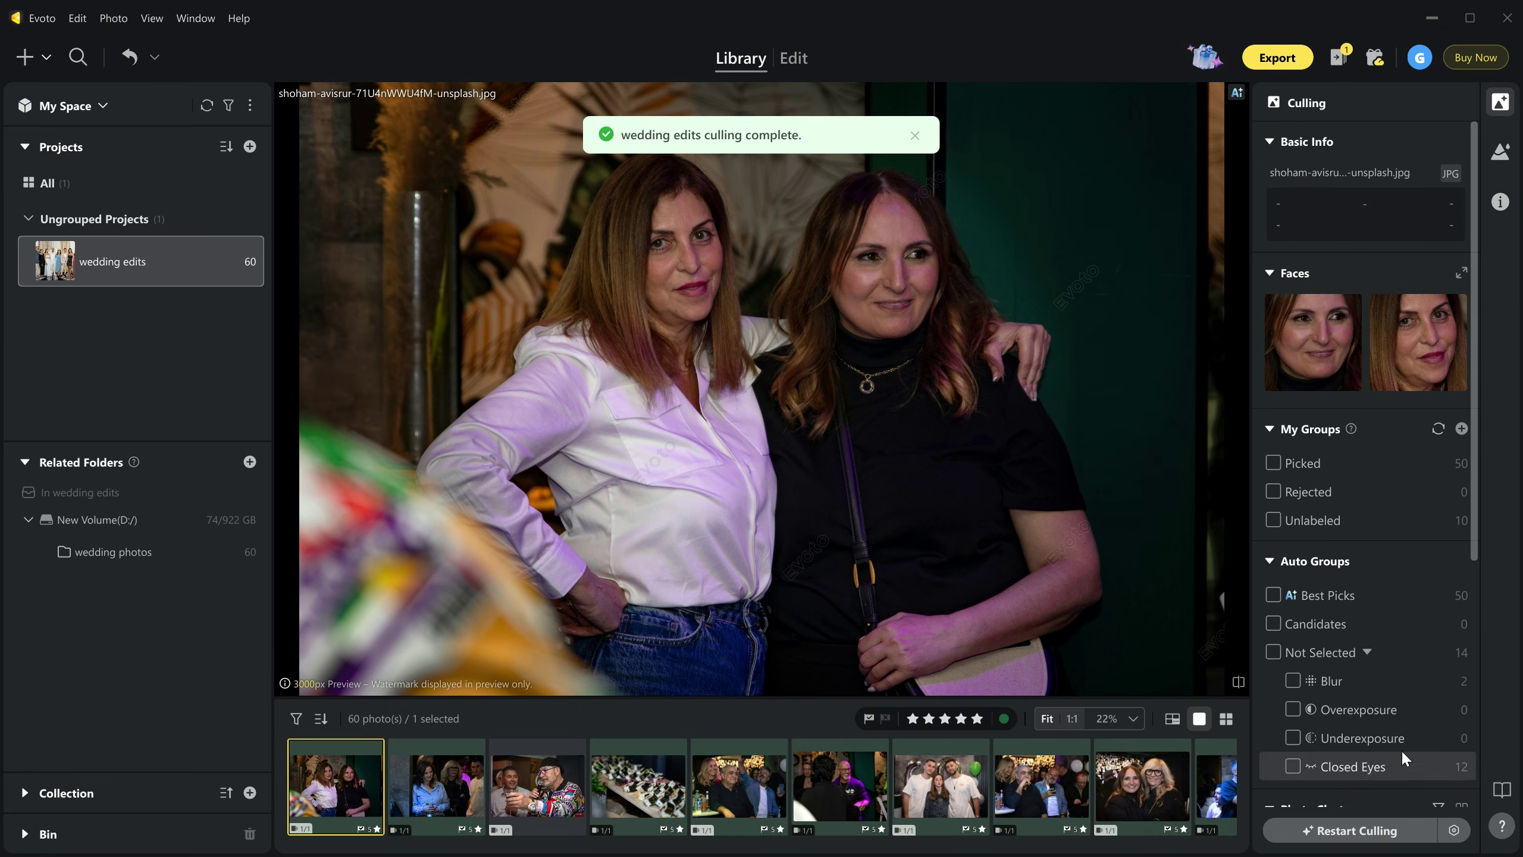
Step: Filter the filmstrip to the Best Picks auto group, showing its 50 photos
{"action": "mouse_move", "coordinate": [1354, 368]}
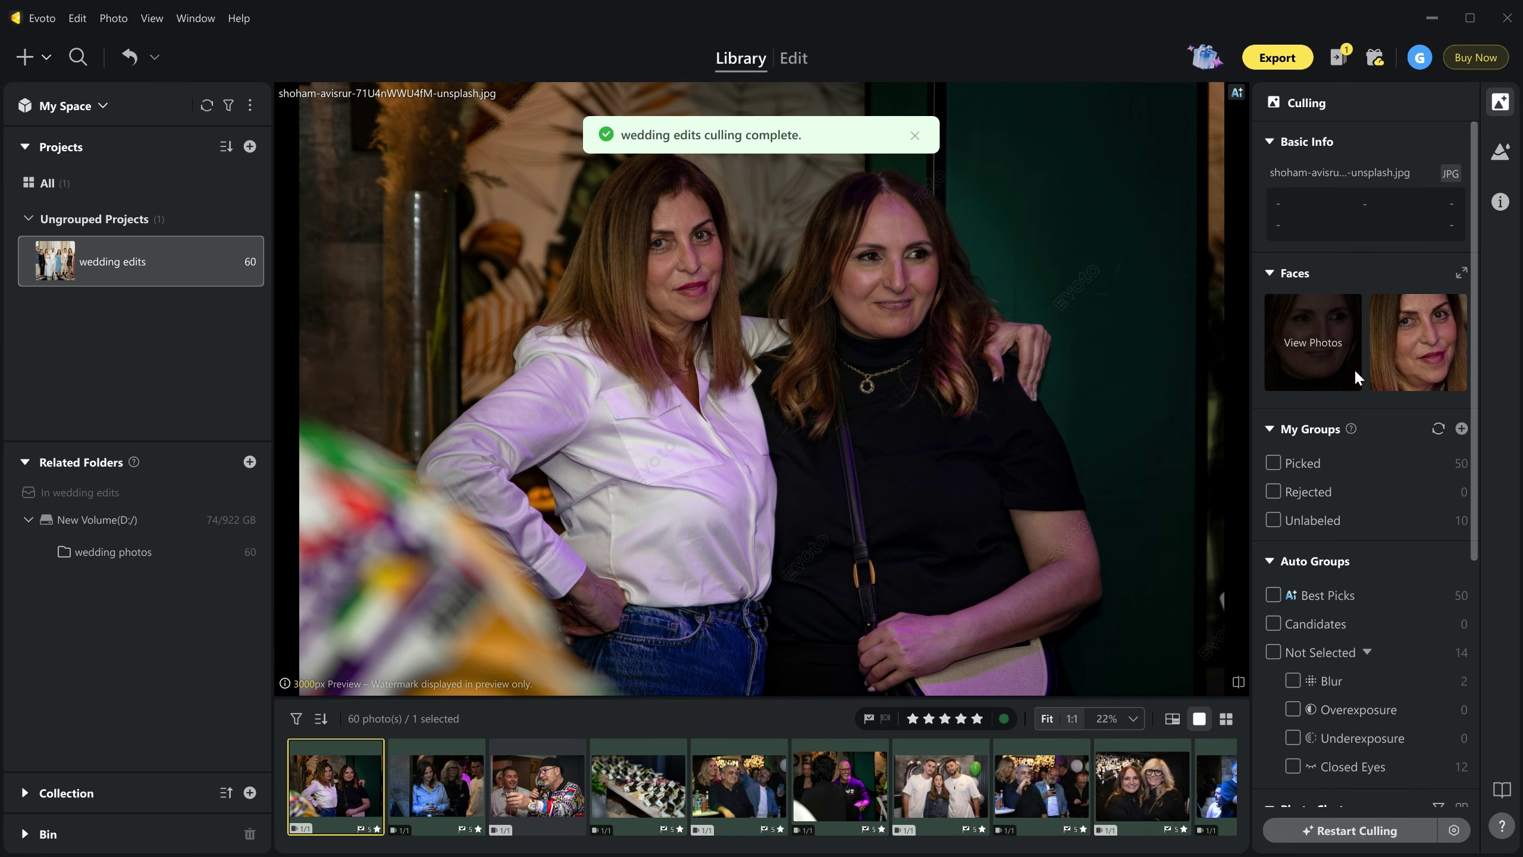
{"action": "left_click", "coordinate": [1274, 462]}
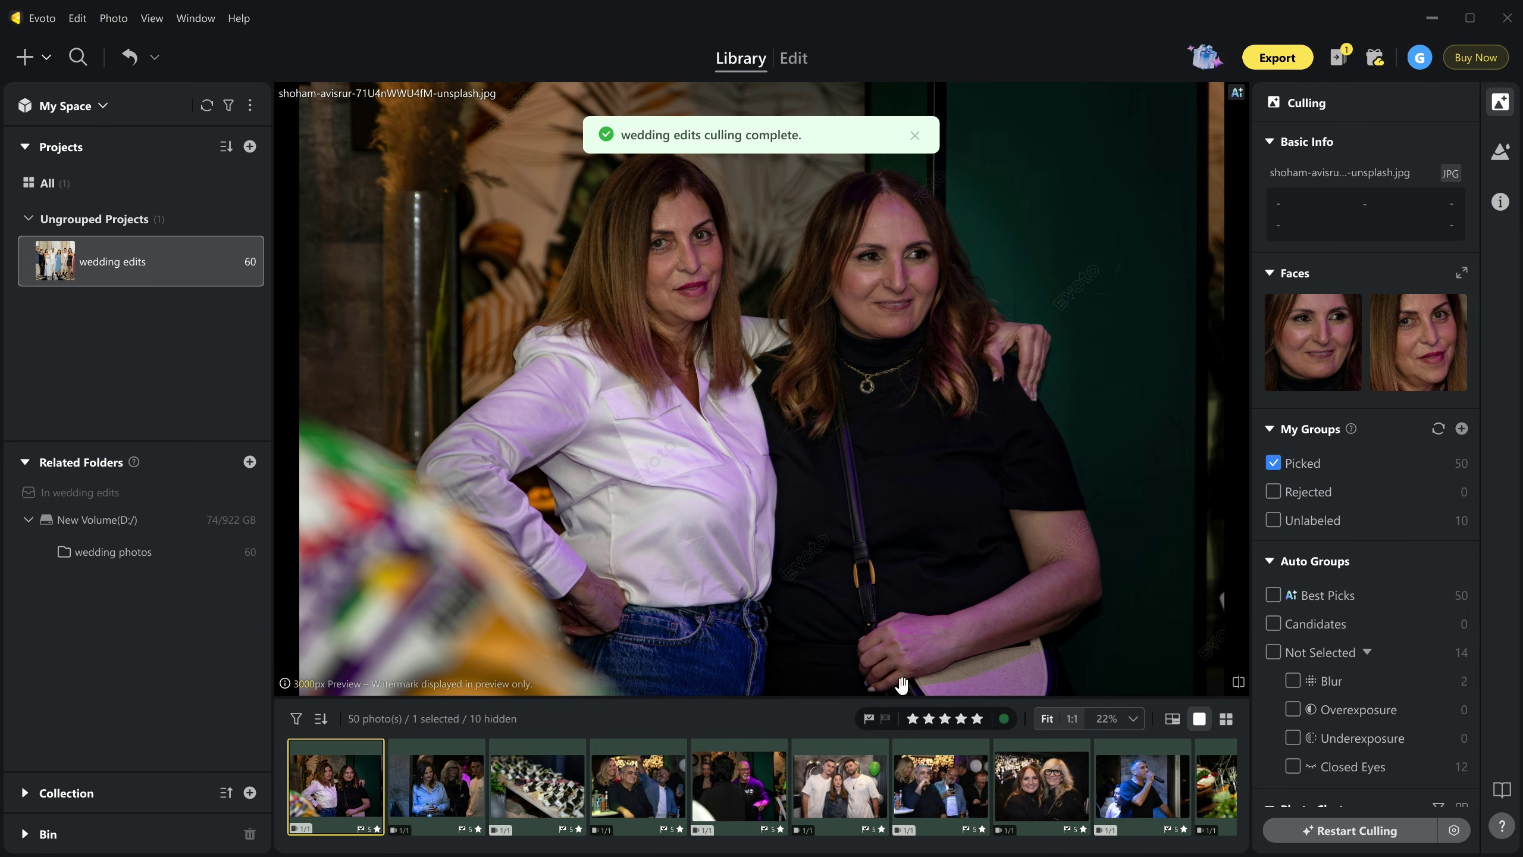
{"action": "left_click", "coordinate": [1274, 462]}
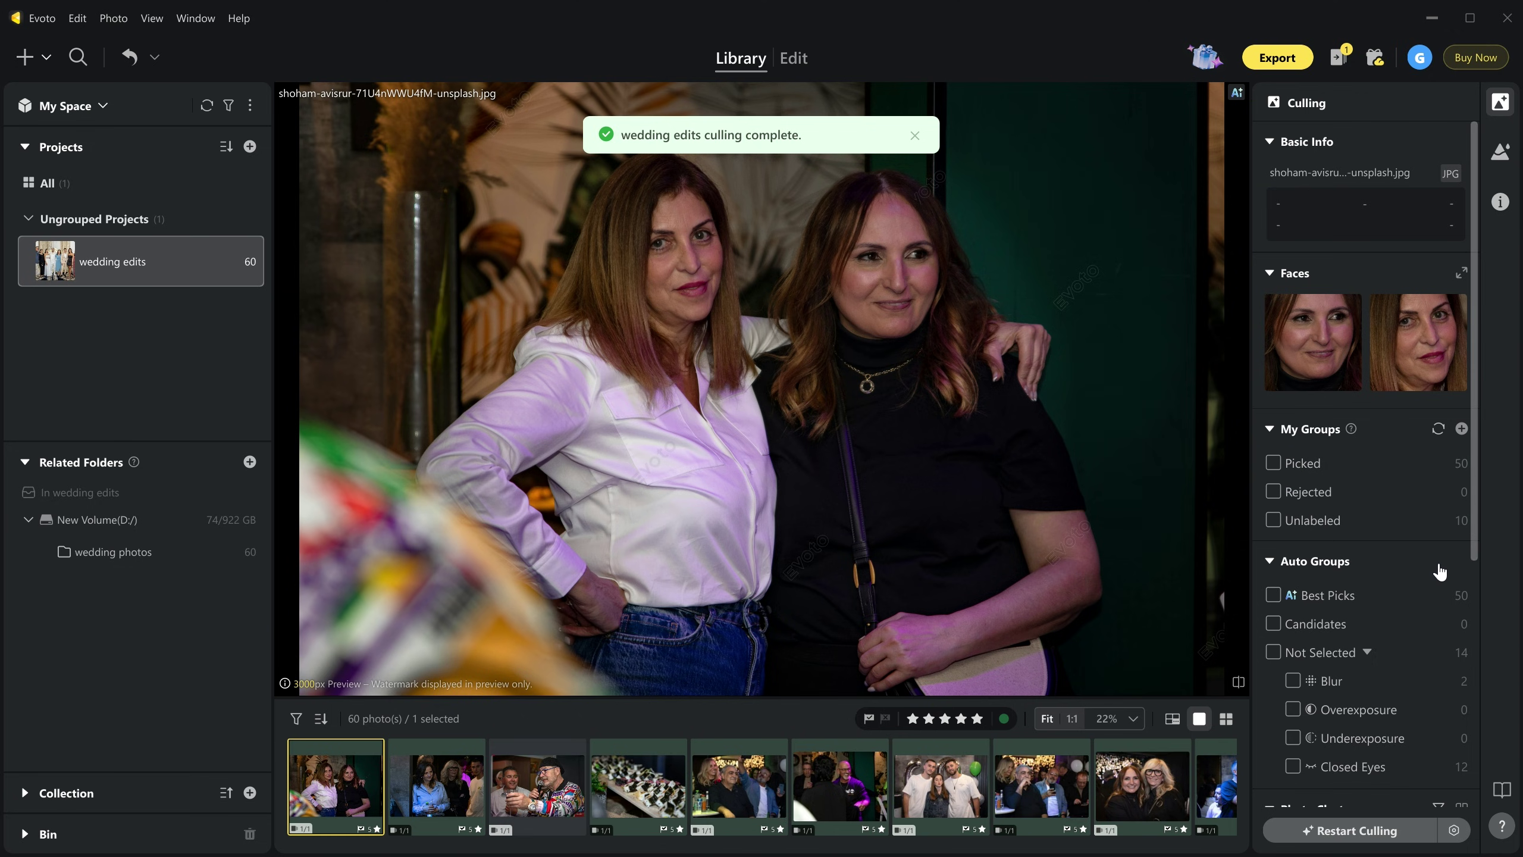
{"action": "scroll", "coordinate": [1371, 558], "scroll_direction": "down", "scroll_amount": 1}
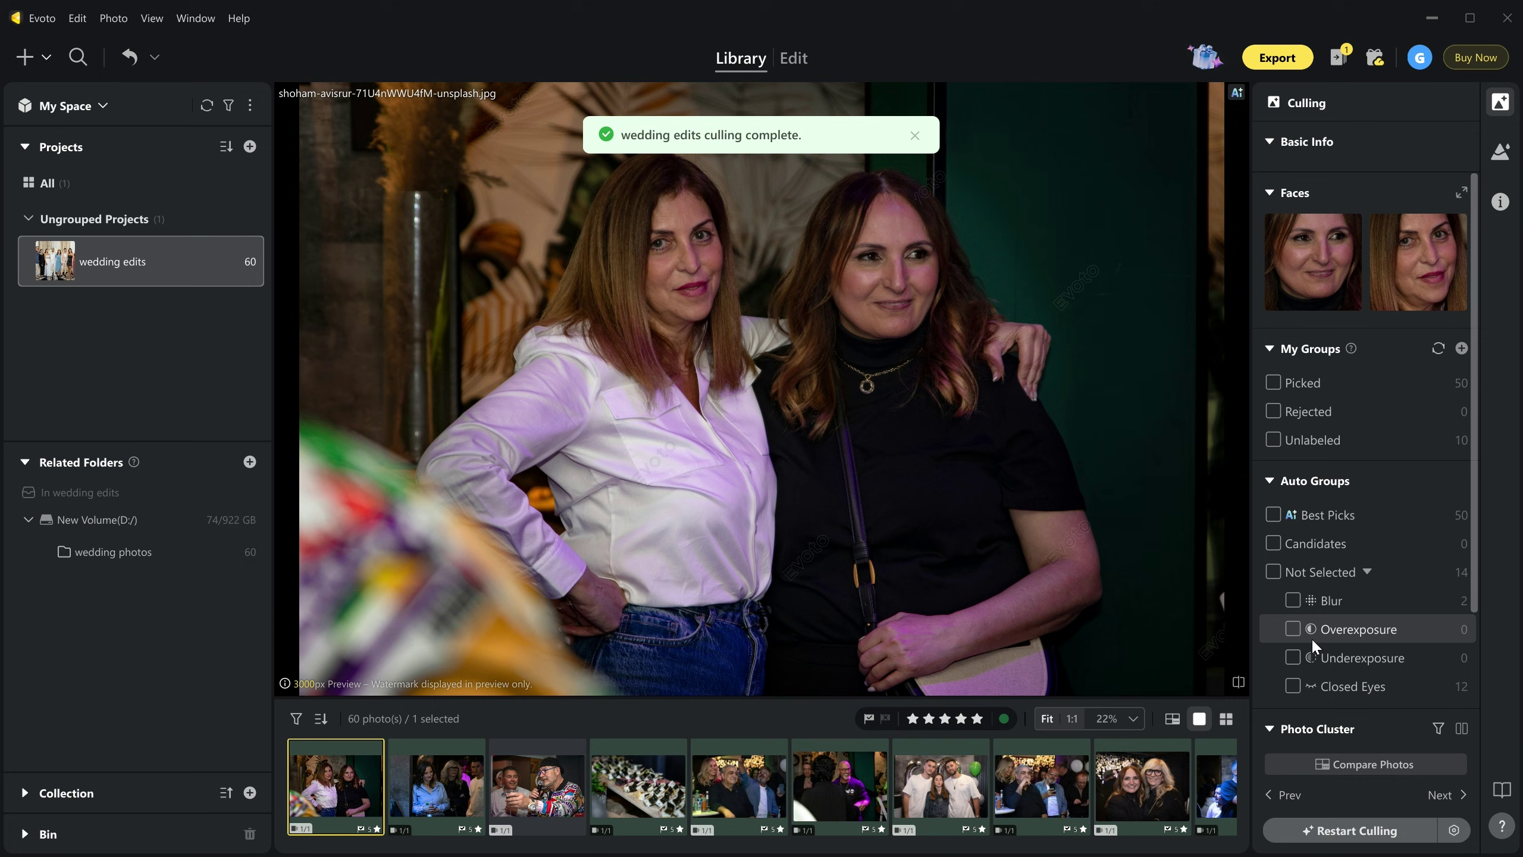
{"action": "scroll", "coordinate": [1381, 592], "scroll_direction": "down", "scroll_amount": 3}
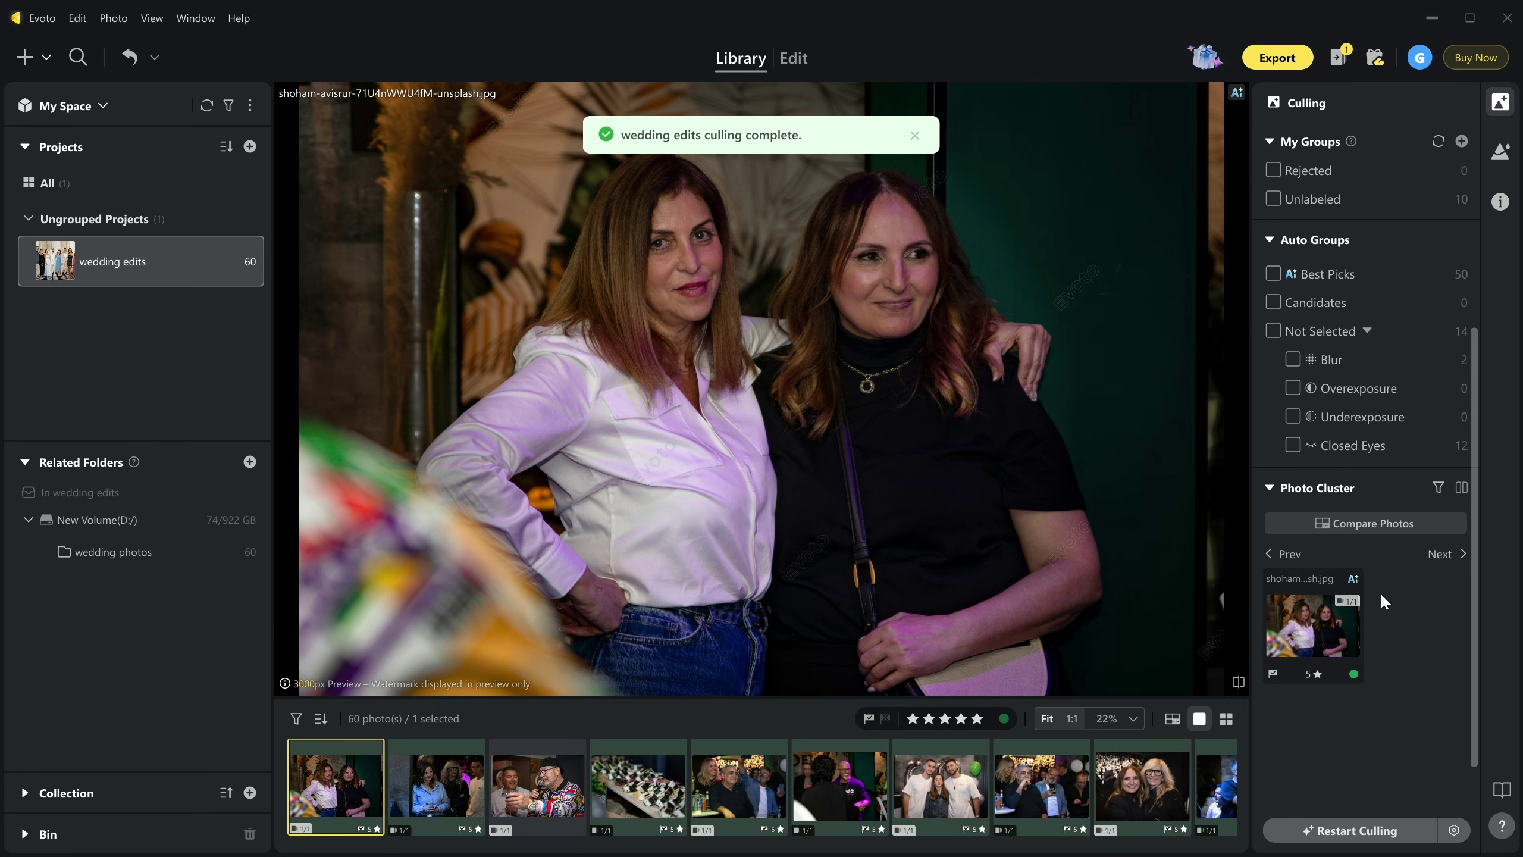
{"action": "scroll", "coordinate": [1363, 414], "scroll_direction": "up", "scroll_amount": 3}
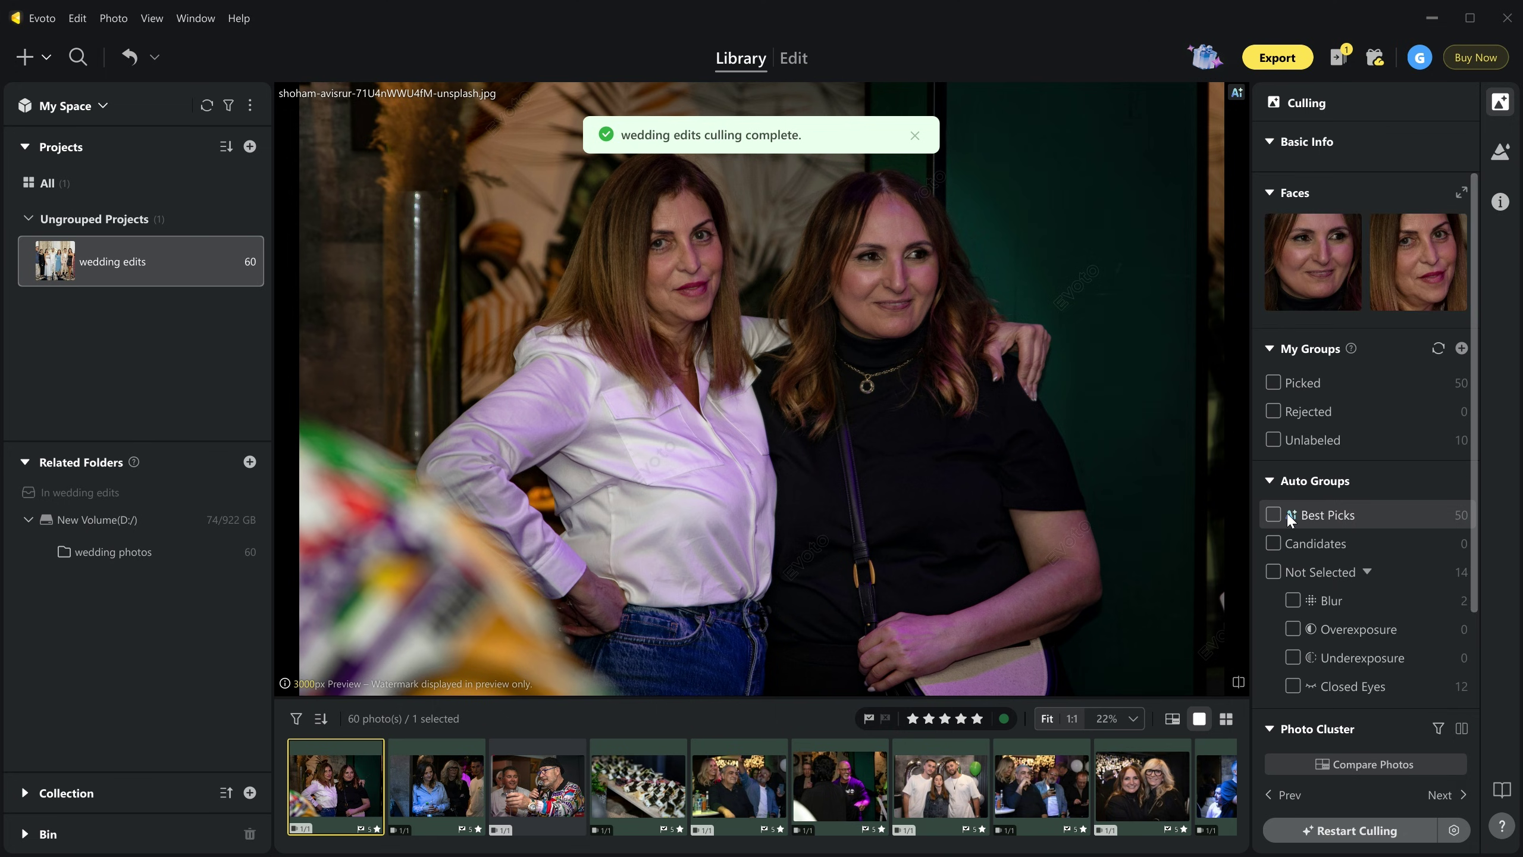
{"action": "left_click", "coordinate": [1271, 515]}
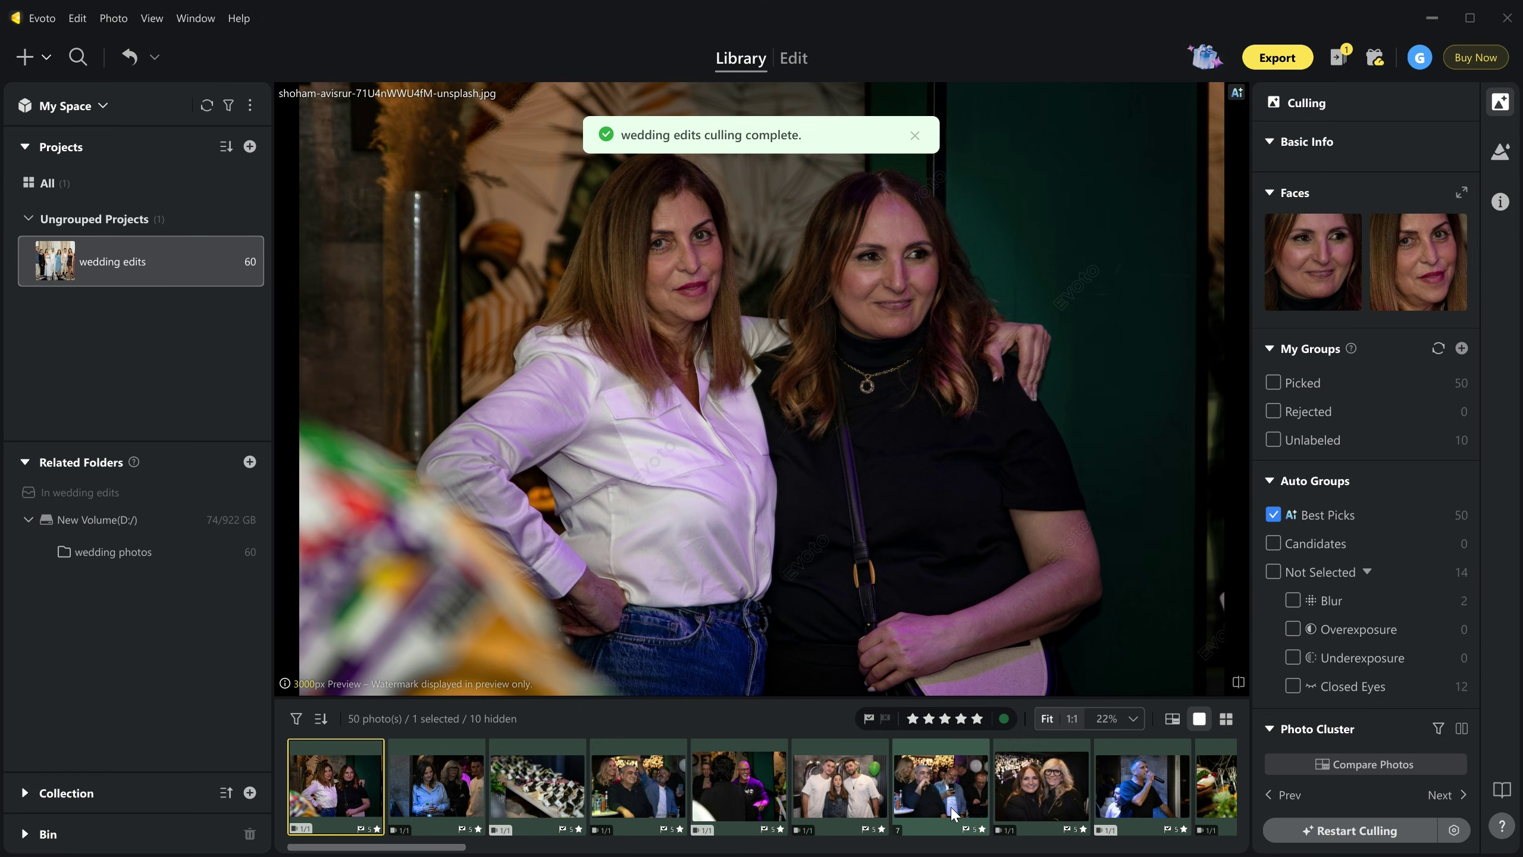
Step: In Edit, return to the first photo and pop out the AI Color Adjustments panel
{"action": "left_click", "coordinate": [793, 58]}
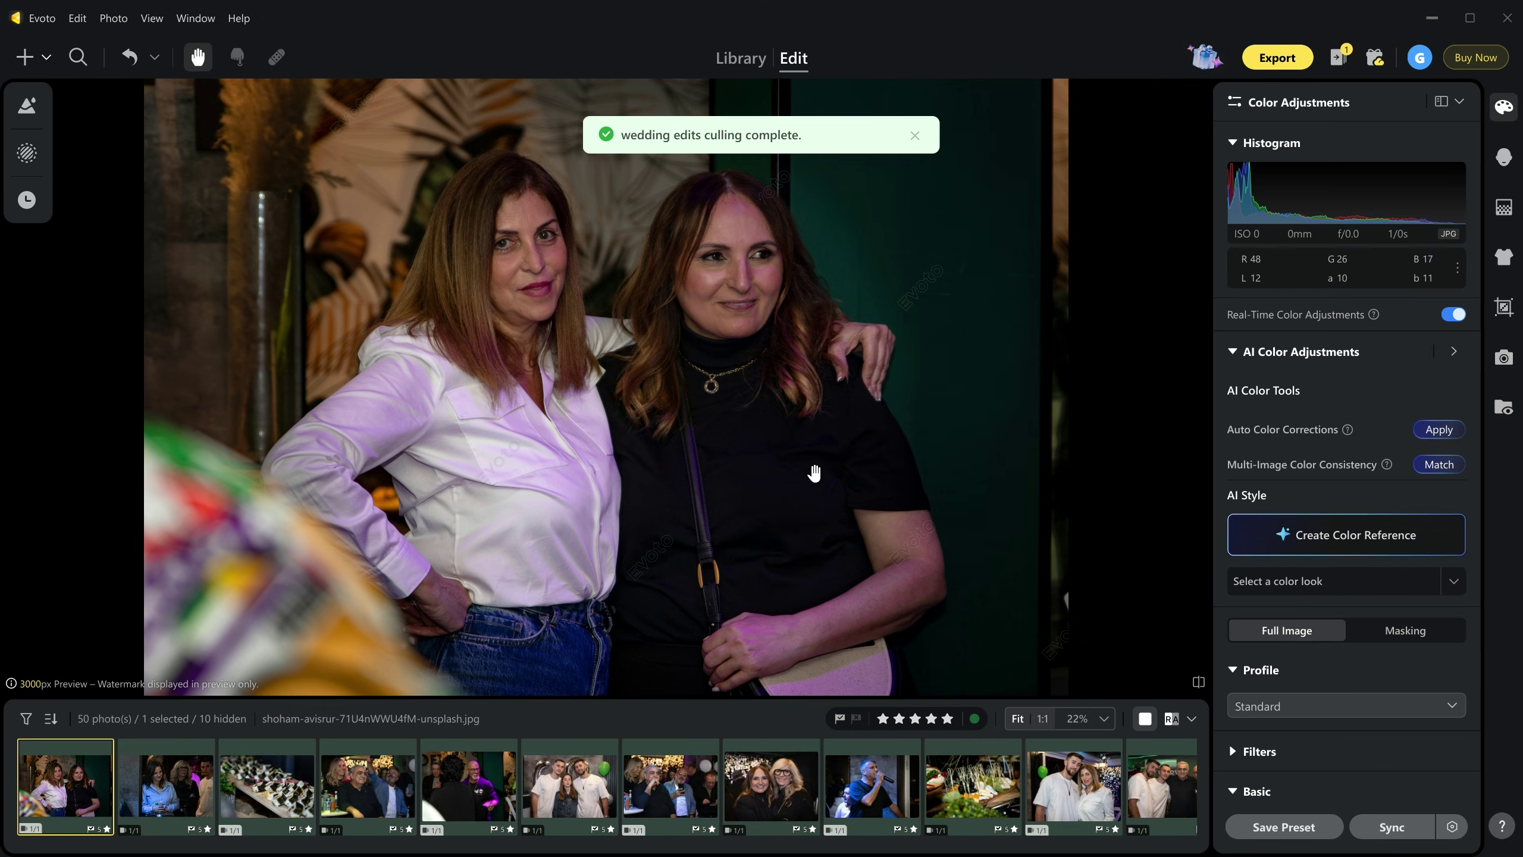
{"action": "scroll", "coordinate": [354, 795], "scroll_direction": "down", "scroll_amount": 5}
{"action": "key", "text": "Right"}
{"action": "key", "text": "Right"}
{"action": "key", "text": "Right"}
{"action": "key", "text": "Right"}
{"action": "key", "text": "Right"}
{"action": "key", "text": "Right"}
{"action": "key", "text": "Right"}
{"action": "key", "text": "Right"}
{"action": "key", "text": "Right"}
{"action": "key", "text": "Right"}
{"action": "key", "text": "Right"}
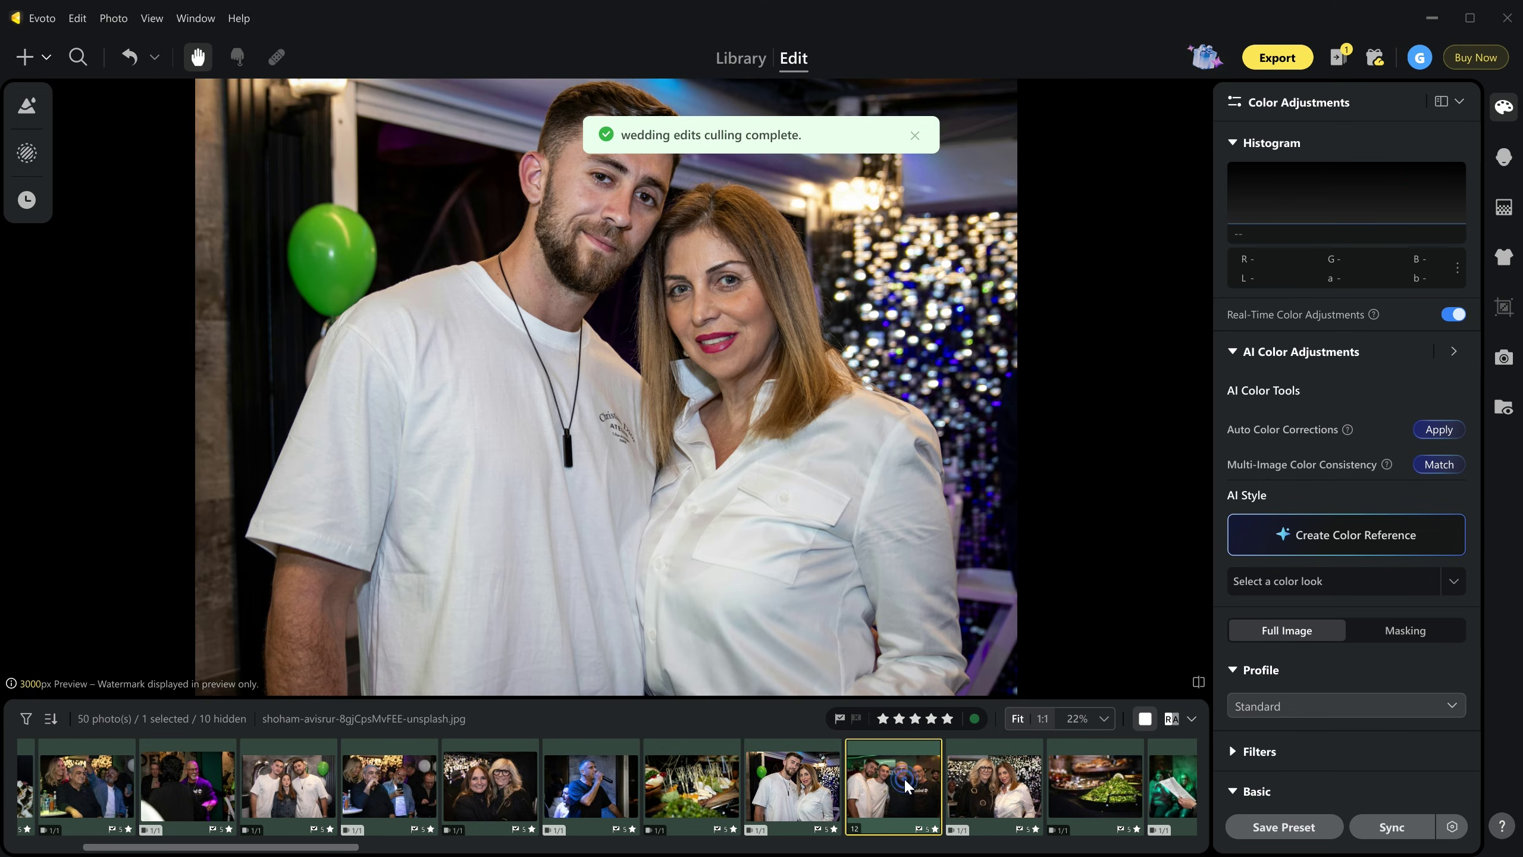
{"action": "key", "text": "Home"}
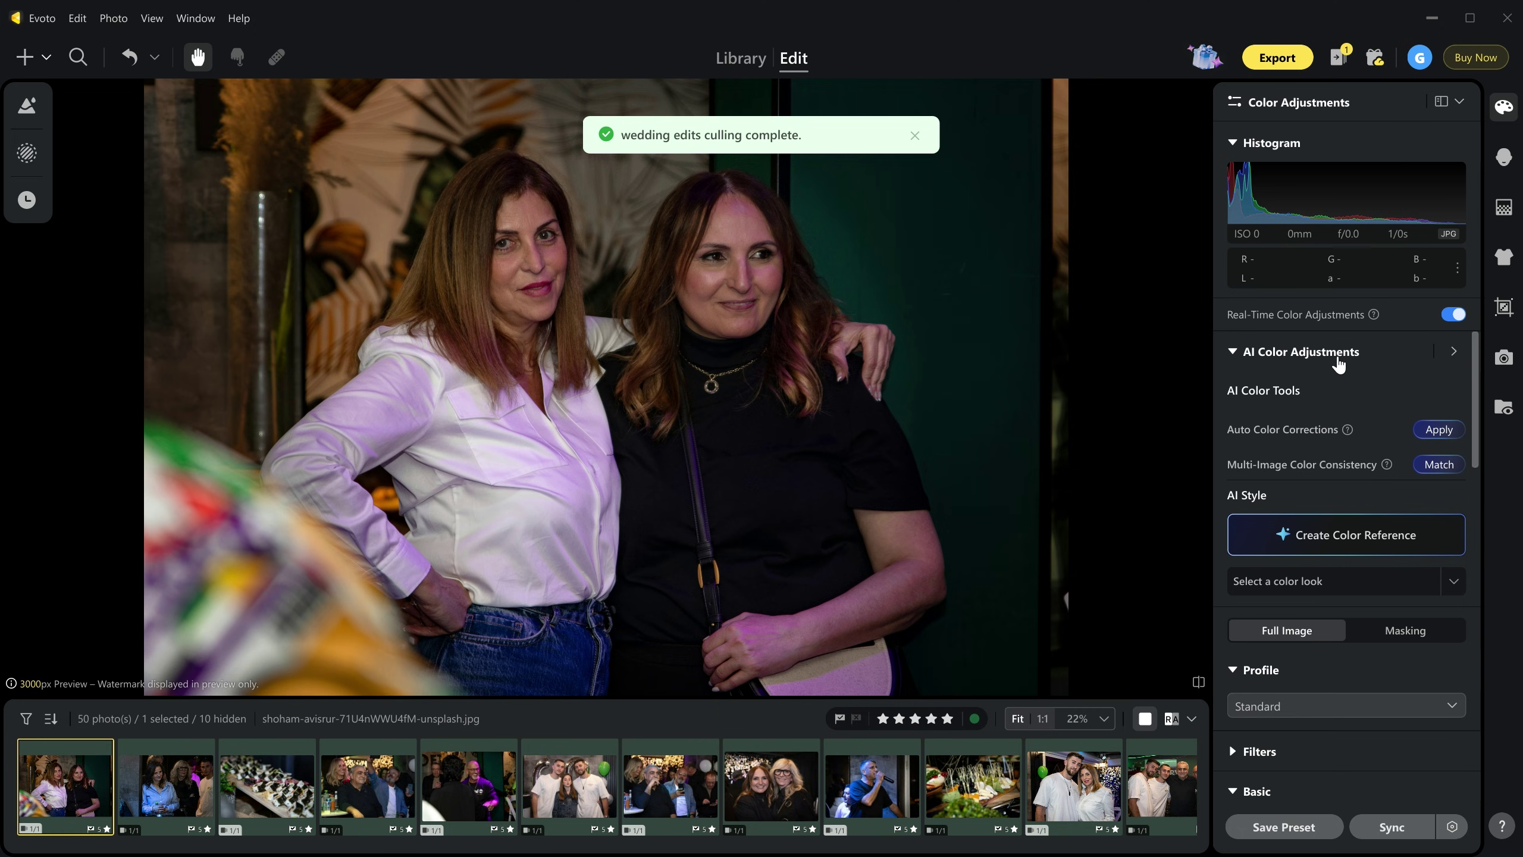
{"action": "left_click", "coordinate": [1454, 354]}
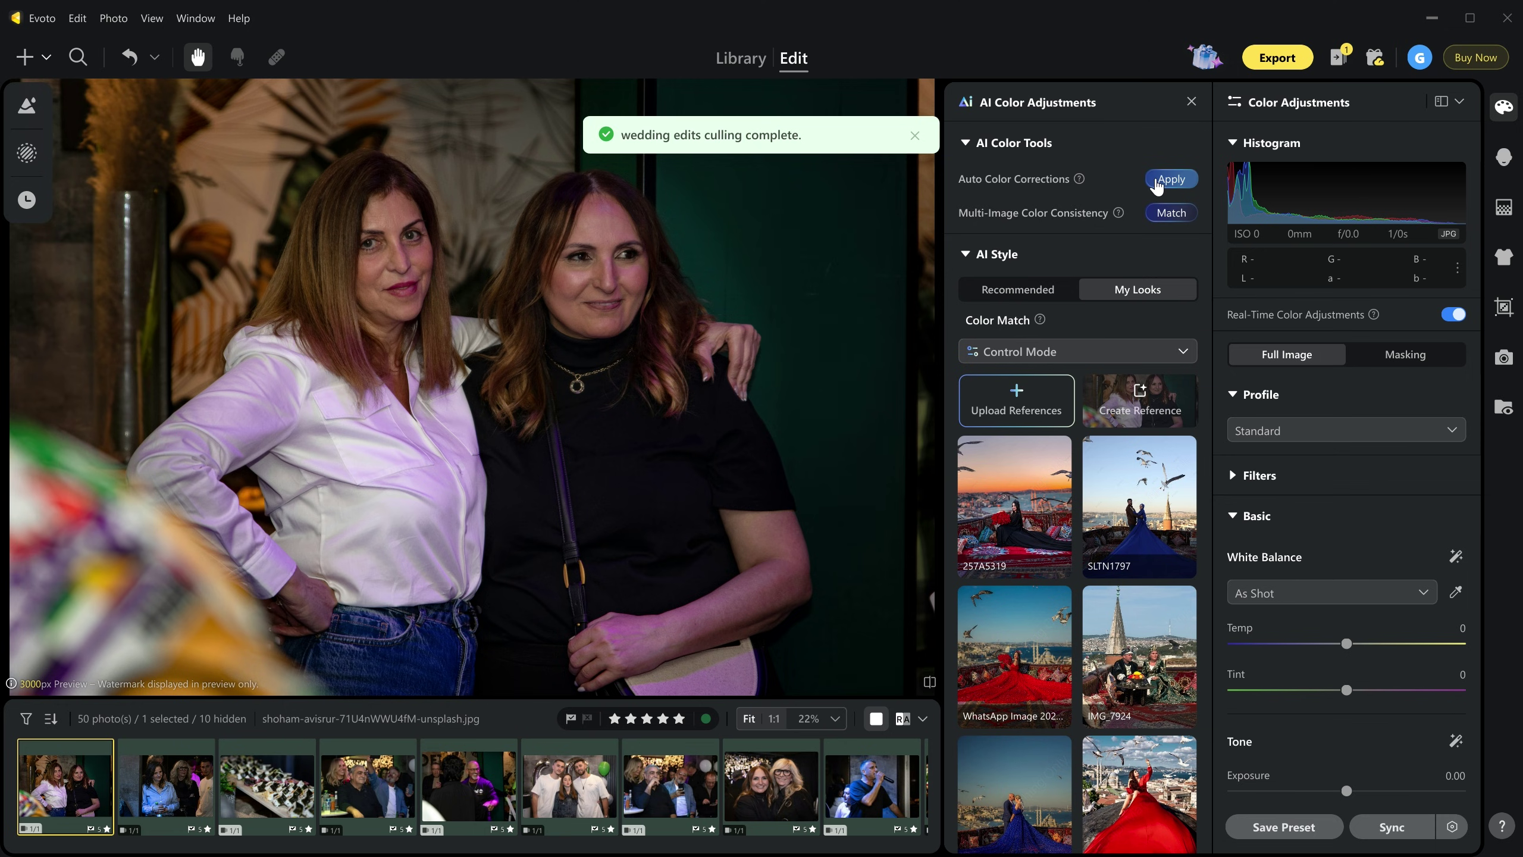
Step: Try auto colour correction, undo it, compare before and after, and keep Control Mode
{"action": "left_click", "coordinate": [1169, 180]}
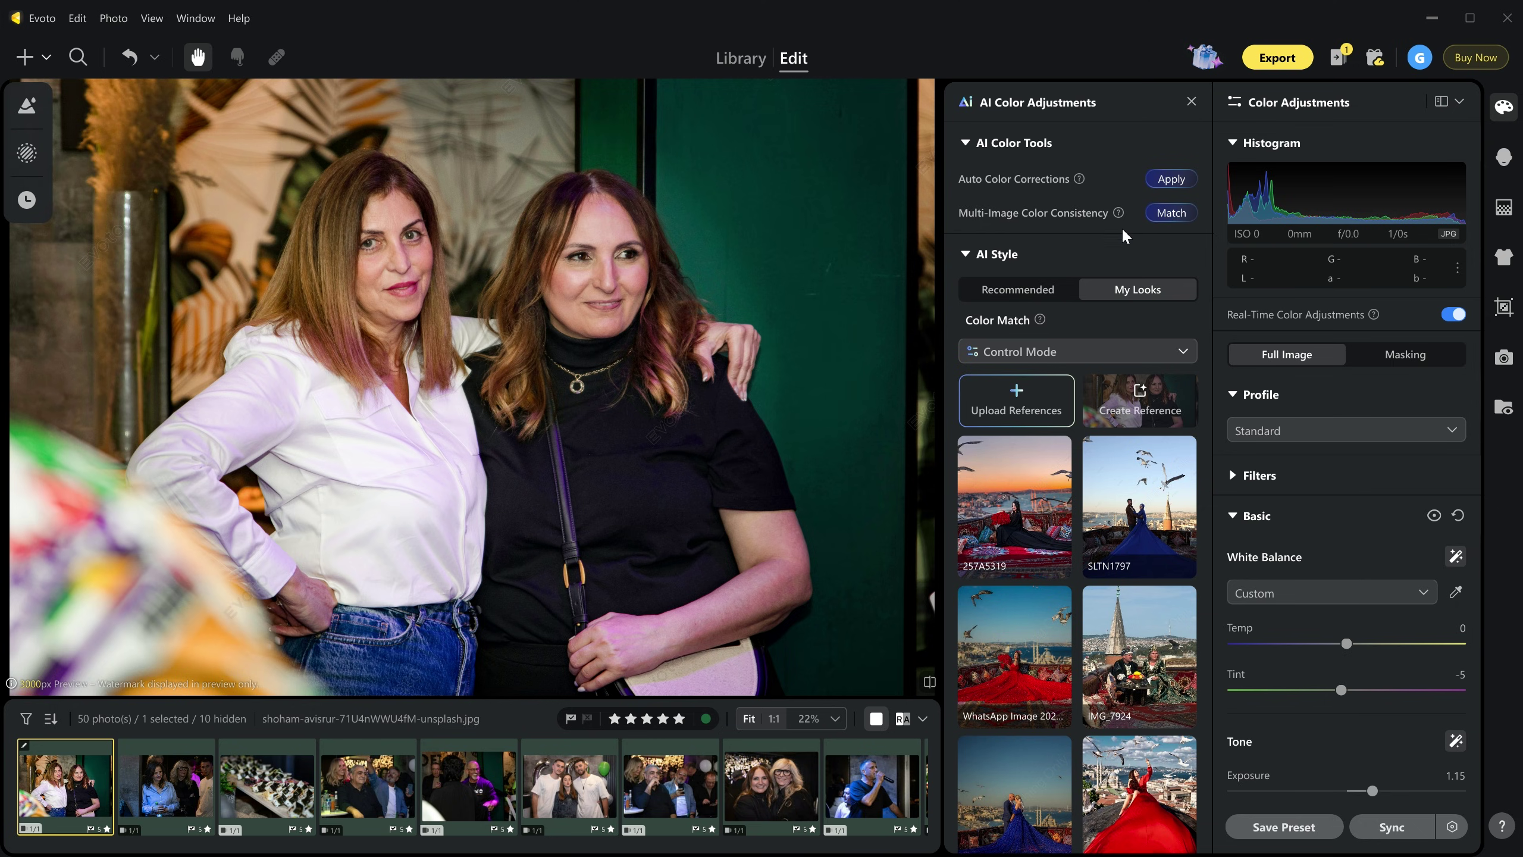
{"action": "key", "text": "ctrl+z"}
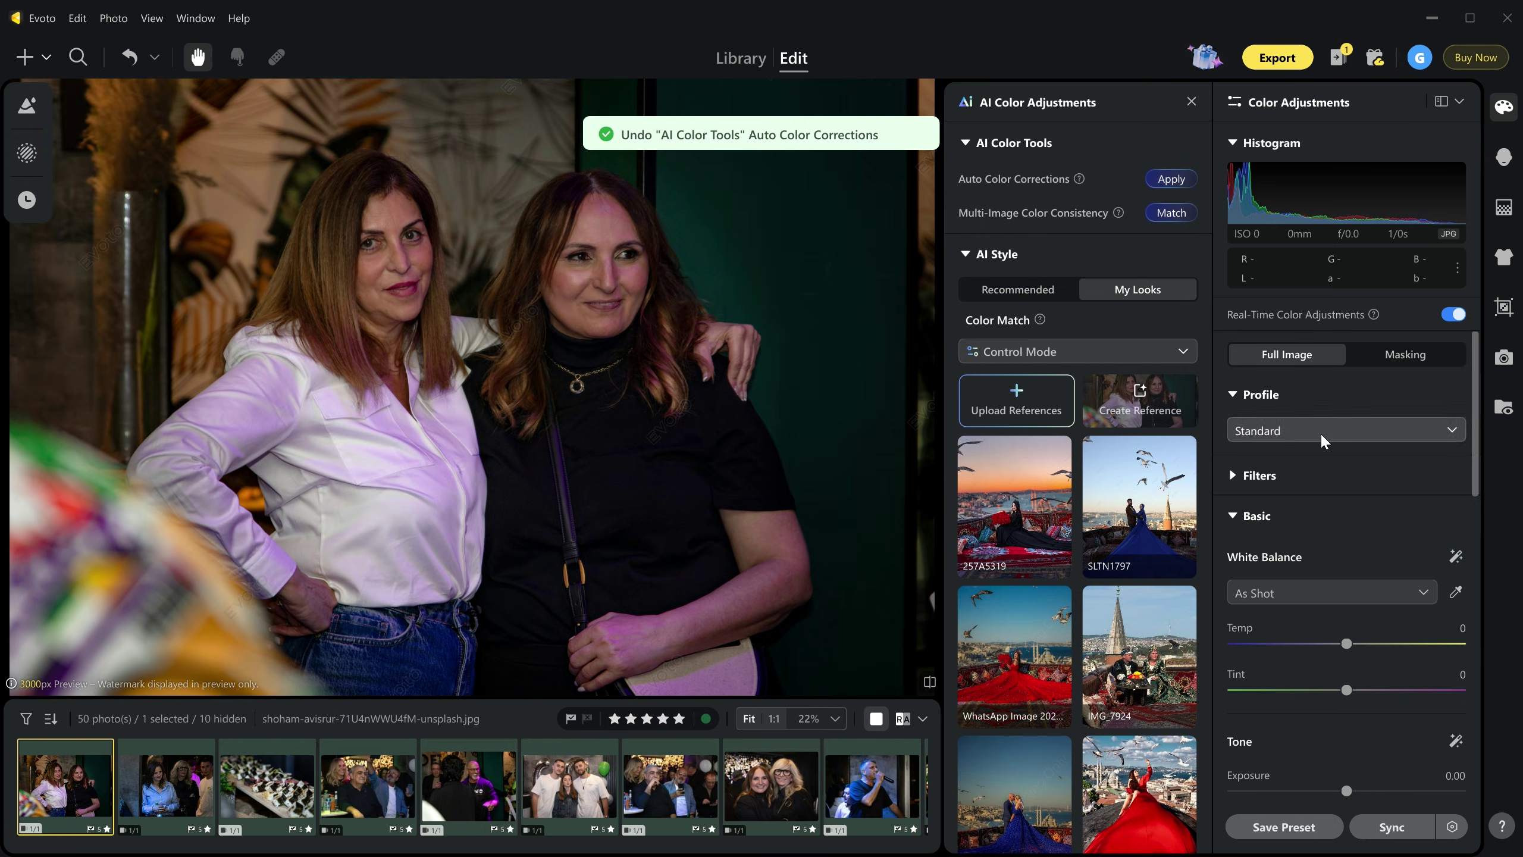
{"action": "scroll", "coordinate": [1347, 660], "scroll_direction": "down", "scroll_amount": 5}
{"action": "scroll", "coordinate": [1348, 624], "scroll_direction": "down", "scroll_amount": 10}
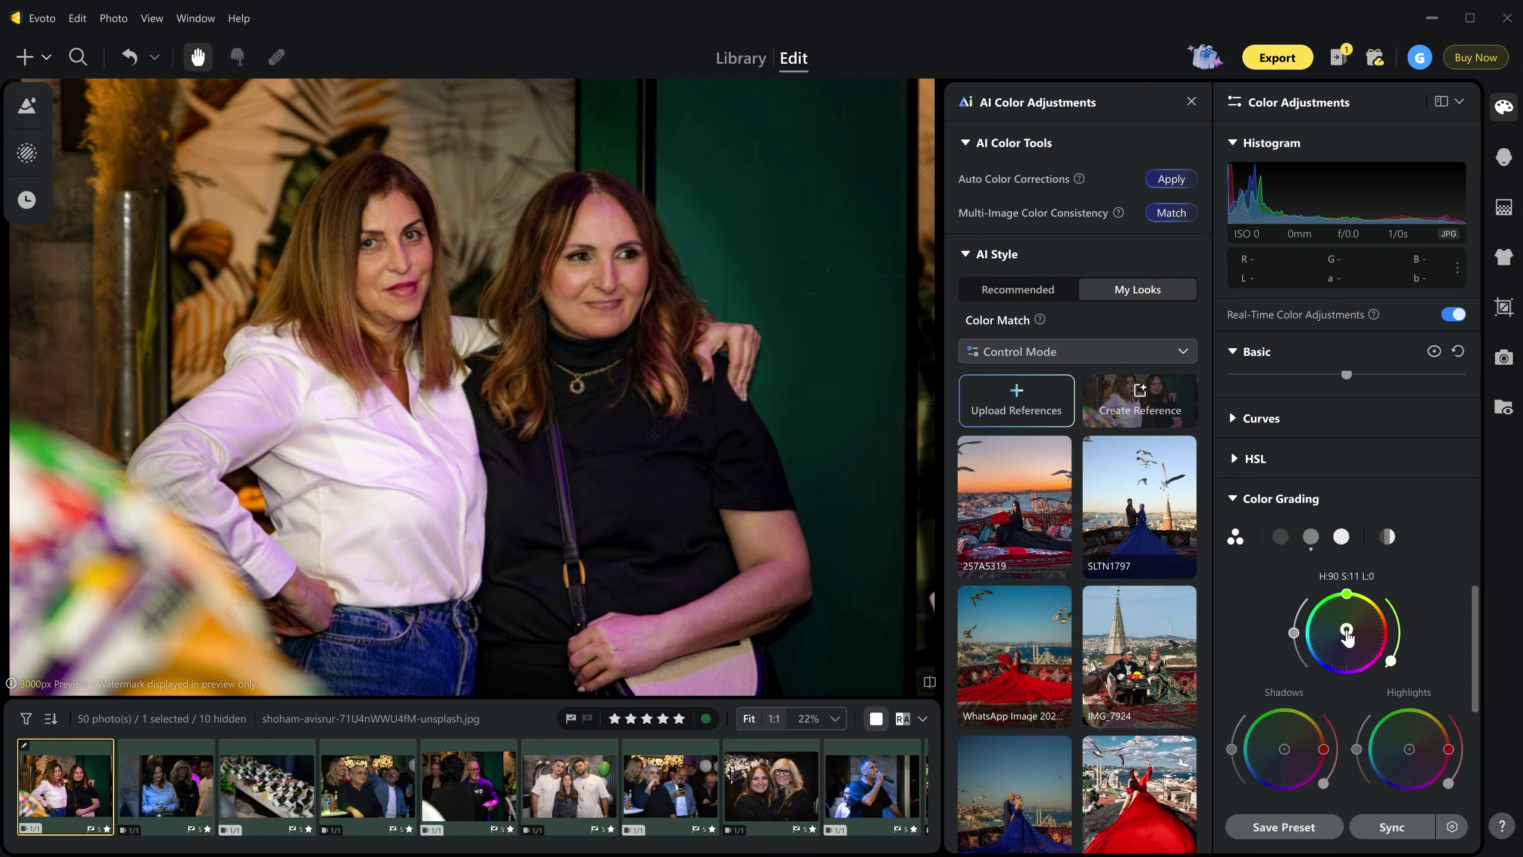
{"action": "scroll", "coordinate": [1417, 615], "scroll_direction": "up", "scroll_amount": 15}
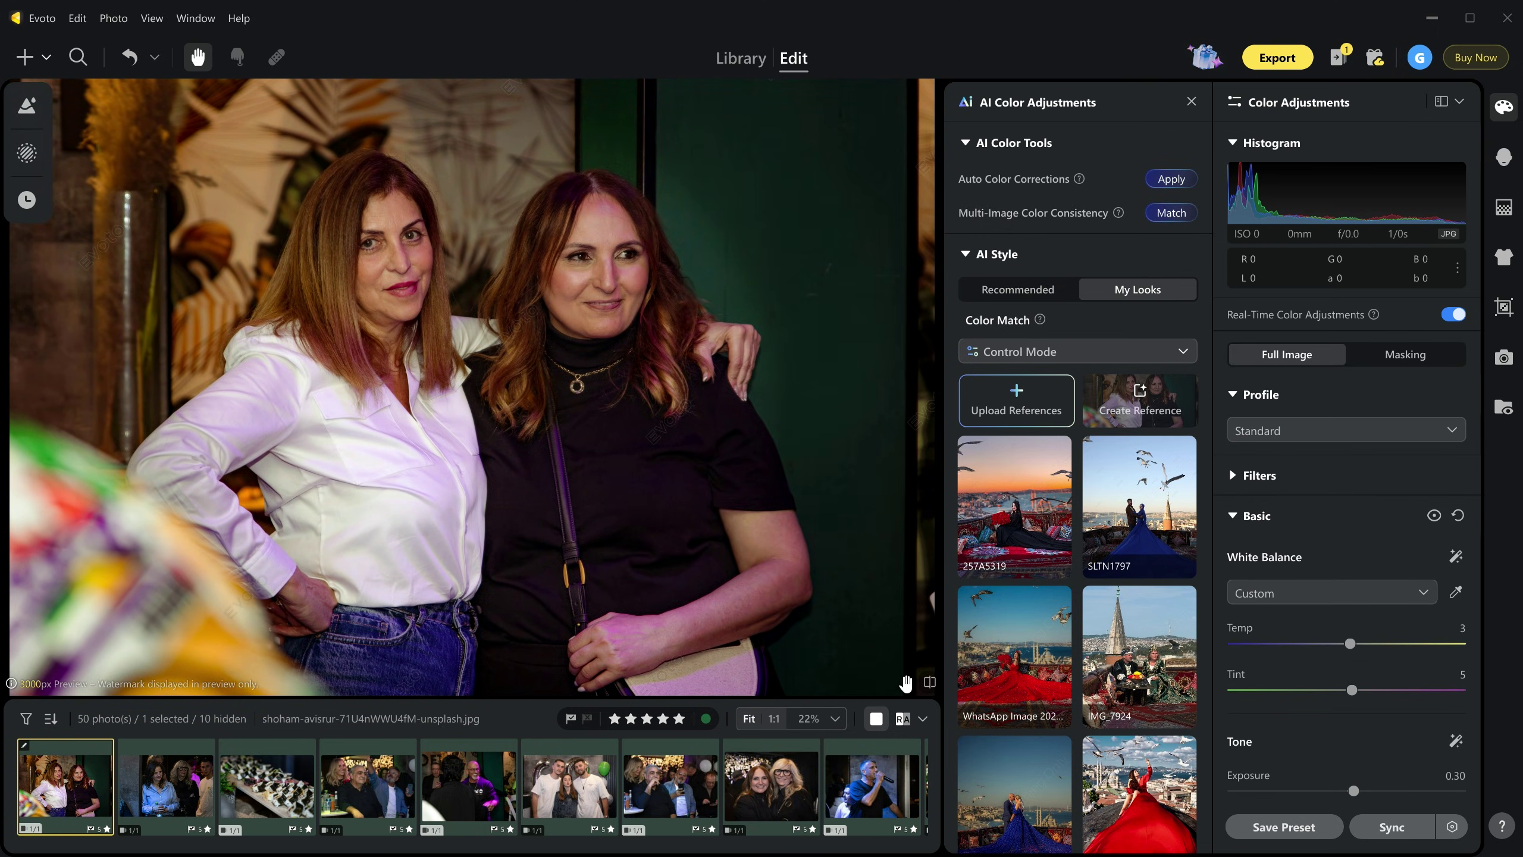
{"action": "left_click", "coordinate": [929, 684]}
{"action": "left_click", "coordinate": [929, 684]}
{"action": "left_click", "coordinate": [1018, 350]}
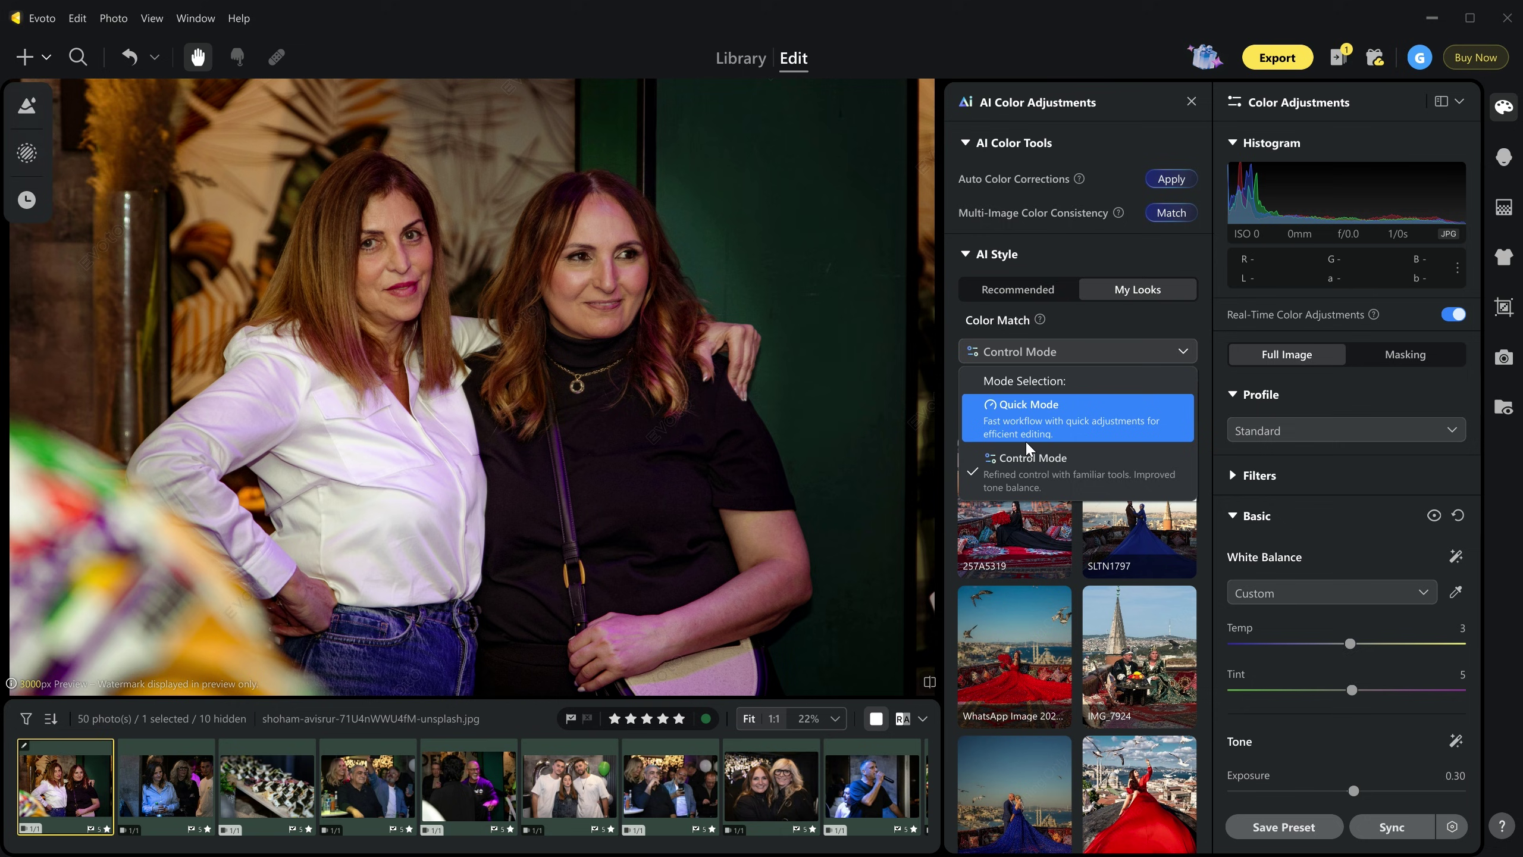
{"action": "left_click", "coordinate": [1052, 323]}
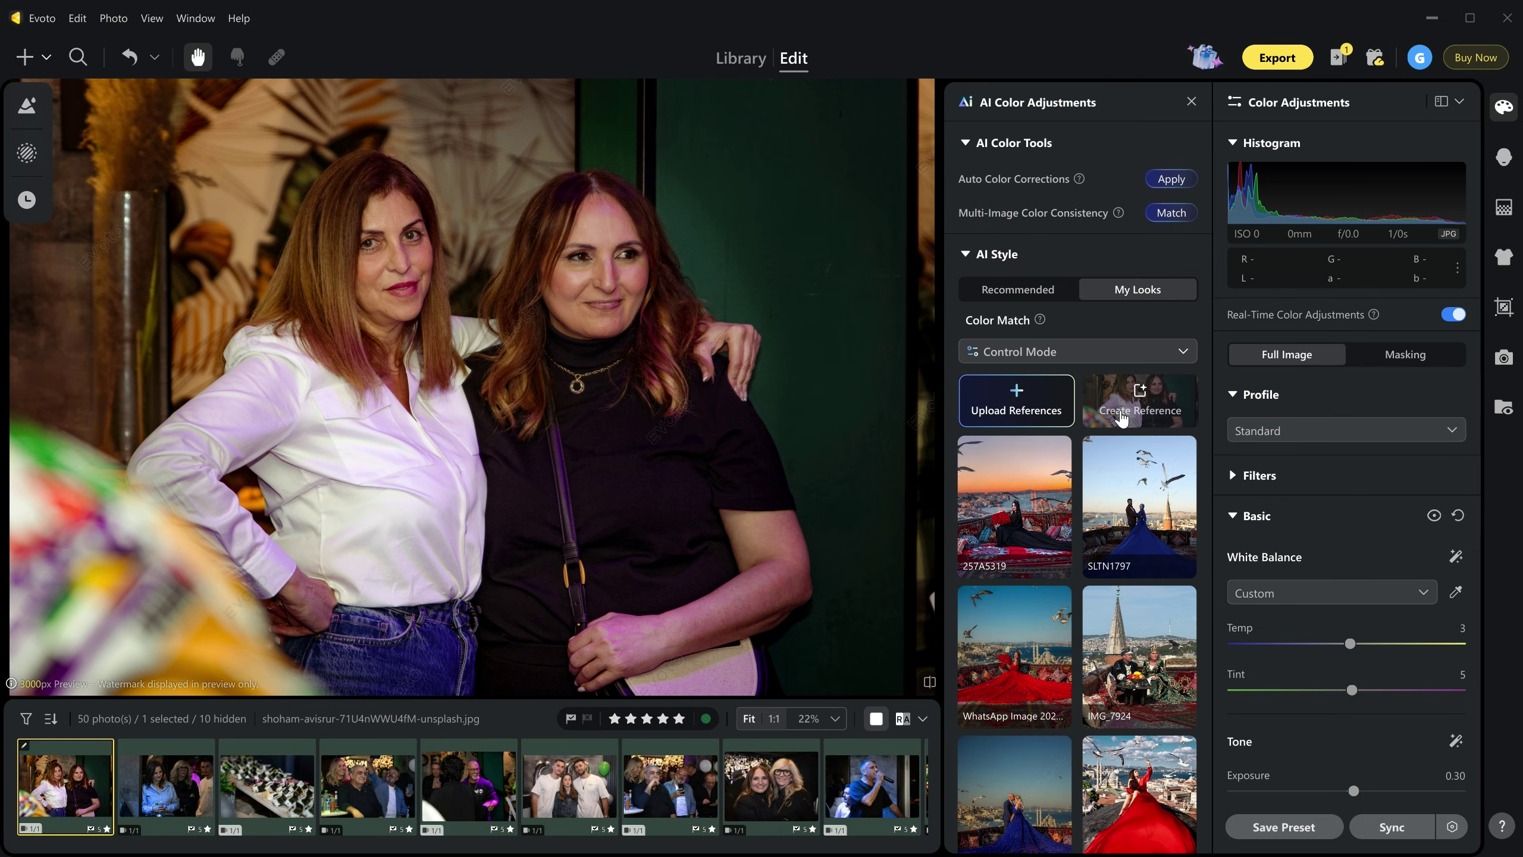
Step: Make a colour reference from the two-women photo, apply it to the second event photo, and compare
{"action": "left_click", "coordinate": [1139, 401]}
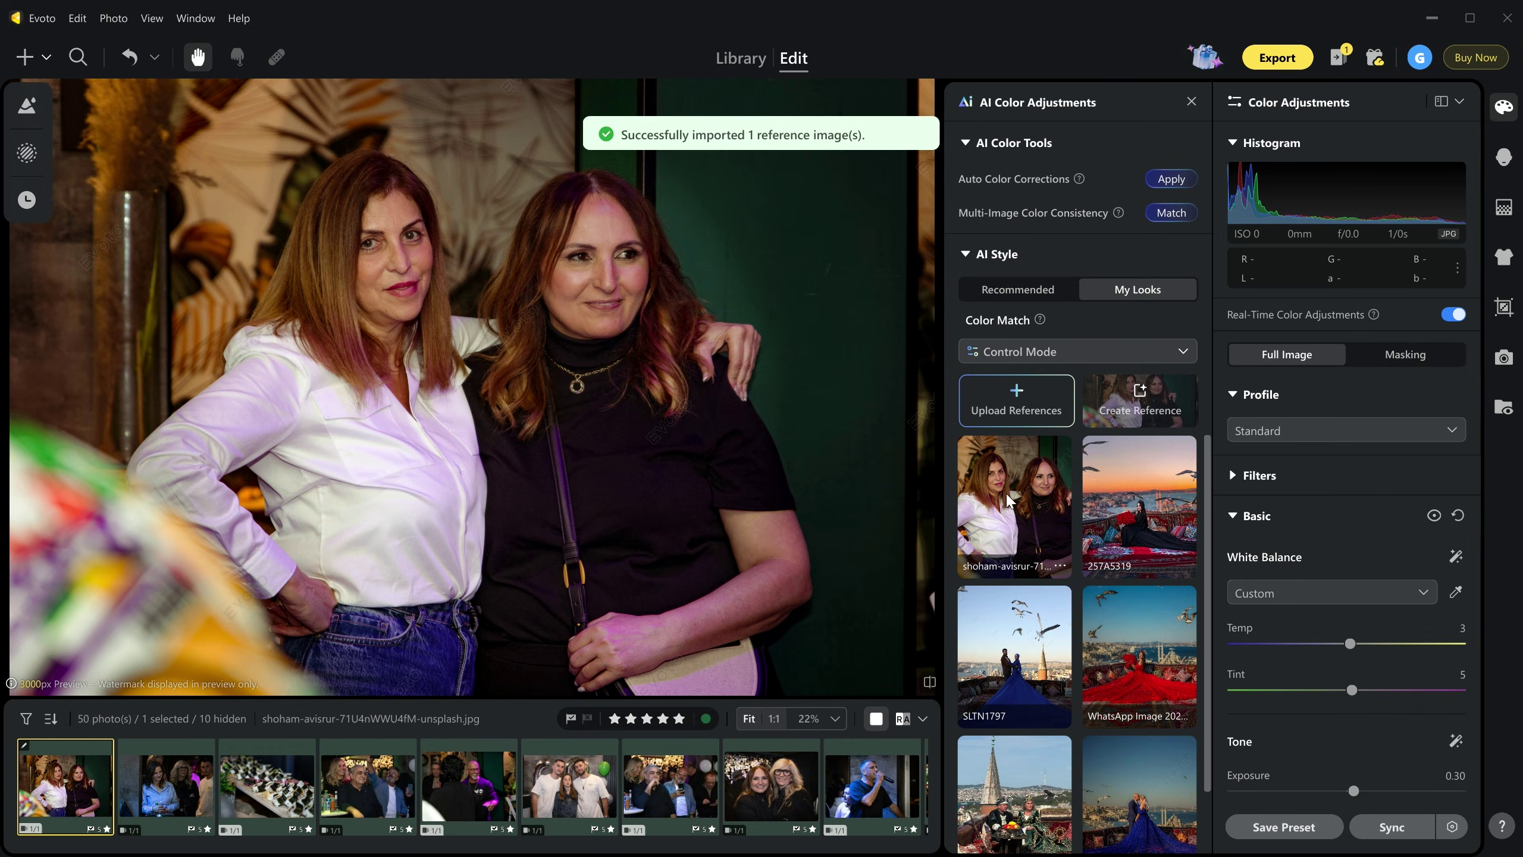
{"action": "left_click", "coordinate": [166, 785]}
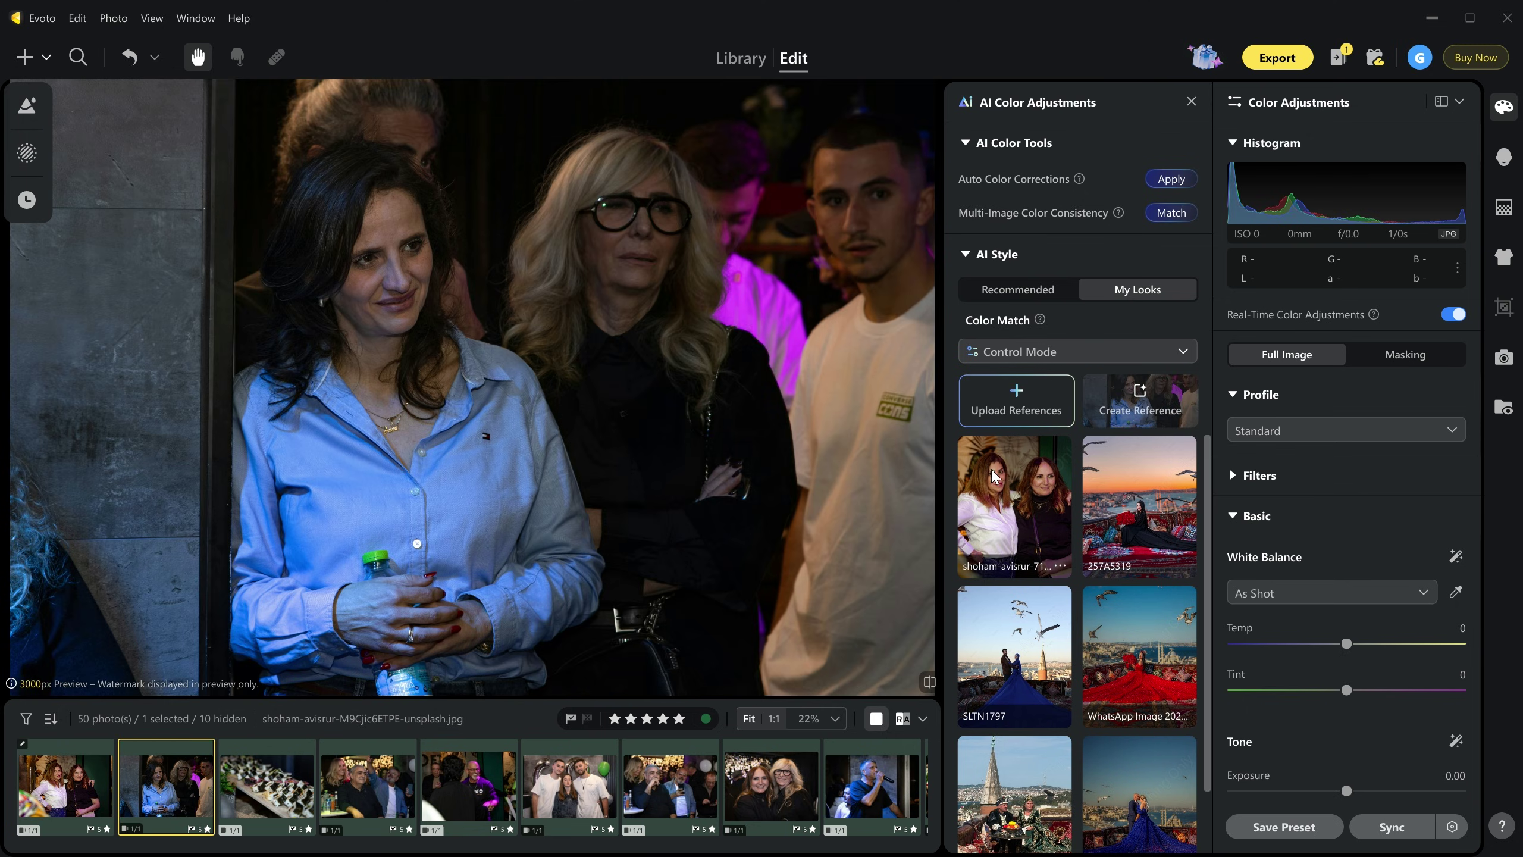
{"action": "left_click", "coordinate": [1015, 500]}
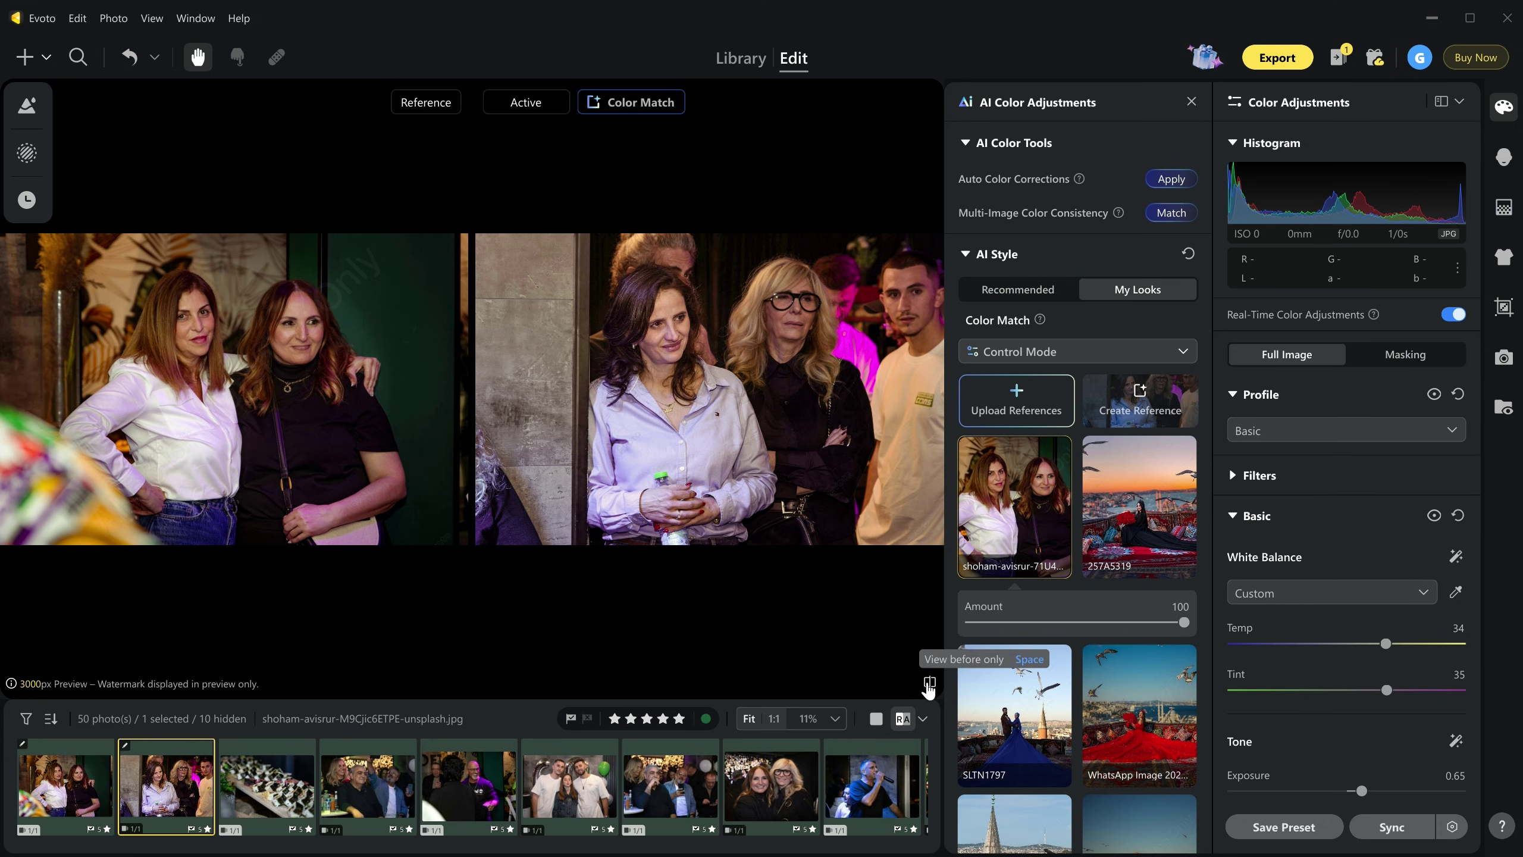
{"action": "left_click", "coordinate": [929, 683]}
{"action": "left_click", "coordinate": [930, 683]}
{"action": "left_click", "coordinate": [929, 683]}
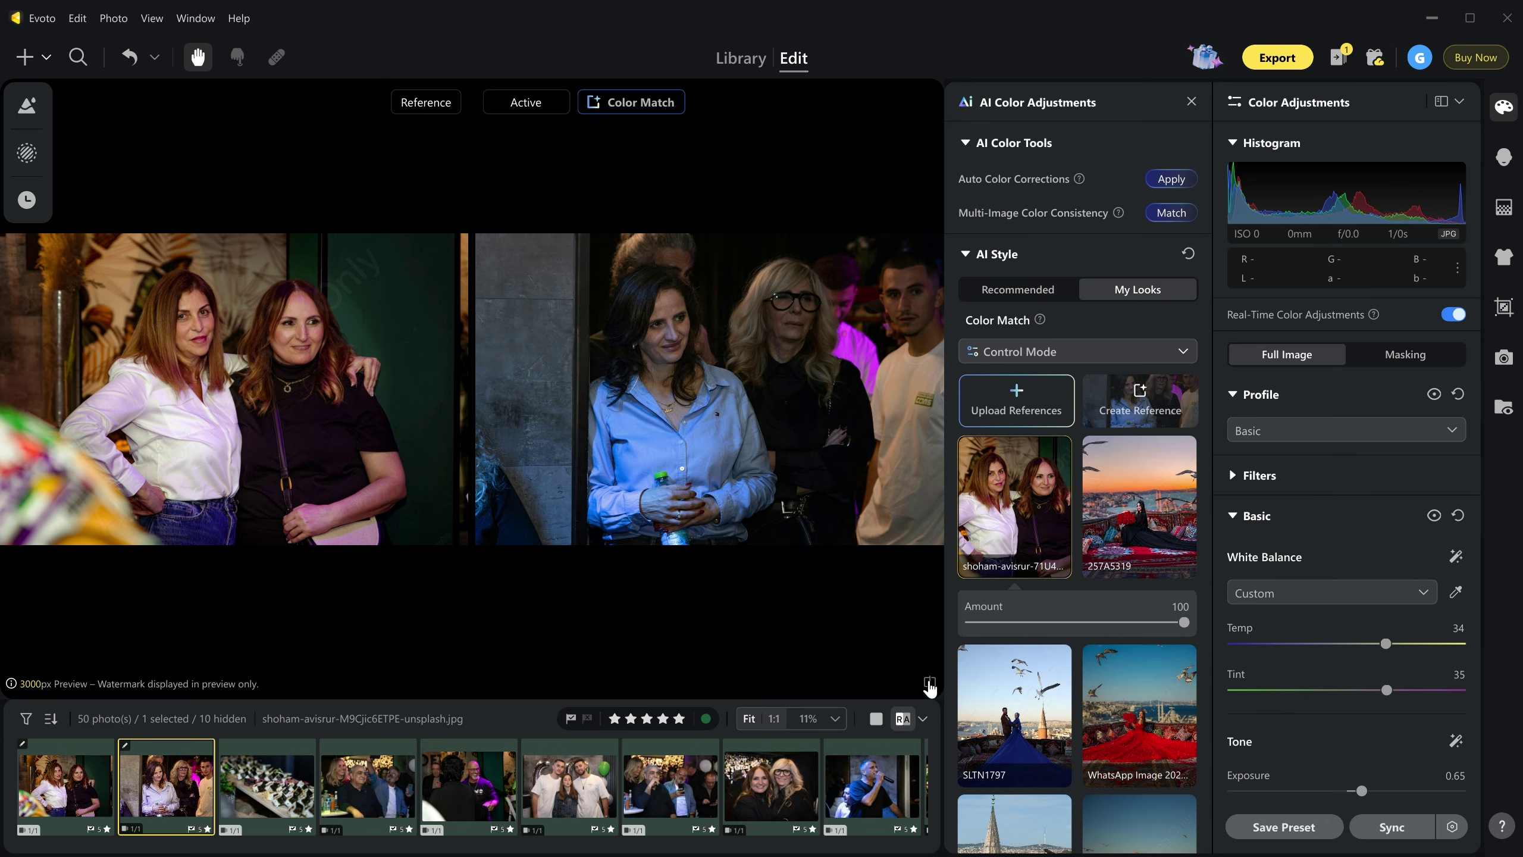
{"action": "left_click", "coordinate": [929, 684]}
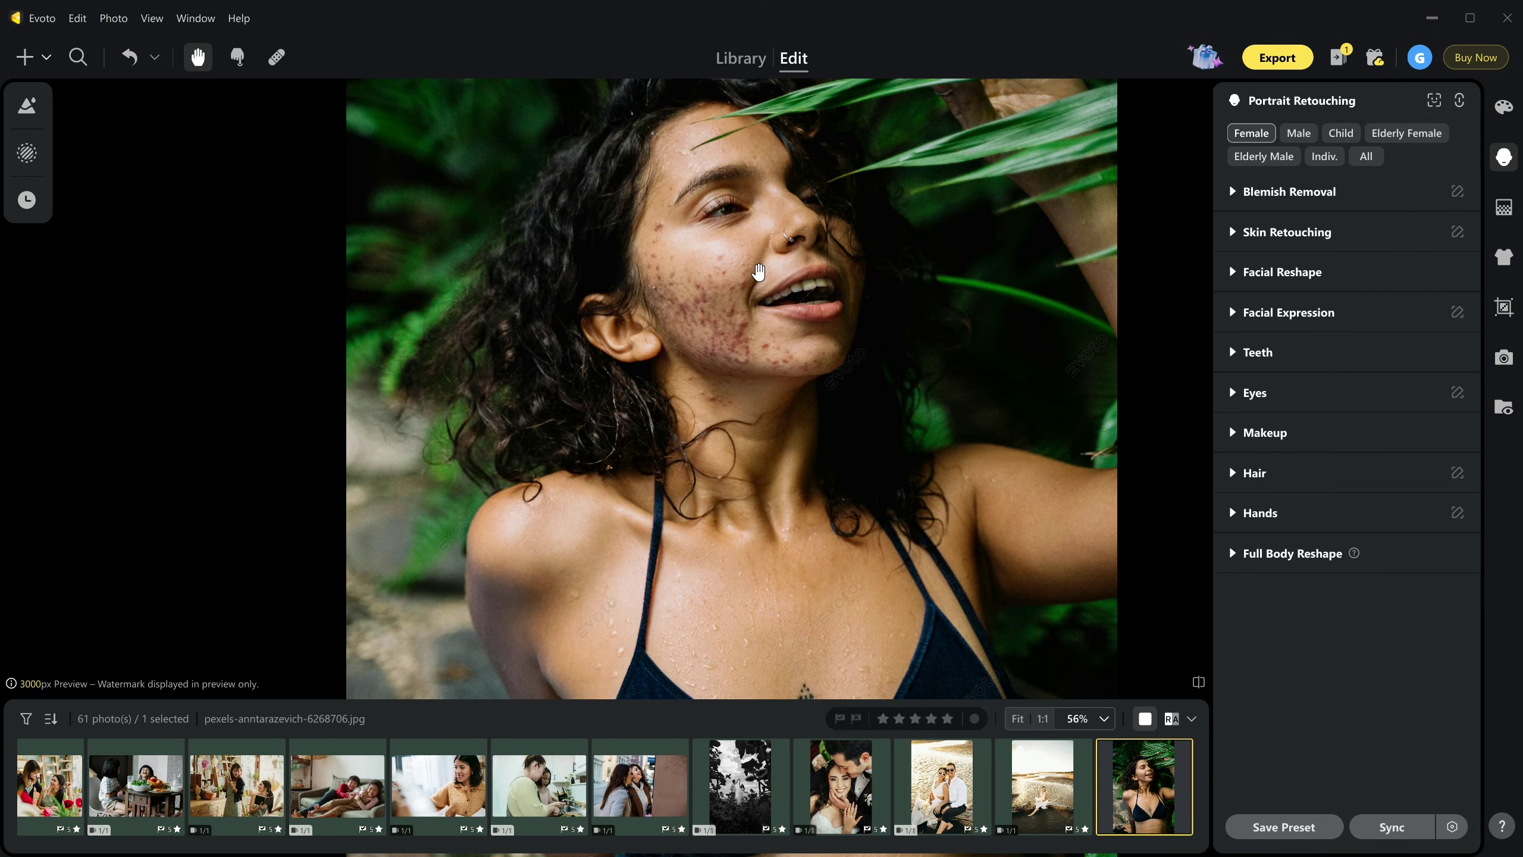
{"action": "scroll", "coordinate": [758, 272], "scroll_direction": "down", "scroll_amount": 2}
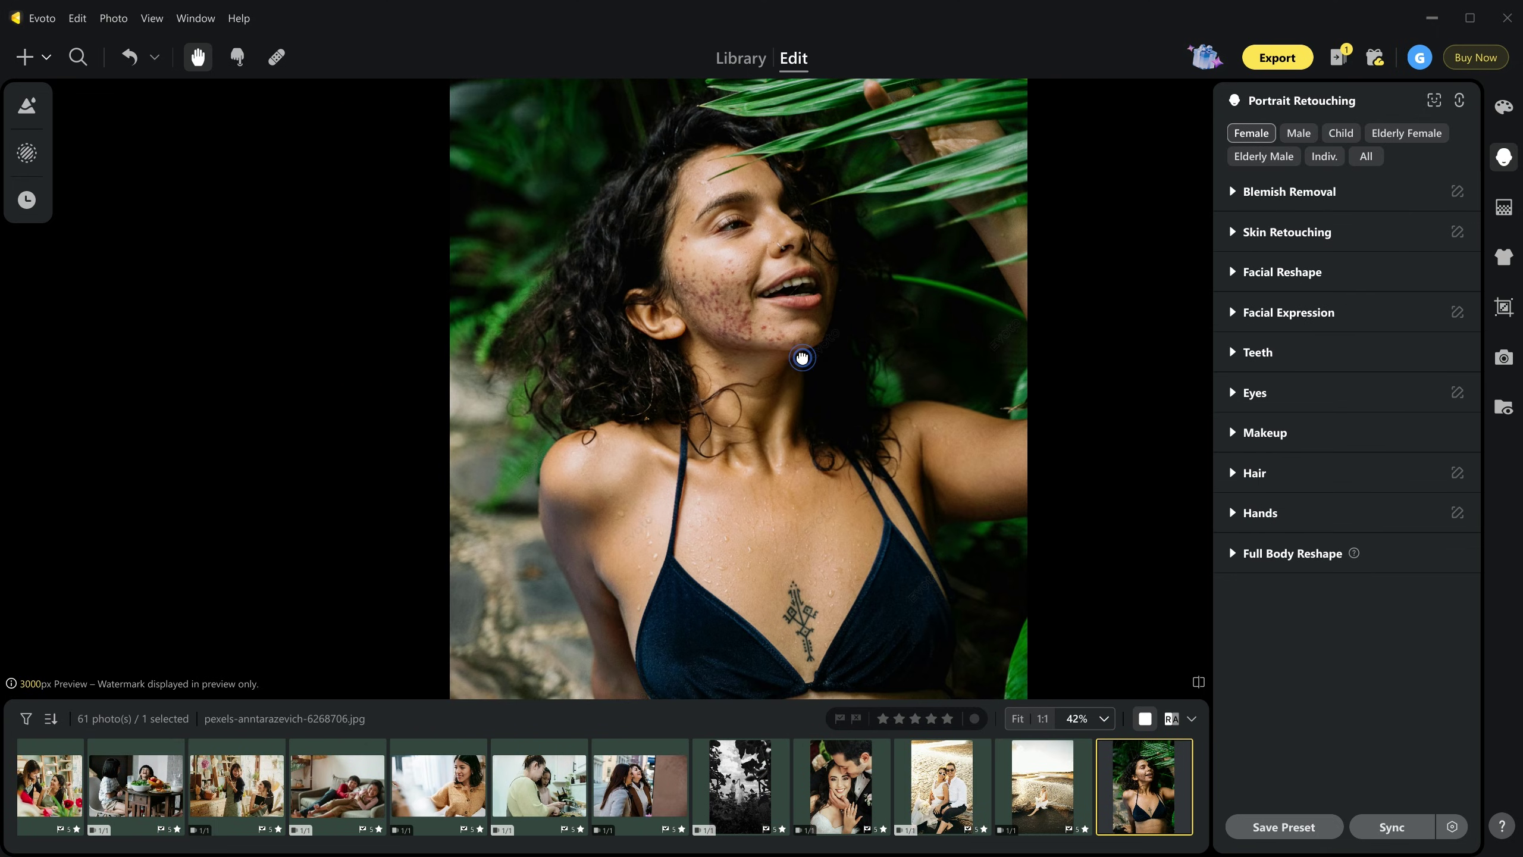
Step: In Blemish Removal, set Freckles & Acne to full strength and compare the face
{"action": "mouse_move", "coordinate": [802, 354]}
{"action": "left_mouse_down"}
{"action": "mouse_move", "coordinate": [788, 194]}
{"action": "mouse_move", "coordinate": [808, 333]}
{"action": "left_mouse_up"}
{"action": "scroll", "coordinate": [808, 333], "scroll_direction": "up", "scroll_amount": 5}
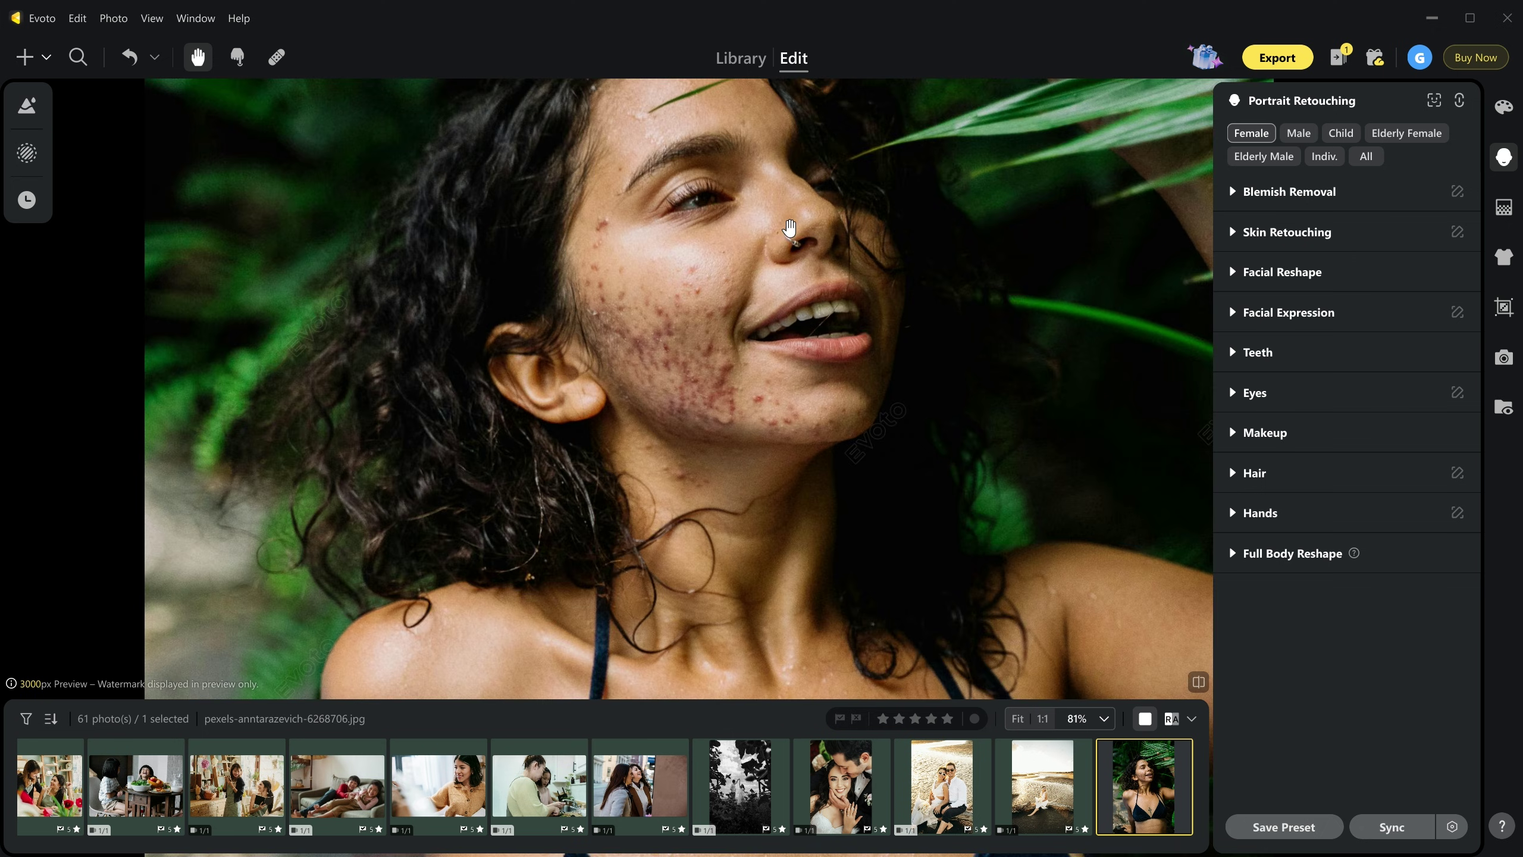
{"action": "scroll", "coordinate": [808, 296], "scroll_direction": "down", "scroll_amount": 4}
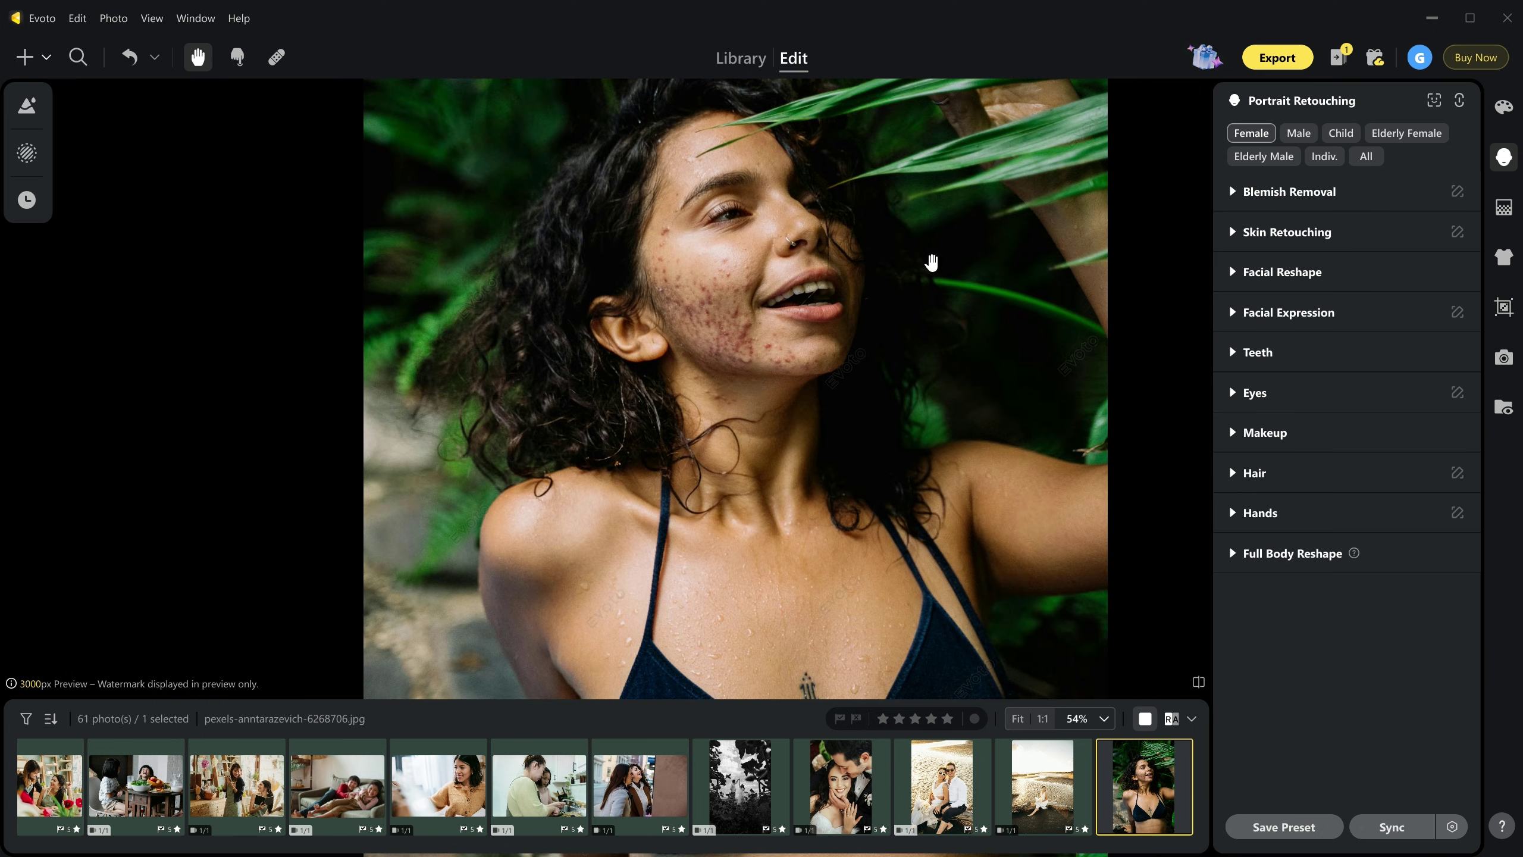
{"action": "left_click", "coordinate": [1280, 192]}
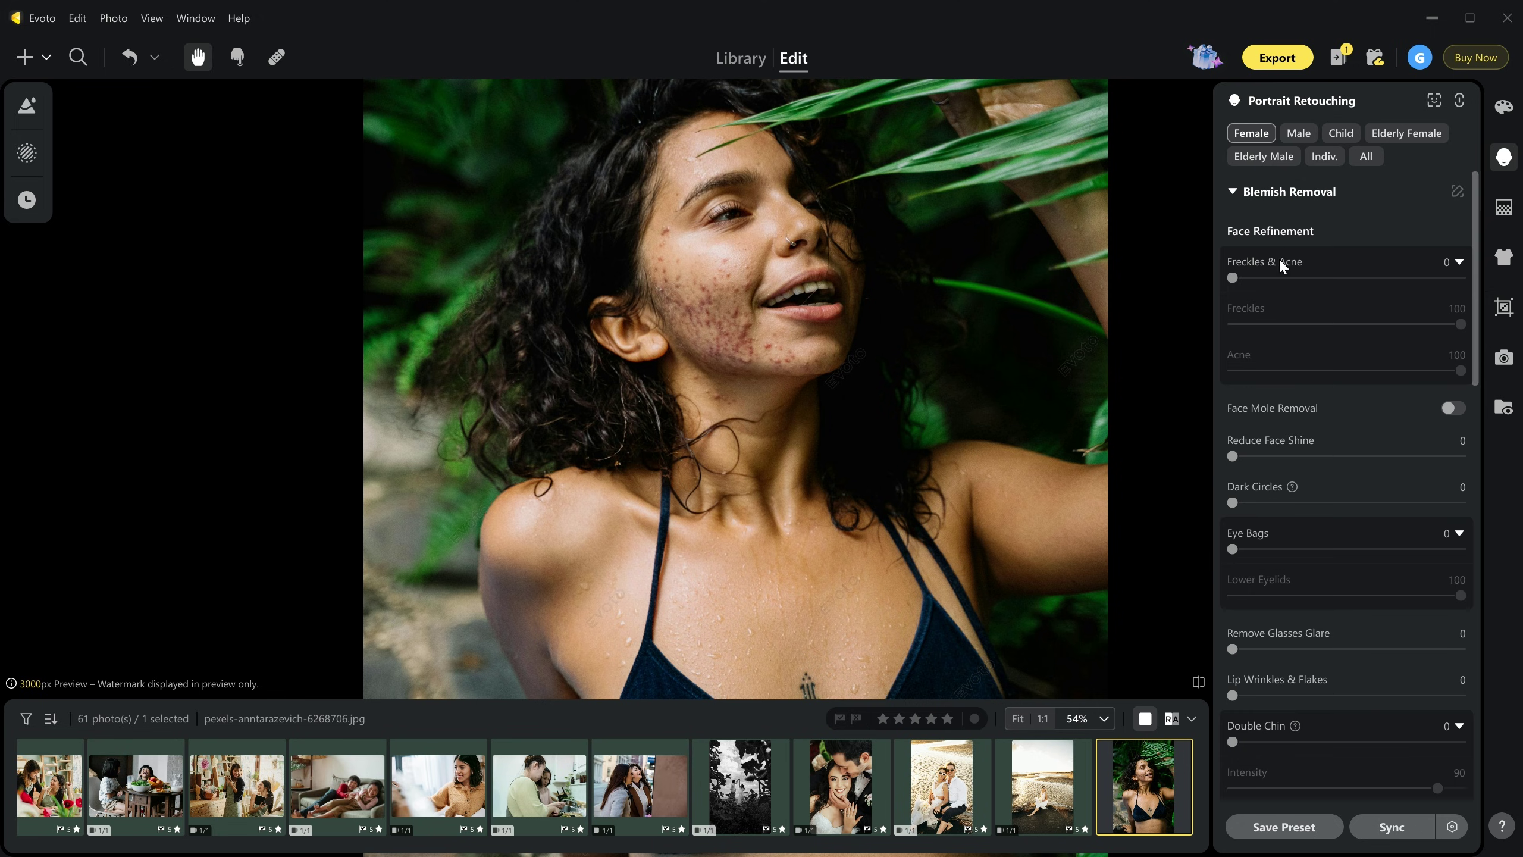
{"action": "left_click_drag", "start_coordinate": [1233, 280], "coordinate": [1482, 278]}
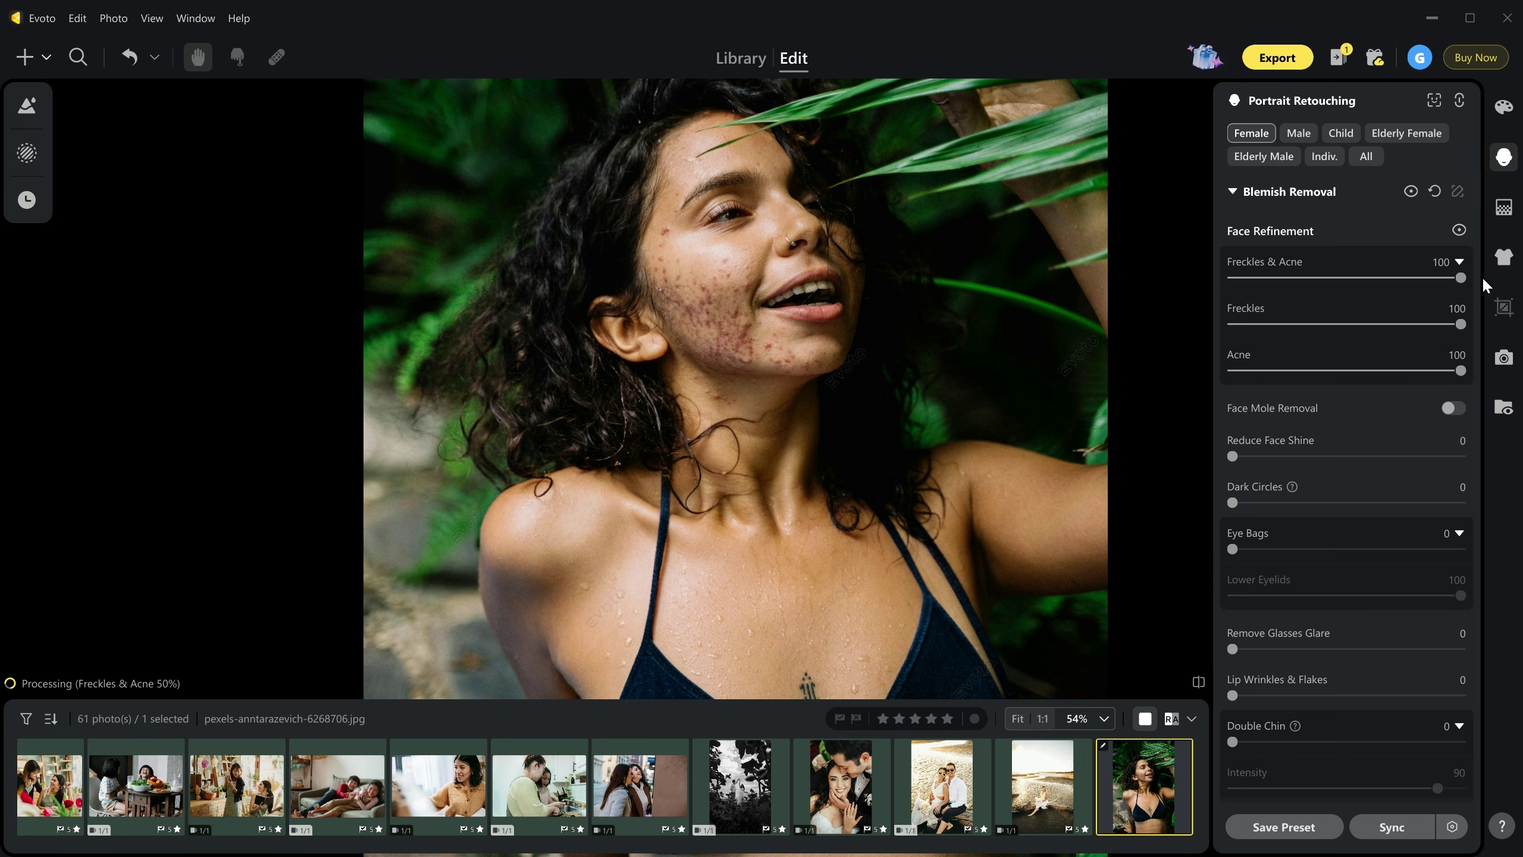
{"action": "scroll", "coordinate": [755, 270], "scroll_direction": "up", "scroll_amount": 3}
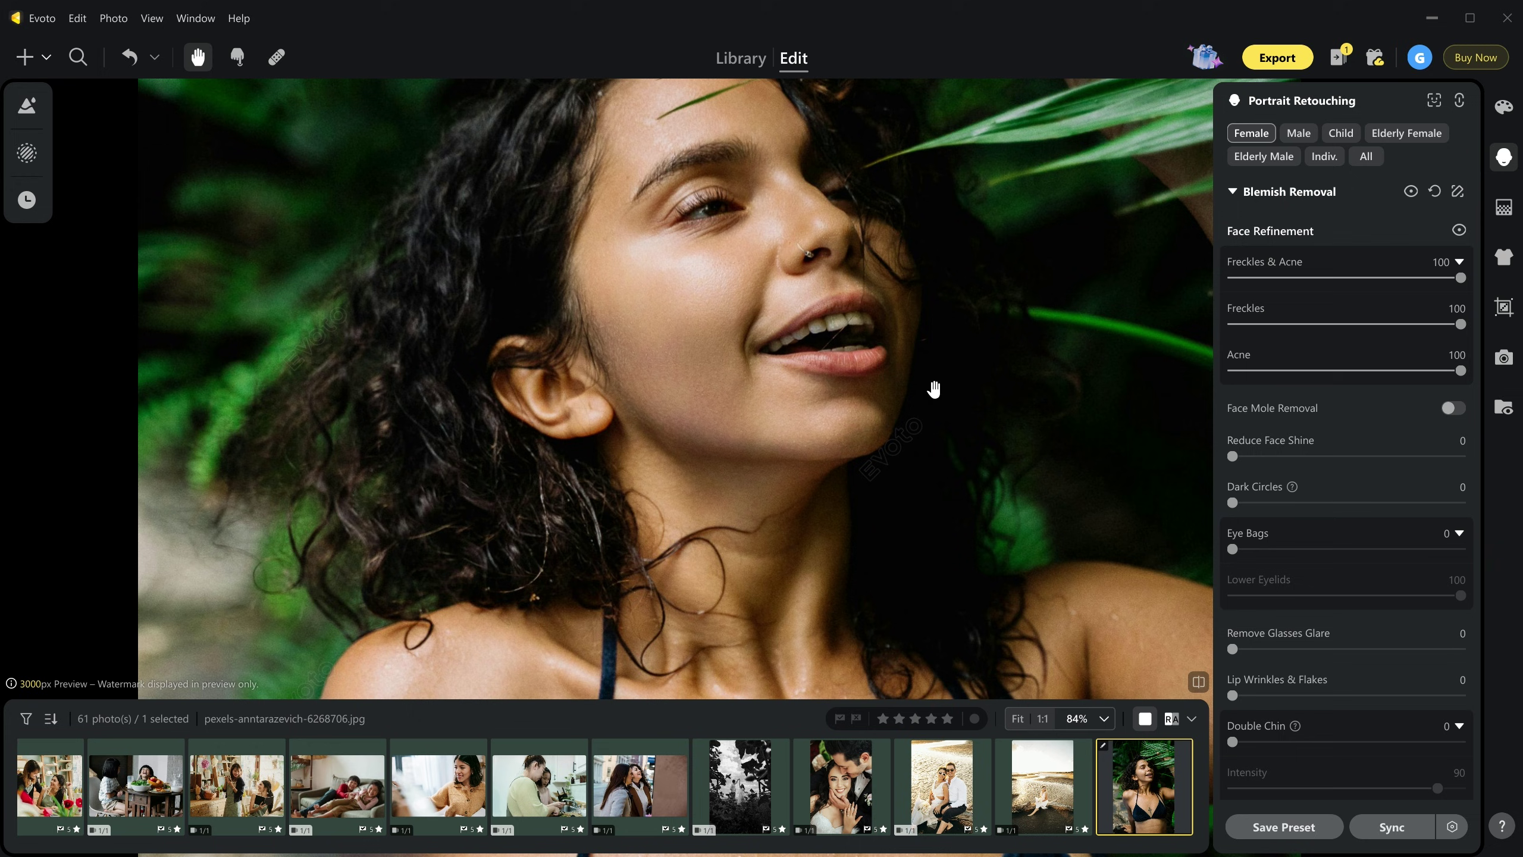
{"action": "left_click", "coordinate": [1197, 684]}
{"action": "left_click", "coordinate": [1198, 686]}
{"action": "scroll", "coordinate": [738, 420], "scroll_direction": "up", "scroll_amount": 2}
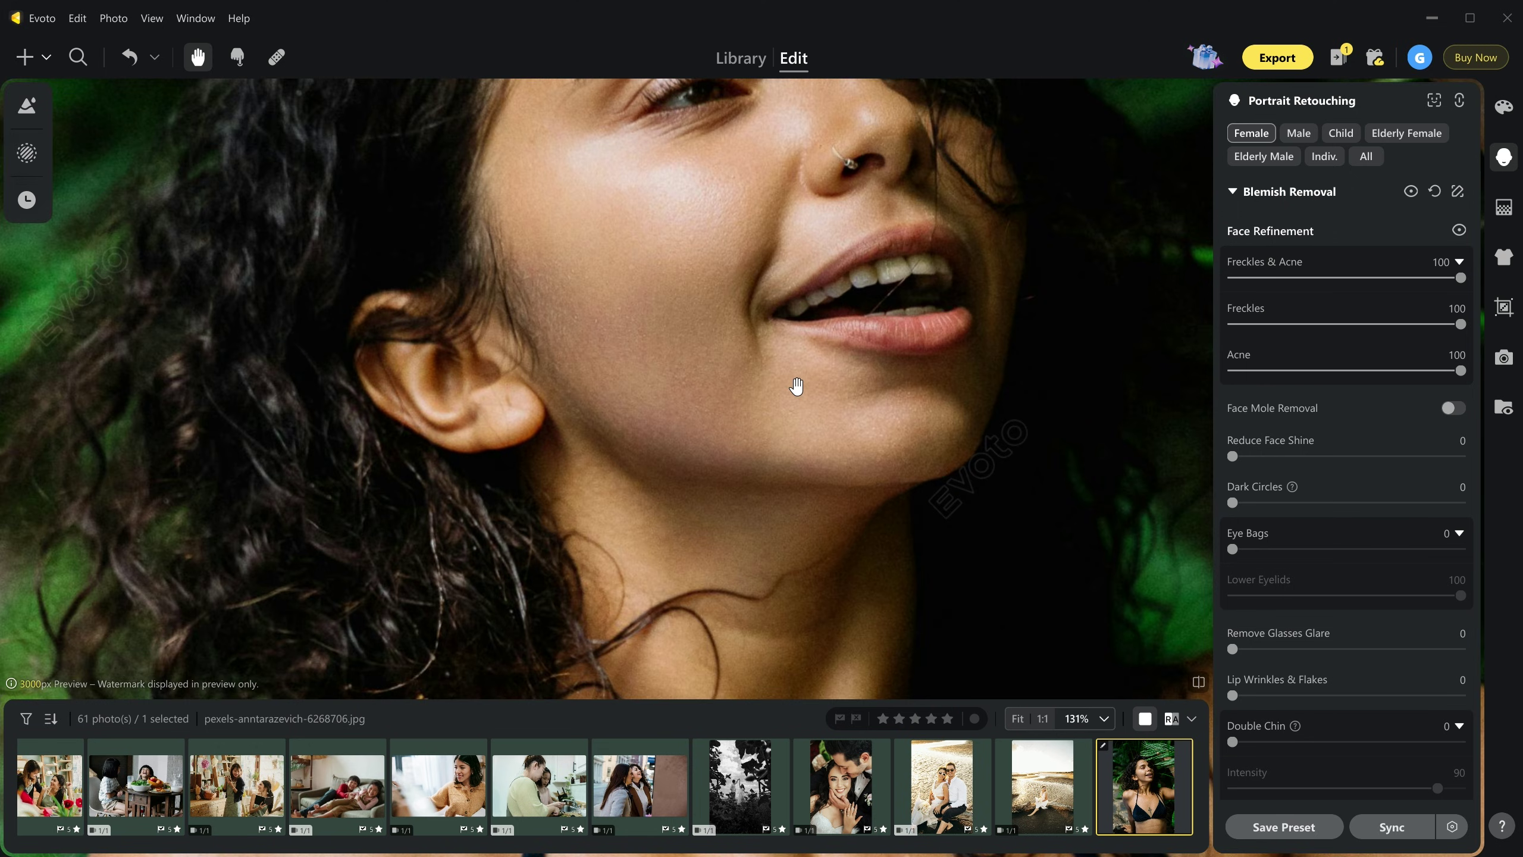
{"action": "scroll", "coordinate": [796, 385], "scroll_direction": "down", "scroll_amount": 5}
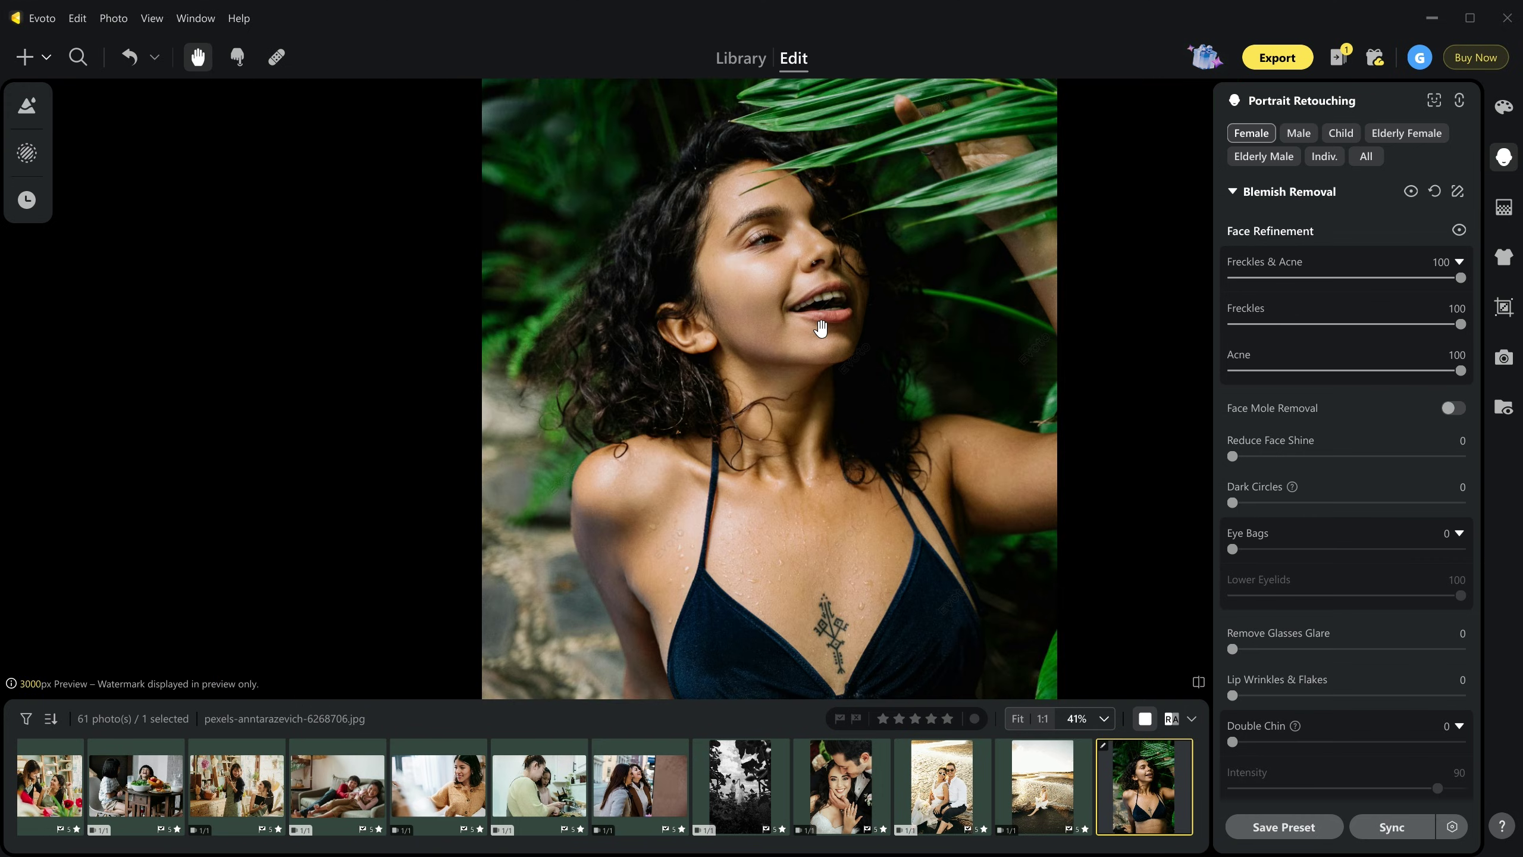
Step: Turn on tattoo removal and compare the chest before and after
{"action": "left_click_drag", "start_coordinate": [870, 433], "coordinate": [872, 270]}
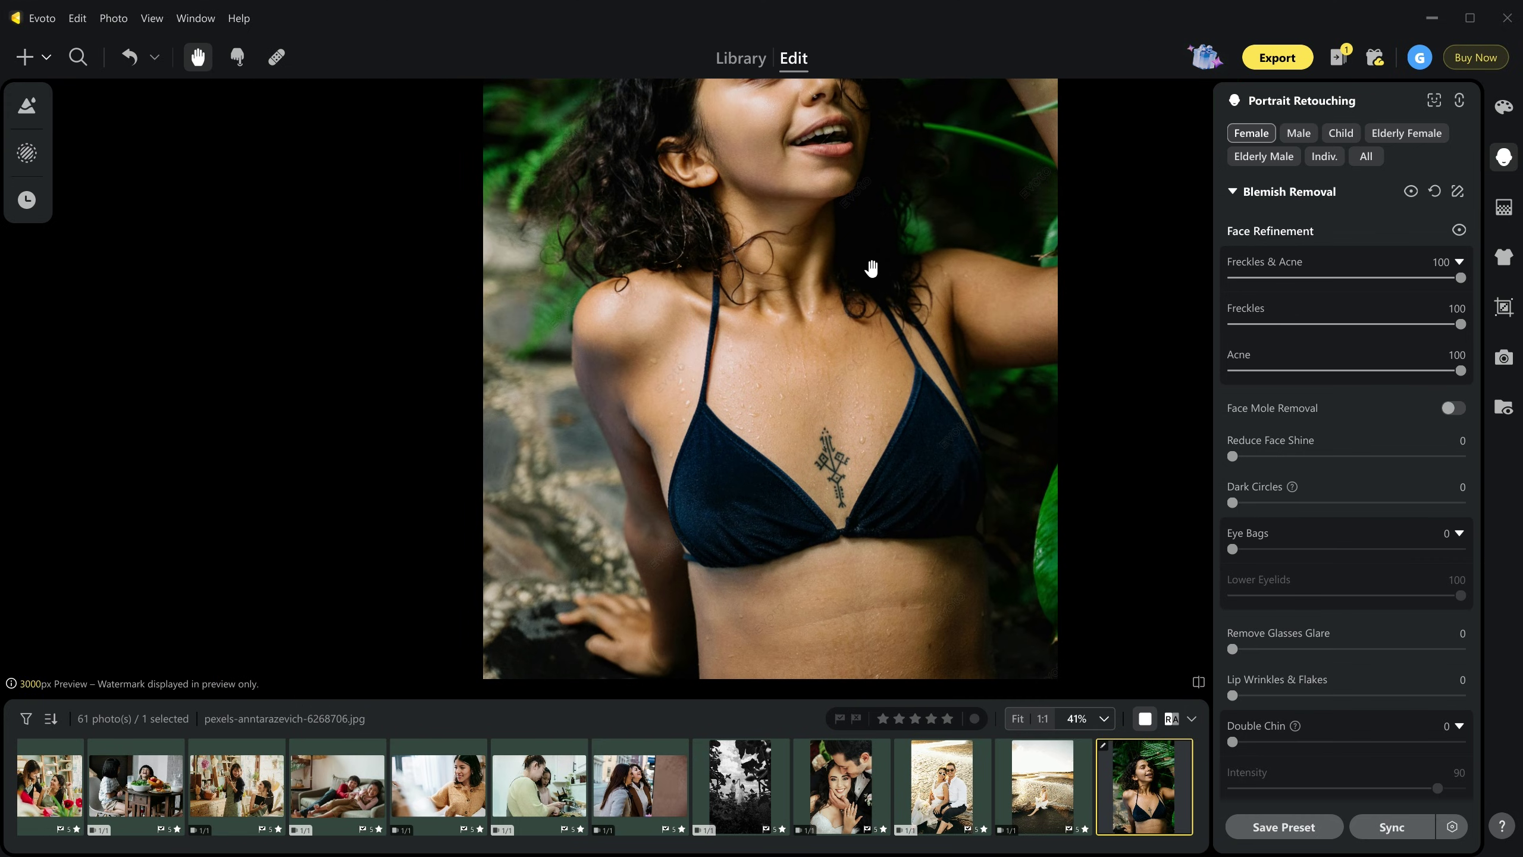
{"action": "scroll", "coordinate": [851, 469], "scroll_direction": "up", "scroll_amount": 3}
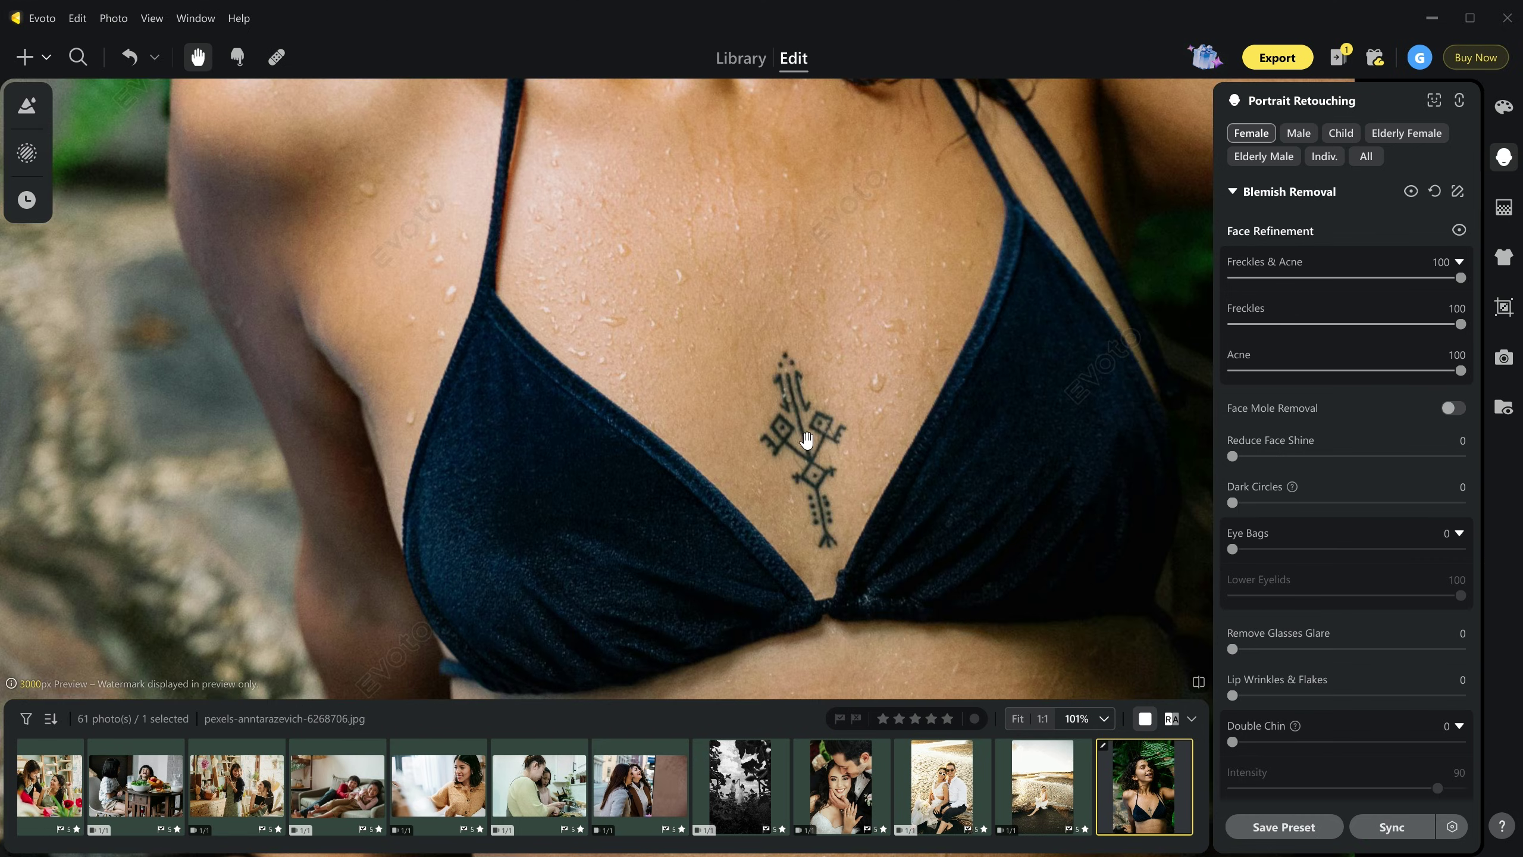
{"action": "scroll", "coordinate": [807, 440], "scroll_direction": "down", "scroll_amount": 1}
{"action": "scroll", "coordinate": [1348, 610], "scroll_direction": "down", "scroll_amount": 8}
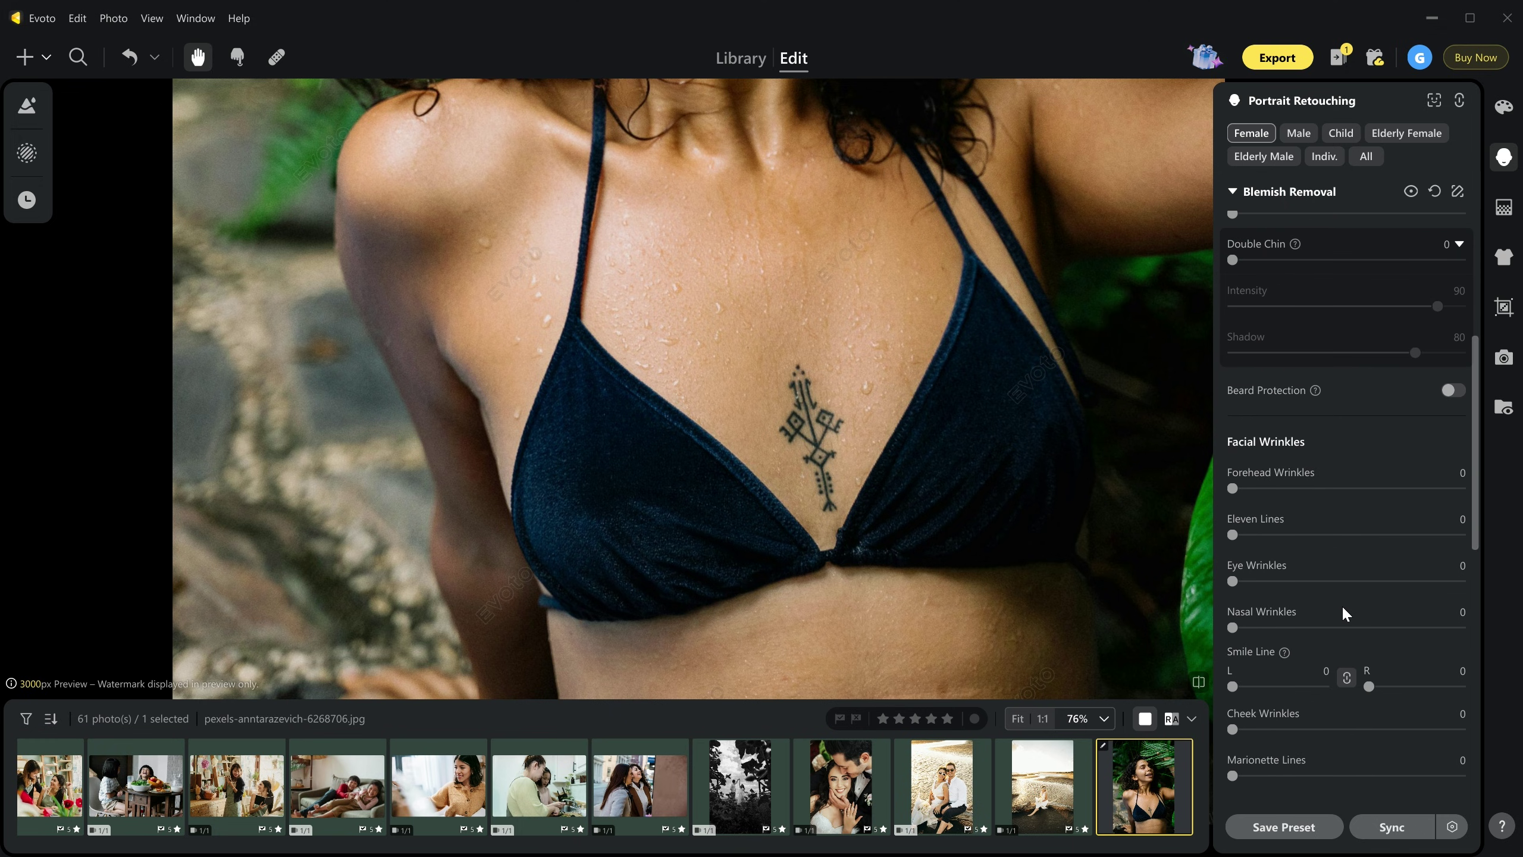
{"action": "scroll", "coordinate": [1342, 599], "scroll_direction": "down", "scroll_amount": 6}
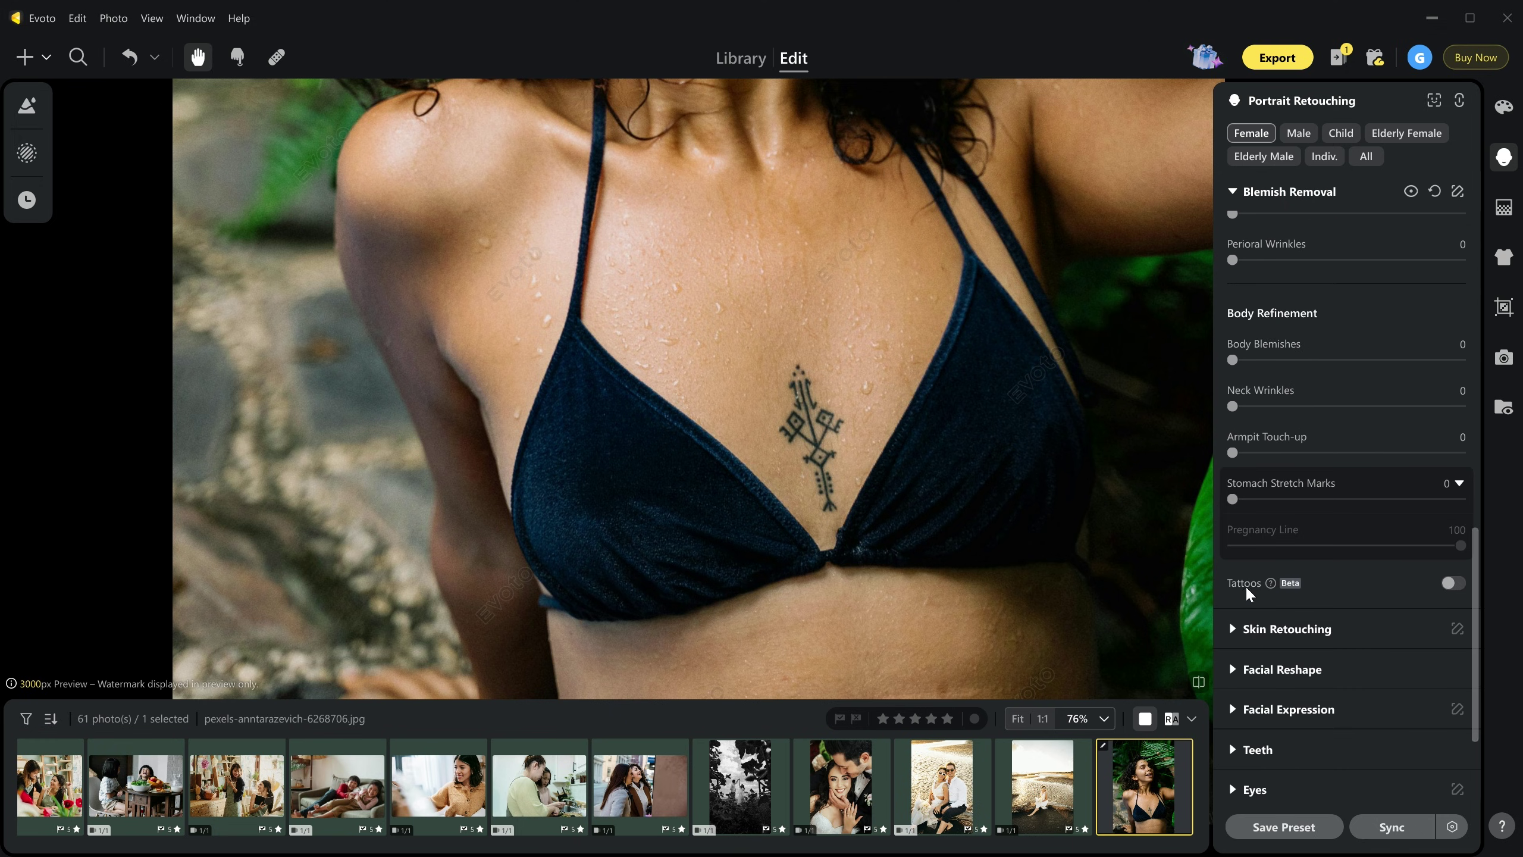
{"action": "left_click", "coordinate": [1454, 590]}
{"action": "scroll", "coordinate": [816, 441], "scroll_direction": "up", "scroll_amount": 4}
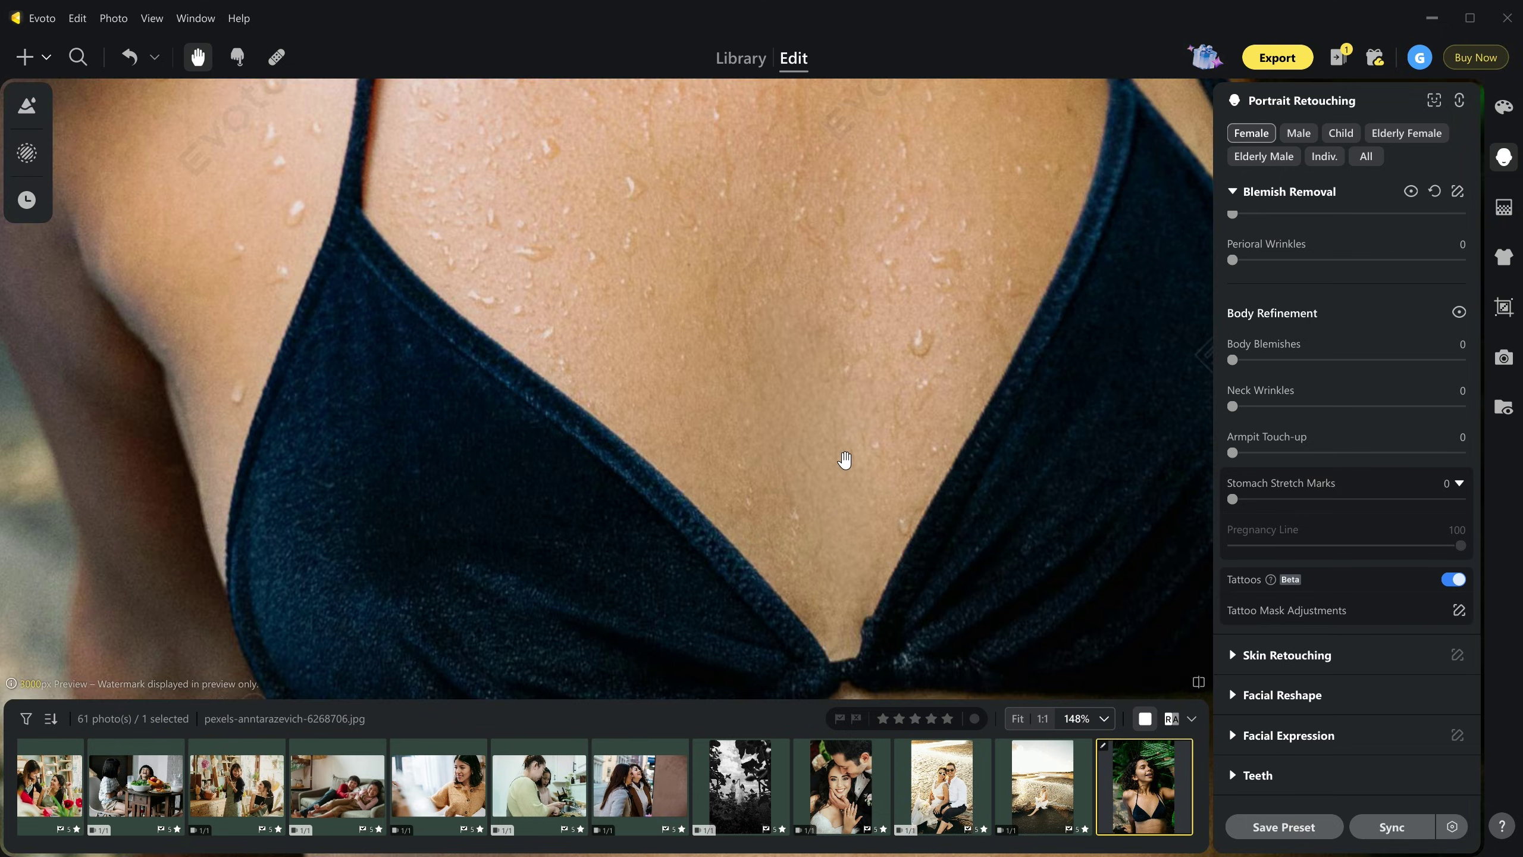
{"action": "left_click", "coordinate": [1197, 684]}
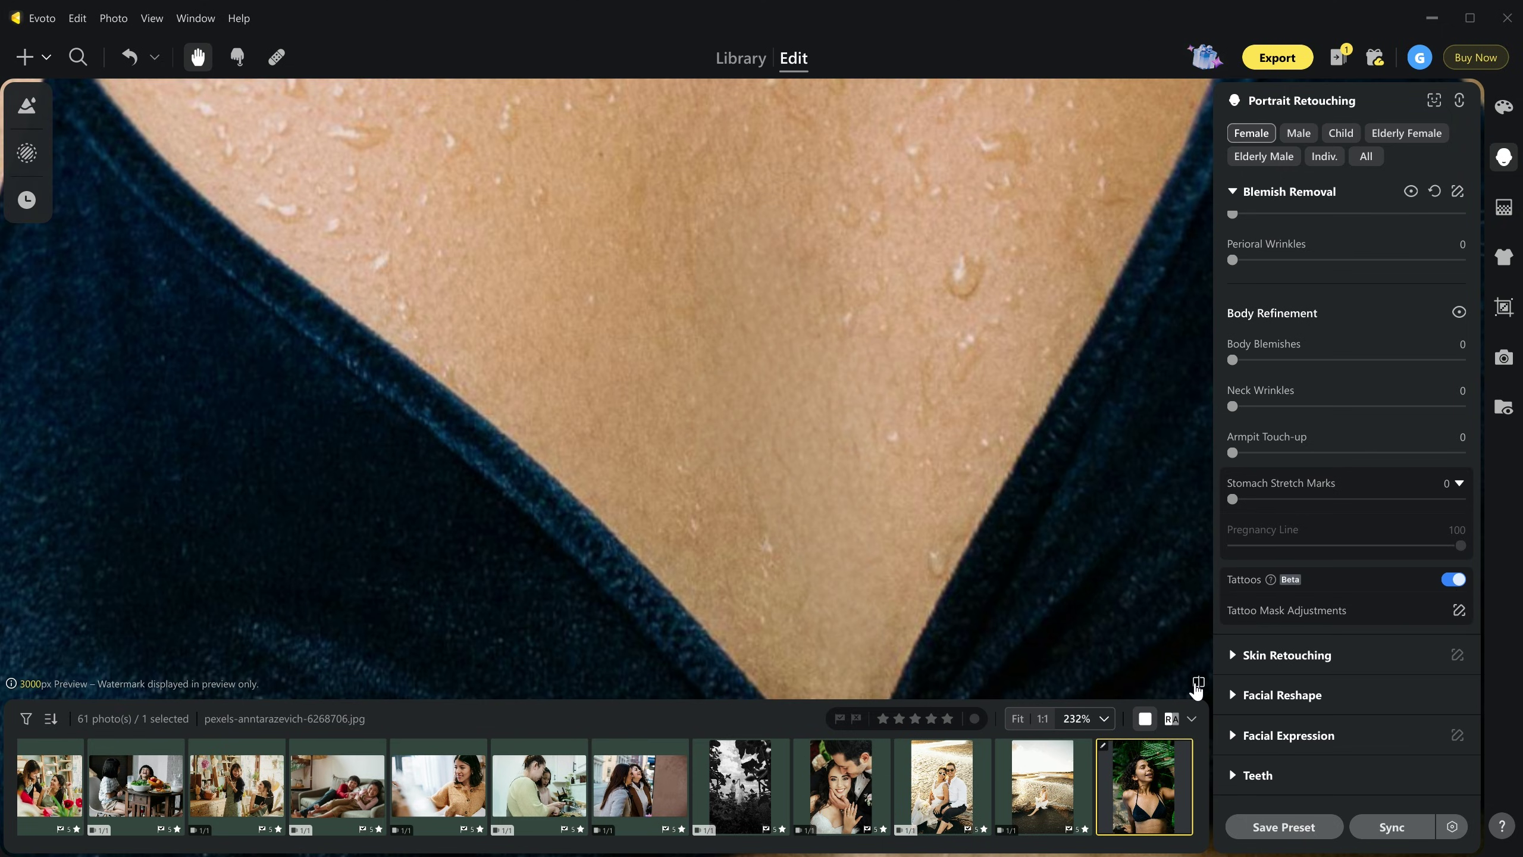
{"action": "left_click", "coordinate": [1196, 684]}
{"action": "scroll", "coordinate": [700, 315], "scroll_direction": "down", "scroll_amount": 3}
{"action": "scroll", "coordinate": [973, 470], "scroll_direction": "up", "scroll_amount": 4}
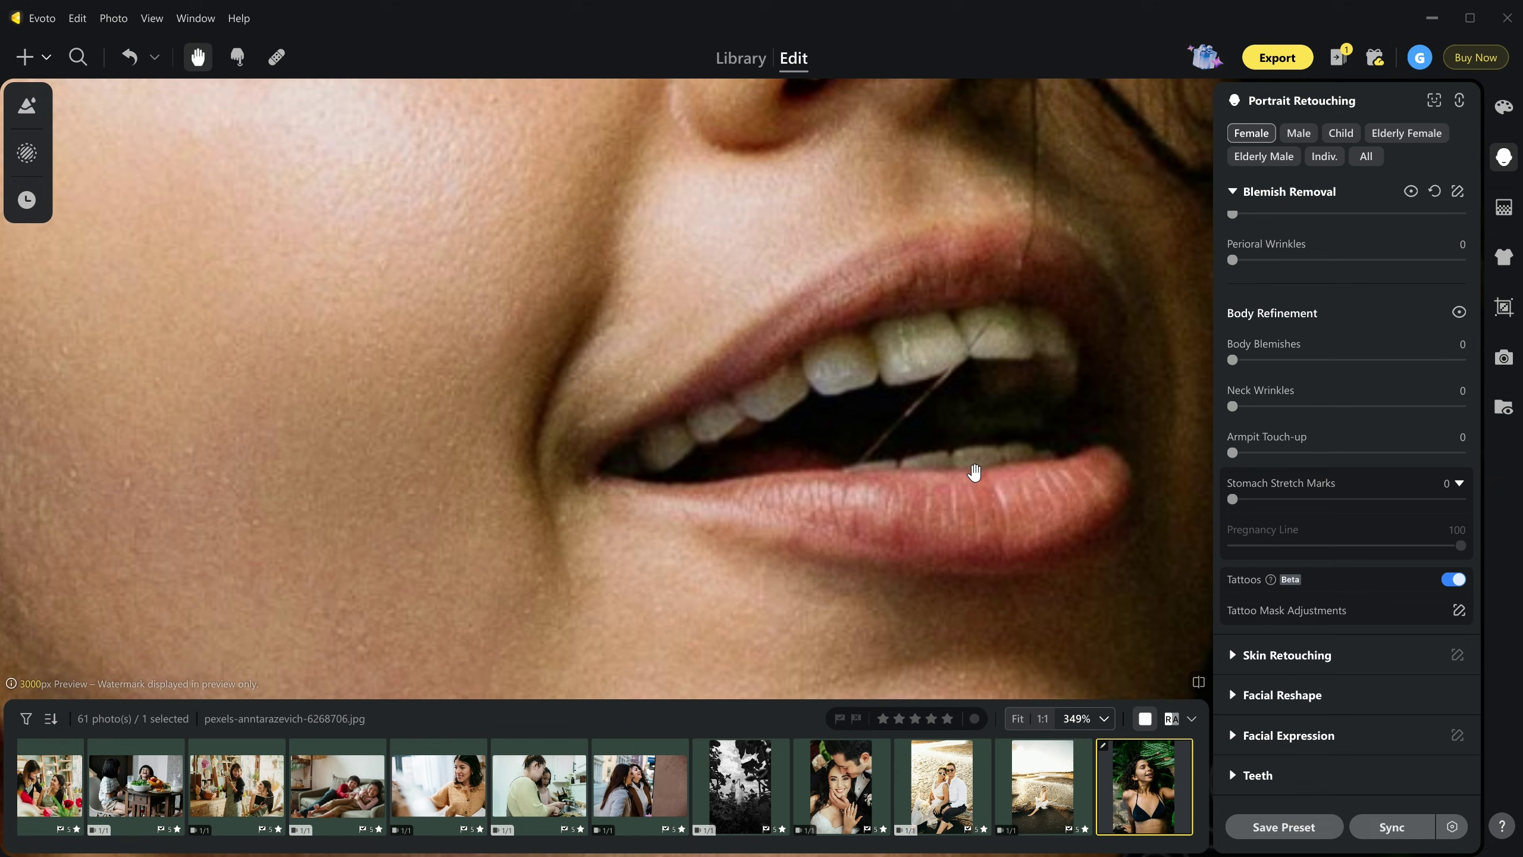
Step: Set Lip Wrinkles & Flakes to 98 and Eye Wrinkles to 91
{"action": "left_click_drag", "start_coordinate": [972, 470], "coordinate": [922, 426]}
{"action": "scroll", "coordinate": [1304, 491], "scroll_direction": "up", "scroll_amount": 5}
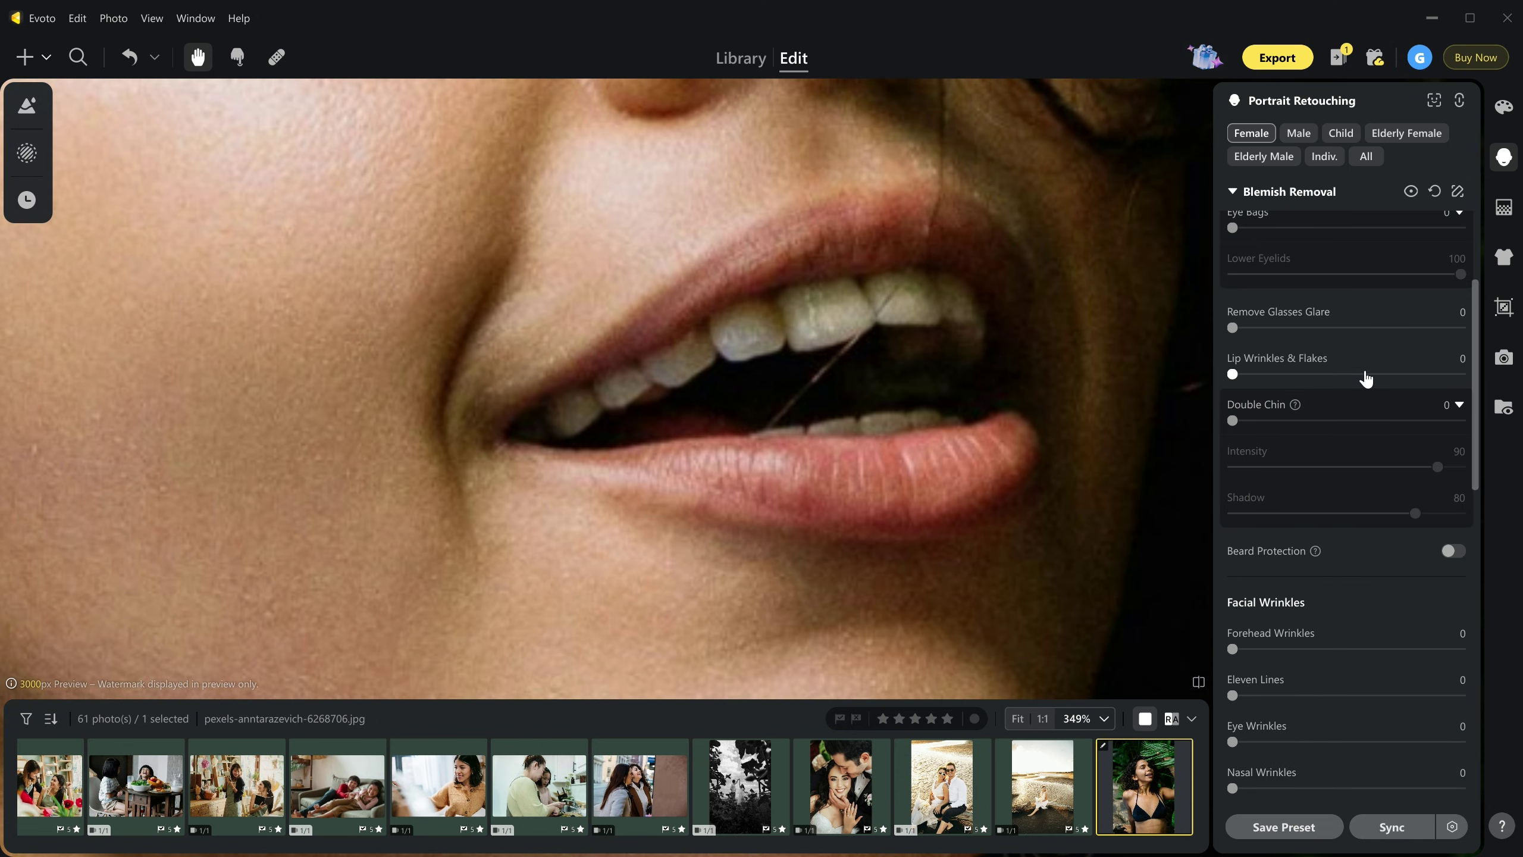
{"action": "left_click_drag", "start_coordinate": [1232, 374], "coordinate": [1456, 374]}
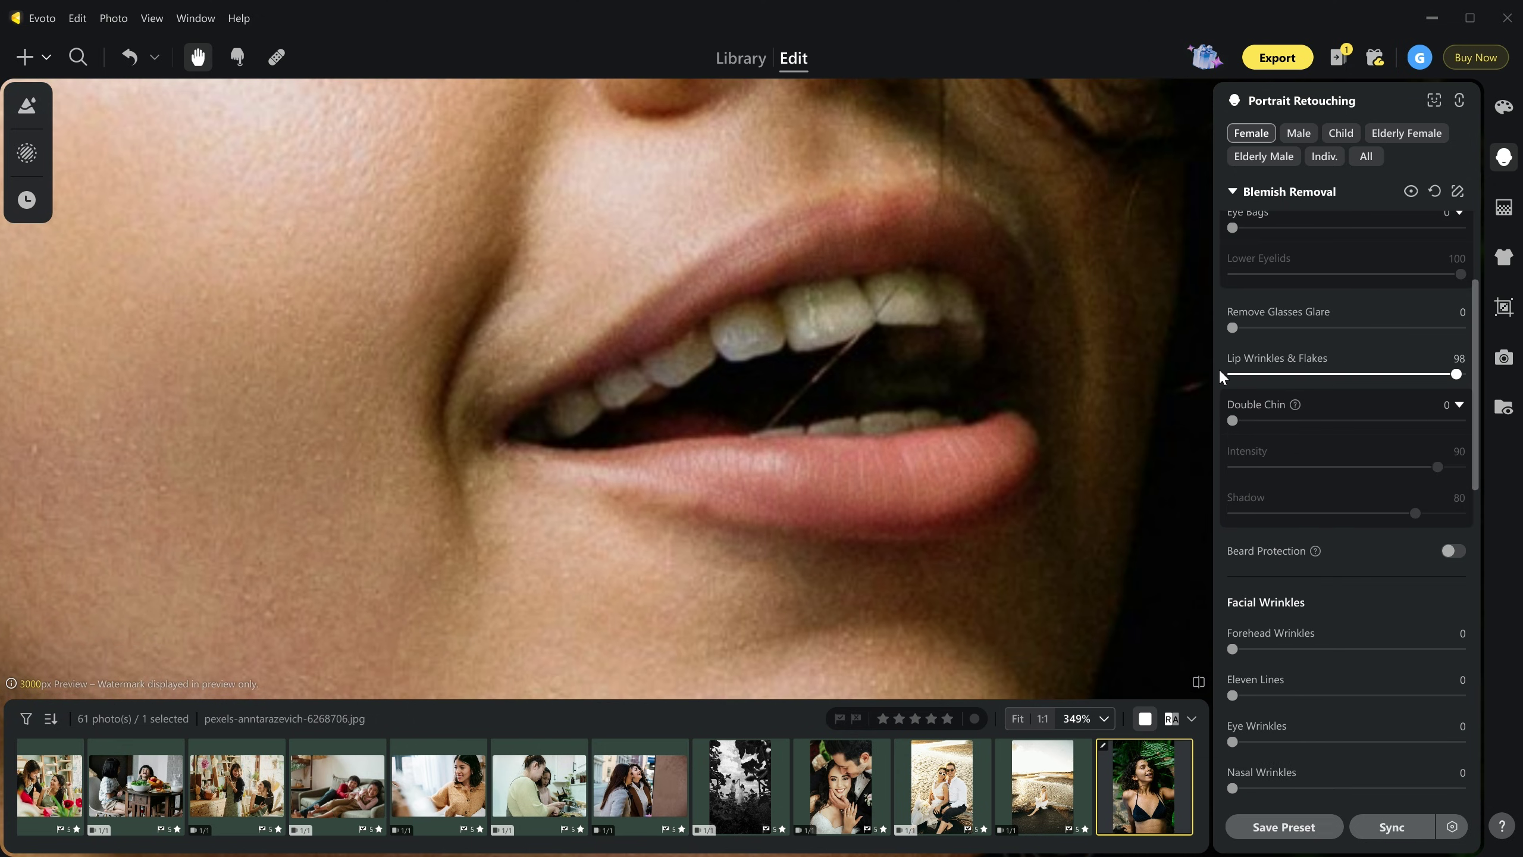
{"action": "left_click", "coordinate": [1198, 682]}
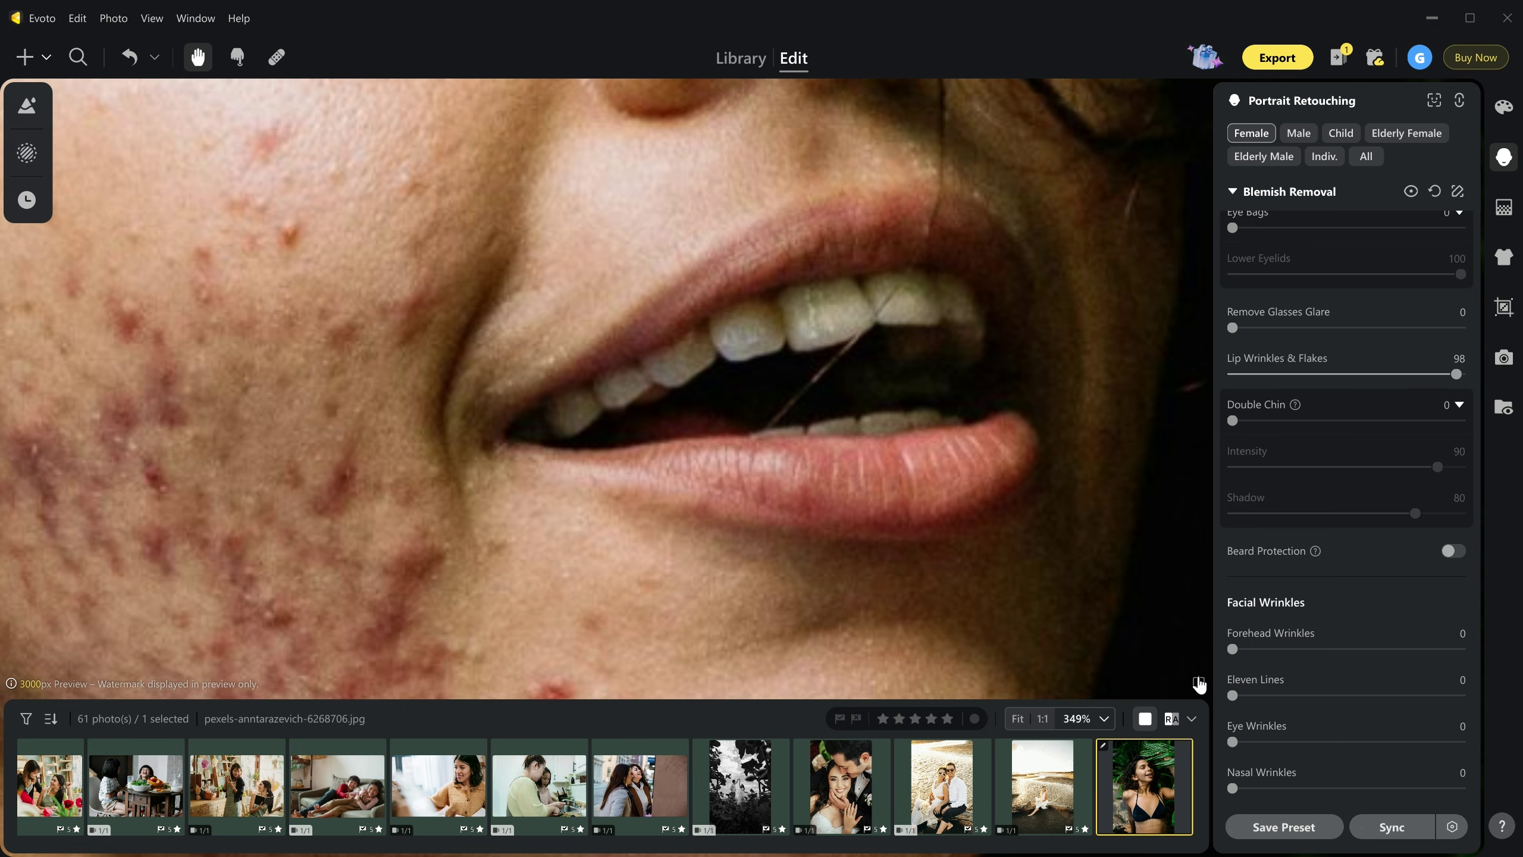
{"action": "scroll", "coordinate": [1206, 648], "scroll_direction": "down", "scroll_amount": 2}
{"action": "scroll", "coordinate": [1324, 461], "scroll_direction": "down", "scroll_amount": 2}
{"action": "left_click_drag", "start_coordinate": [1232, 608], "coordinate": [1454, 607]}
Step: In Skin Retouching, set Unify Body Complexion to 85 and AI Unify Body Complexion to 68
{"action": "scroll", "coordinate": [1319, 540], "scroll_direction": "down", "scroll_amount": 10}
{"action": "left_click", "coordinate": [1272, 516]}
{"action": "scroll", "coordinate": [1349, 528], "scroll_direction": "down", "scroll_amount": 10}
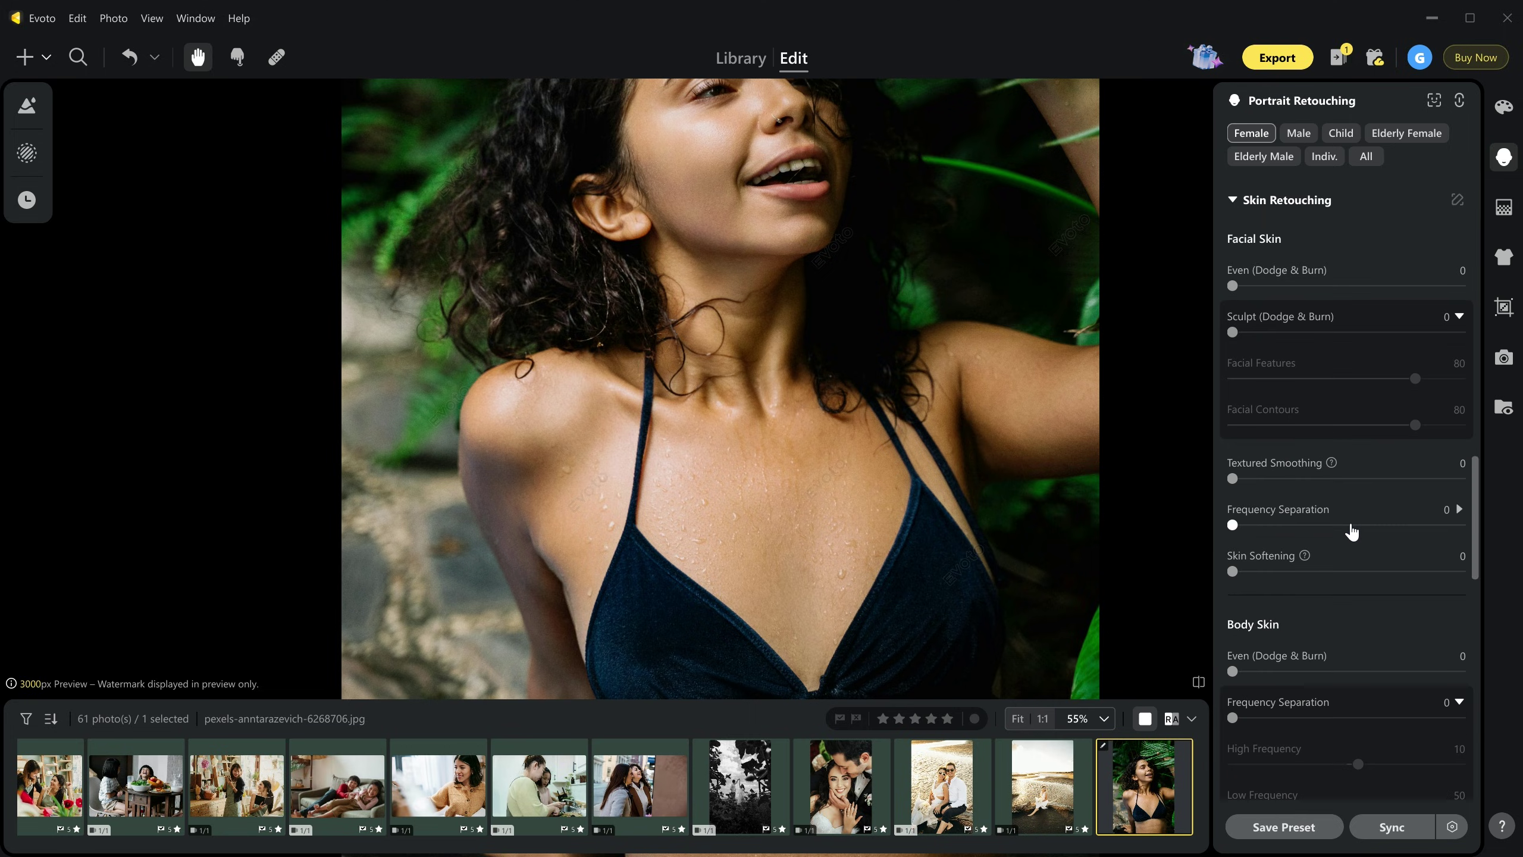
{"action": "scroll", "coordinate": [1349, 519], "scroll_direction": "down", "scroll_amount": 3}
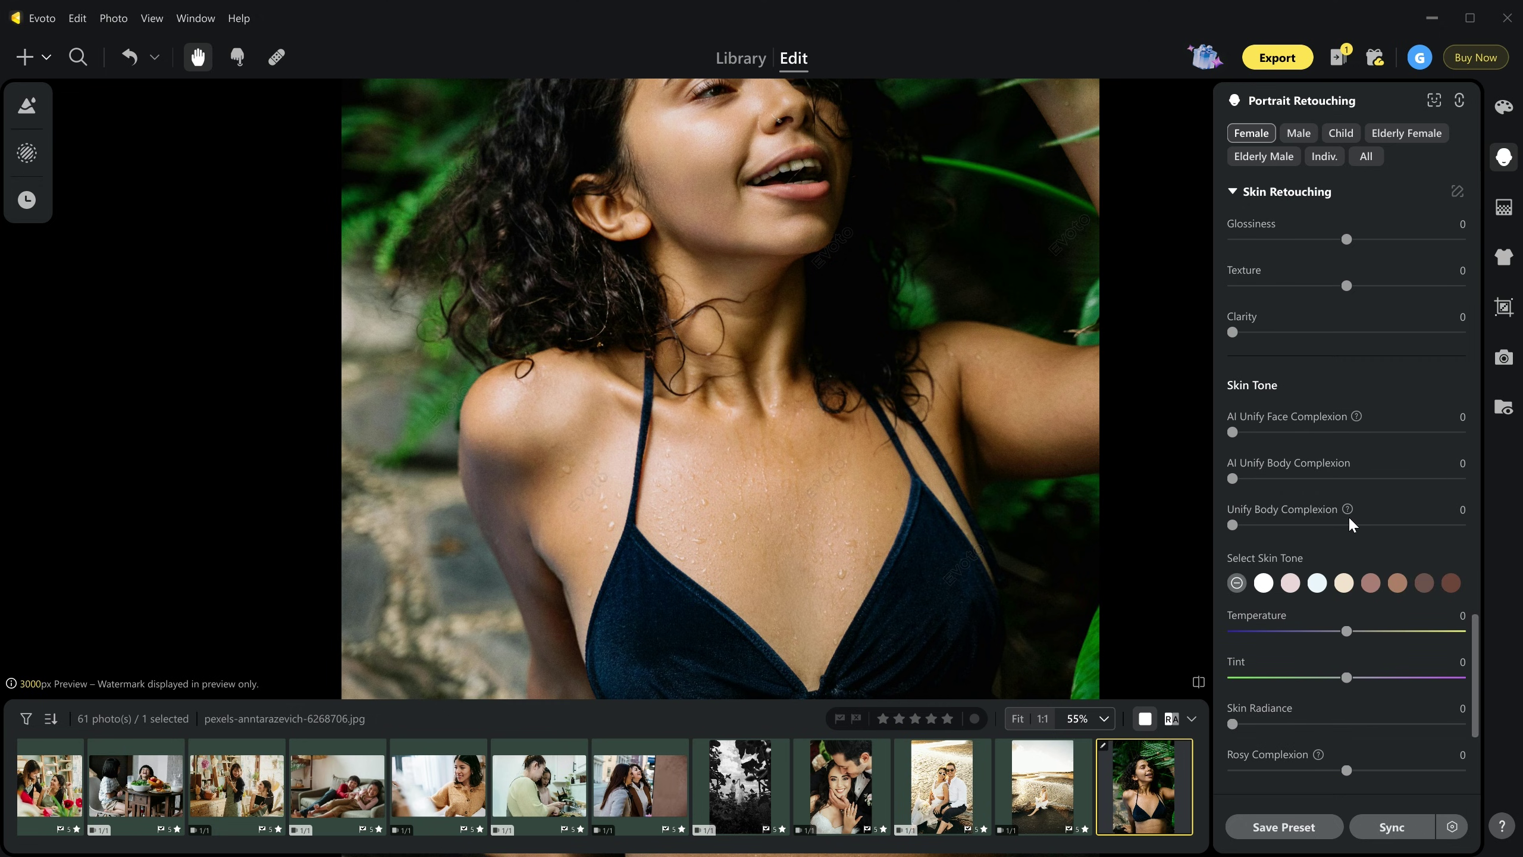
{"action": "left_click", "coordinate": [1267, 525]}
{"action": "left_click_drag", "start_coordinate": [1267, 525], "coordinate": [1428, 525]}
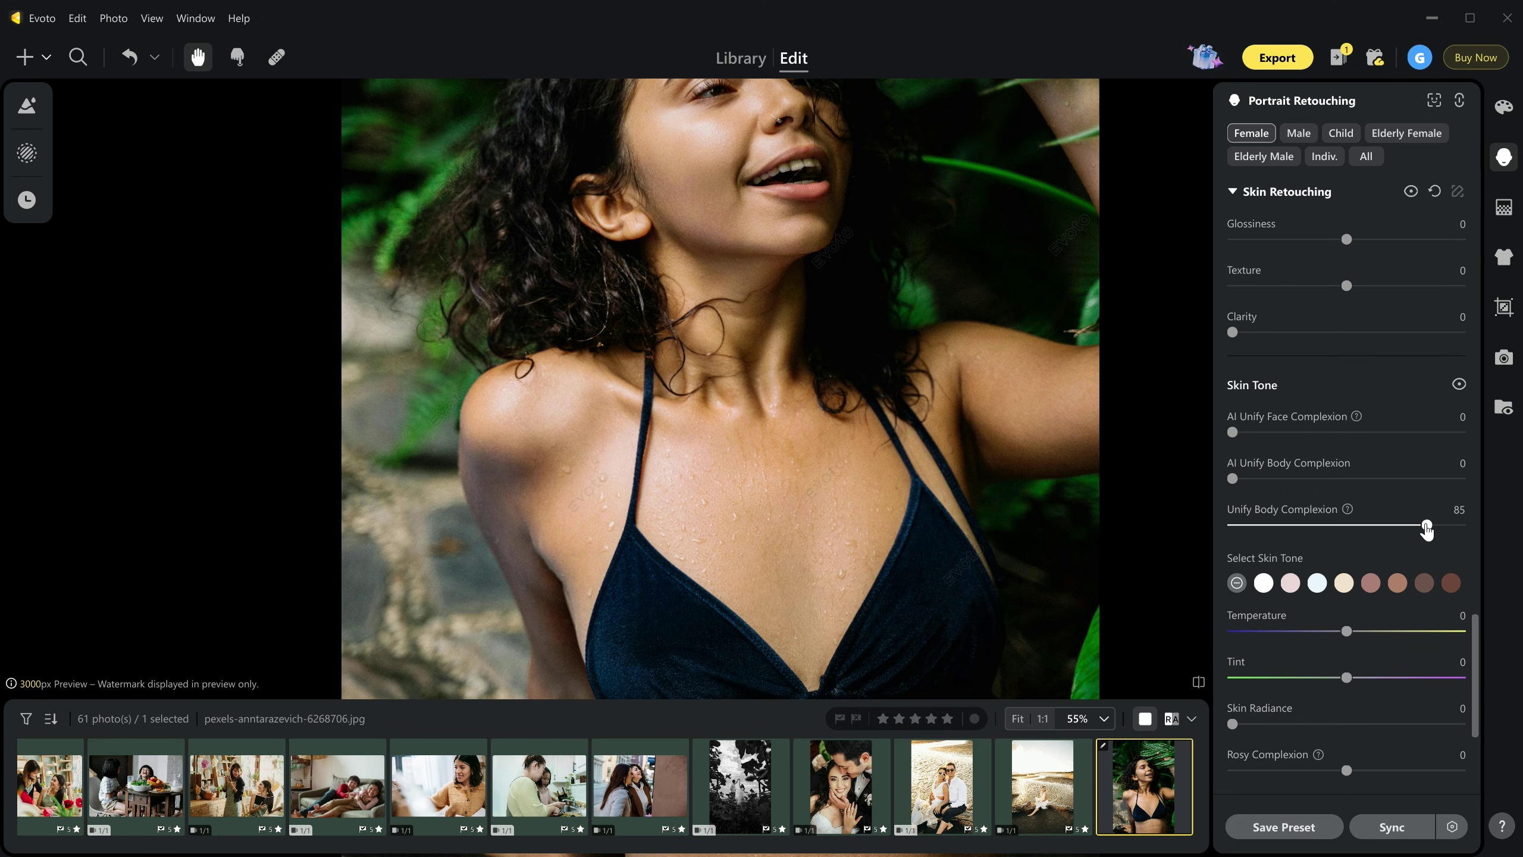
{"action": "left_click_drag", "start_coordinate": [1235, 480], "coordinate": [1387, 479]}
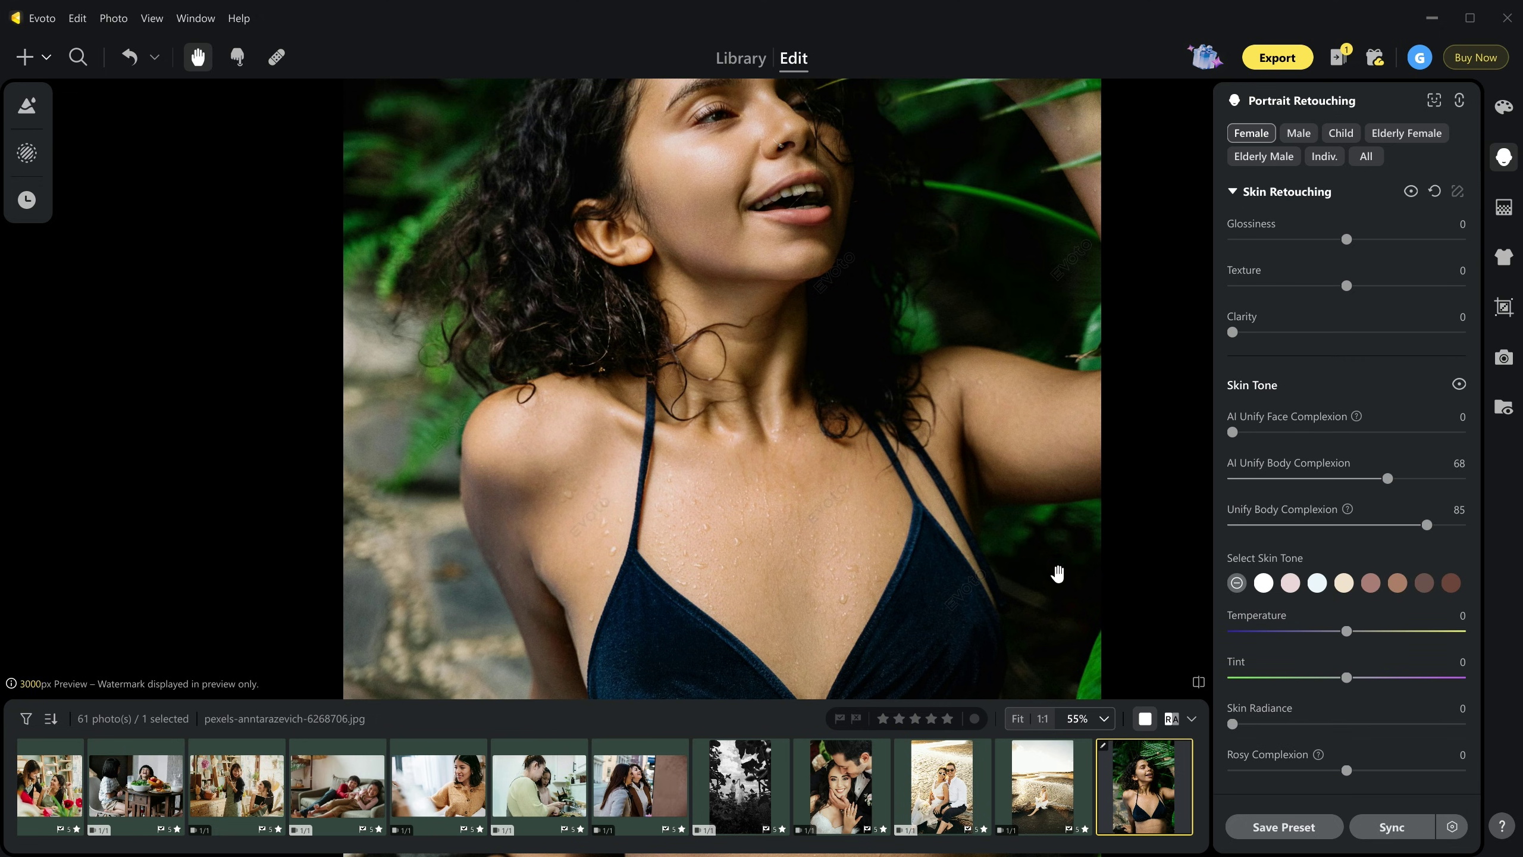
Step: Apply the light beige skin tone at Amount 15 and compare with the original
{"action": "scroll", "coordinate": [1324, 474], "scroll_direction": "down", "scroll_amount": 2}
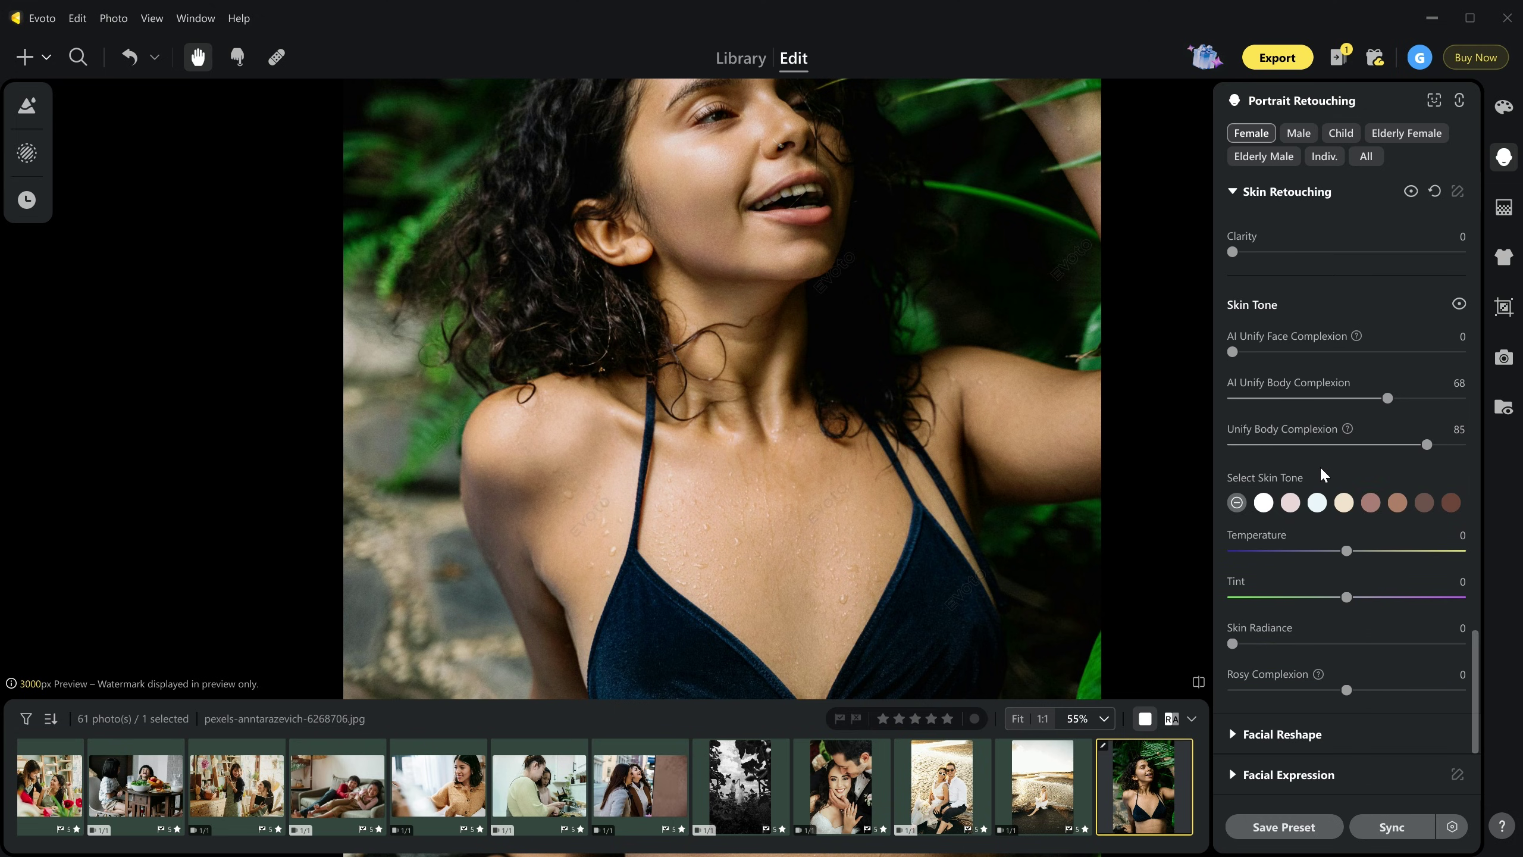
{"action": "left_click", "coordinate": [1346, 504]}
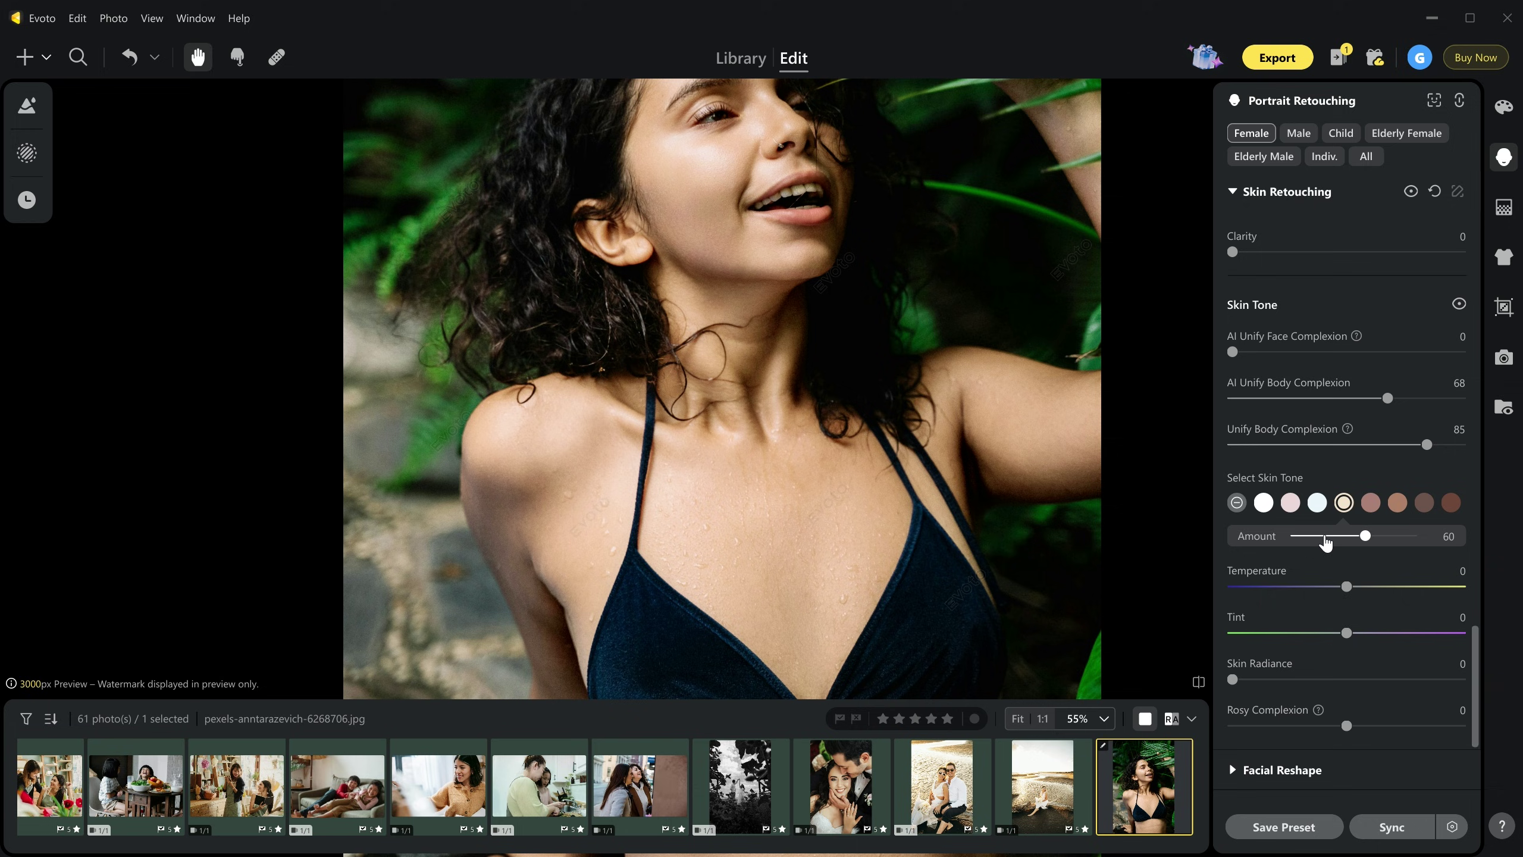
{"action": "left_click_drag", "start_coordinate": [1366, 536], "coordinate": [1314, 542]}
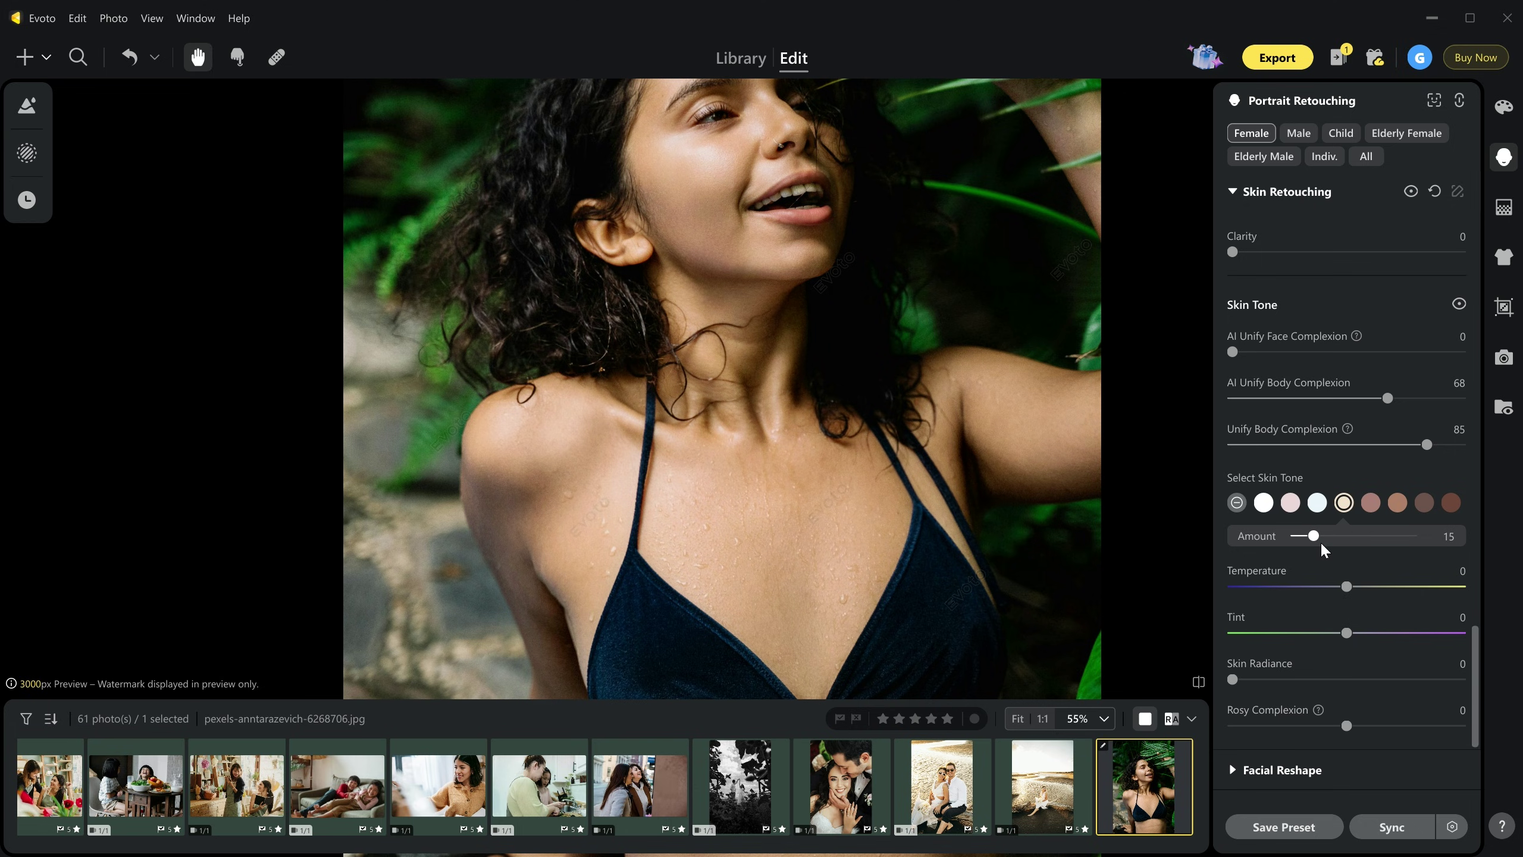
{"action": "scroll", "coordinate": [792, 510], "scroll_direction": "down", "scroll_amount": 3}
{"action": "left_click", "coordinate": [1199, 684]}
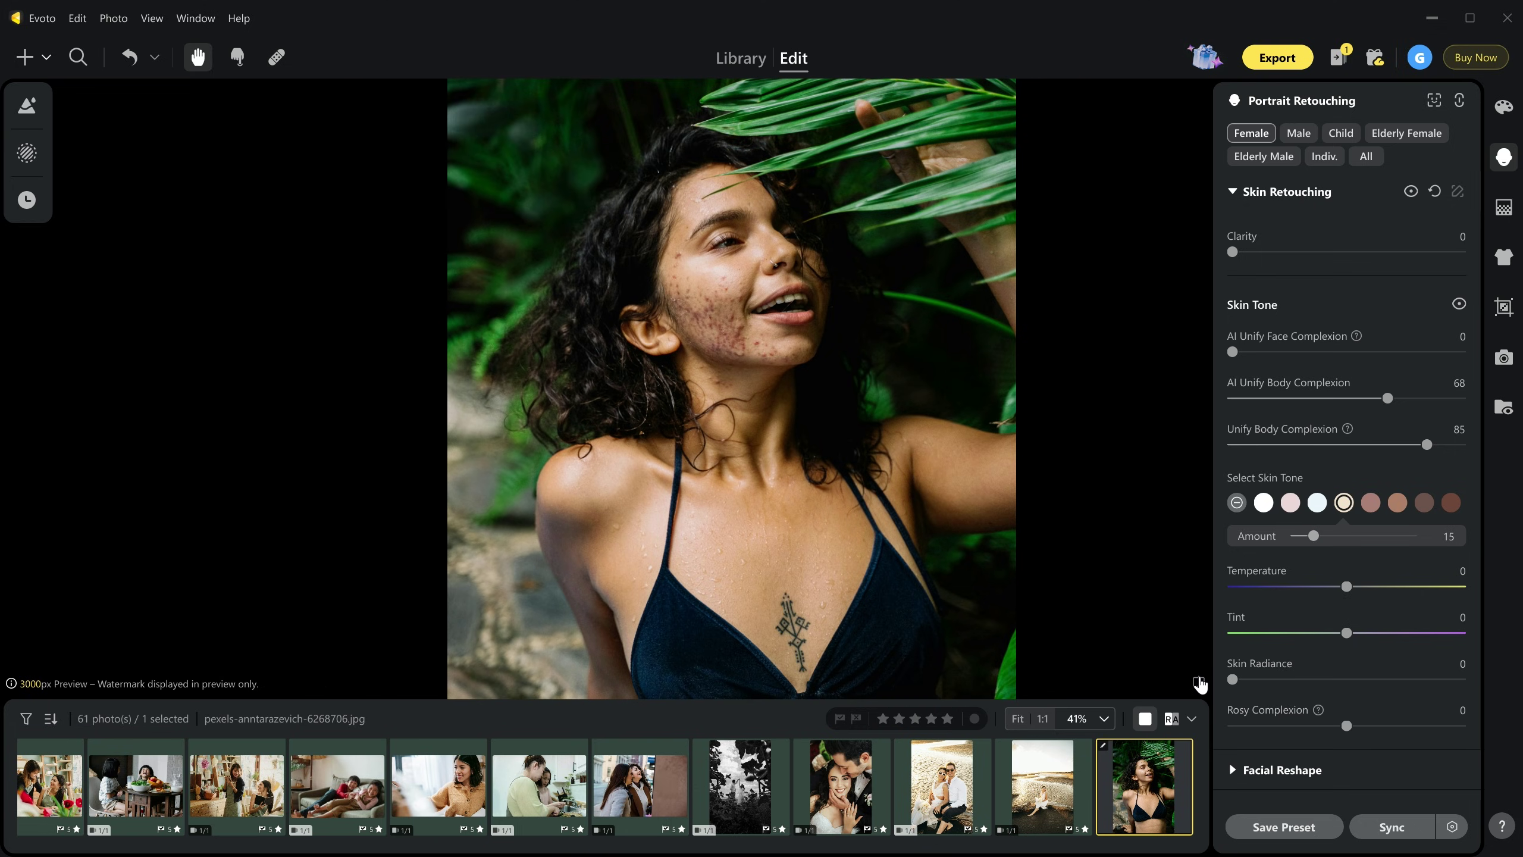
{"action": "left_click", "coordinate": [1200, 684]}
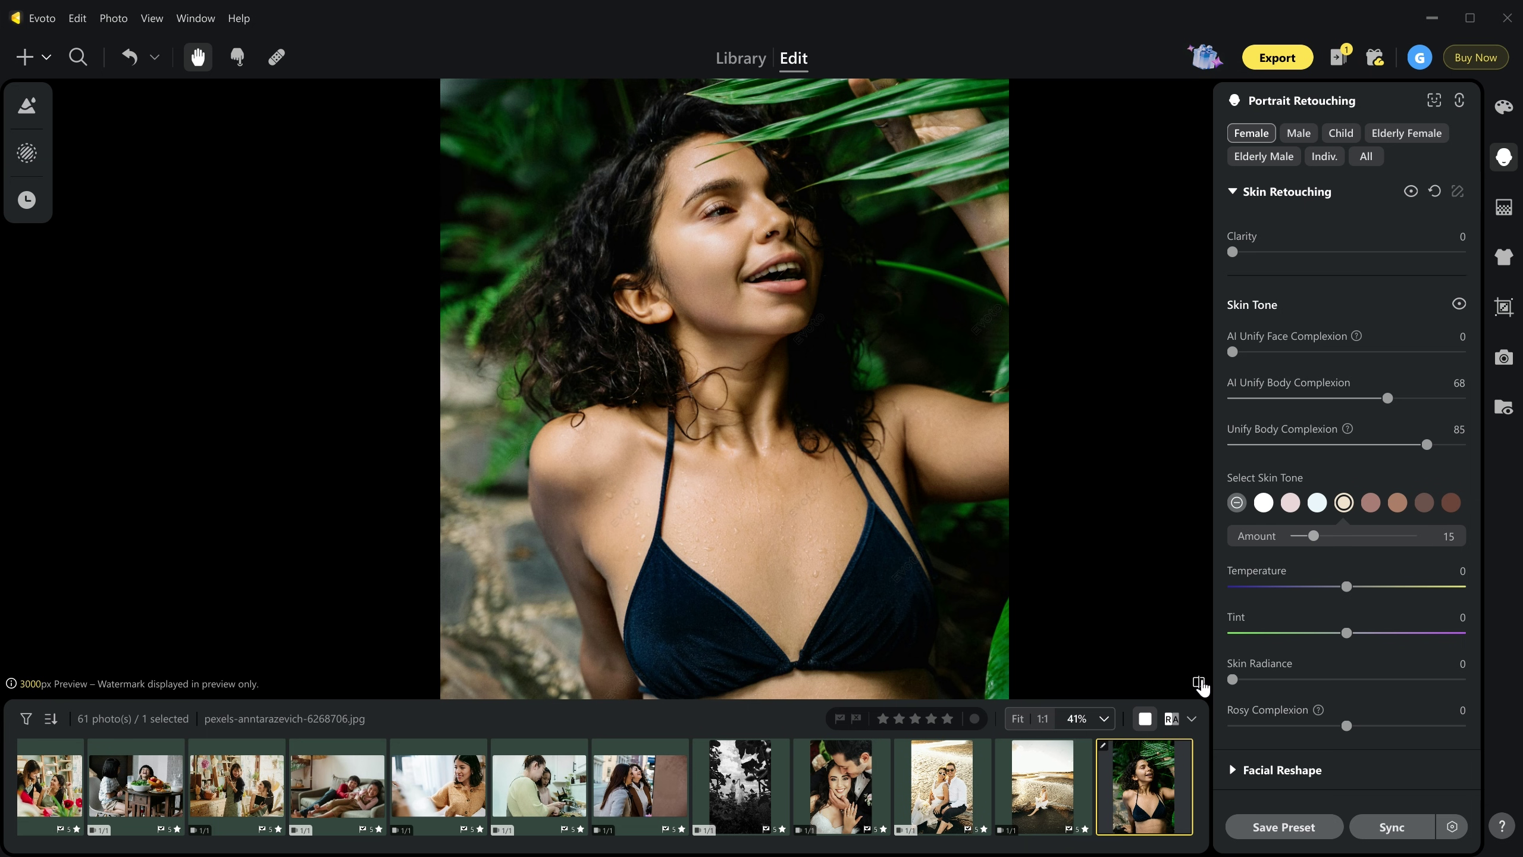
{"action": "left_click", "coordinate": [1201, 685]}
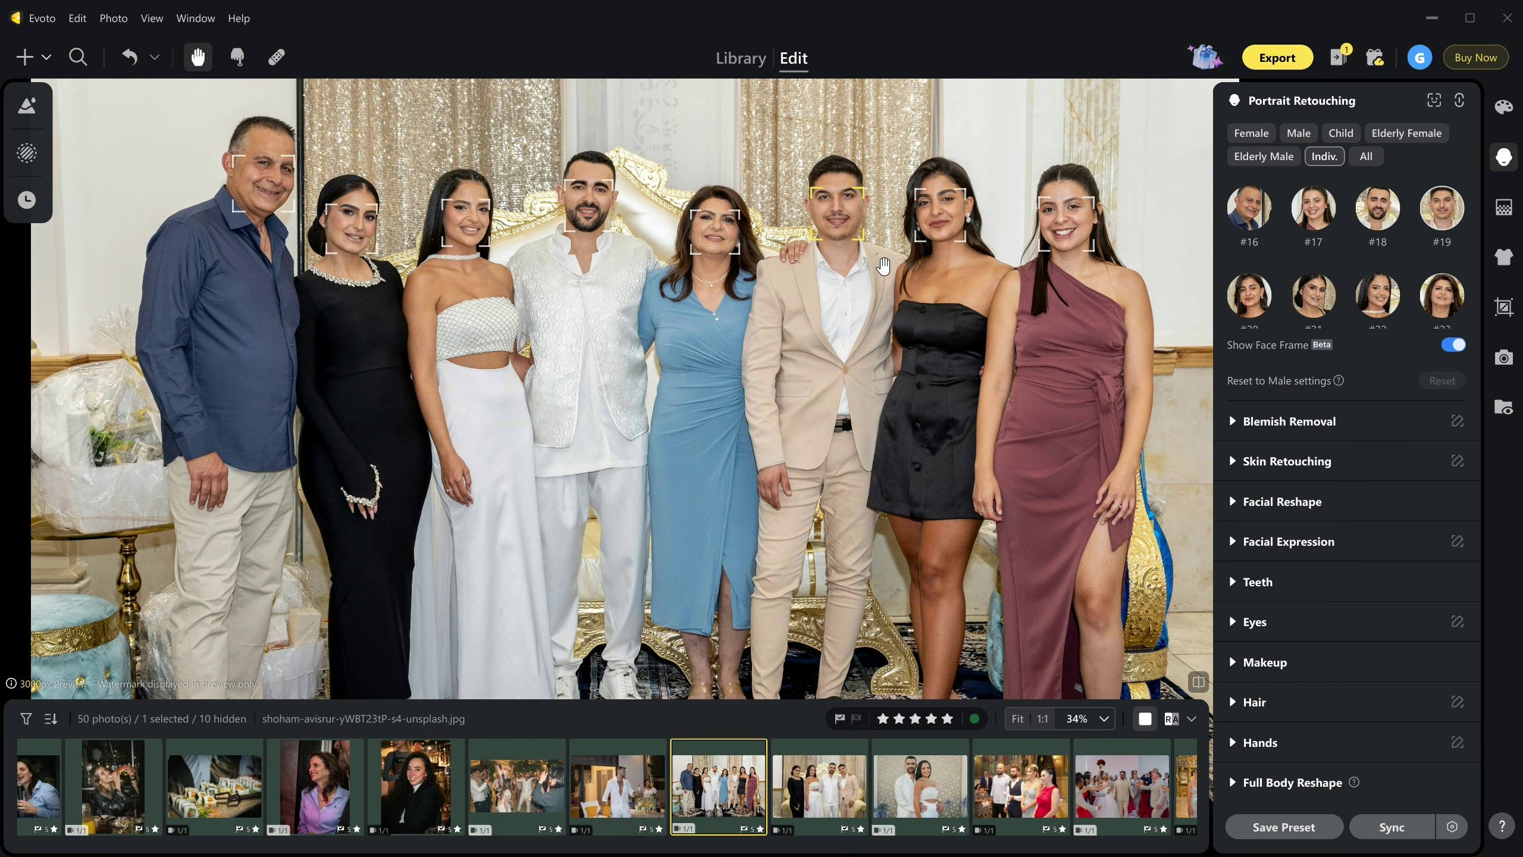
Step: Select the woman in the black dress in the wedding group photo
{"action": "scroll", "coordinate": [883, 267], "scroll_direction": "down", "scroll_amount": 2}
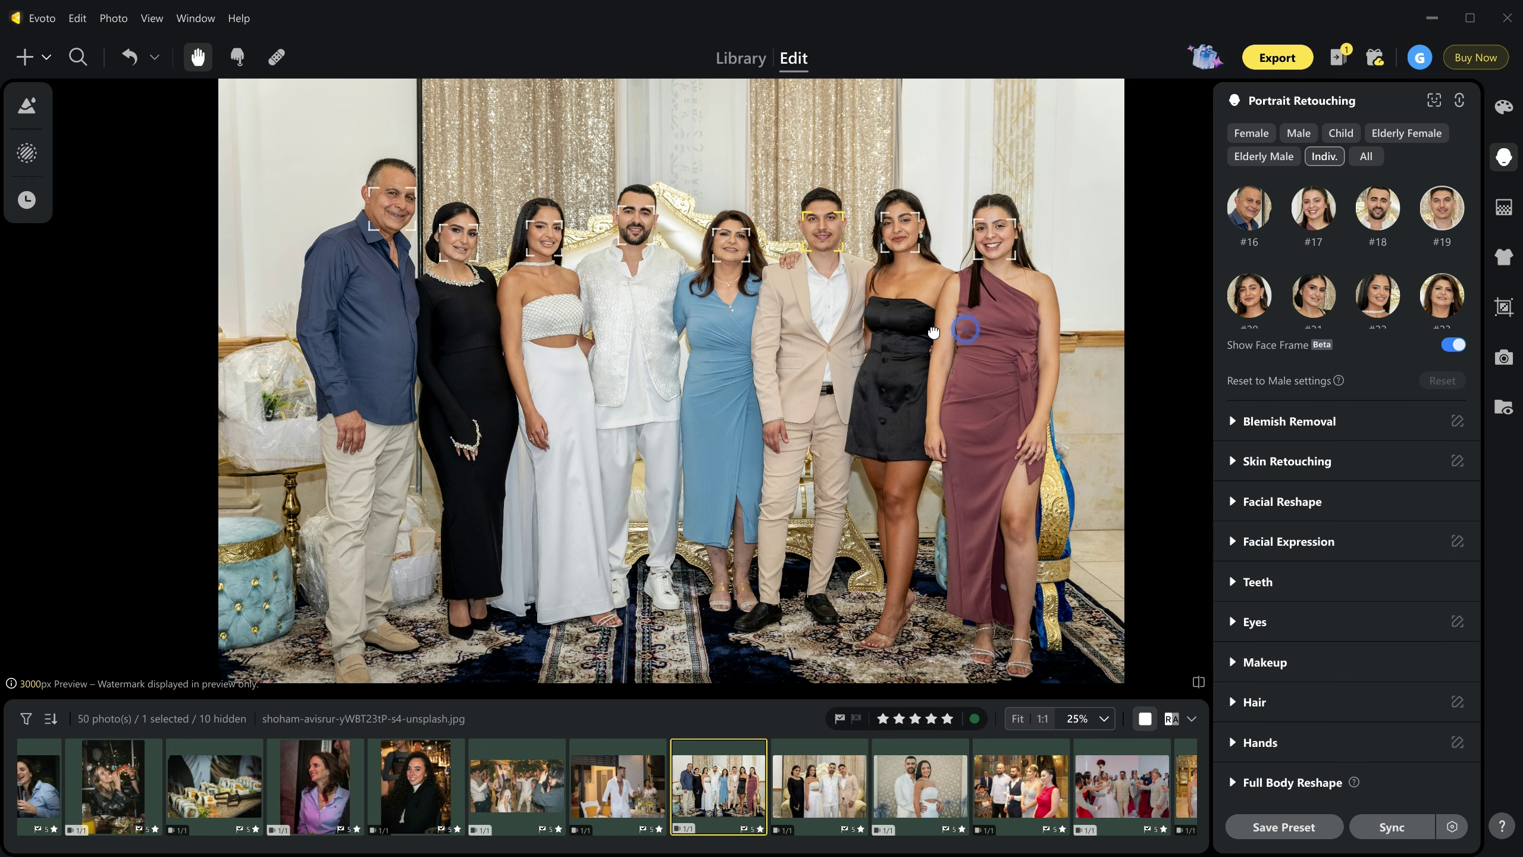
{"action": "left_click_drag", "start_coordinate": [934, 332], "coordinate": [927, 331]}
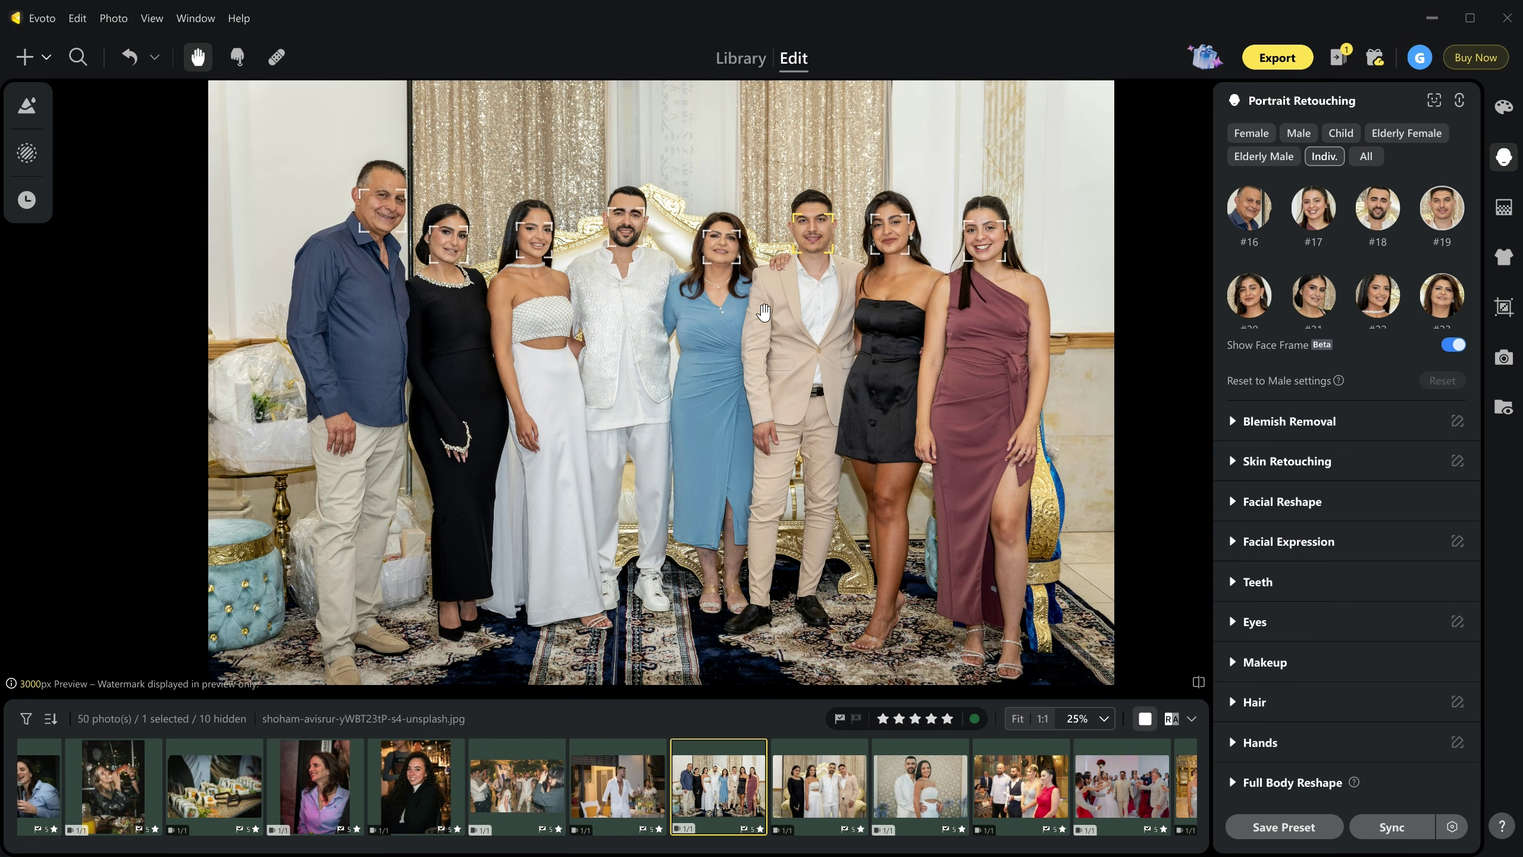
{"action": "scroll", "coordinate": [914, 315], "scroll_direction": "up", "scroll_amount": 2}
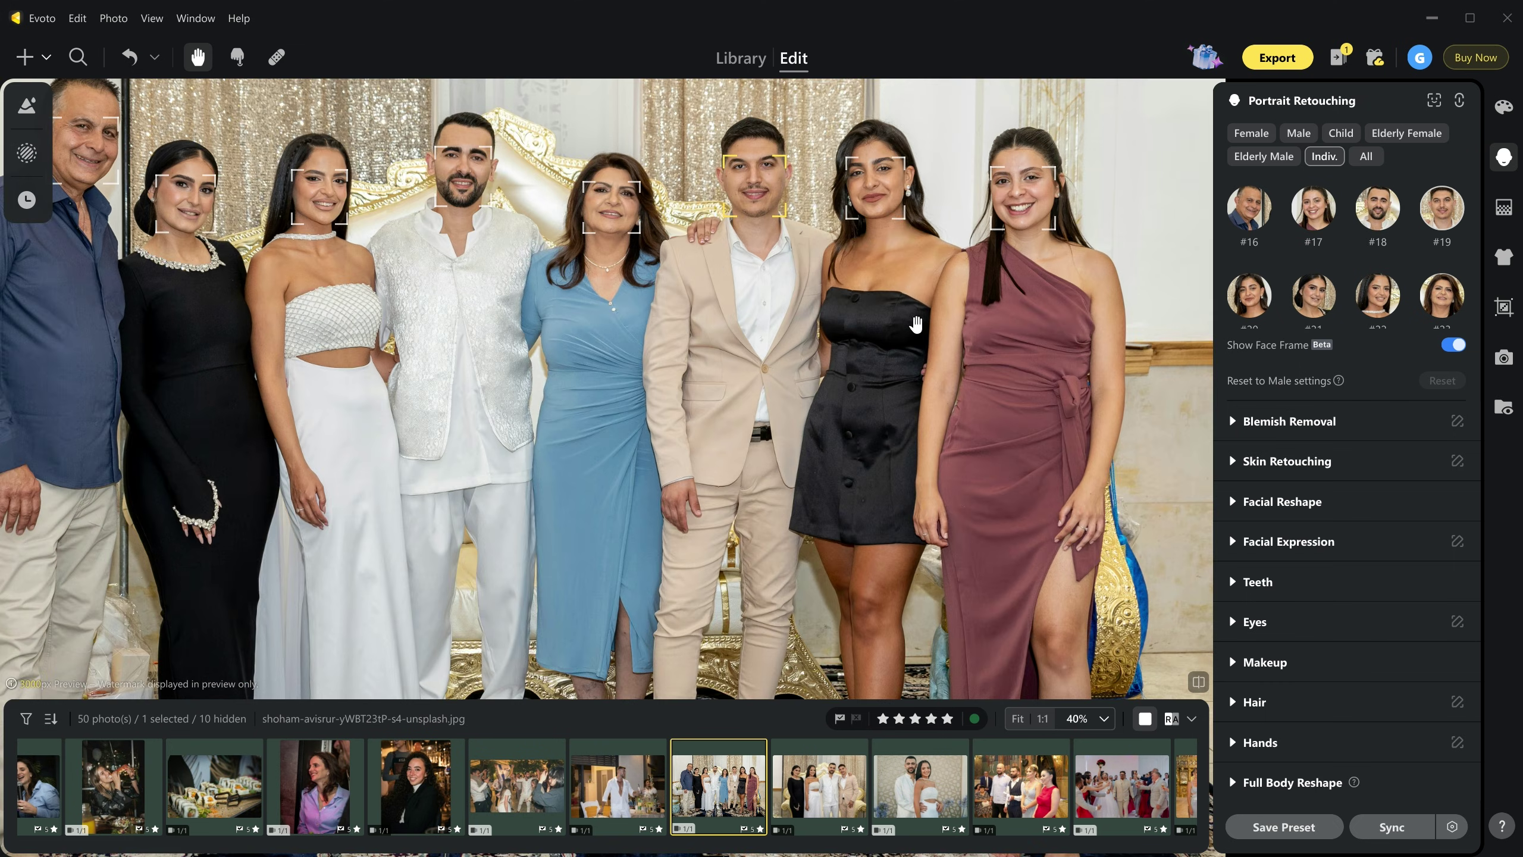
{"action": "scroll", "coordinate": [902, 417], "scroll_direction": "down", "scroll_amount": 3}
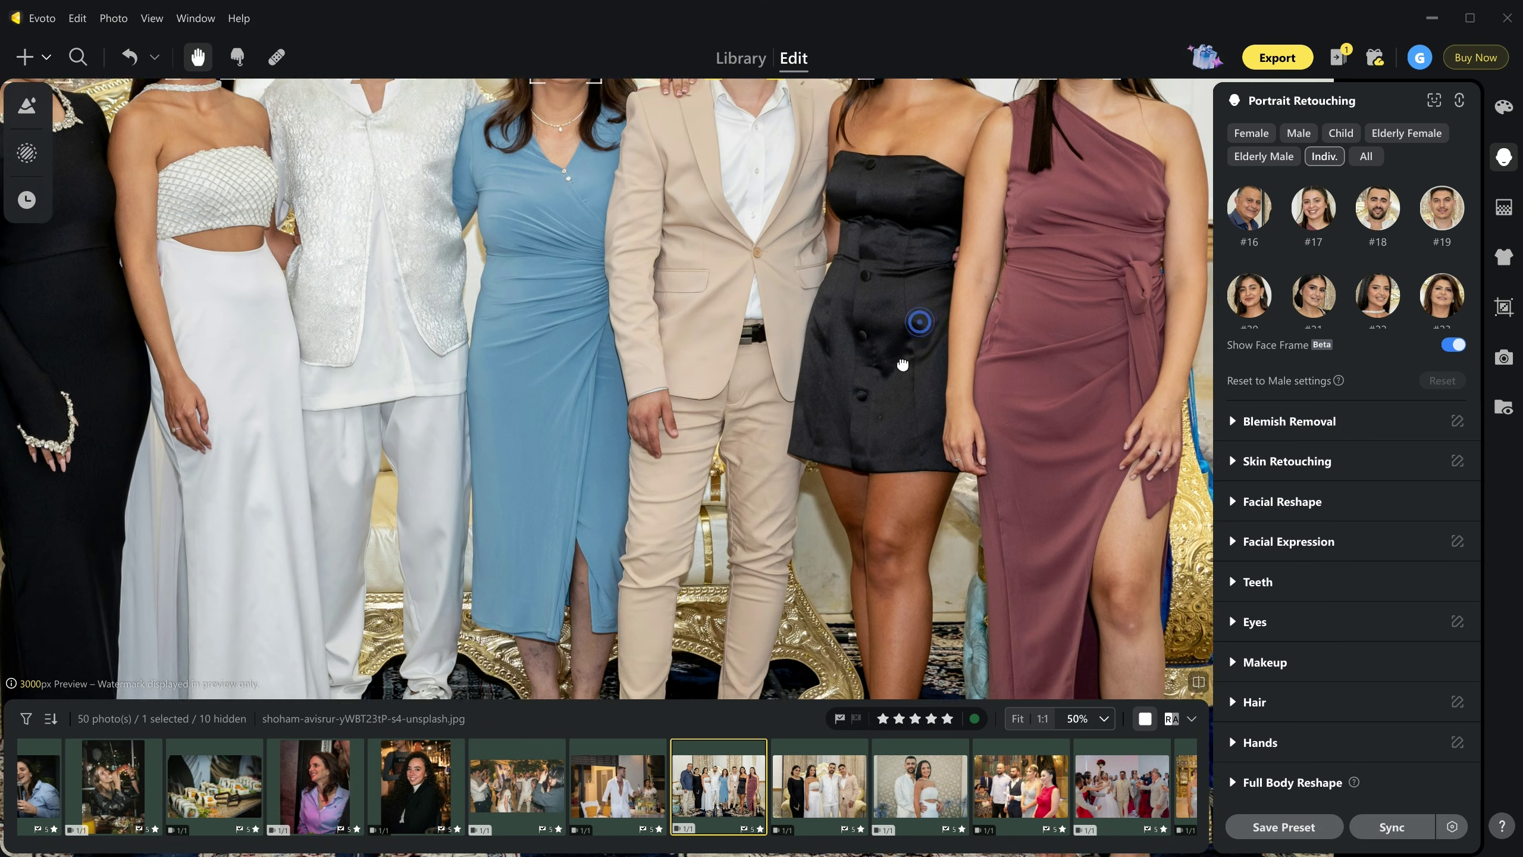
{"action": "scroll", "coordinate": [918, 323], "scroll_direction": "up", "scroll_amount": 2}
{"action": "scroll", "coordinate": [893, 411], "scroll_direction": "down", "scroll_amount": 1}
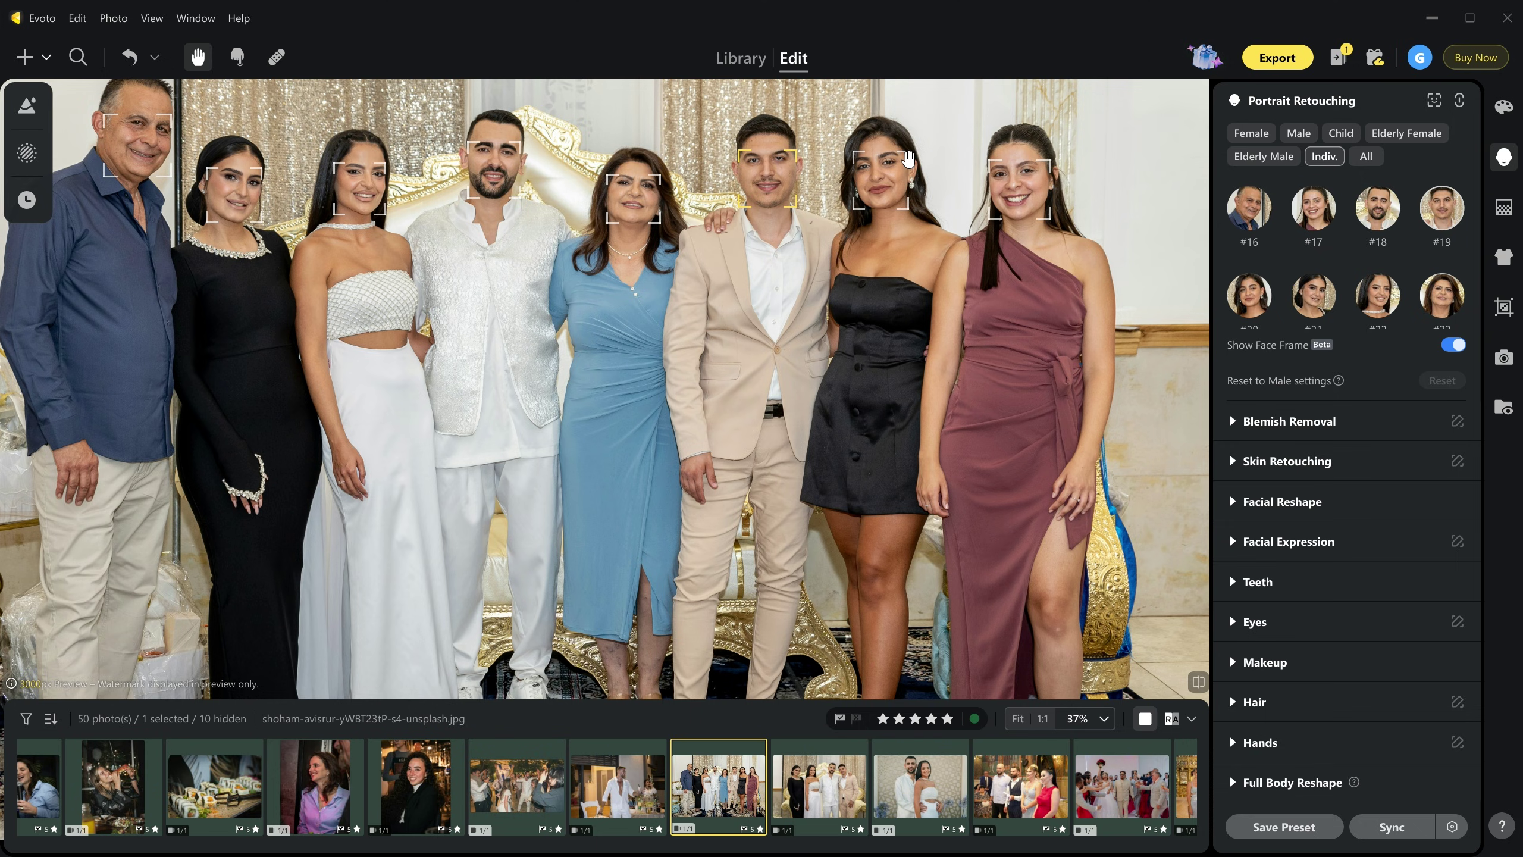
{"action": "left_click", "coordinate": [882, 185]}
Step: Give her a light beige skin tone at 60, body complexion 82 and AI complexion 56
{"action": "left_click", "coordinate": [1273, 463]}
{"action": "scroll", "coordinate": [1332, 570], "scroll_direction": "down", "scroll_amount": 5}
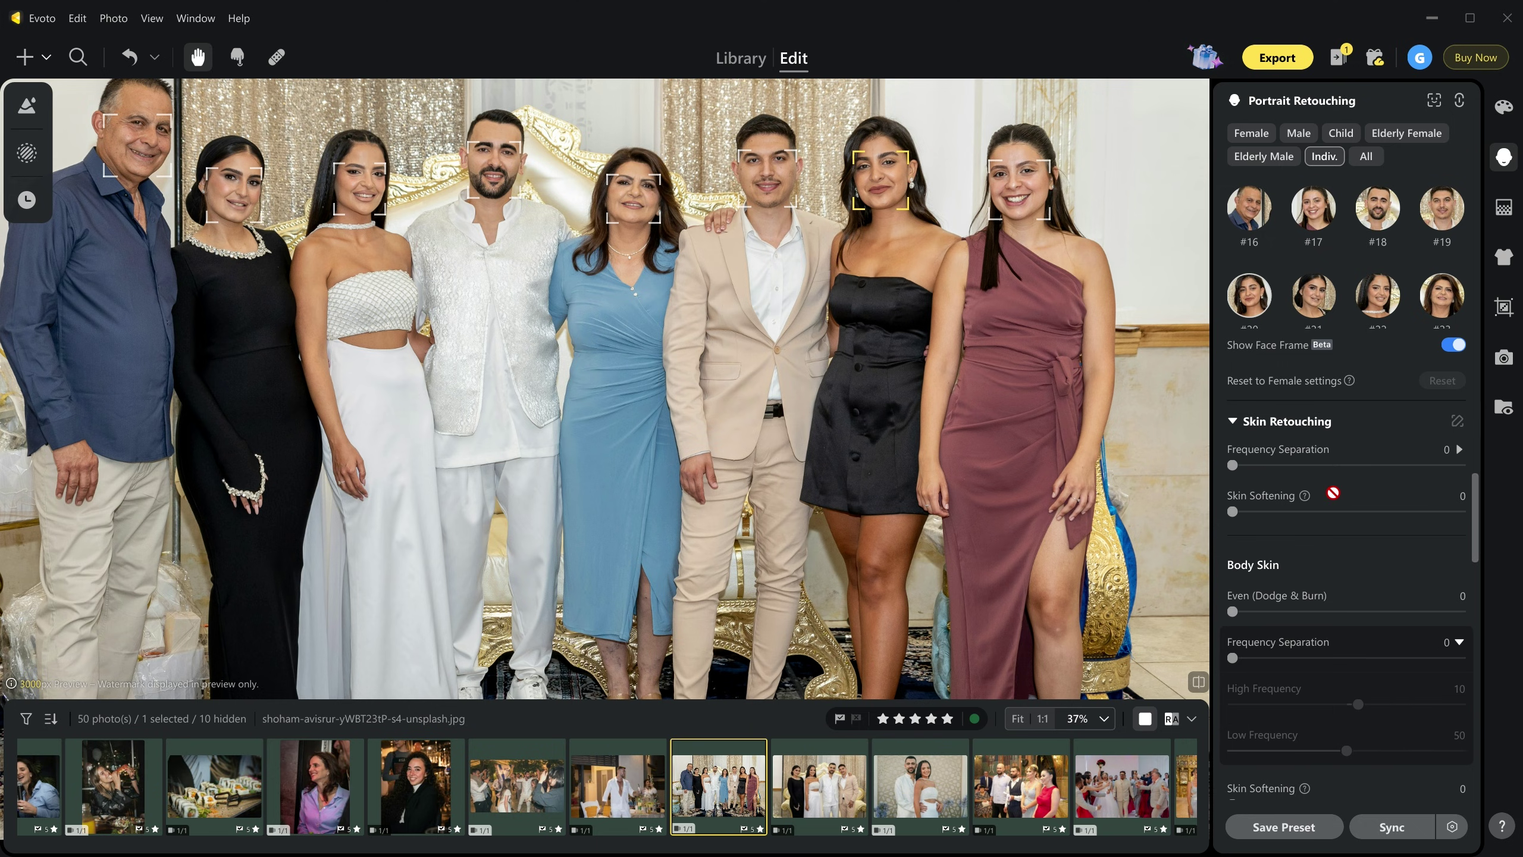
{"action": "scroll", "coordinate": [1332, 564], "scroll_direction": "down", "scroll_amount": 3}
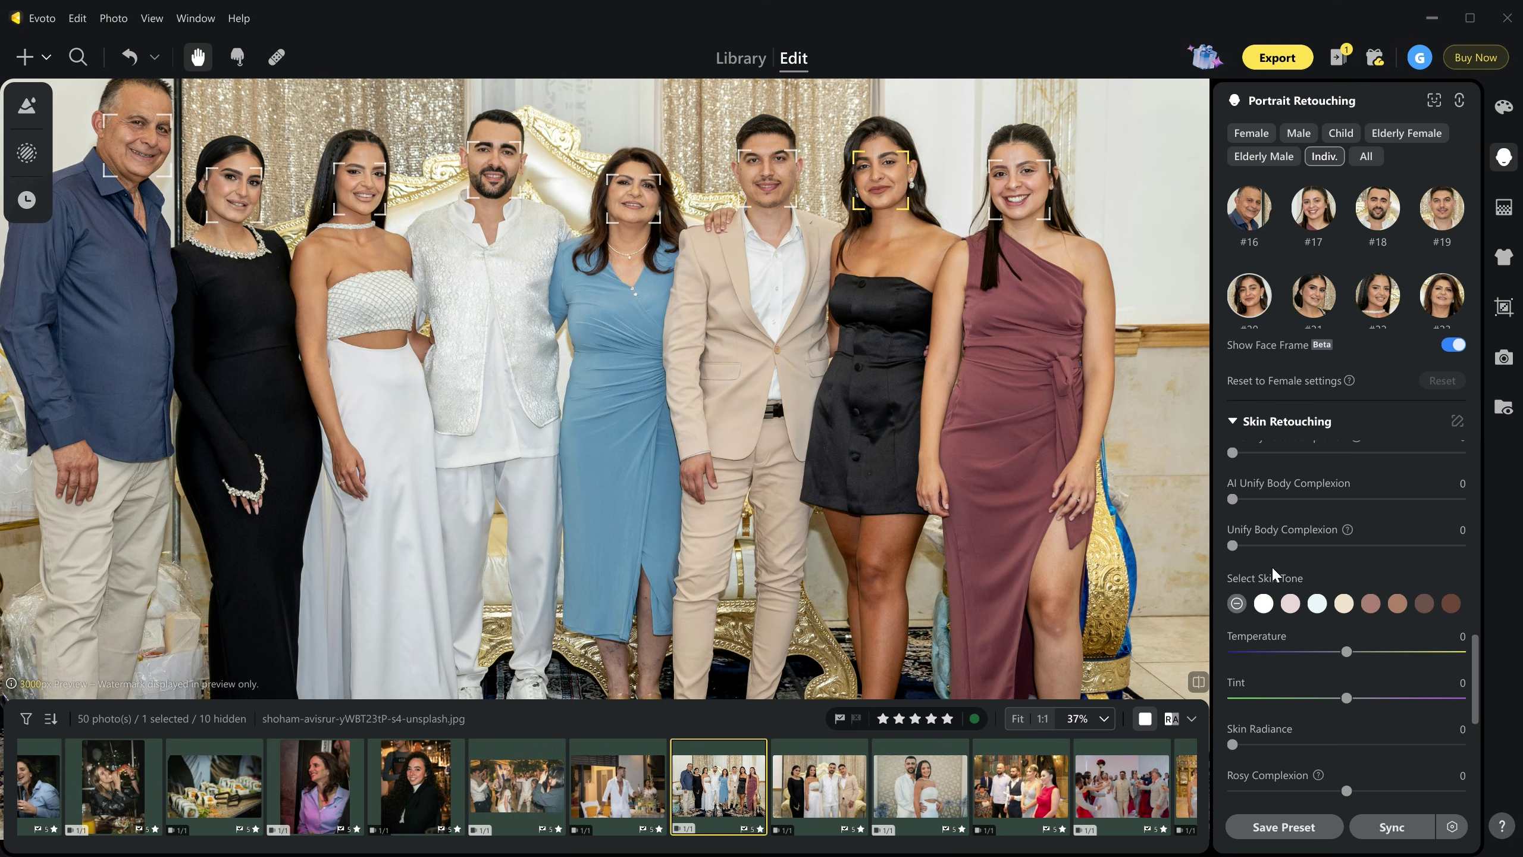
{"action": "left_click", "coordinate": [1343, 603]}
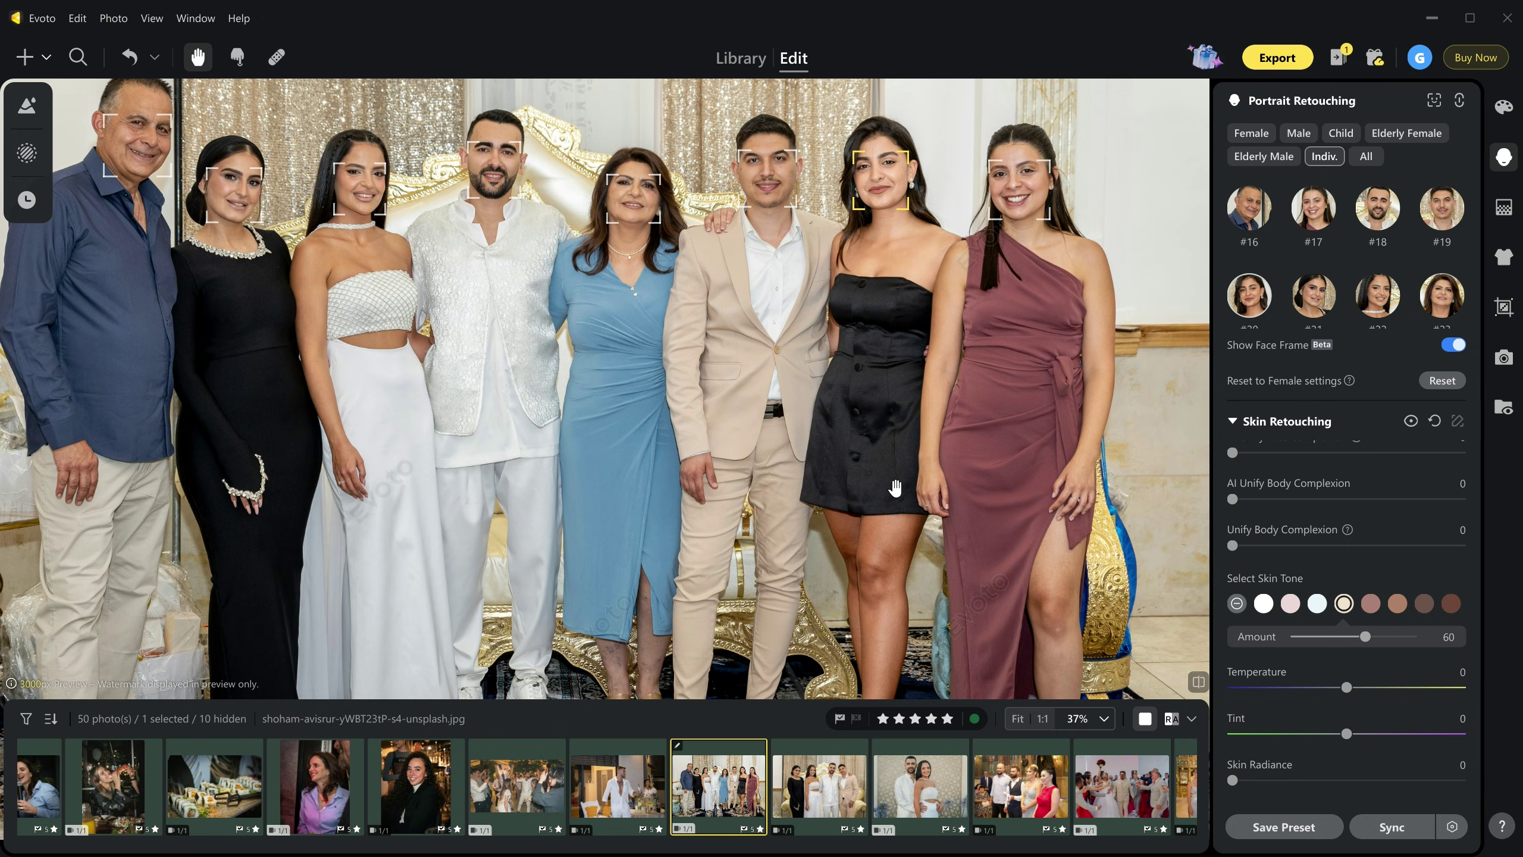
{"action": "left_click_drag", "start_coordinate": [1232, 545], "coordinate": [1420, 546]}
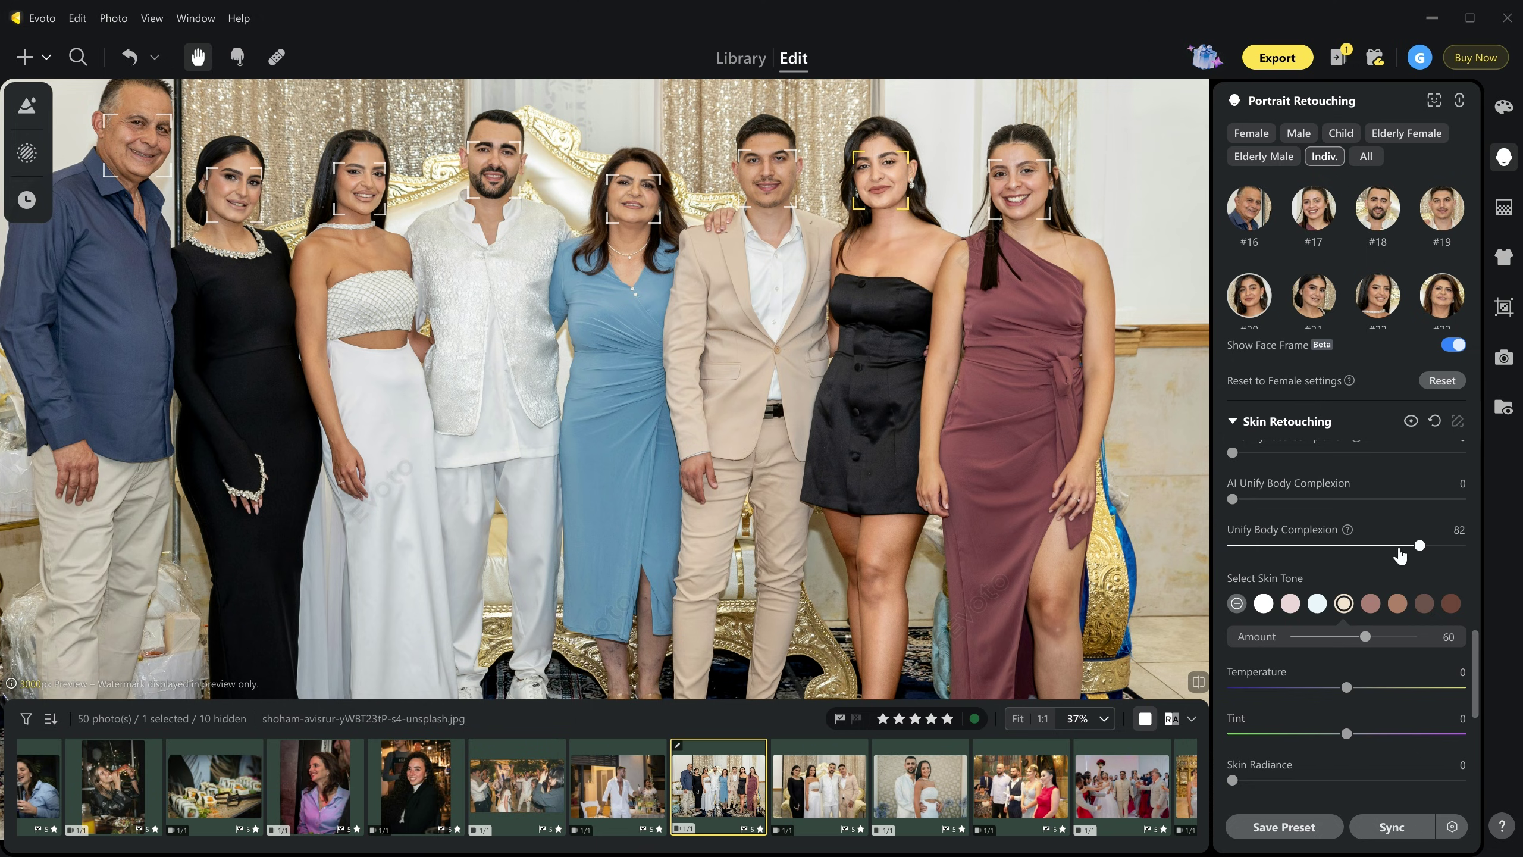
{"action": "left_click_drag", "start_coordinate": [1232, 498], "coordinate": [1359, 499]}
{"action": "scroll", "coordinate": [1361, 517], "scroll_direction": "up", "scroll_amount": 2}
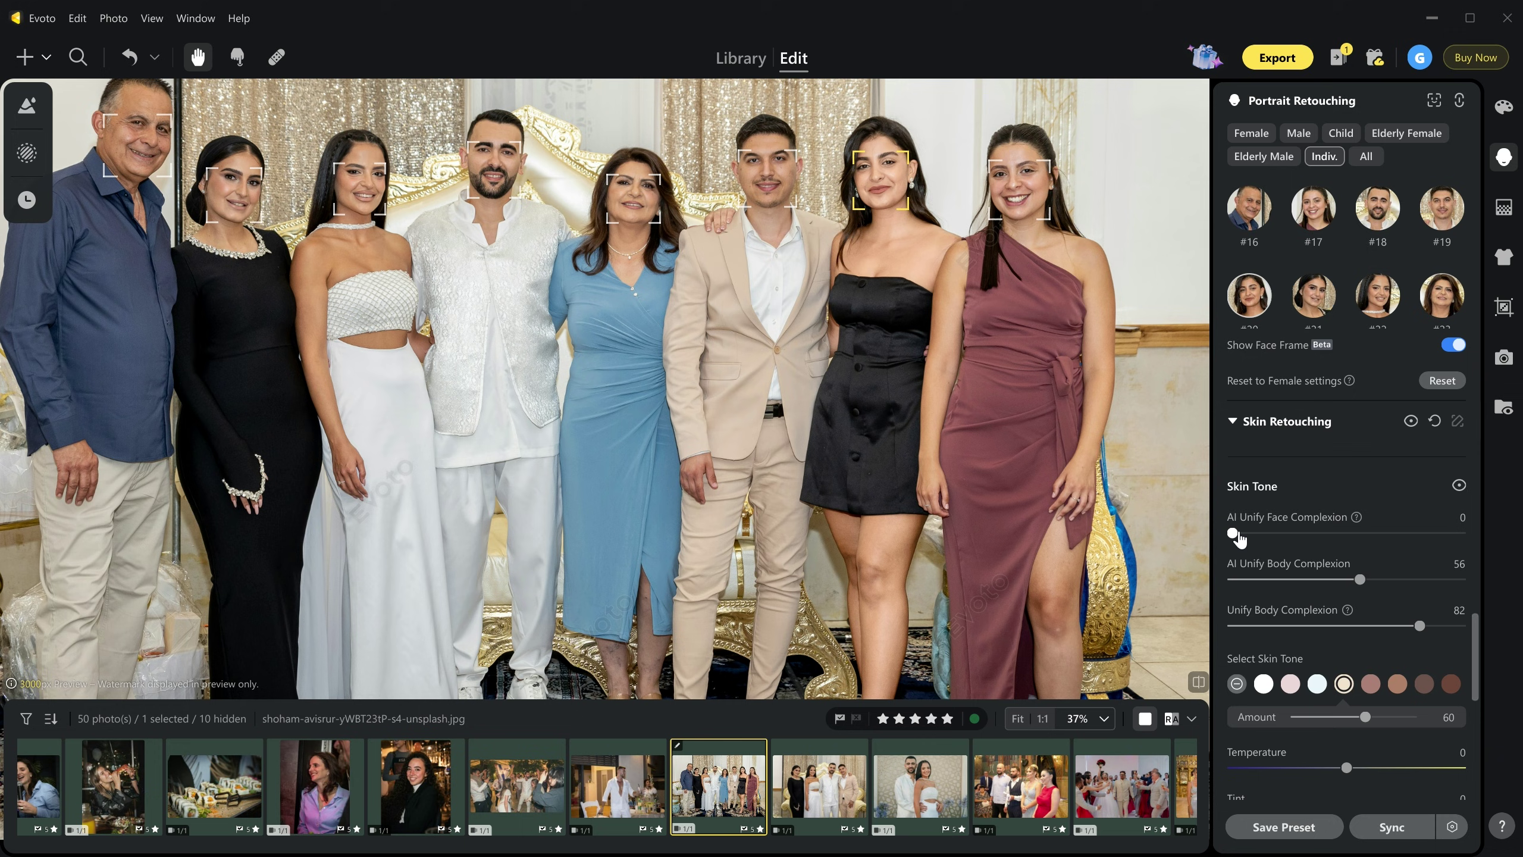
{"action": "left_click_drag", "start_coordinate": [1232, 533], "coordinate": [1309, 541]}
{"action": "scroll", "coordinate": [1306, 546], "scroll_direction": "down", "scroll_amount": 2}
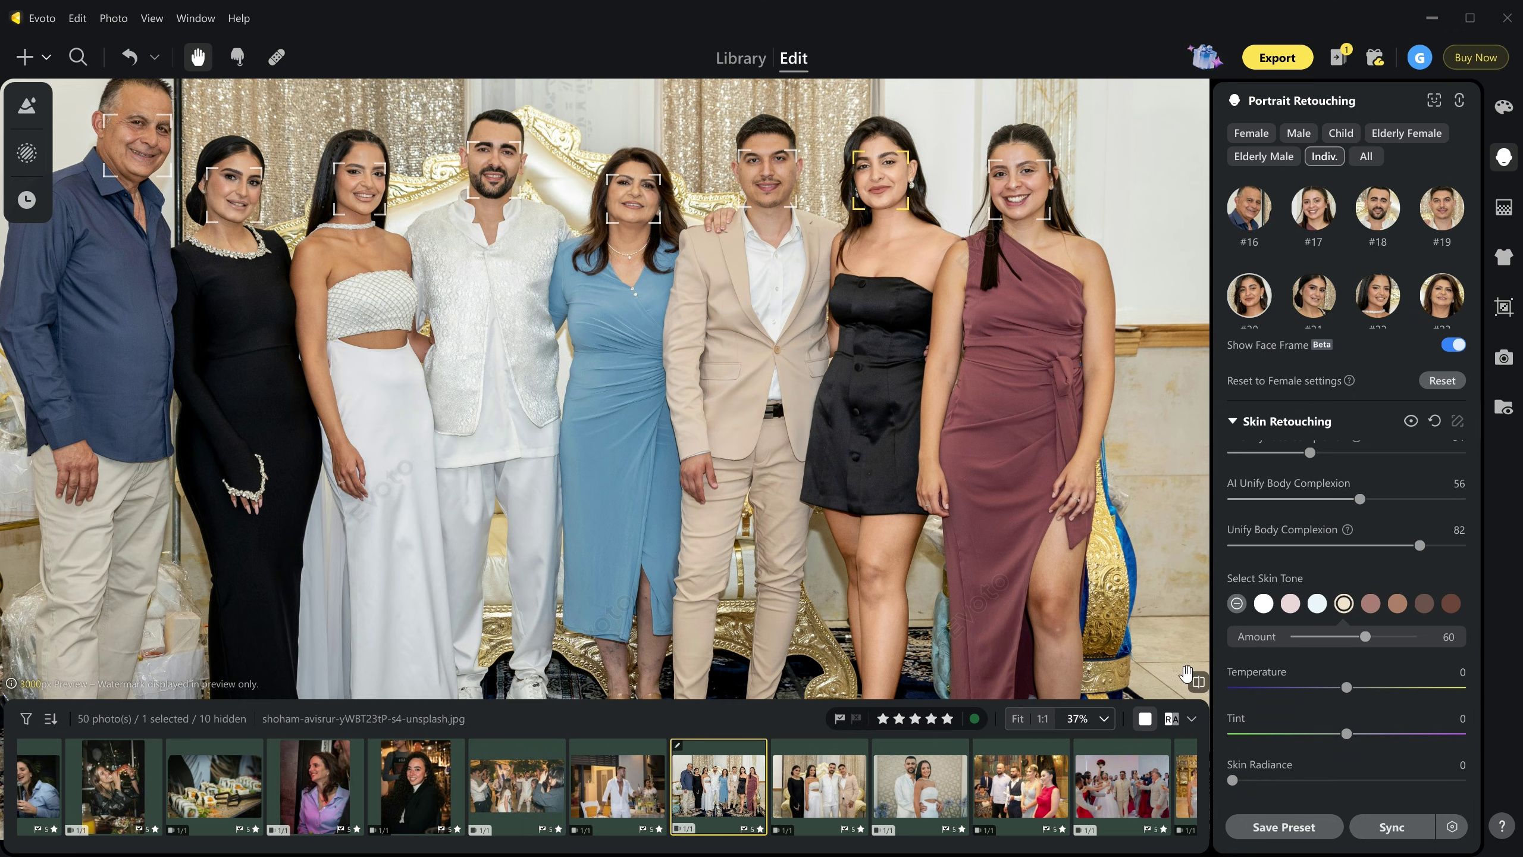
{"action": "scroll", "coordinate": [1190, 651], "scroll_direction": "up", "scroll_amount": 1}
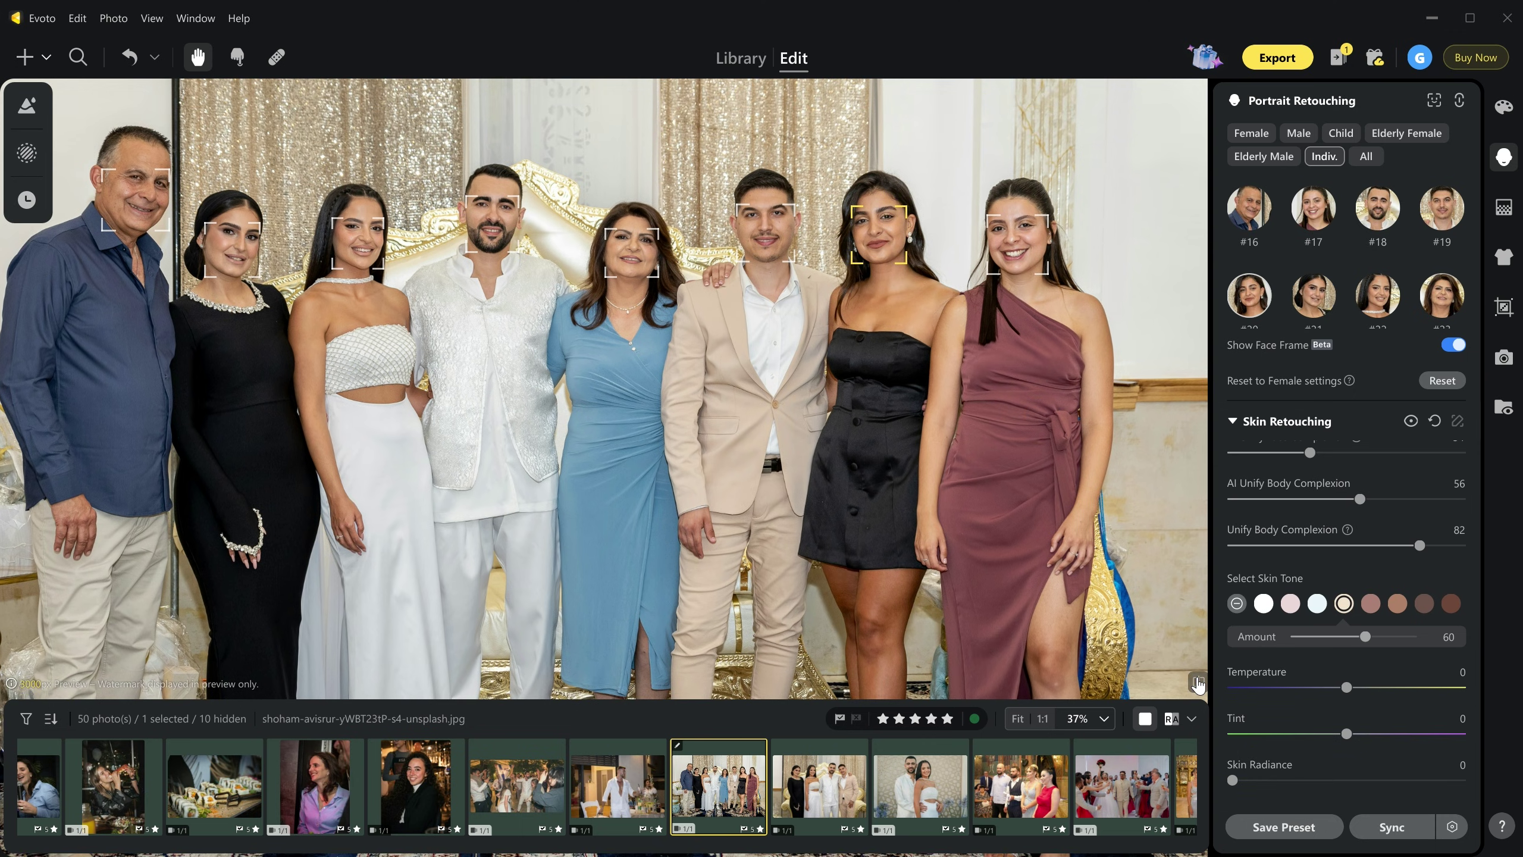
{"action": "scroll", "coordinate": [305, 230], "scroll_direction": "down", "scroll_amount": 1}
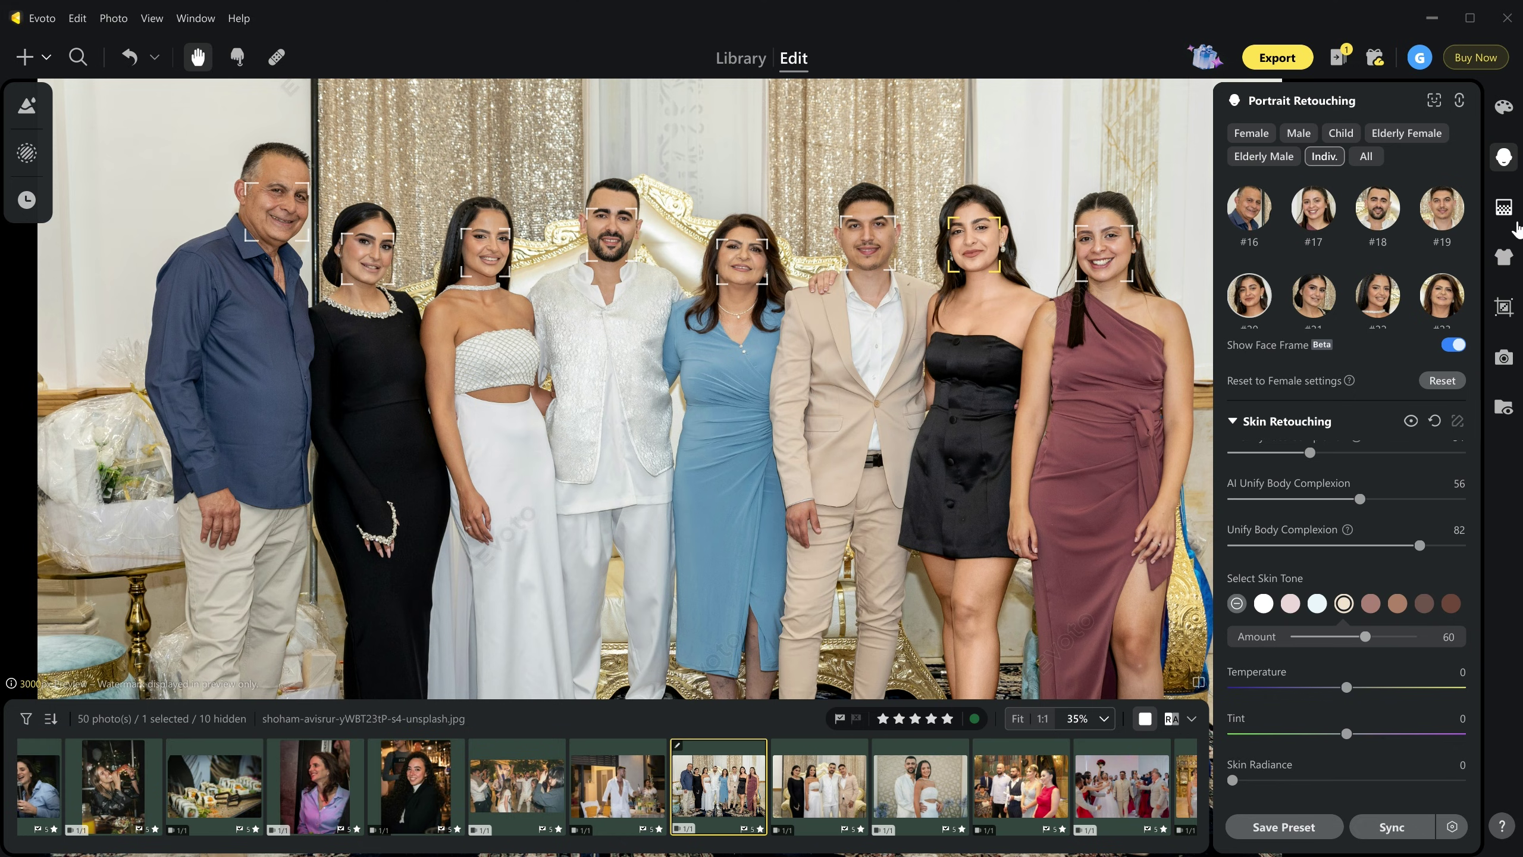
Step: Set De-wrinkle Clothing to 65 and zoom in on the middle of the group
{"action": "left_click", "coordinate": [1503, 257]}
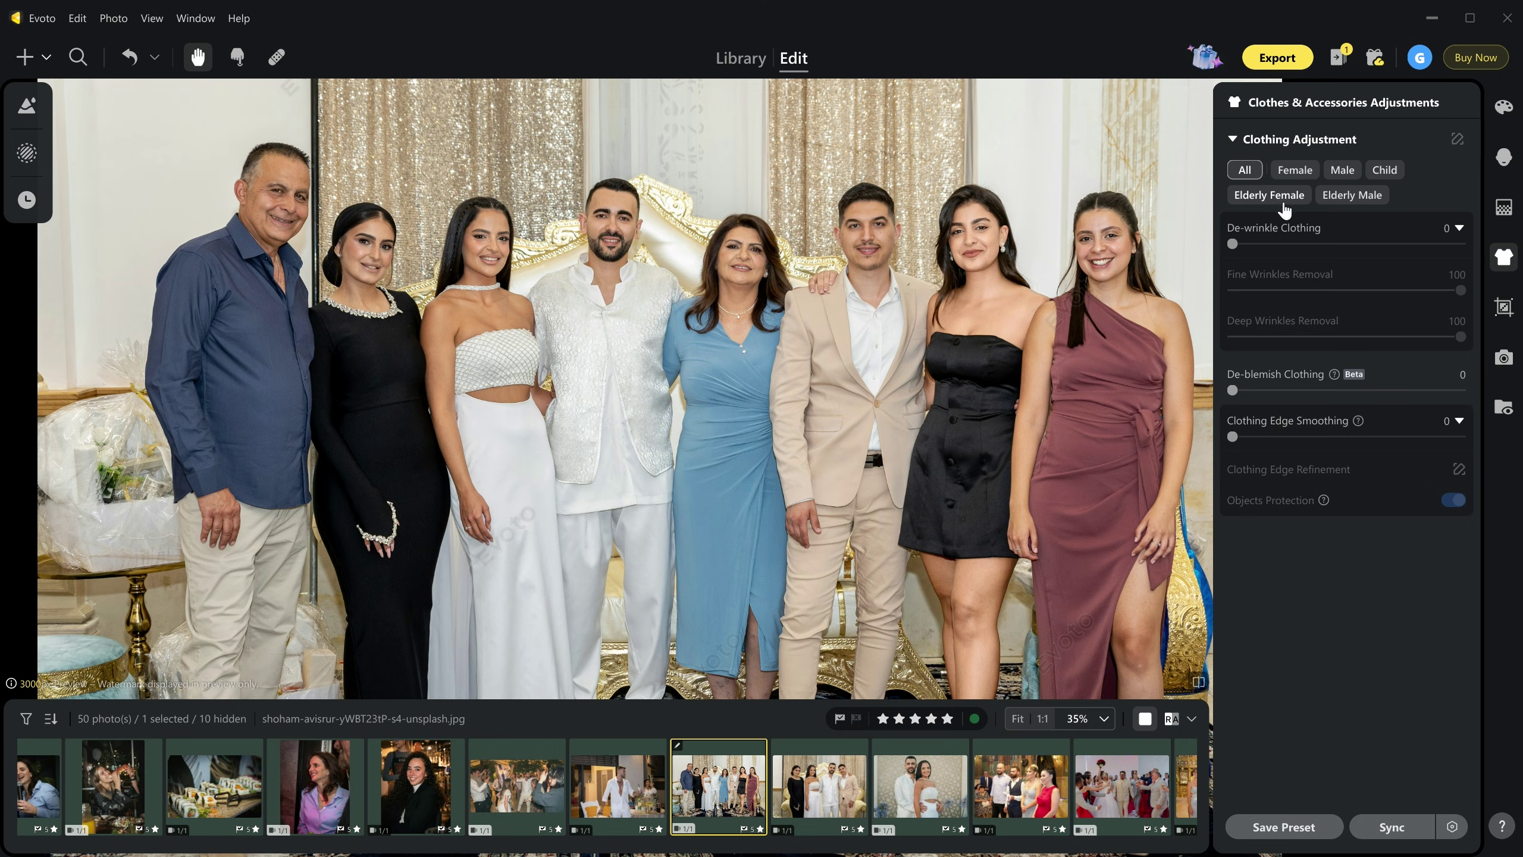
{"action": "left_click_drag", "start_coordinate": [1232, 243], "coordinate": [1382, 262]}
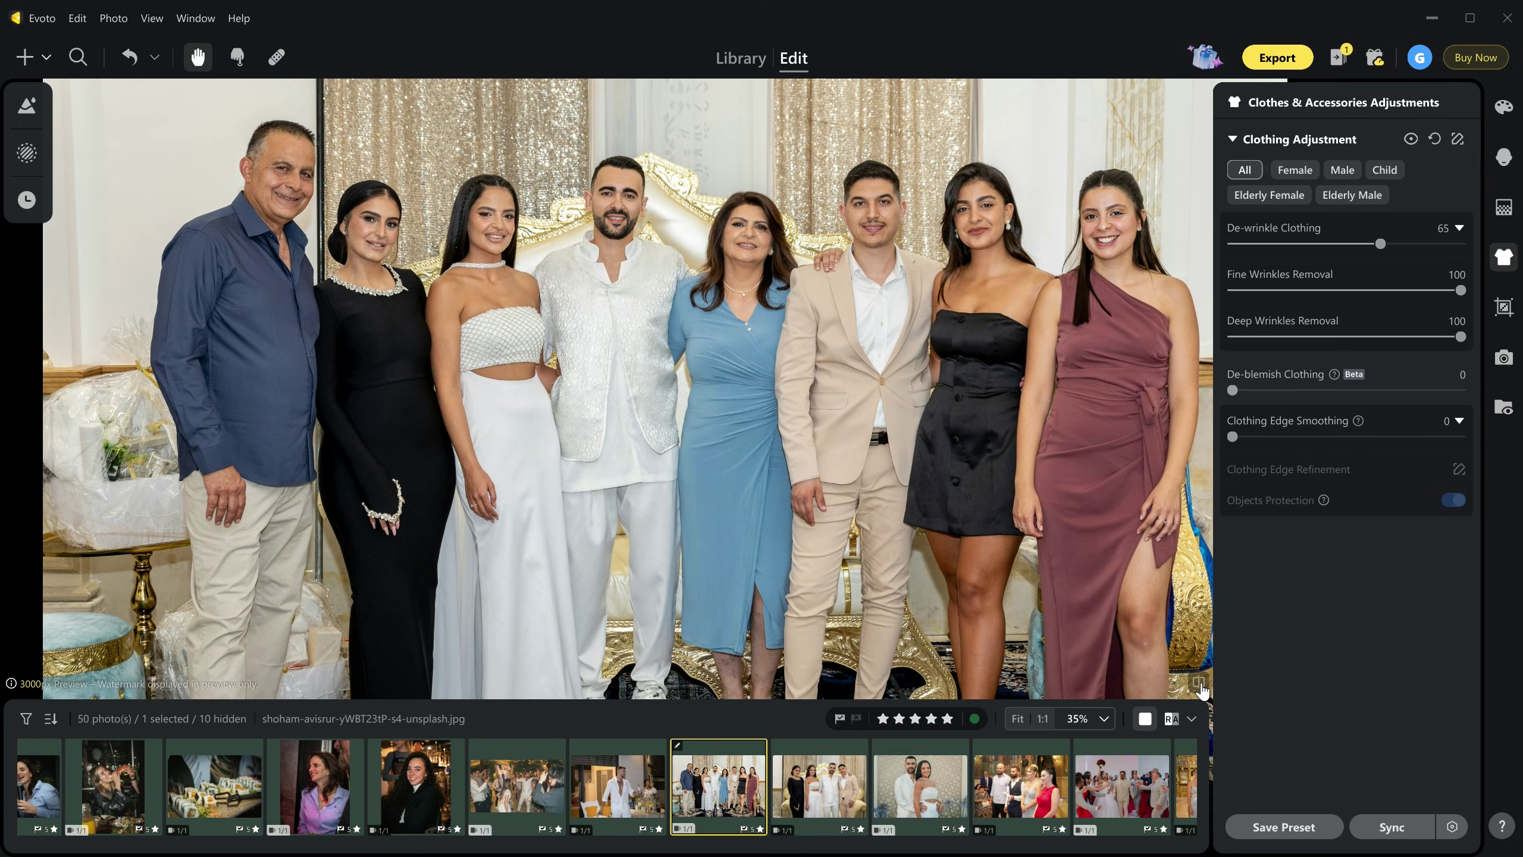
{"action": "key", "text": "ctrl+plus"}
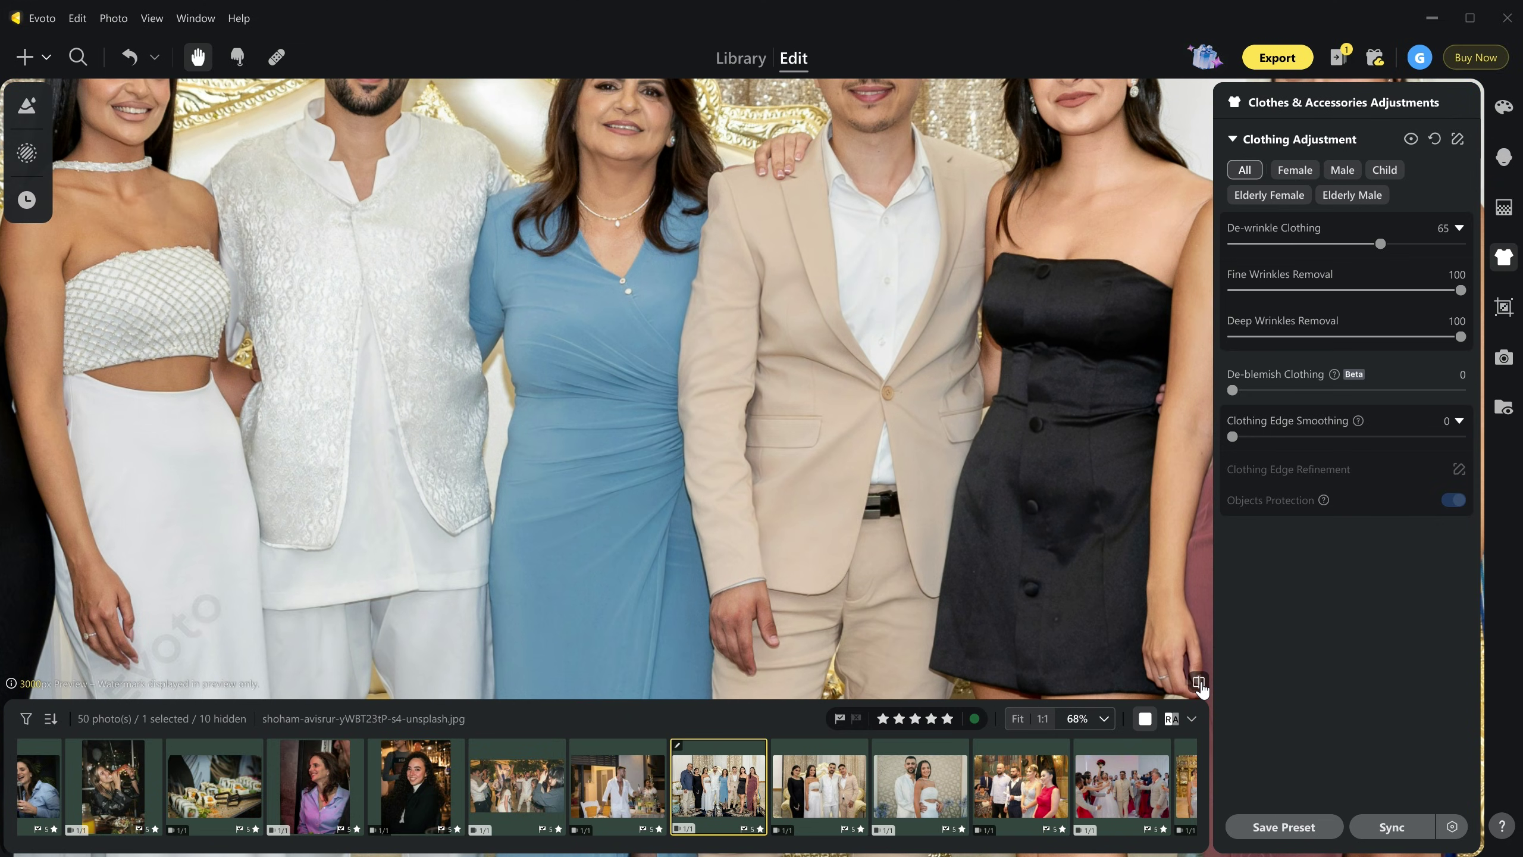
{"action": "scroll", "coordinate": [1201, 690], "scroll_direction": "down", "scroll_amount": 2}
{"action": "scroll", "coordinate": [316, 578], "scroll_direction": "up", "scroll_amount": 3}
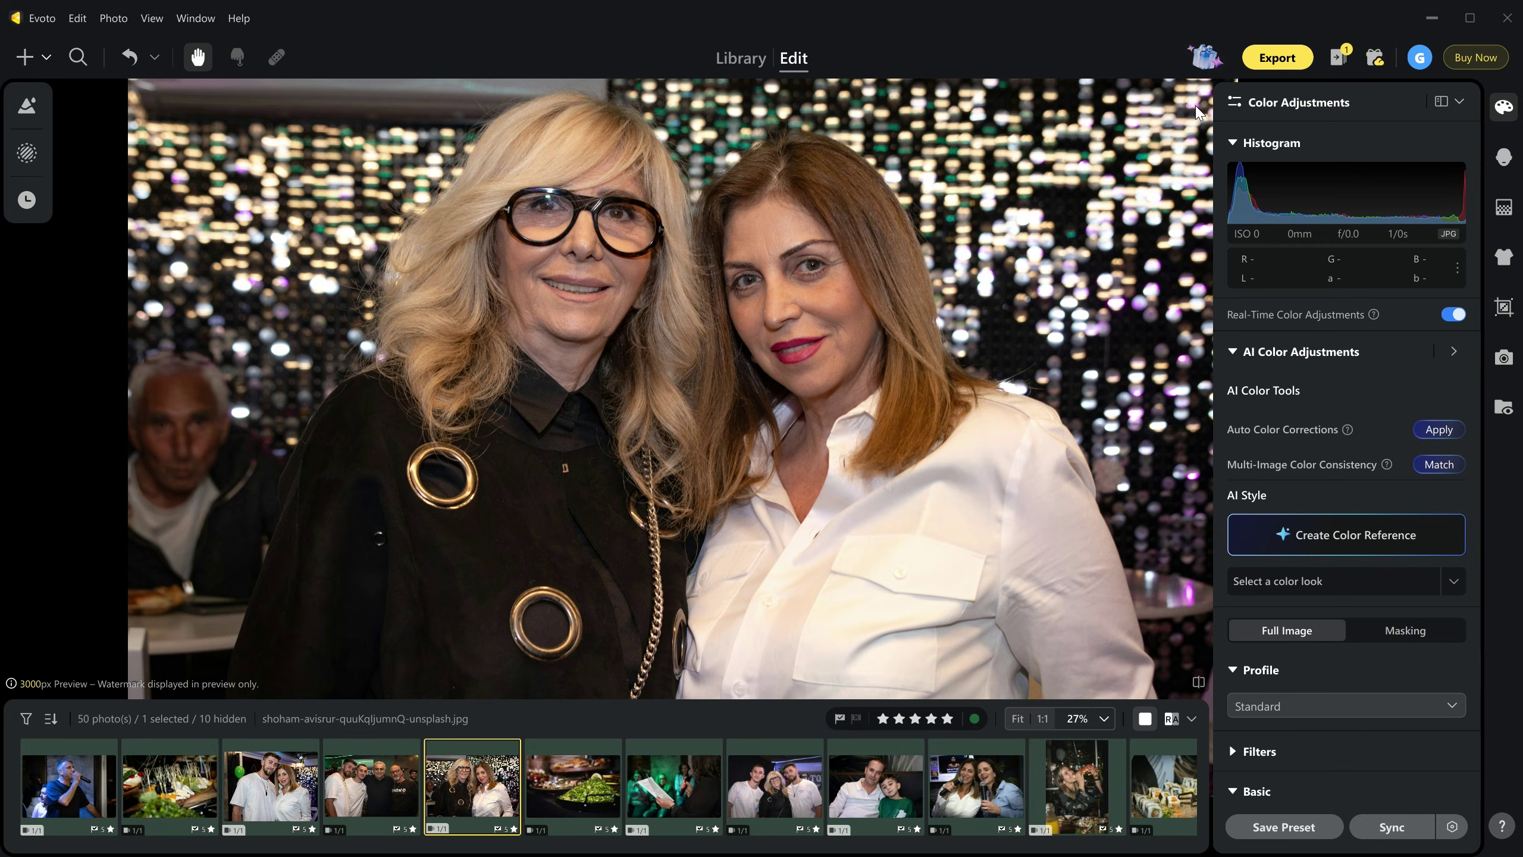
Step: Open Portrait Retouching for the two-women photo and reduce Eye Bags to 4
{"action": "scroll", "coordinate": [809, 315], "scroll_direction": "down", "scroll_amount": 2}
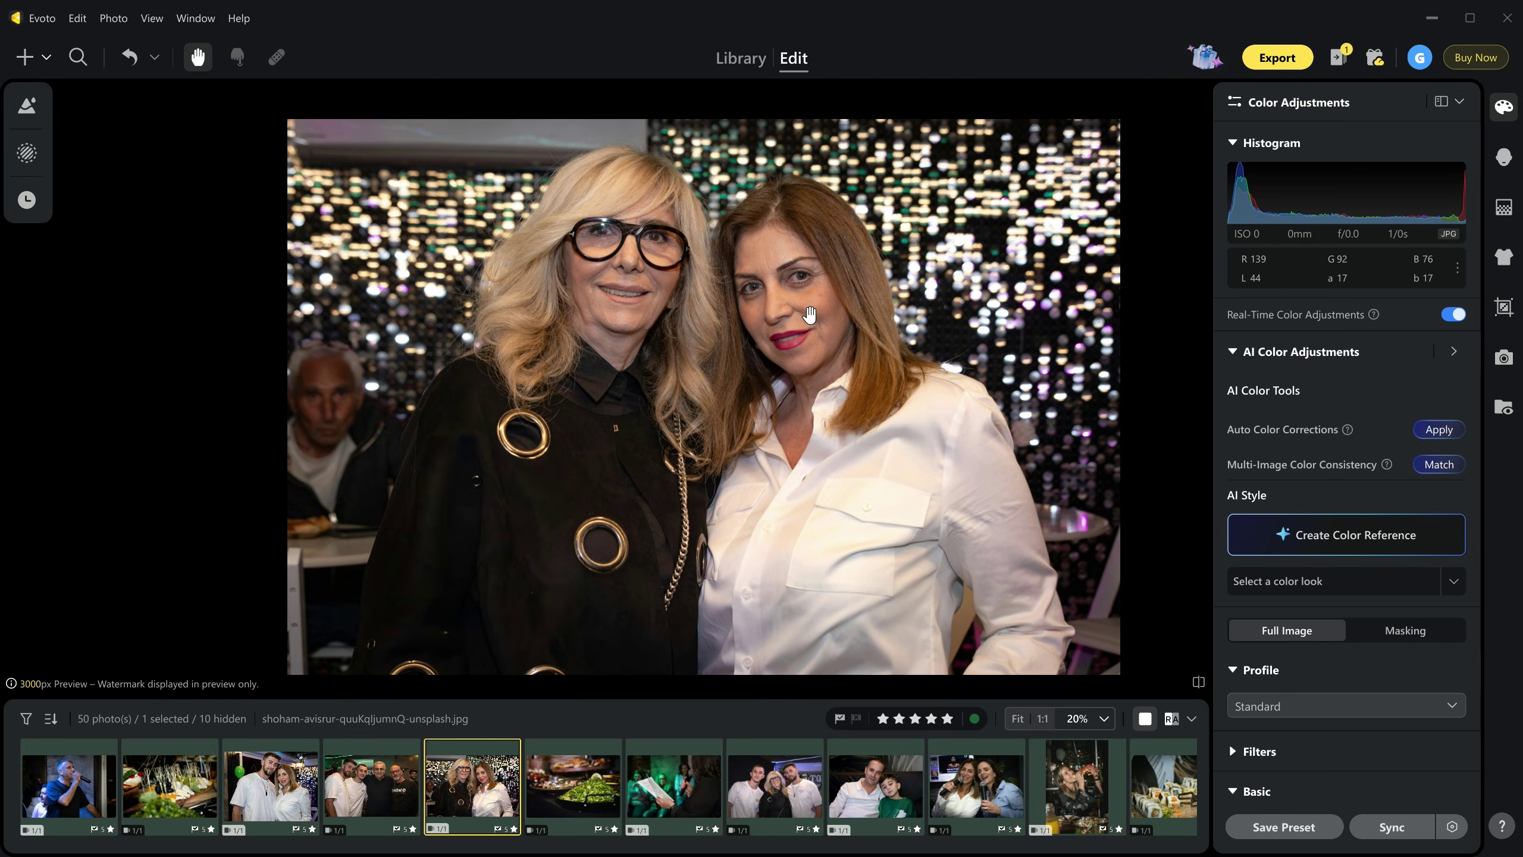
{"action": "scroll", "coordinate": [810, 315], "scroll_direction": "up", "scroll_amount": 1}
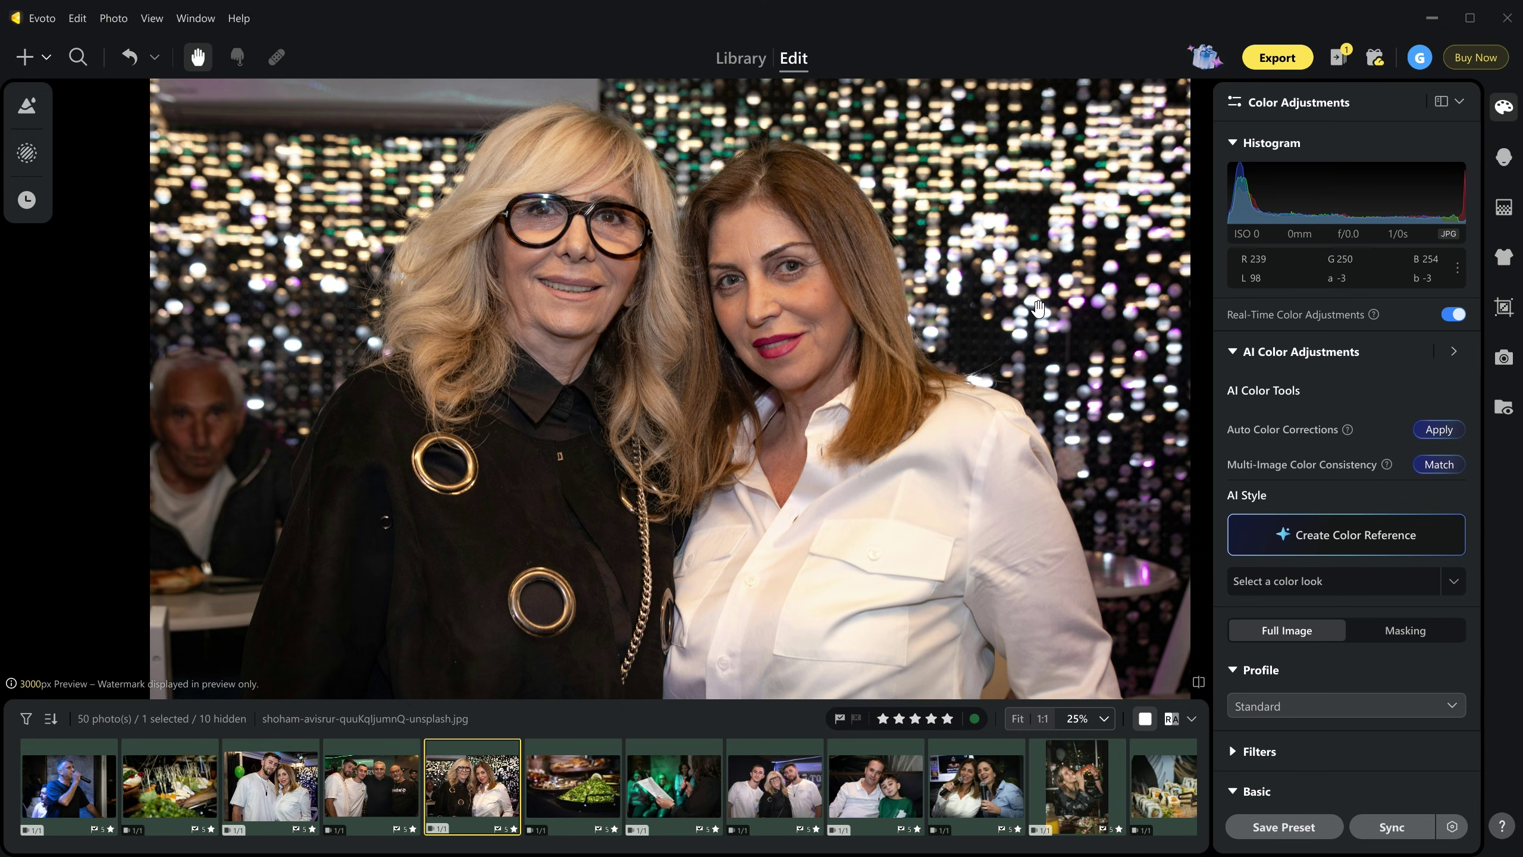
{"action": "left_click", "coordinate": [1504, 157]}
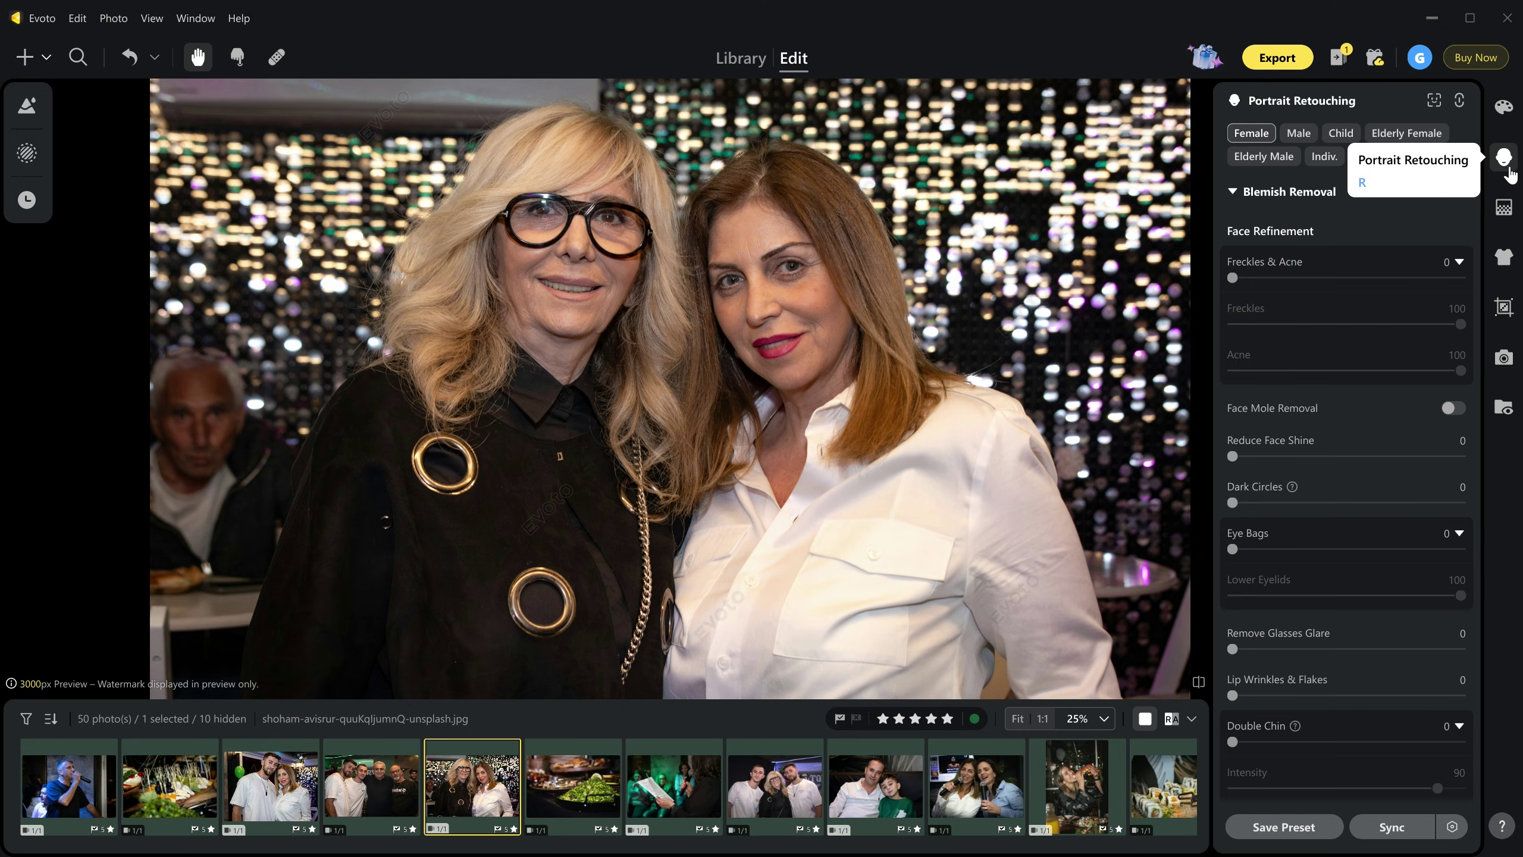
{"action": "scroll", "coordinate": [969, 316], "scroll_direction": "up", "scroll_amount": 3}
{"action": "left_click", "coordinate": [1238, 549]}
Step: Fit the whole photo in view and expand the Skin Retouching settings
{"action": "scroll", "coordinate": [1241, 555], "scroll_direction": "down", "scroll_amount": 10}
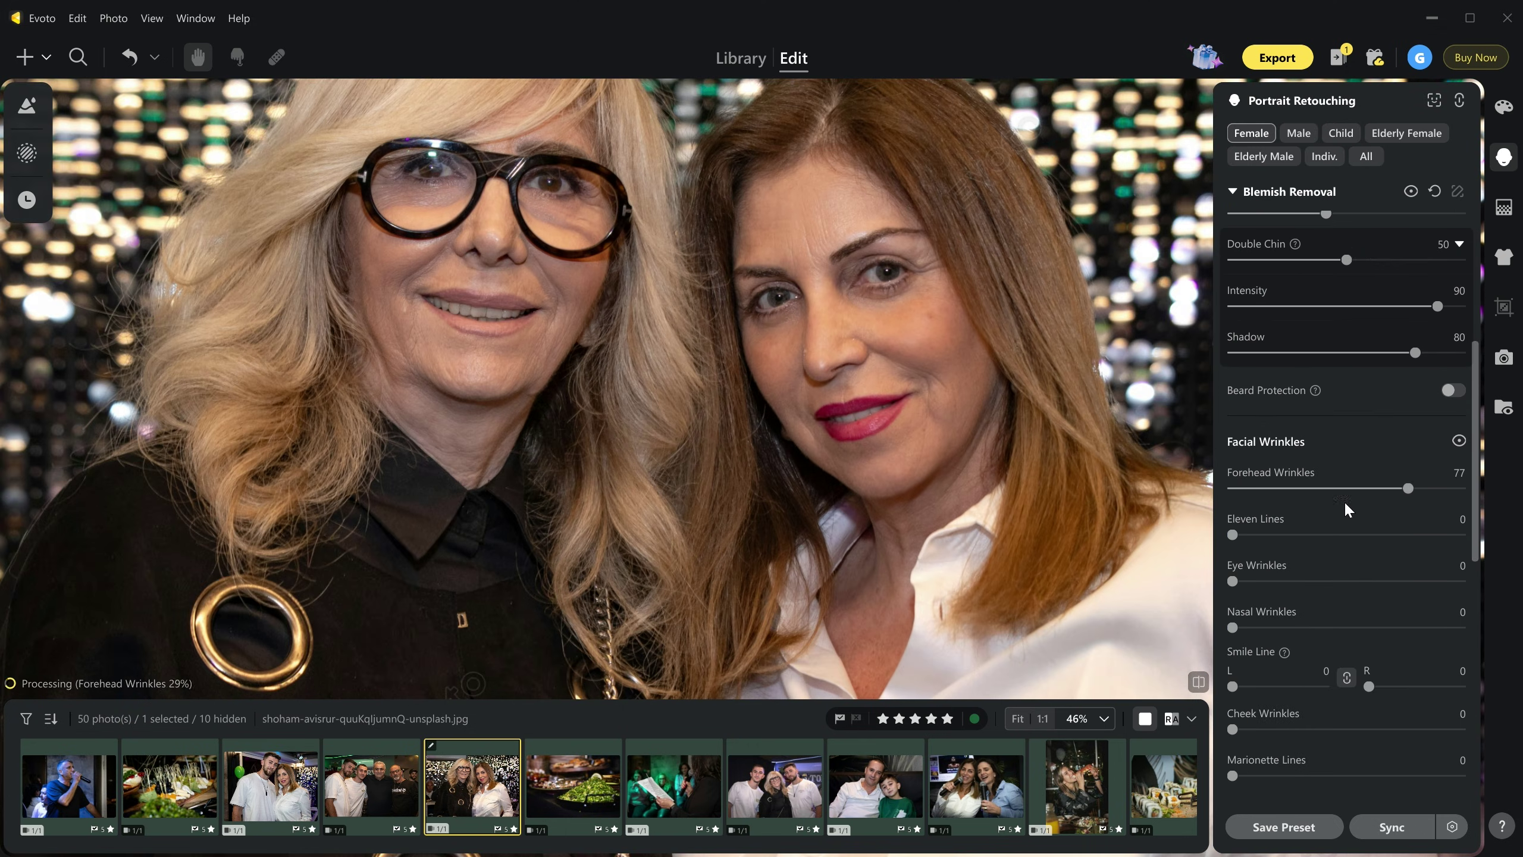
{"action": "scroll", "coordinate": [1241, 592], "scroll_direction": "down", "scroll_amount": 5}
{"action": "key", "text": "ctrl+0"}
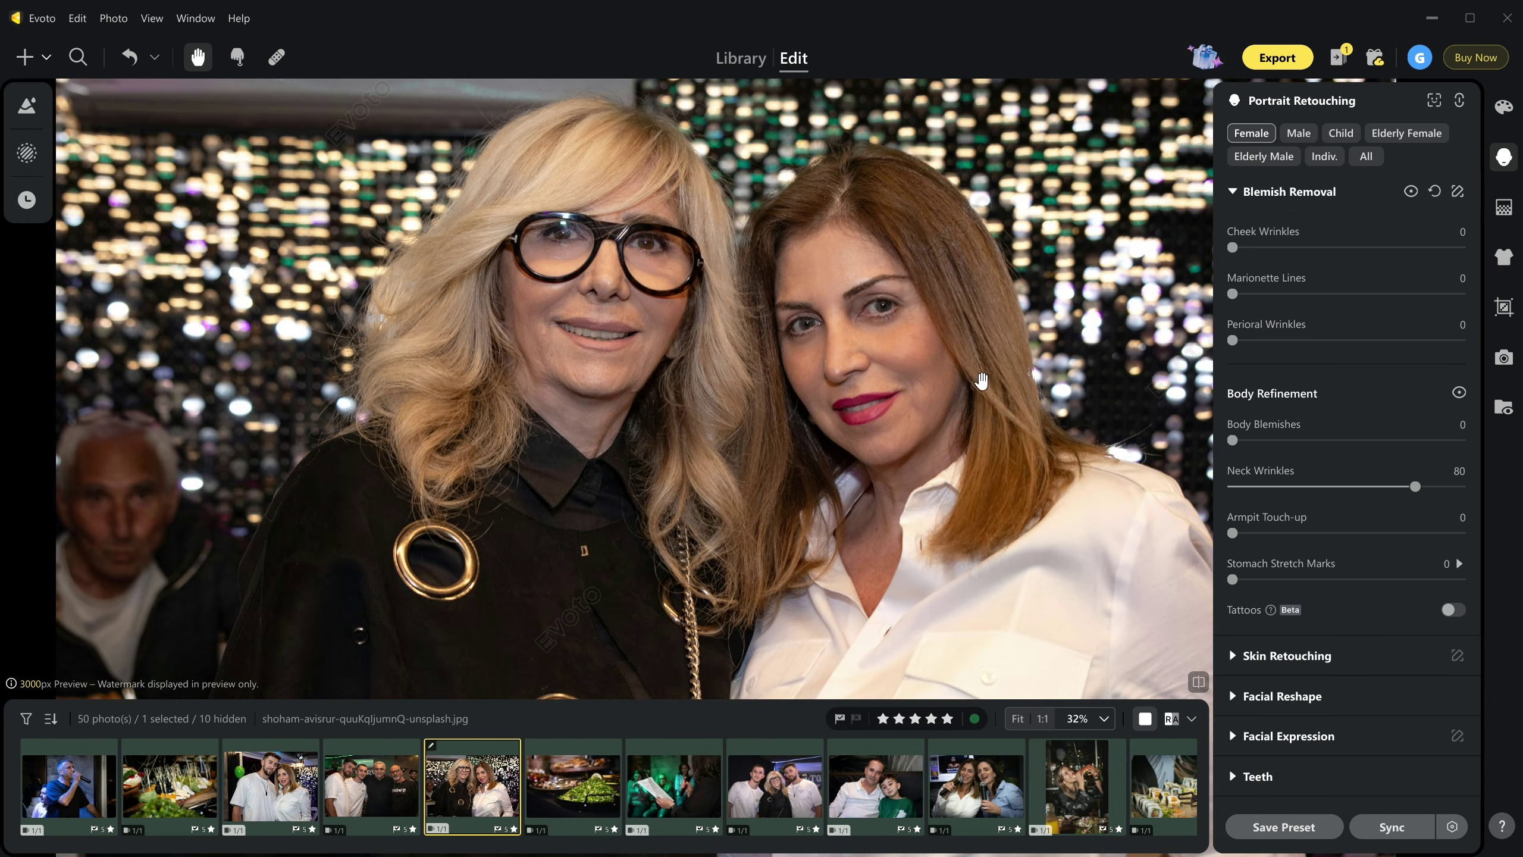
{"action": "left_click", "coordinate": [1278, 653]}
{"action": "scroll", "coordinate": [1323, 371], "scroll_direction": "down", "scroll_amount": 5}
{"action": "scroll", "coordinate": [1330, 541], "scroll_direction": "down", "scroll_amount": 10}
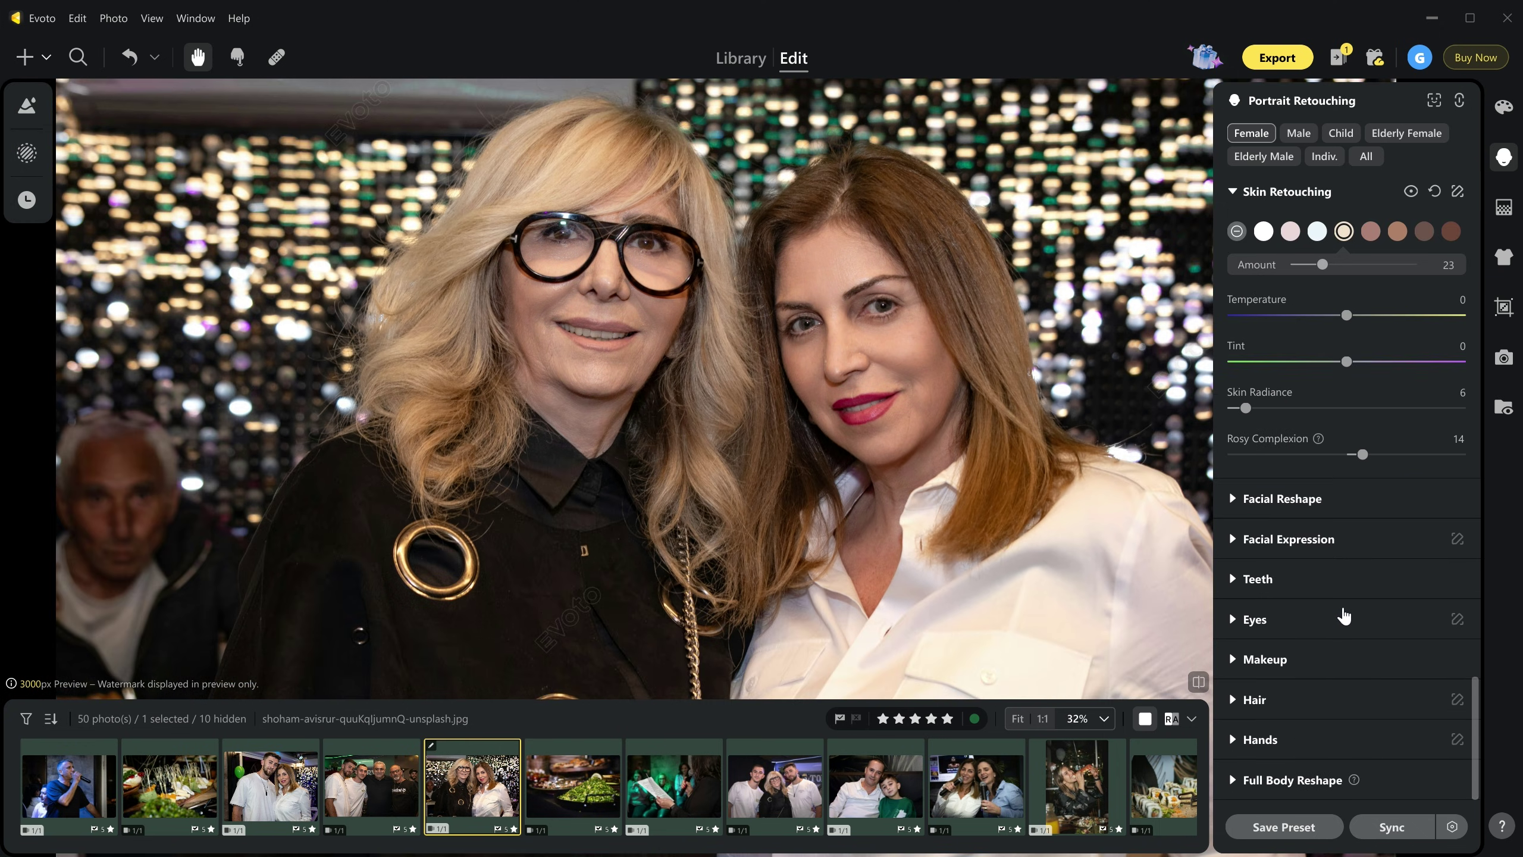
Step: Set the women's Teeth Alignment to 3, Flaws Removal to 55 and Whitening to 90
{"action": "left_click", "coordinate": [1237, 579]}
{"action": "scroll", "coordinate": [611, 316], "scroll_direction": "up", "scroll_amount": 5}
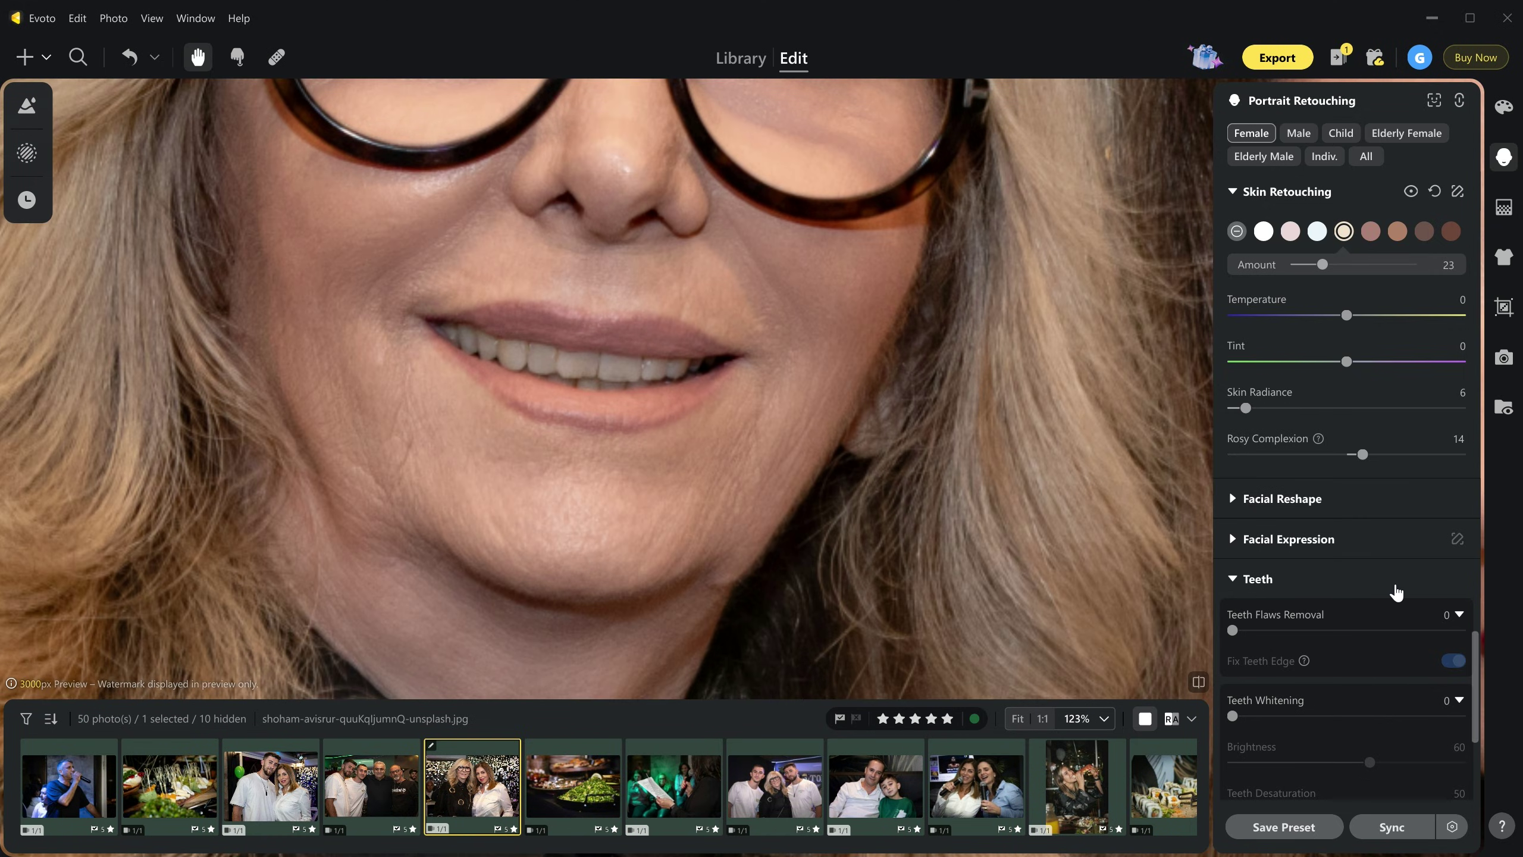
{"action": "scroll", "coordinate": [1387, 582], "scroll_direction": "down", "scroll_amount": 3}
{"action": "scroll", "coordinate": [1386, 581], "scroll_direction": "down", "scroll_amount": 2}
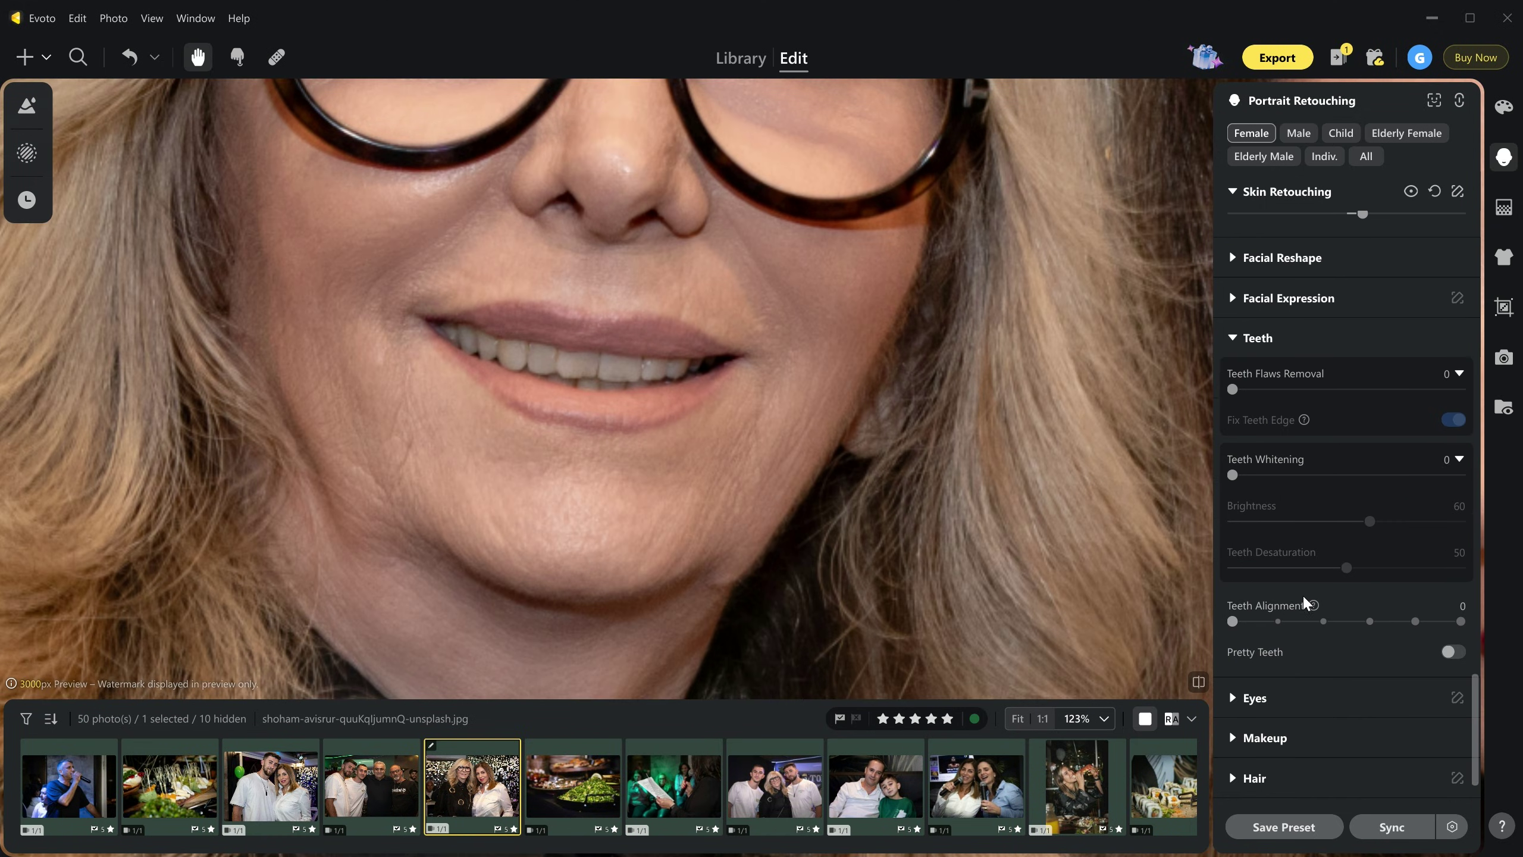
{"action": "left_click_drag", "start_coordinate": [1234, 623], "coordinate": [1369, 623]}
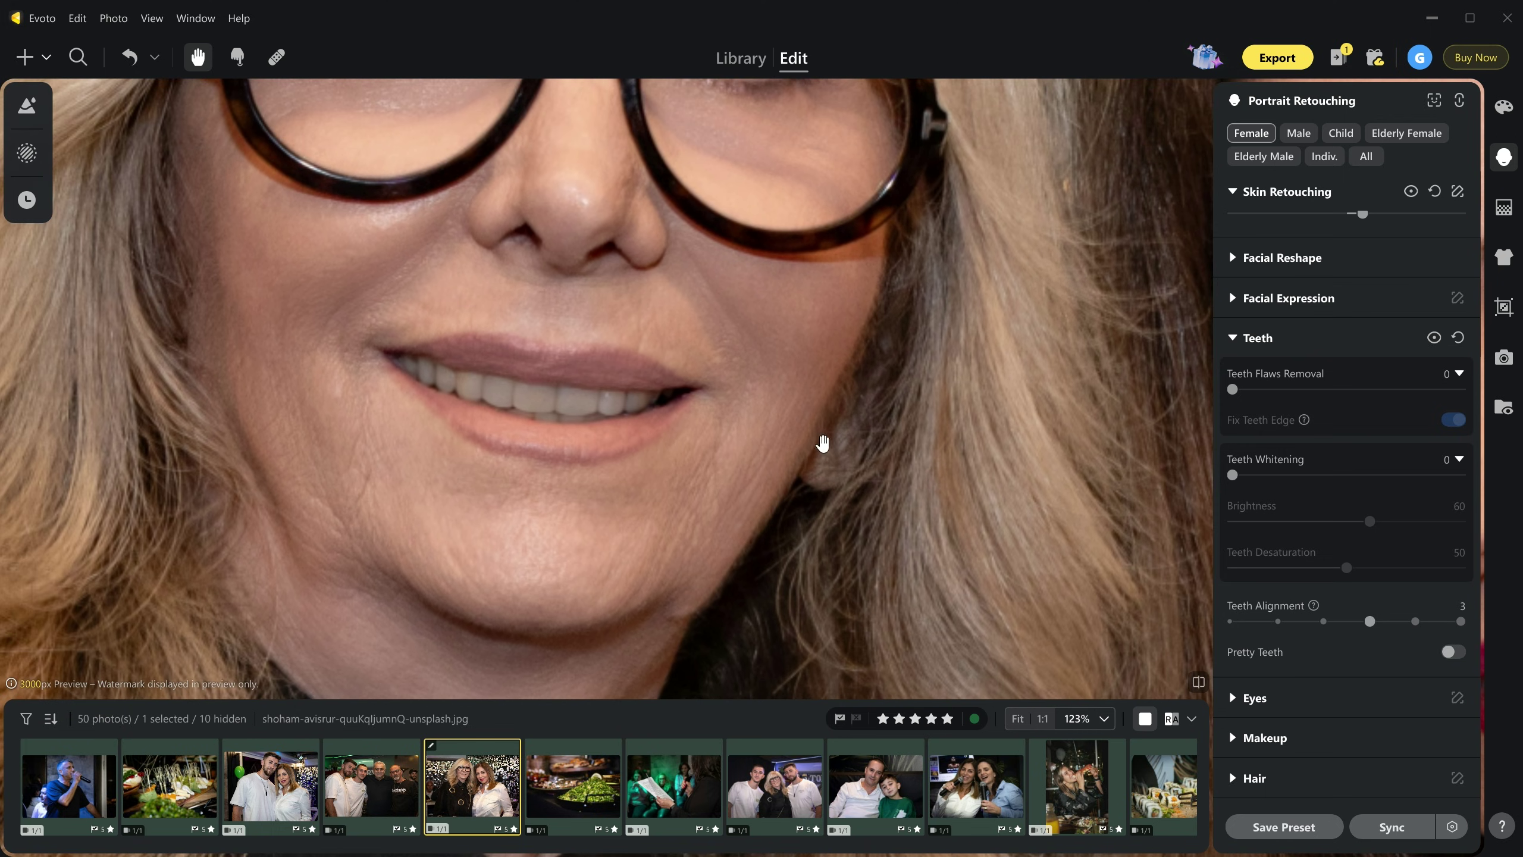
{"action": "left_click_drag", "start_coordinate": [1232, 475], "coordinate": [1351, 475]}
{"action": "scroll", "coordinate": [666, 432], "scroll_direction": "down", "scroll_amount": 2}
{"action": "left_click", "coordinate": [1358, 388]}
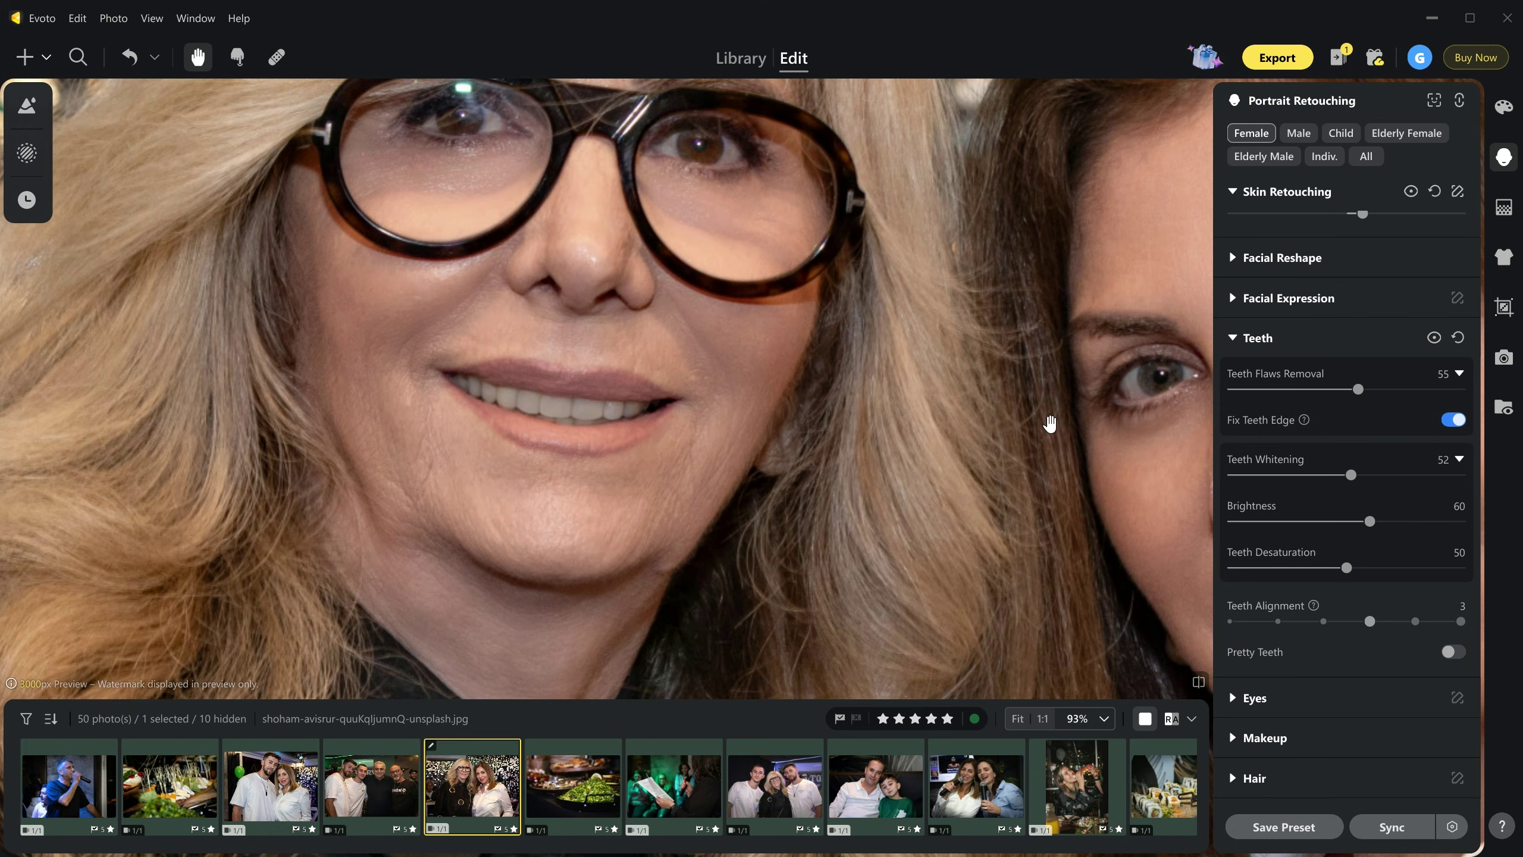
{"action": "left_click", "coordinate": [1437, 475]}
Step: Enhance the eye whites to 40 and add catchlight style 01 to their eyes
{"action": "scroll", "coordinate": [833, 445], "scroll_direction": "down", "scroll_amount": 2}
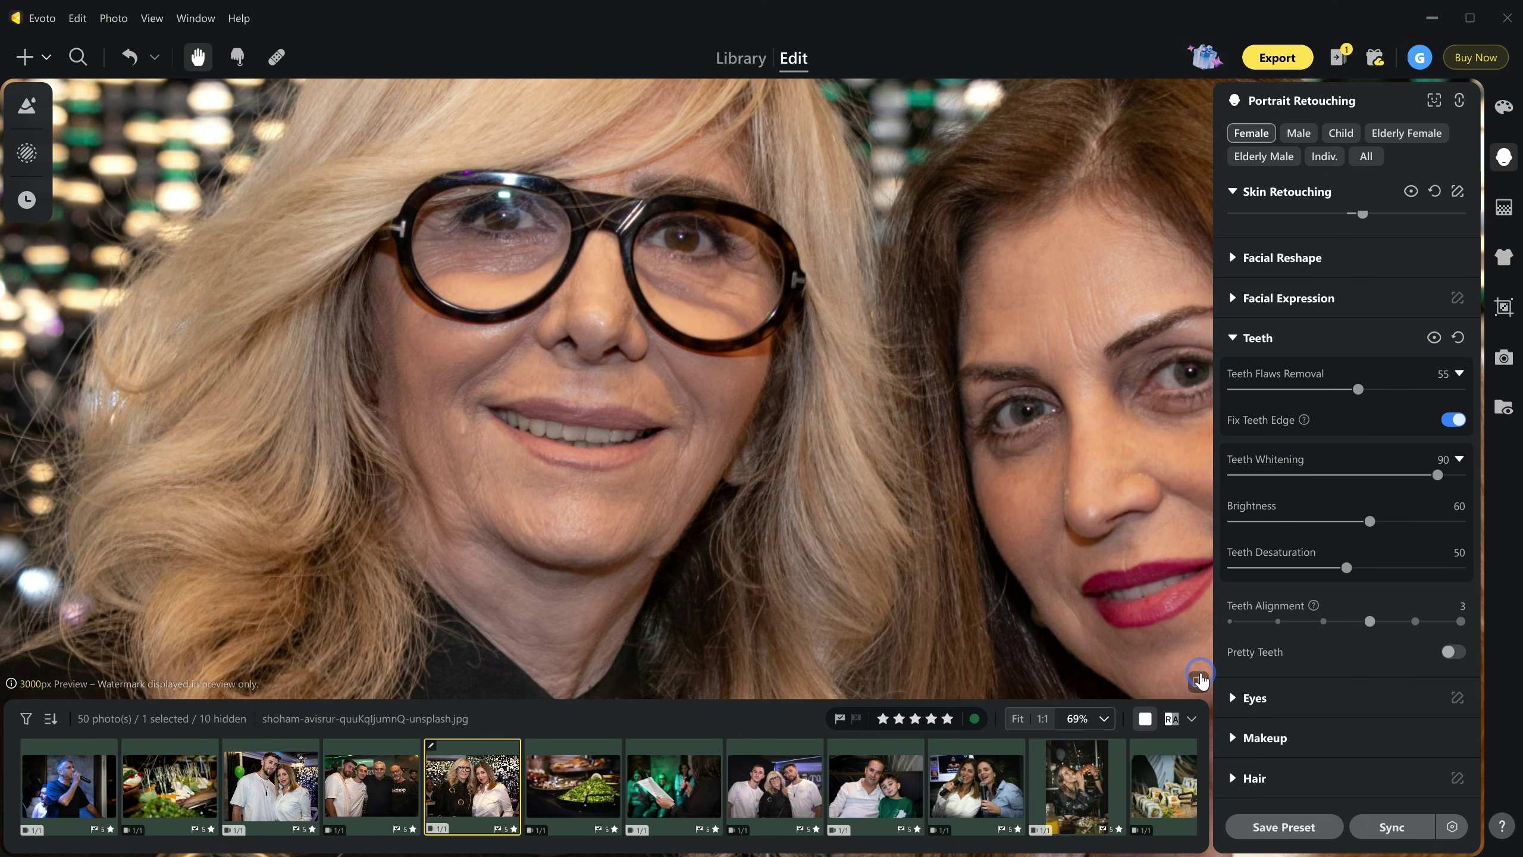
{"action": "scroll", "coordinate": [1194, 654], "scroll_direction": "down", "scroll_amount": 1}
{"action": "scroll", "coordinate": [1252, 582], "scroll_direction": "down", "scroll_amount": 2}
{"action": "left_click", "coordinate": [1307, 617]}
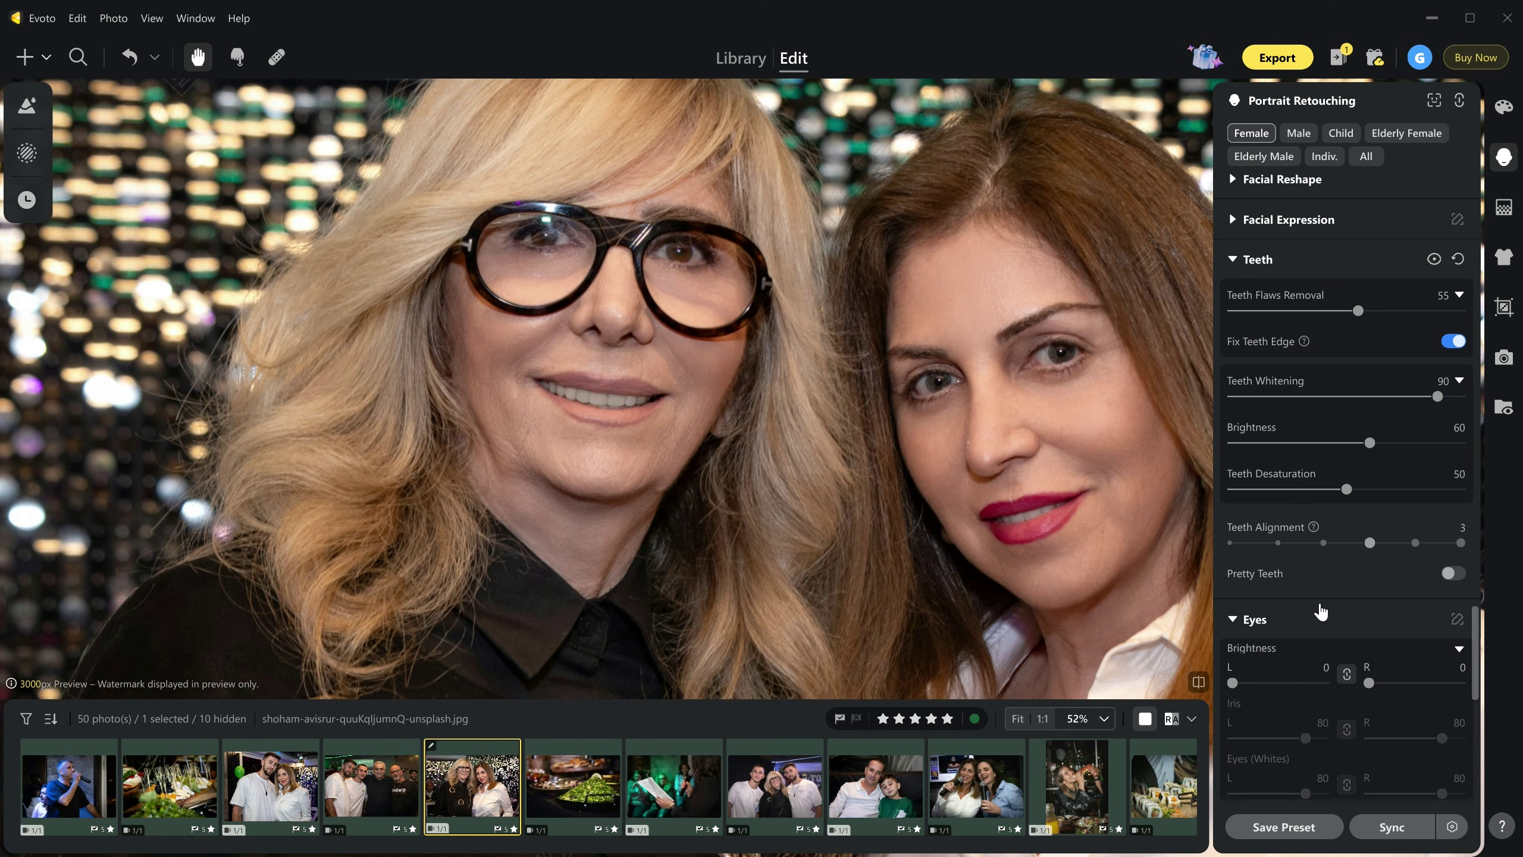
{"action": "scroll", "coordinate": [1320, 611], "scroll_direction": "down", "scroll_amount": 3}
{"action": "scroll", "coordinate": [1235, 528], "scroll_direction": "down", "scroll_amount": 5}
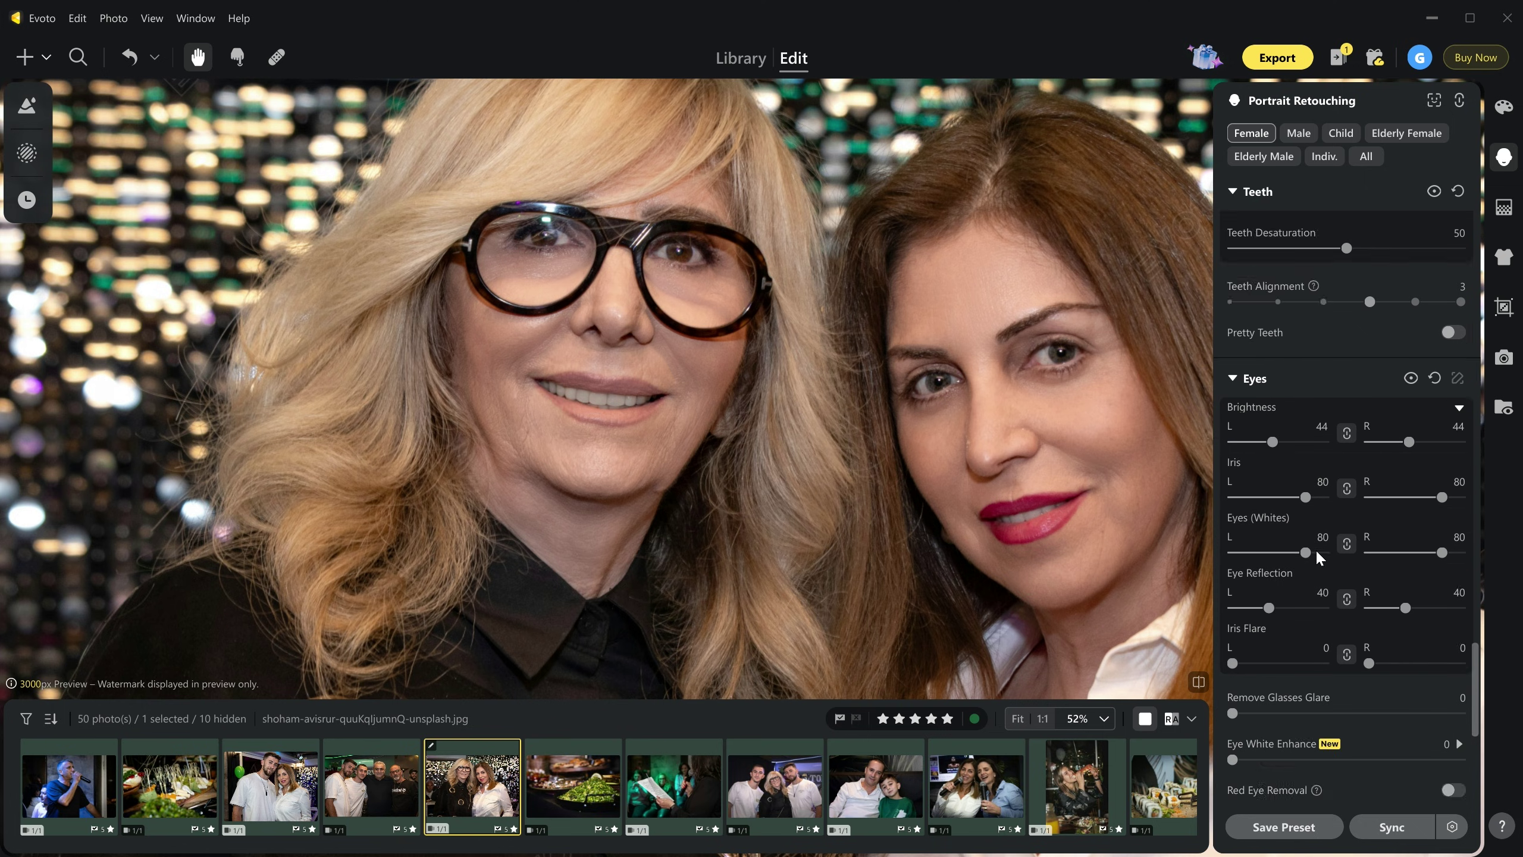
{"action": "left_click", "coordinate": [1323, 526]}
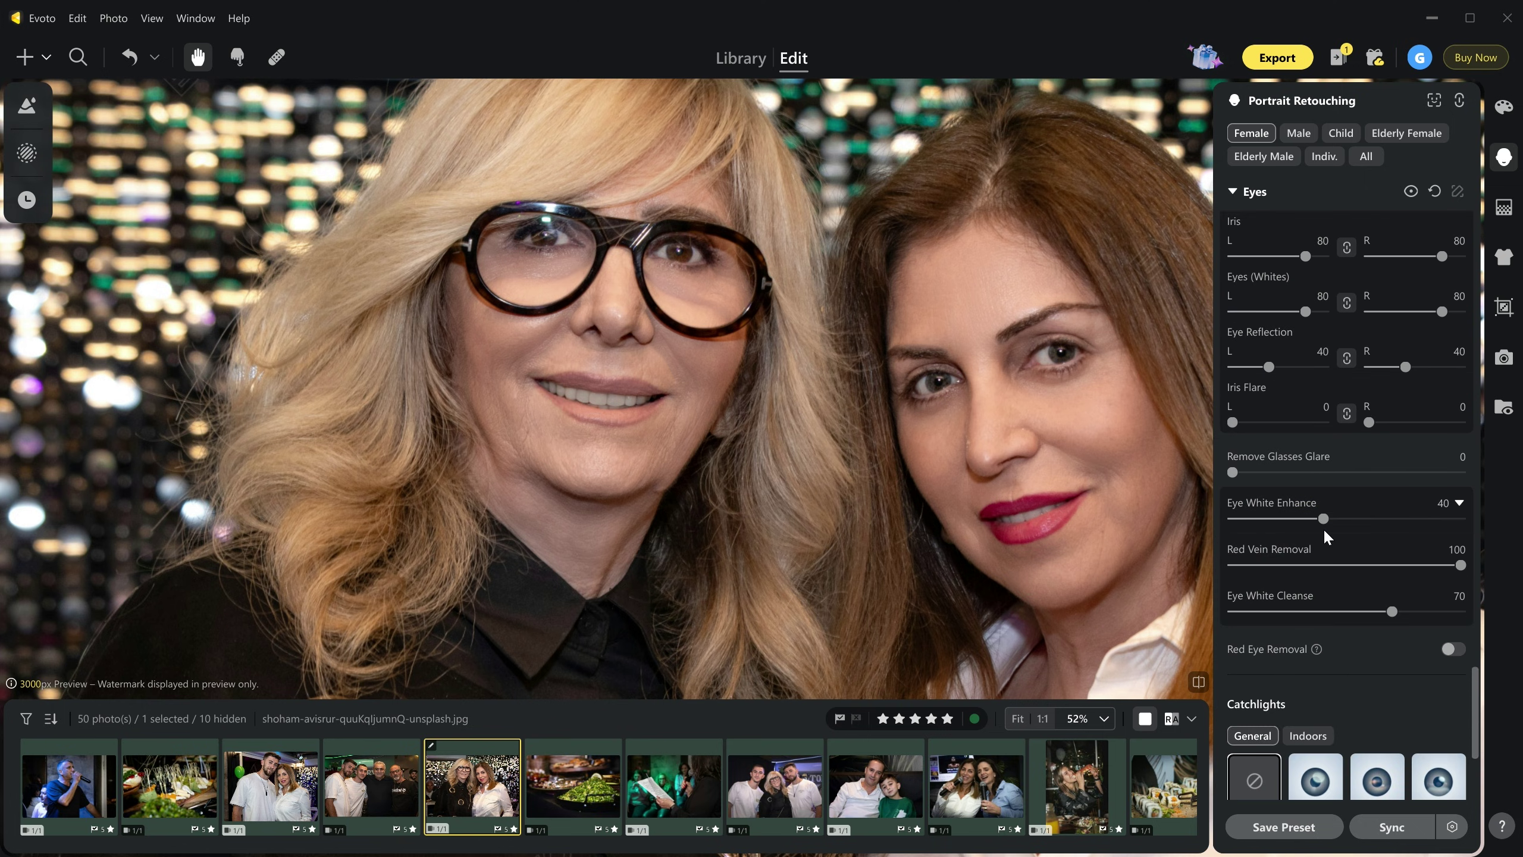
{"action": "scroll", "coordinate": [1261, 585], "scroll_direction": "down", "scroll_amount": 3}
{"action": "scroll", "coordinate": [1319, 575], "scroll_direction": "down", "scroll_amount": 2}
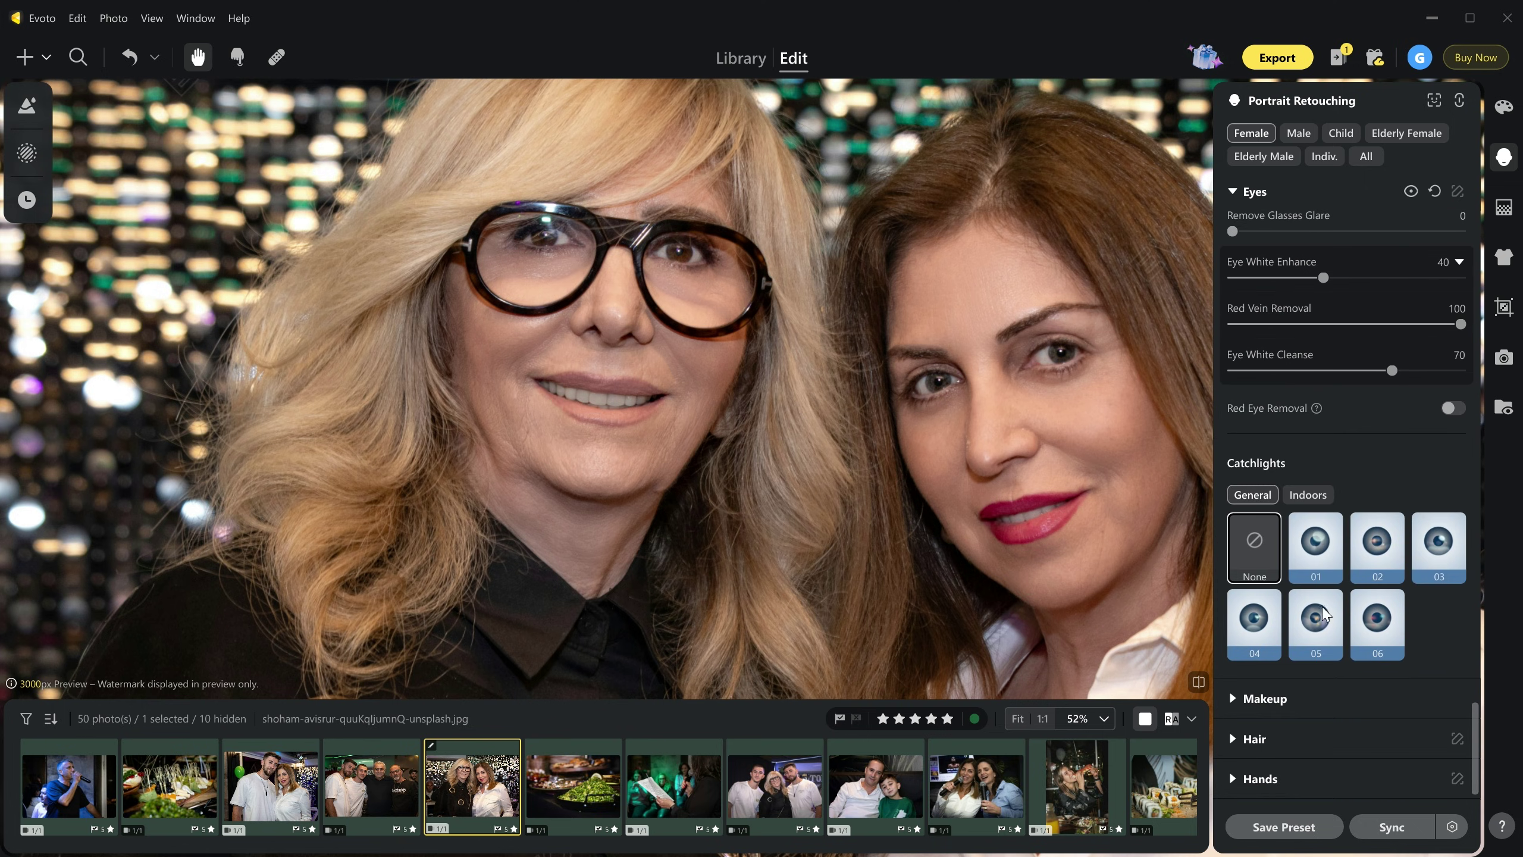
{"action": "left_click", "coordinate": [1316, 549]}
{"action": "scroll", "coordinate": [1252, 708], "scroll_direction": "down", "scroll_amount": 5}
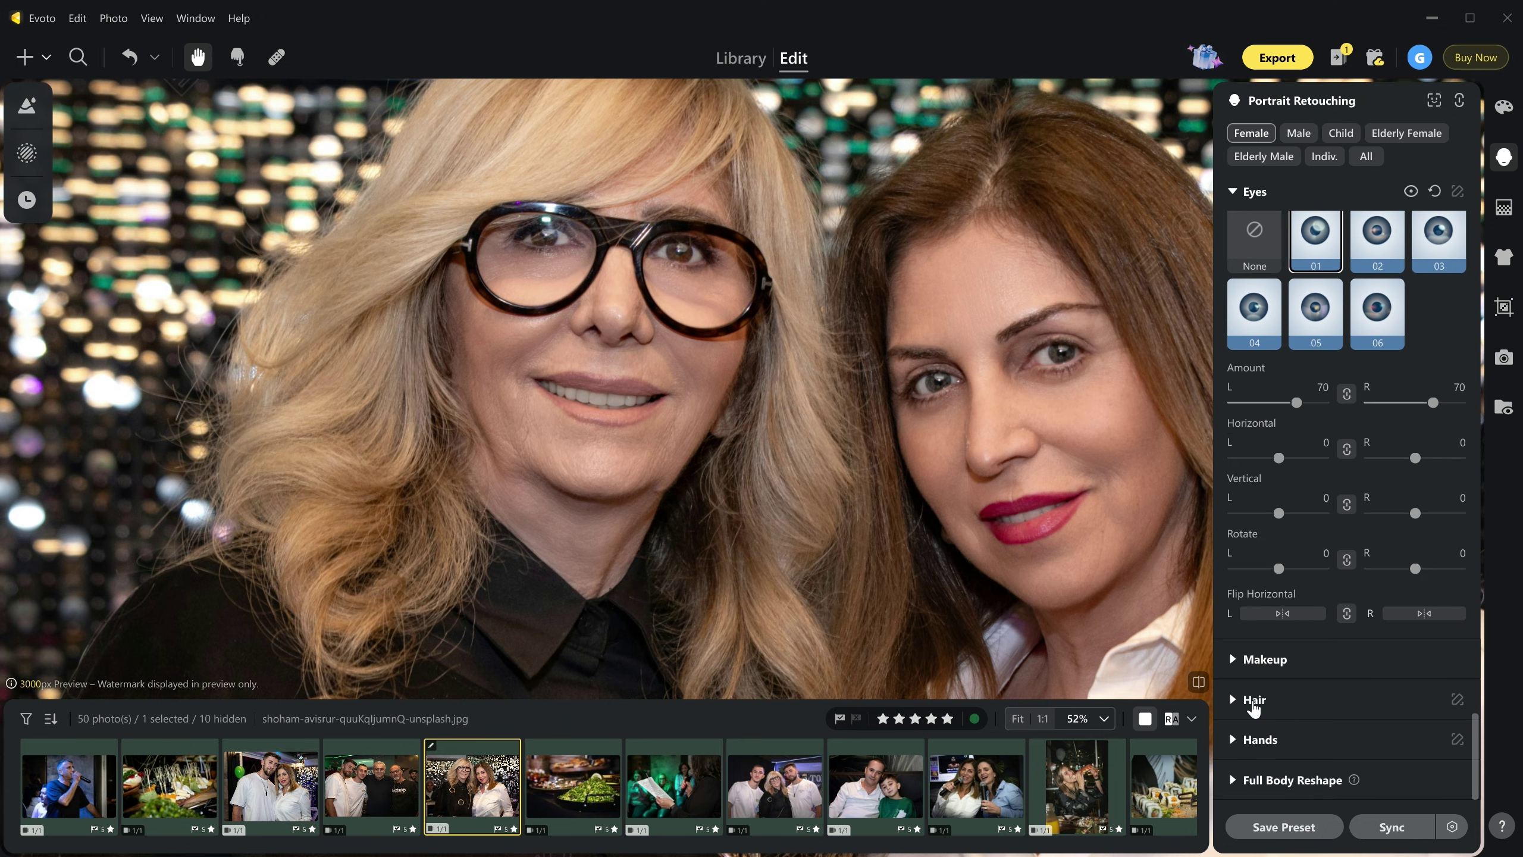
Step: Set Hair Stray Hairs Removal to 58 and Smooth Hair to 60 for both women
{"action": "left_click", "coordinate": [1253, 708]}
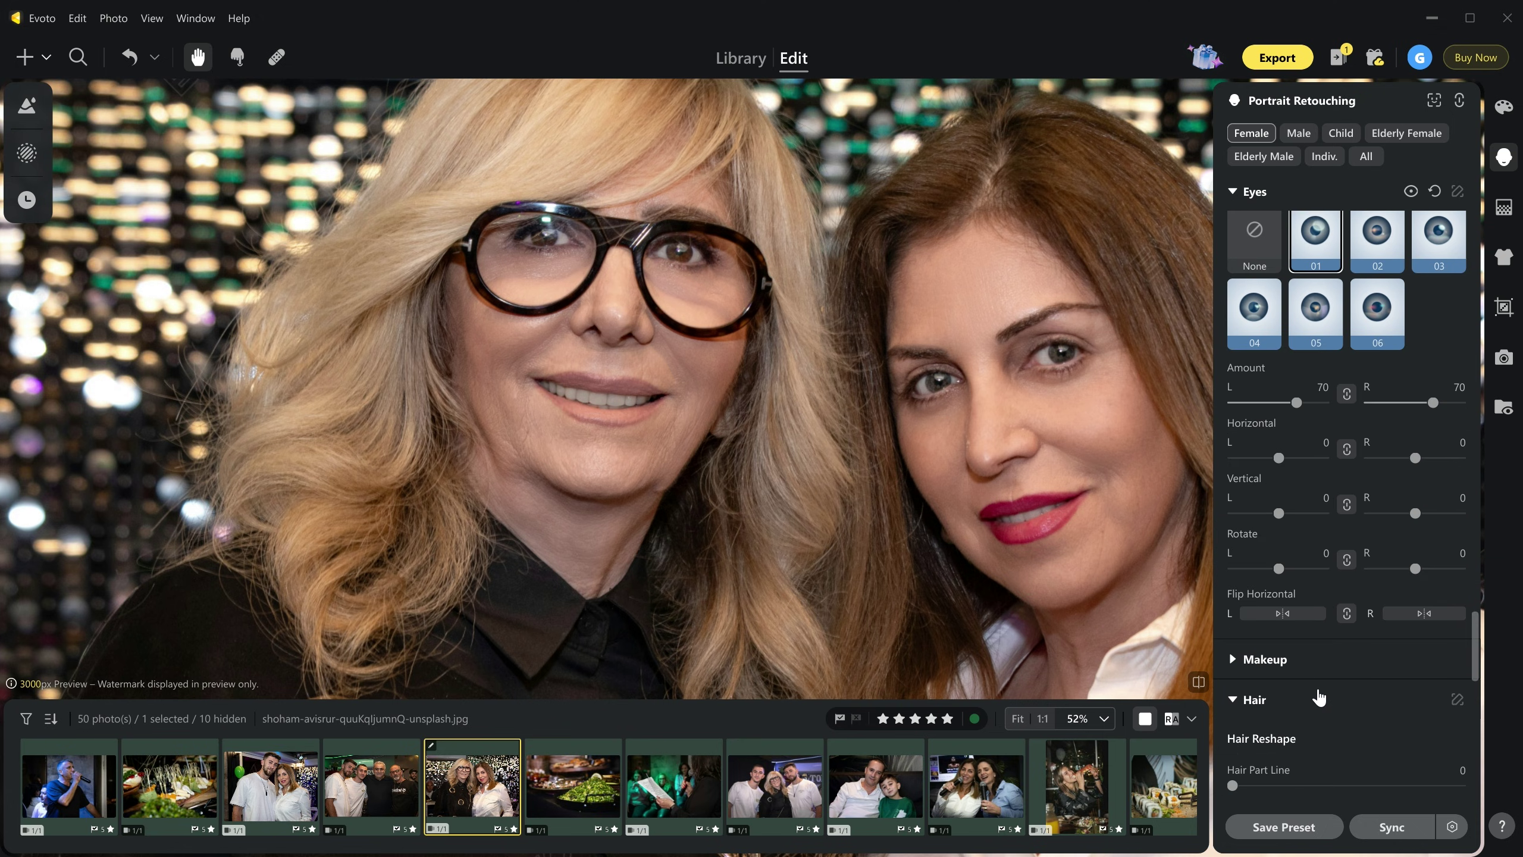
{"action": "scroll", "coordinate": [1319, 696], "scroll_direction": "down", "scroll_amount": 3}
{"action": "scroll", "coordinate": [1235, 558], "scroll_direction": "down", "scroll_amount": 5}
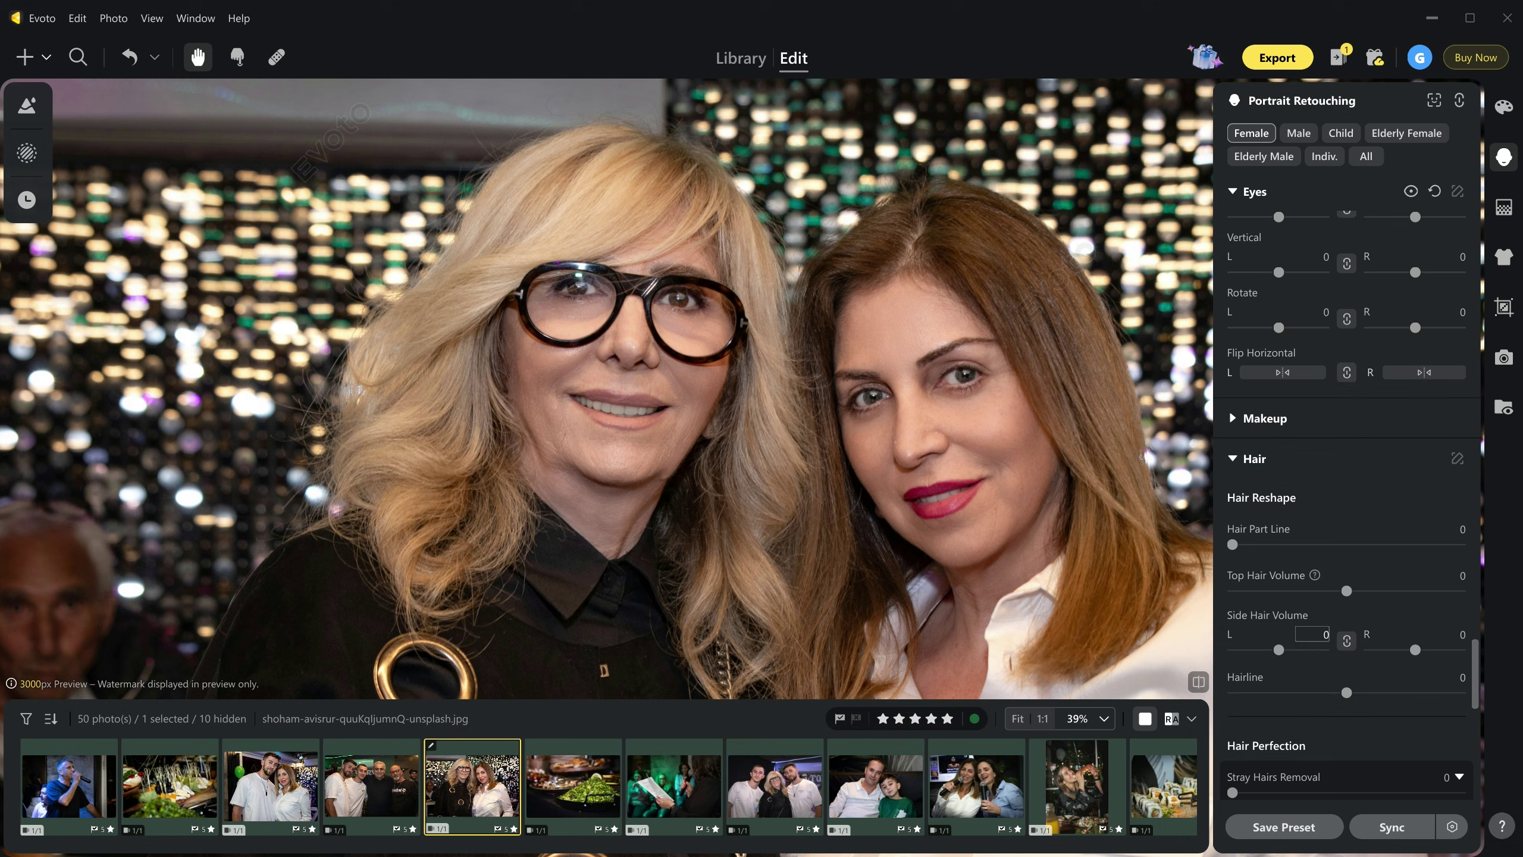
{"action": "left_click_drag", "start_coordinate": [1232, 552], "coordinate": [1364, 552]}
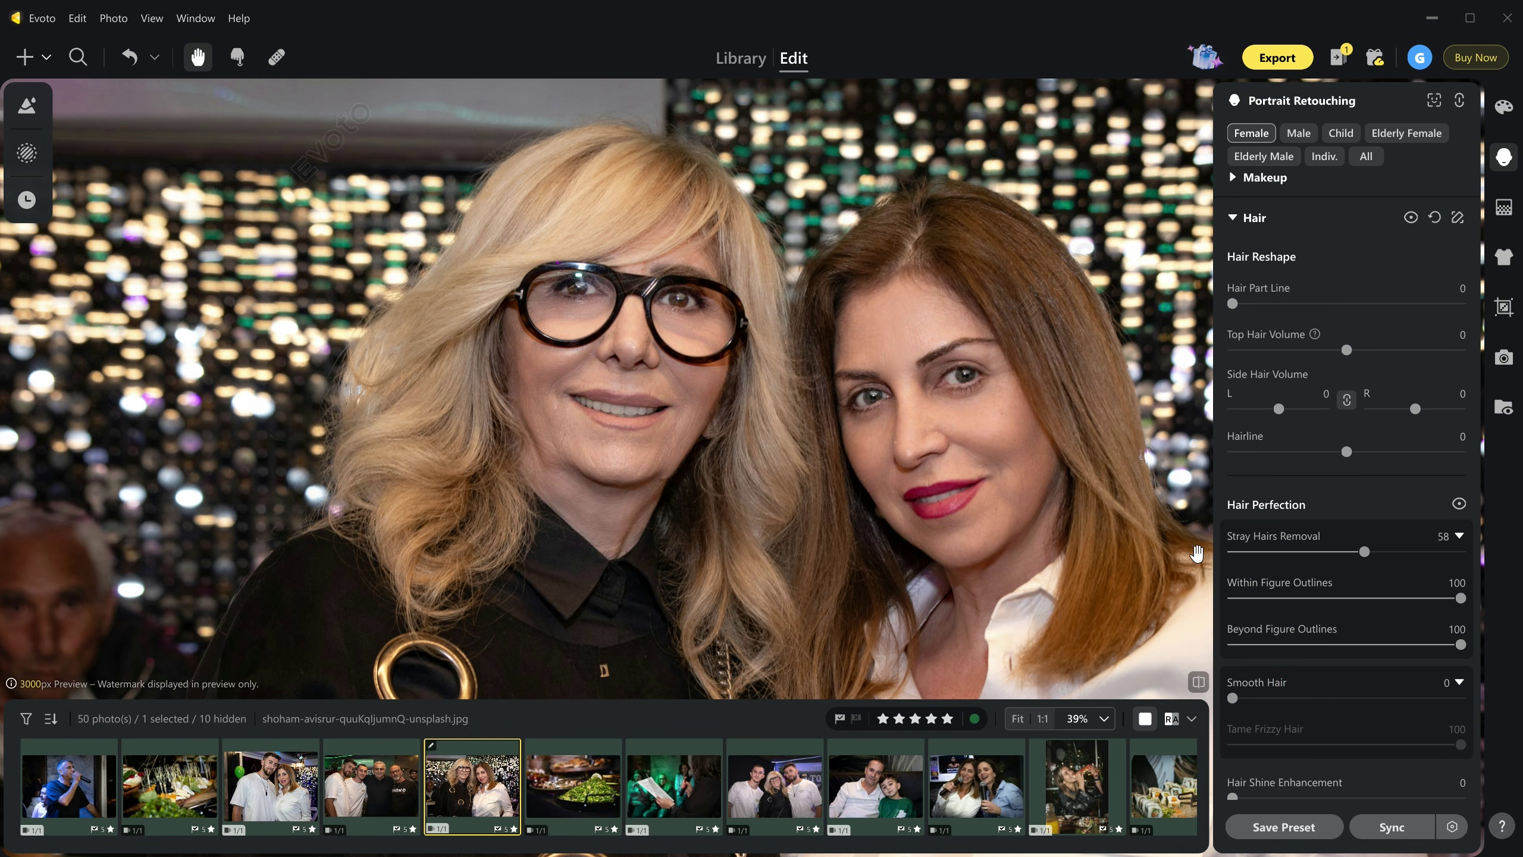
{"action": "left_click_drag", "start_coordinate": [1232, 698], "coordinate": [1369, 698]}
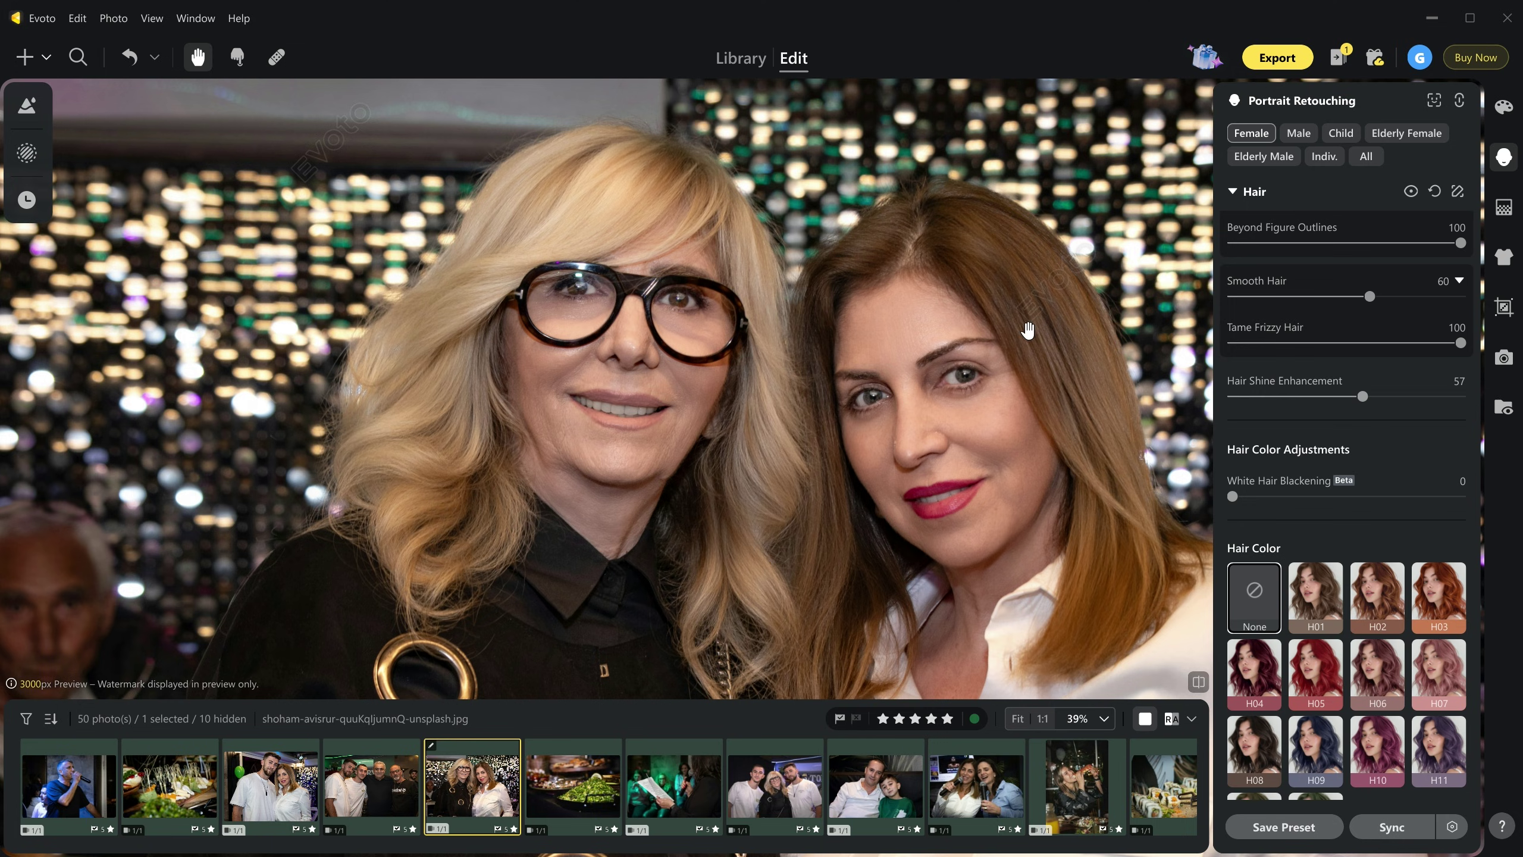
Step: In individual mode, give only the woman with glasses hair colour H01
{"action": "left_click", "coordinate": [1330, 158]}
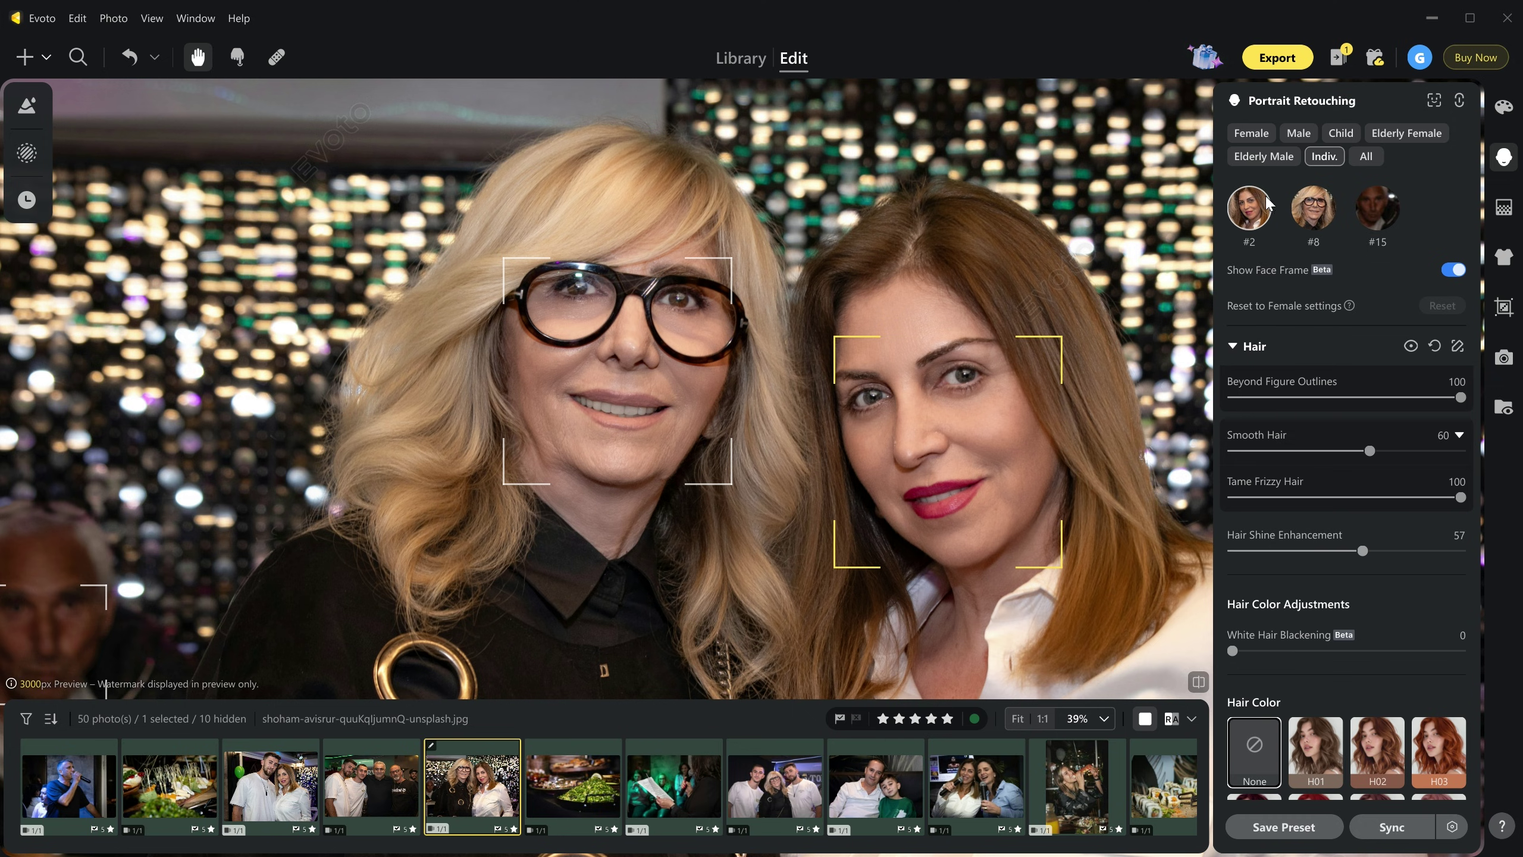
{"action": "left_click", "coordinate": [1311, 217]}
{"action": "scroll", "coordinate": [1395, 472], "scroll_direction": "down", "scroll_amount": 5}
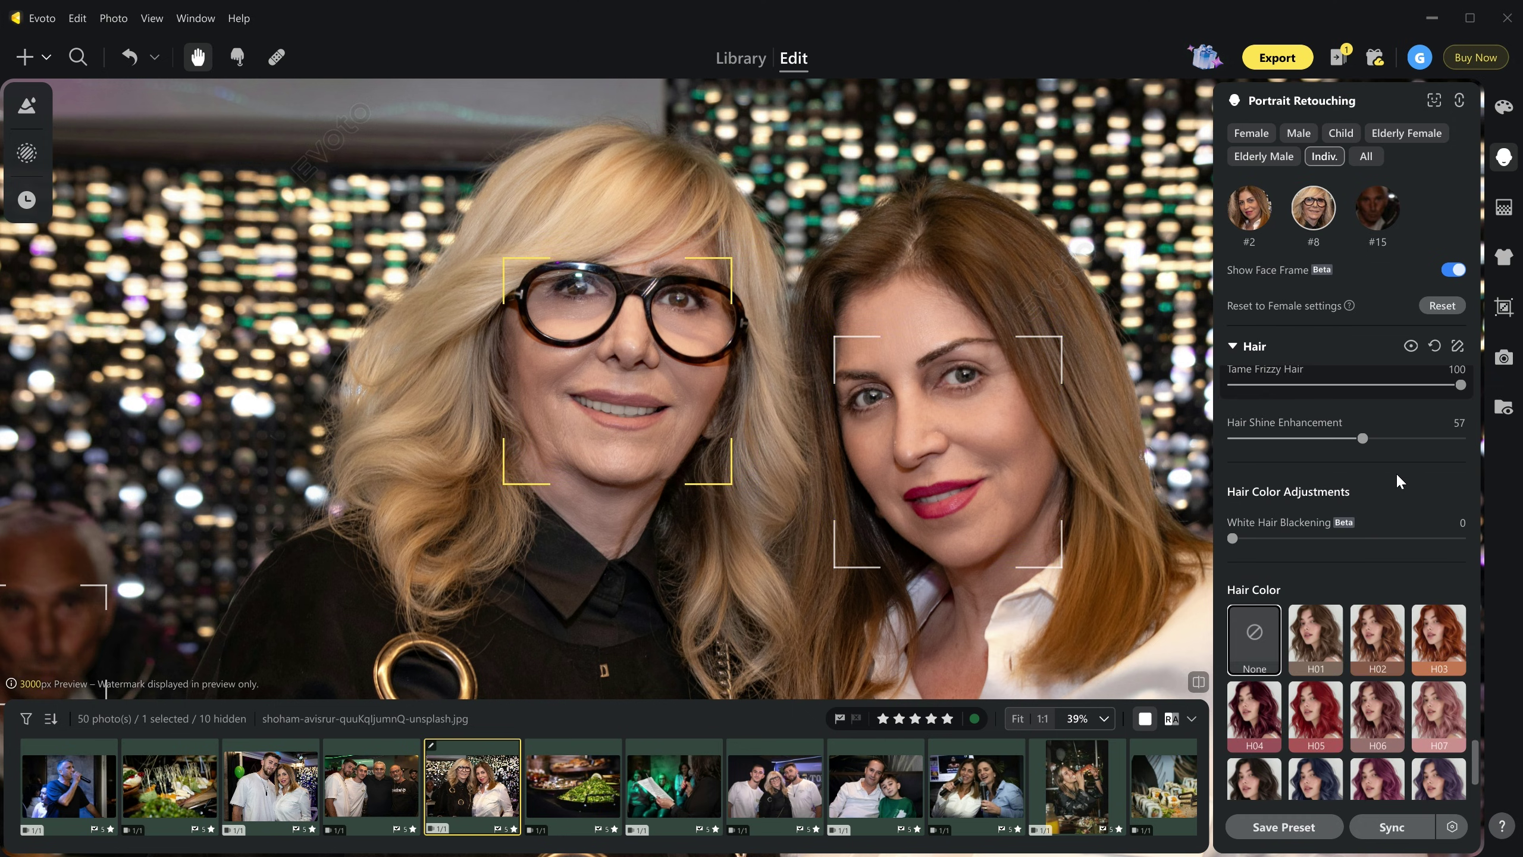
{"action": "left_click", "coordinate": [1311, 420]}
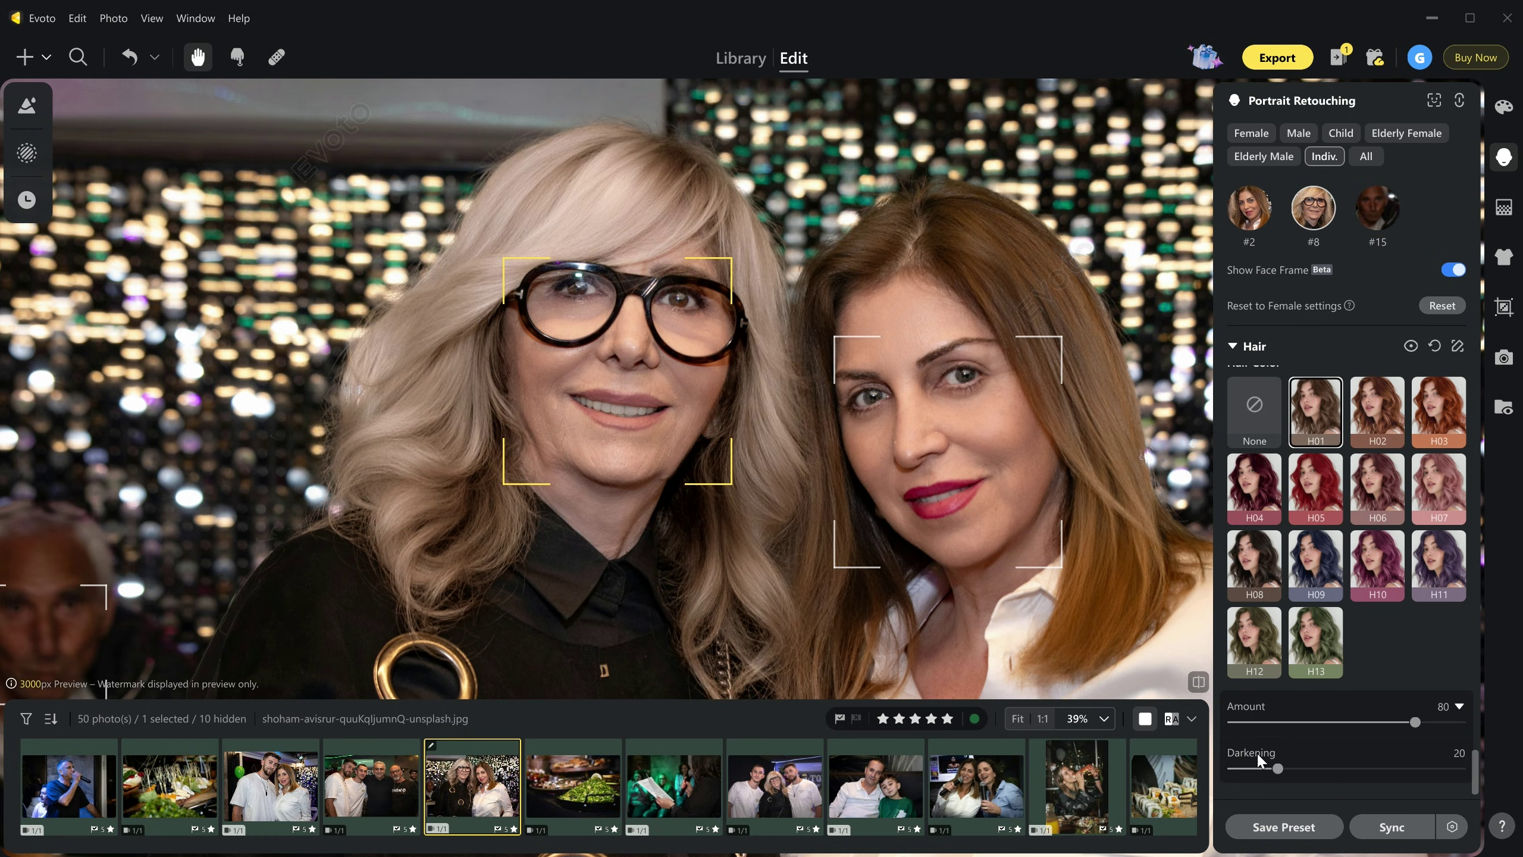
{"action": "left_click", "coordinate": [1197, 683]}
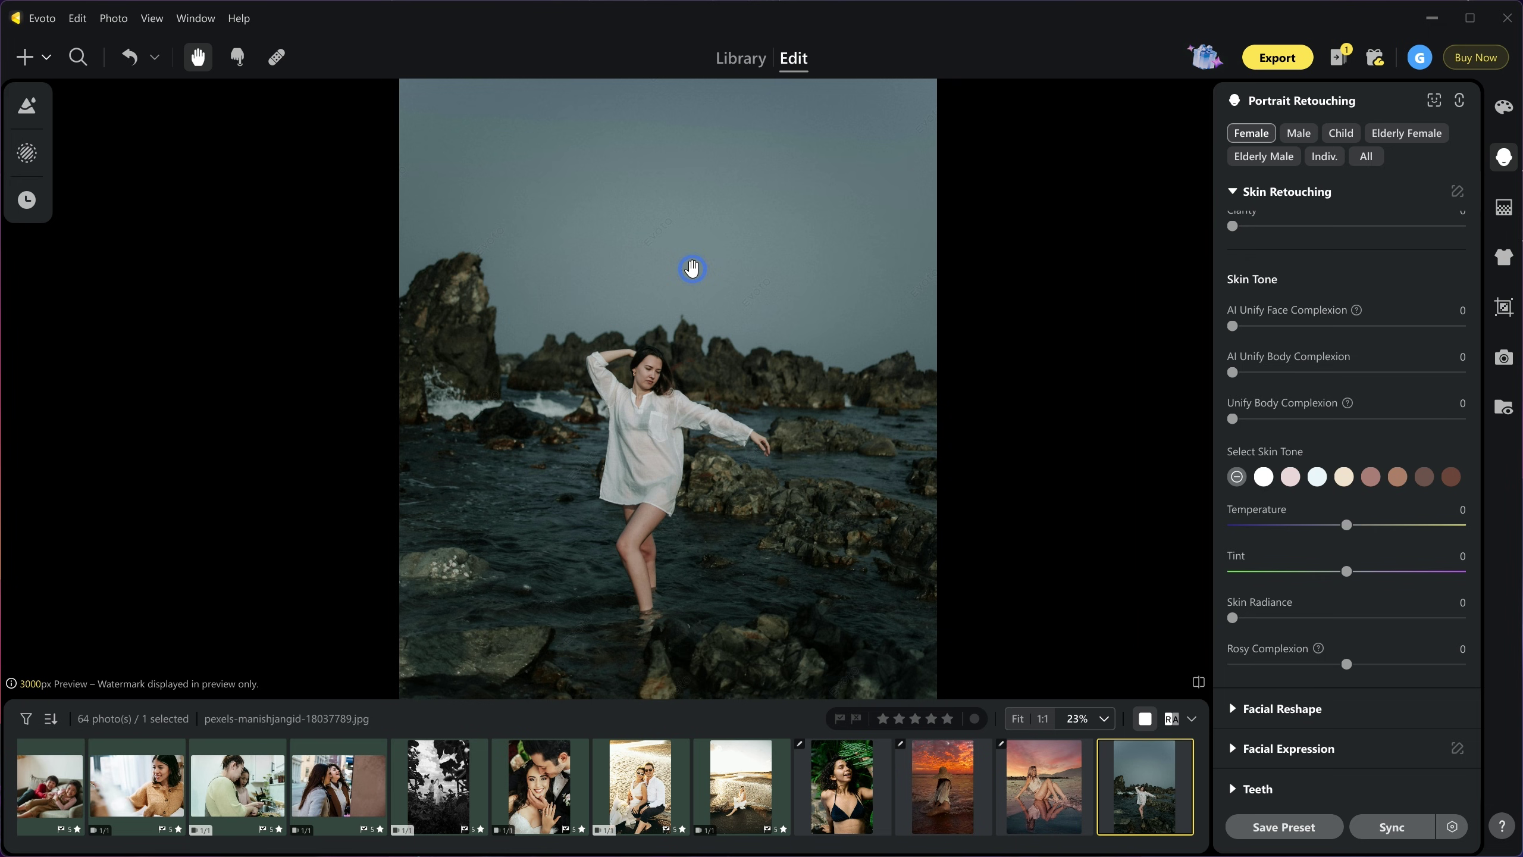
Step: Open Sky Replacement in Background Adjustments and try the starry night 01 sky
{"action": "left_click_drag", "start_coordinate": [708, 443], "coordinate": [716, 442]}
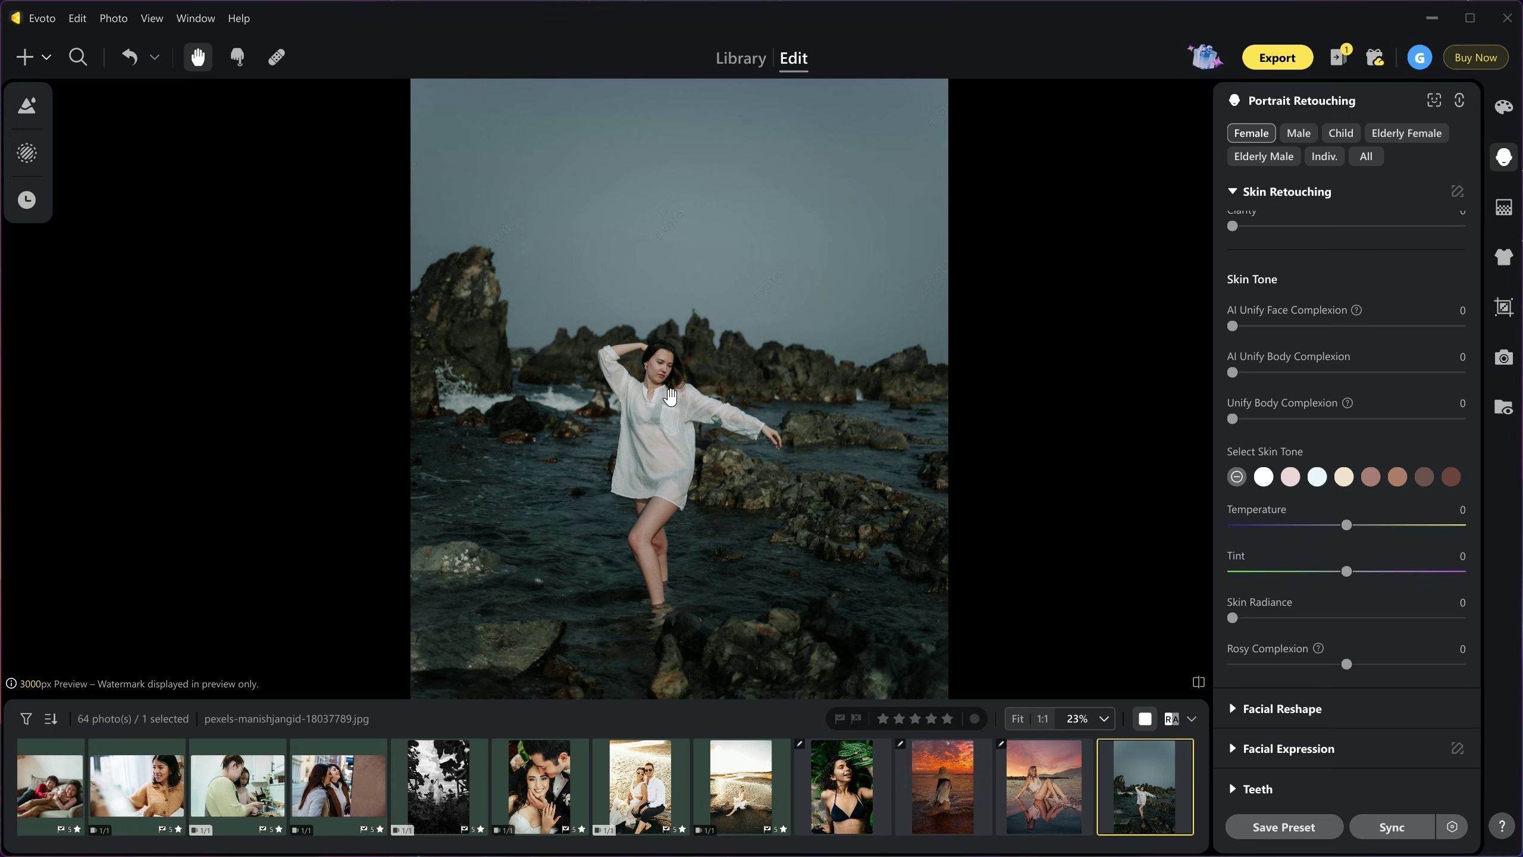
{"action": "scroll", "coordinate": [672, 404], "scroll_direction": "down", "scroll_amount": 1}
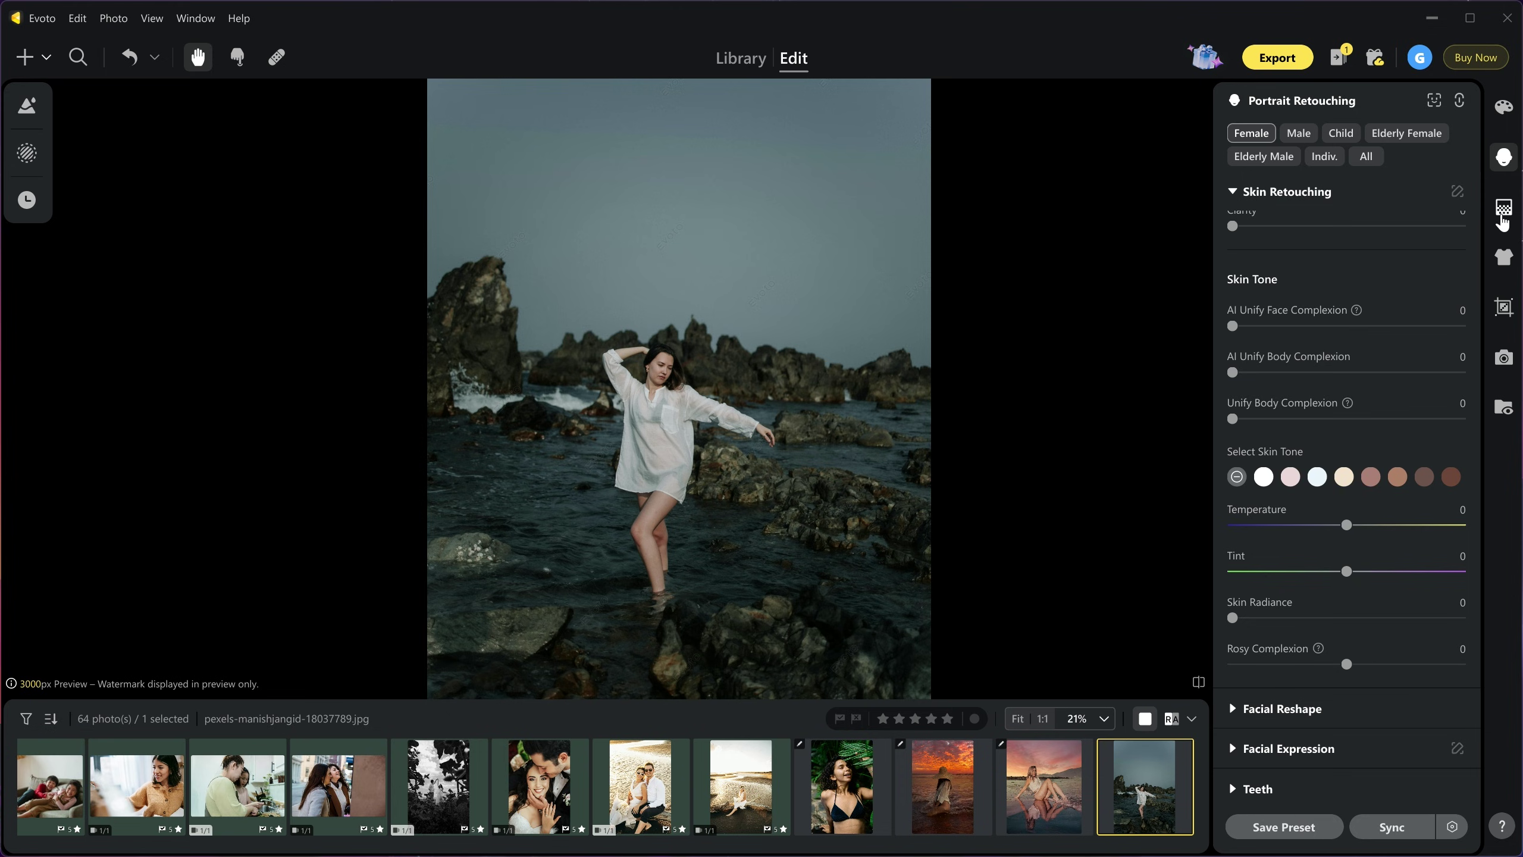
{"action": "left_click", "coordinate": [1503, 218]}
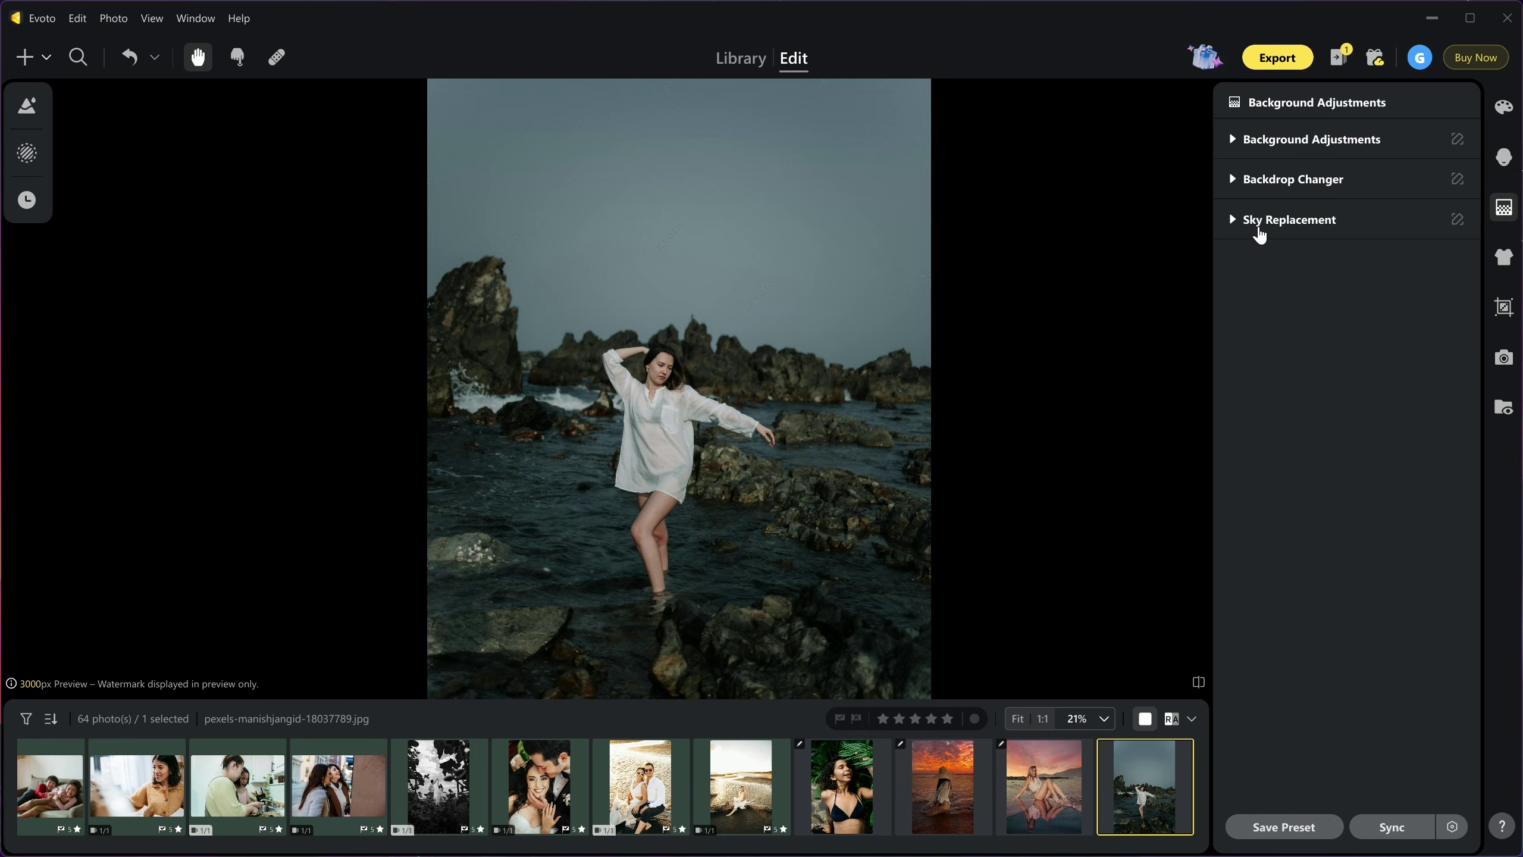
{"action": "left_click", "coordinate": [1252, 229]}
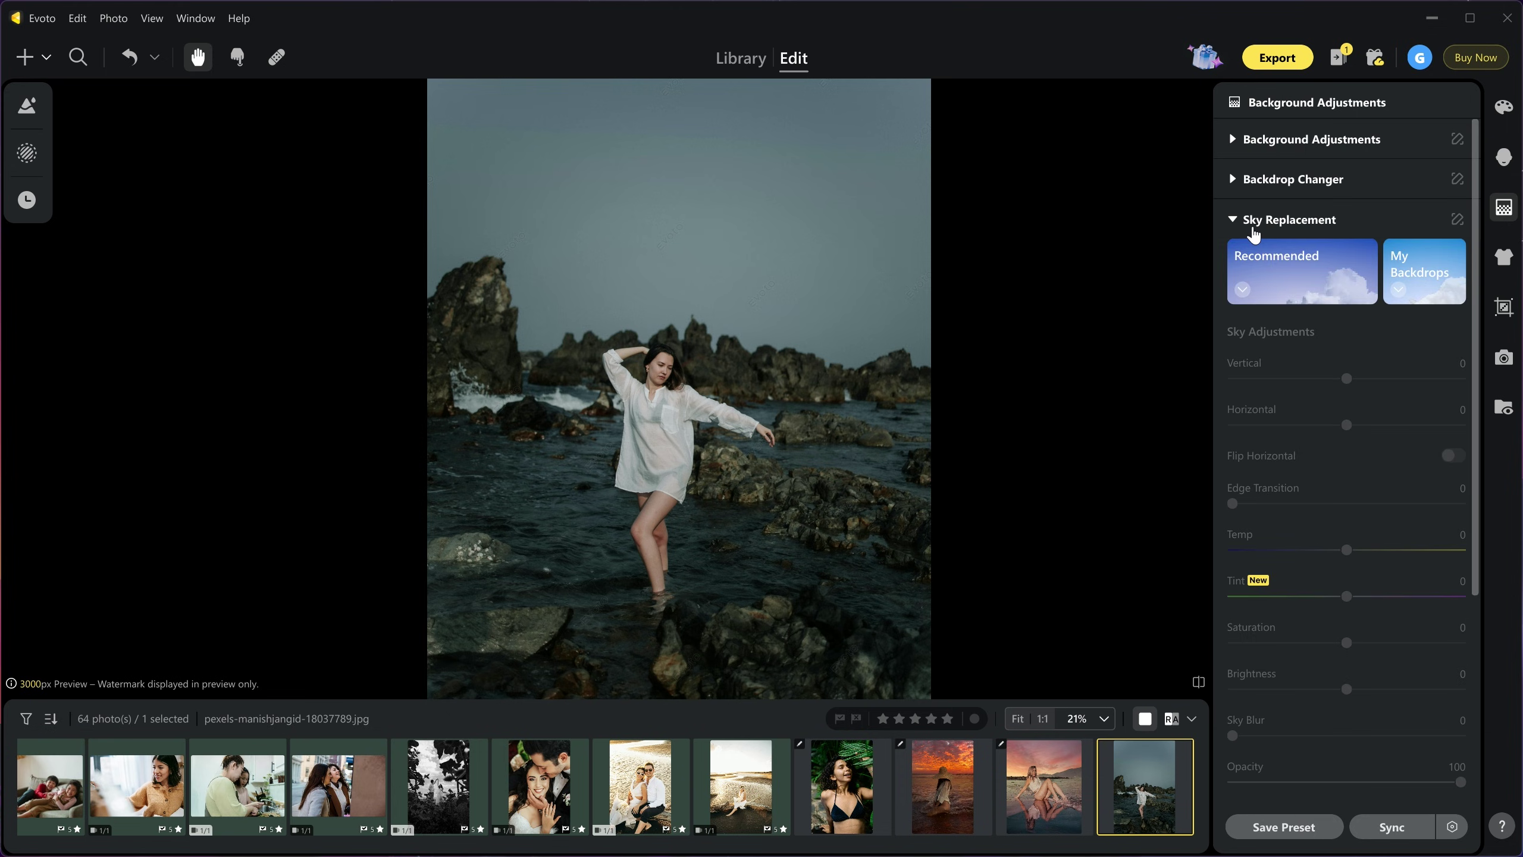
{"action": "left_click", "coordinate": [1289, 276]}
{"action": "left_click", "coordinate": [1339, 340]}
{"action": "left_click", "coordinate": [1399, 366]}
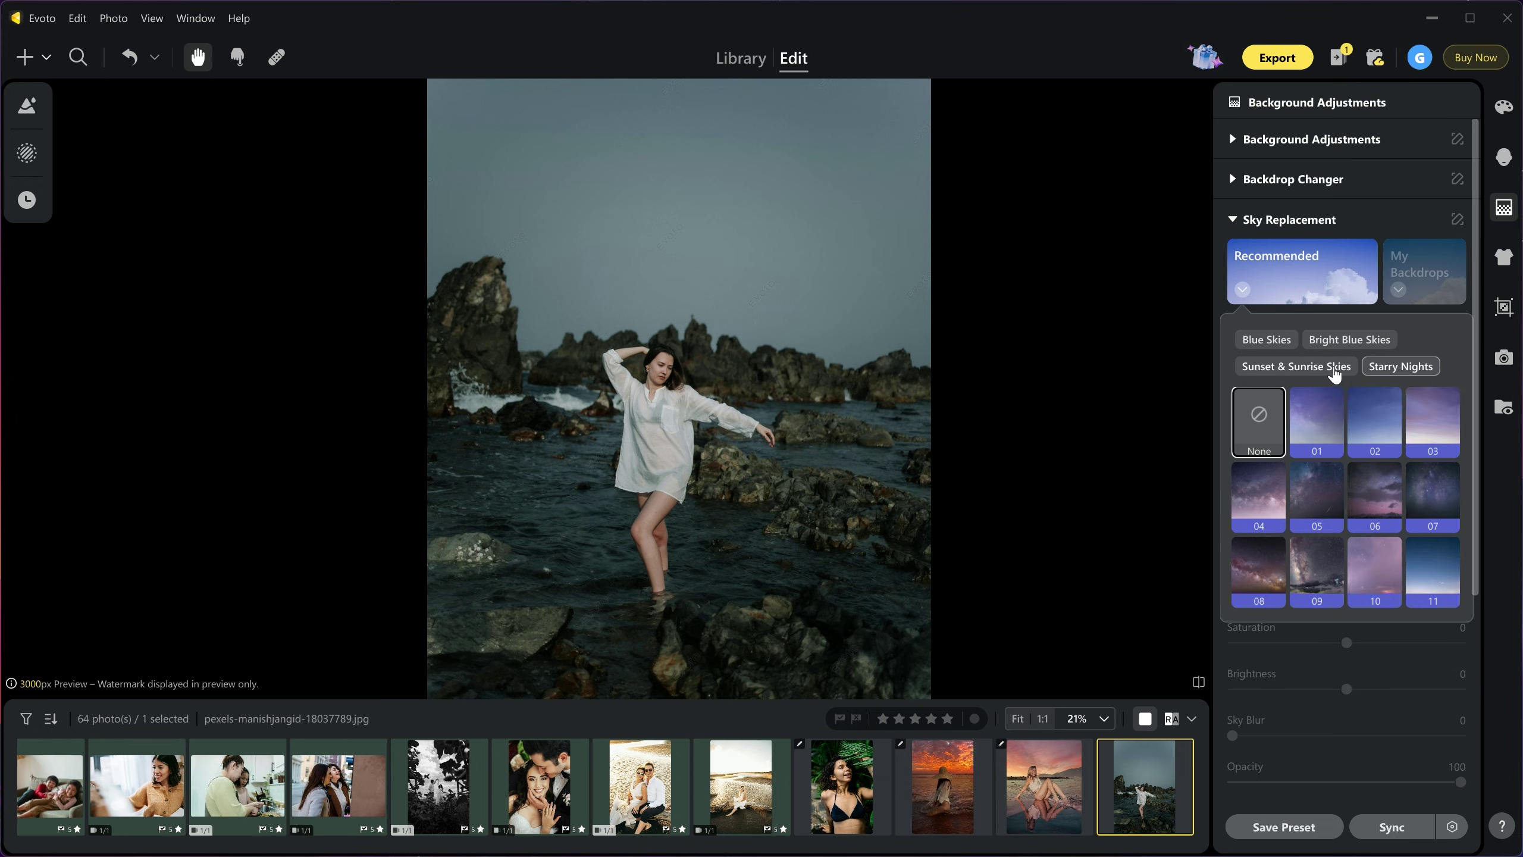
{"action": "left_click", "coordinate": [1317, 420]}
Step: Try pink sunset and cloudy presets, then settle on fiery orange sunset sky 20
{"action": "left_click", "coordinate": [1296, 366]}
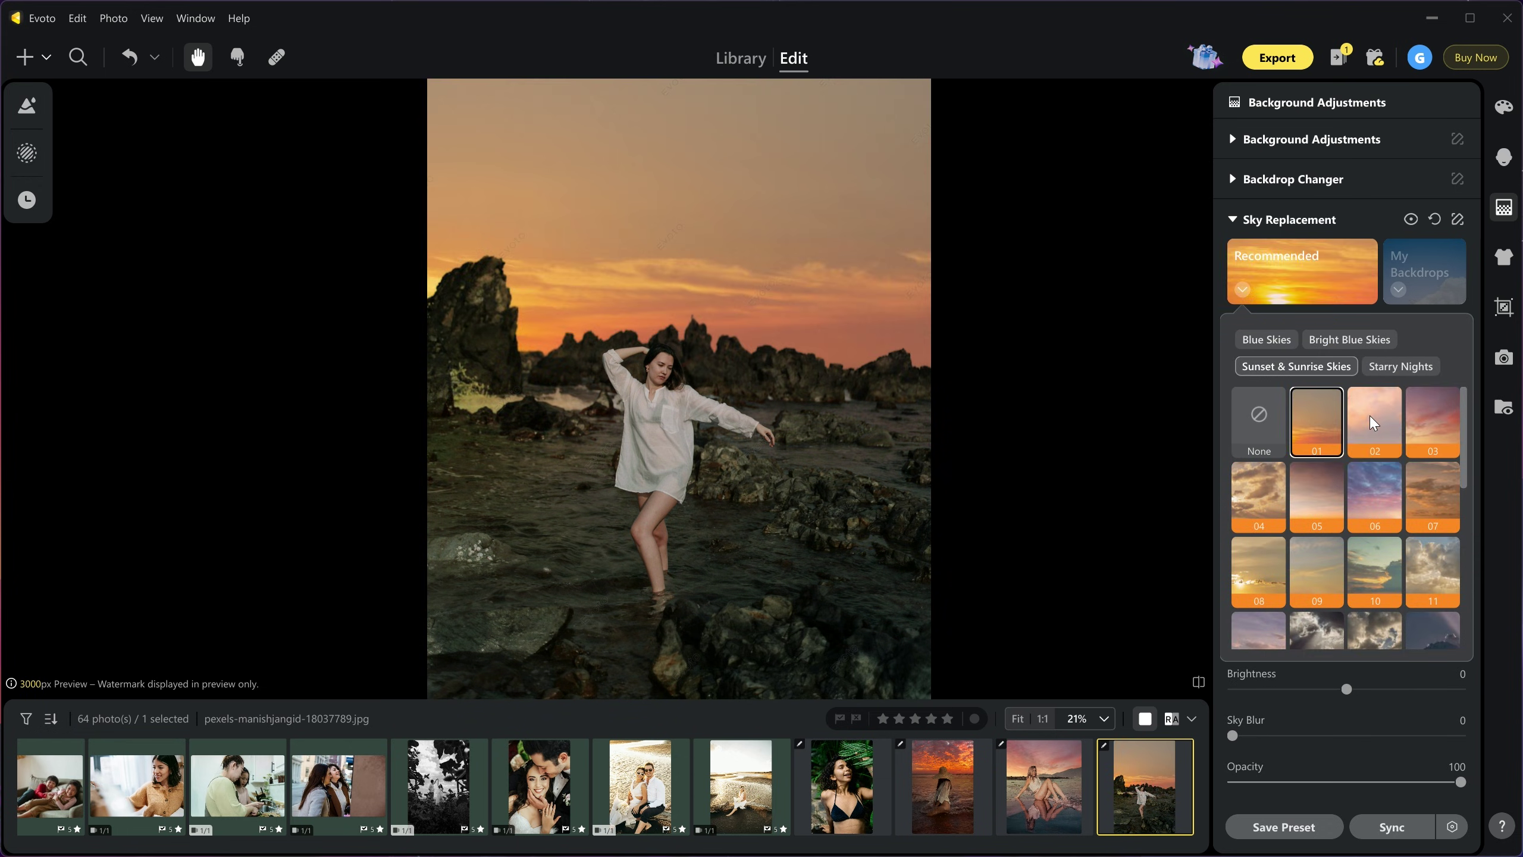
{"action": "left_click", "coordinate": [1430, 423]}
{"action": "left_click", "coordinate": [1301, 273]}
{"action": "left_click", "coordinate": [1301, 273]}
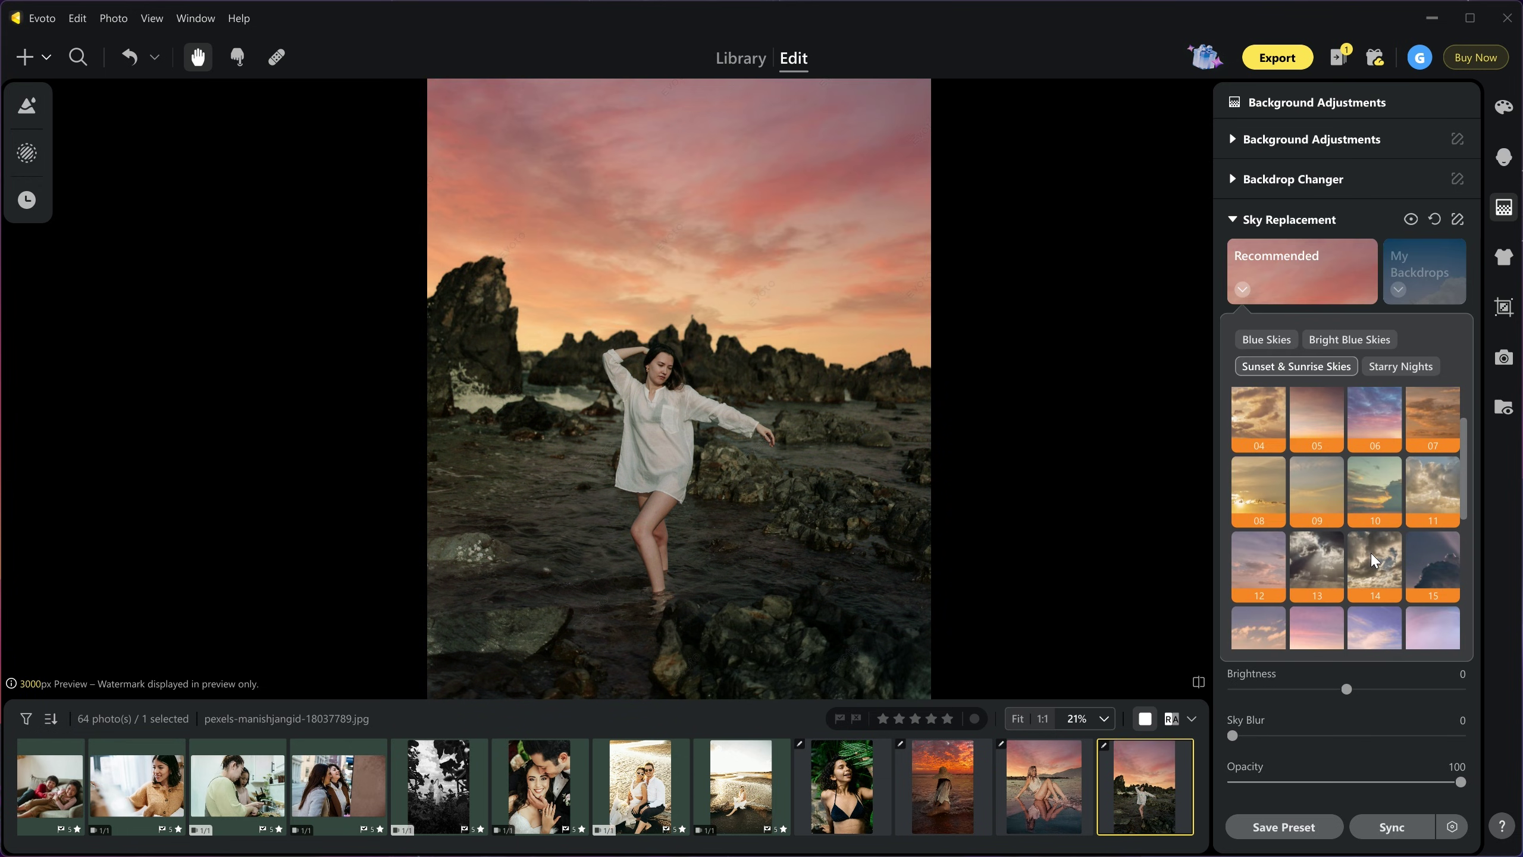
{"action": "scroll", "coordinate": [1373, 528], "scroll_direction": "down", "scroll_amount": 2}
{"action": "left_click", "coordinate": [1316, 564]}
{"action": "left_click", "coordinate": [1396, 558]}
{"action": "scroll", "coordinate": [1373, 540], "scroll_direction": "down", "scroll_amount": 2}
{"action": "left_click", "coordinate": [1258, 593]}
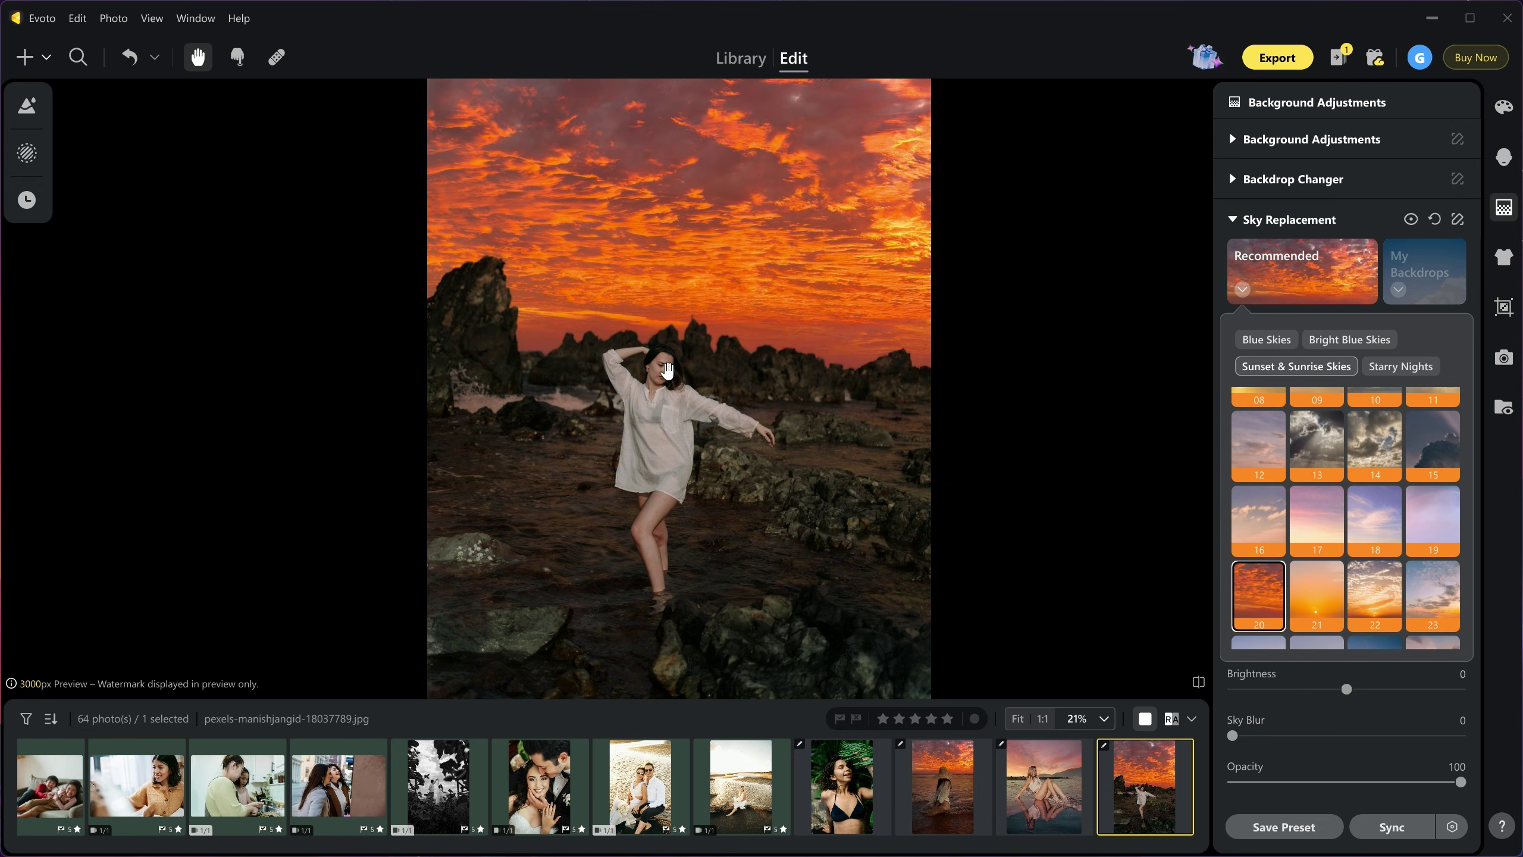
{"action": "scroll", "coordinate": [585, 312], "scroll_direction": "up", "scroll_amount": 5}
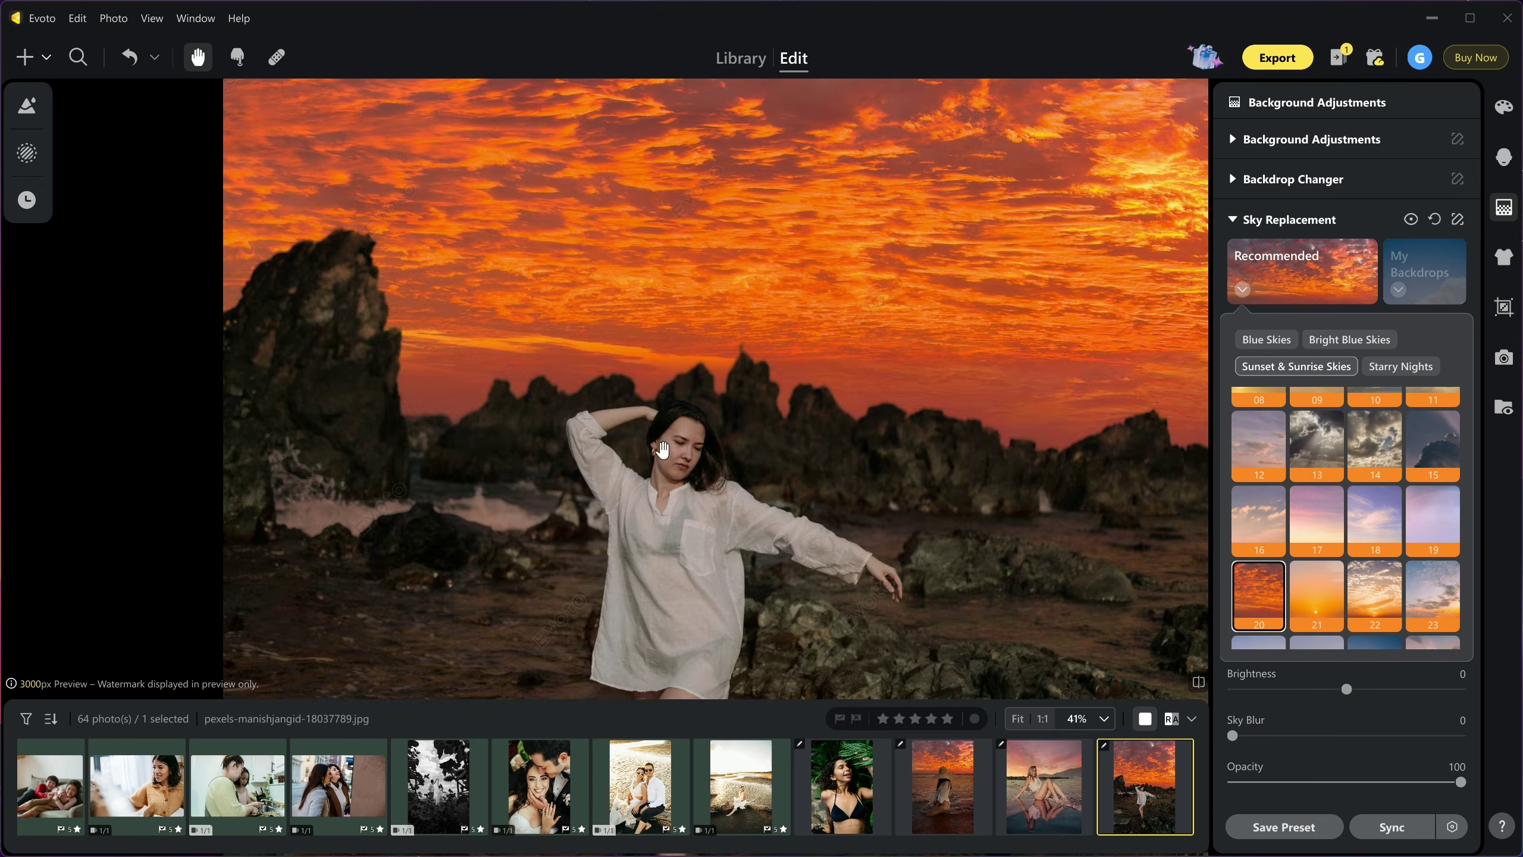
{"action": "scroll", "coordinate": [828, 336], "scroll_direction": "down", "scroll_amount": 5}
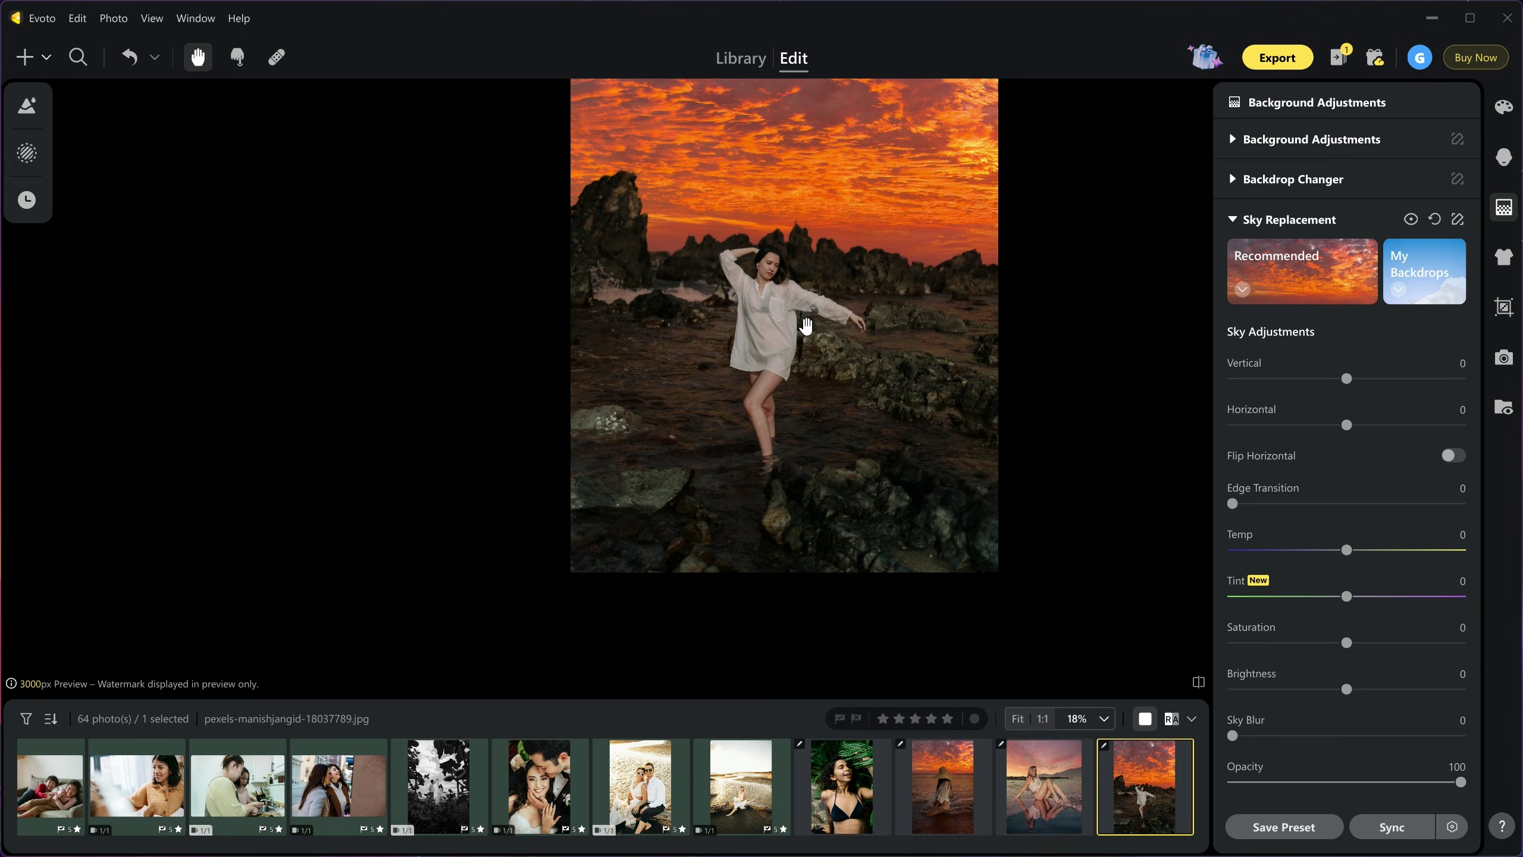
{"action": "scroll", "coordinate": [878, 343], "scroll_direction": "up", "scroll_amount": 3}
{"action": "scroll", "coordinate": [877, 299], "scroll_direction": "down", "scroll_amount": 3}
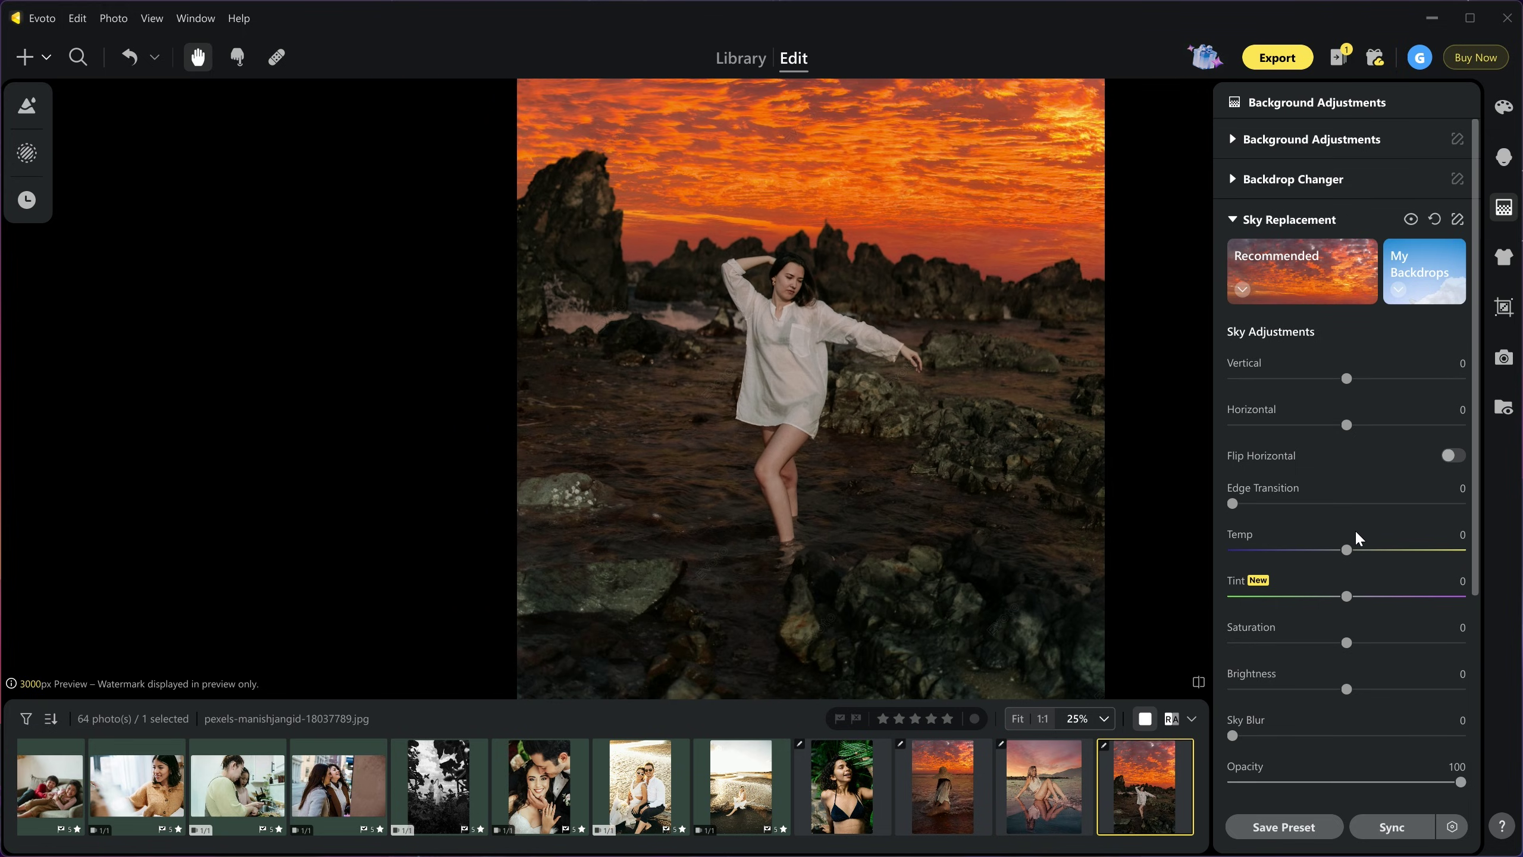
{"action": "scroll", "coordinate": [1355, 540], "scroll_direction": "down", "scroll_amount": 5}
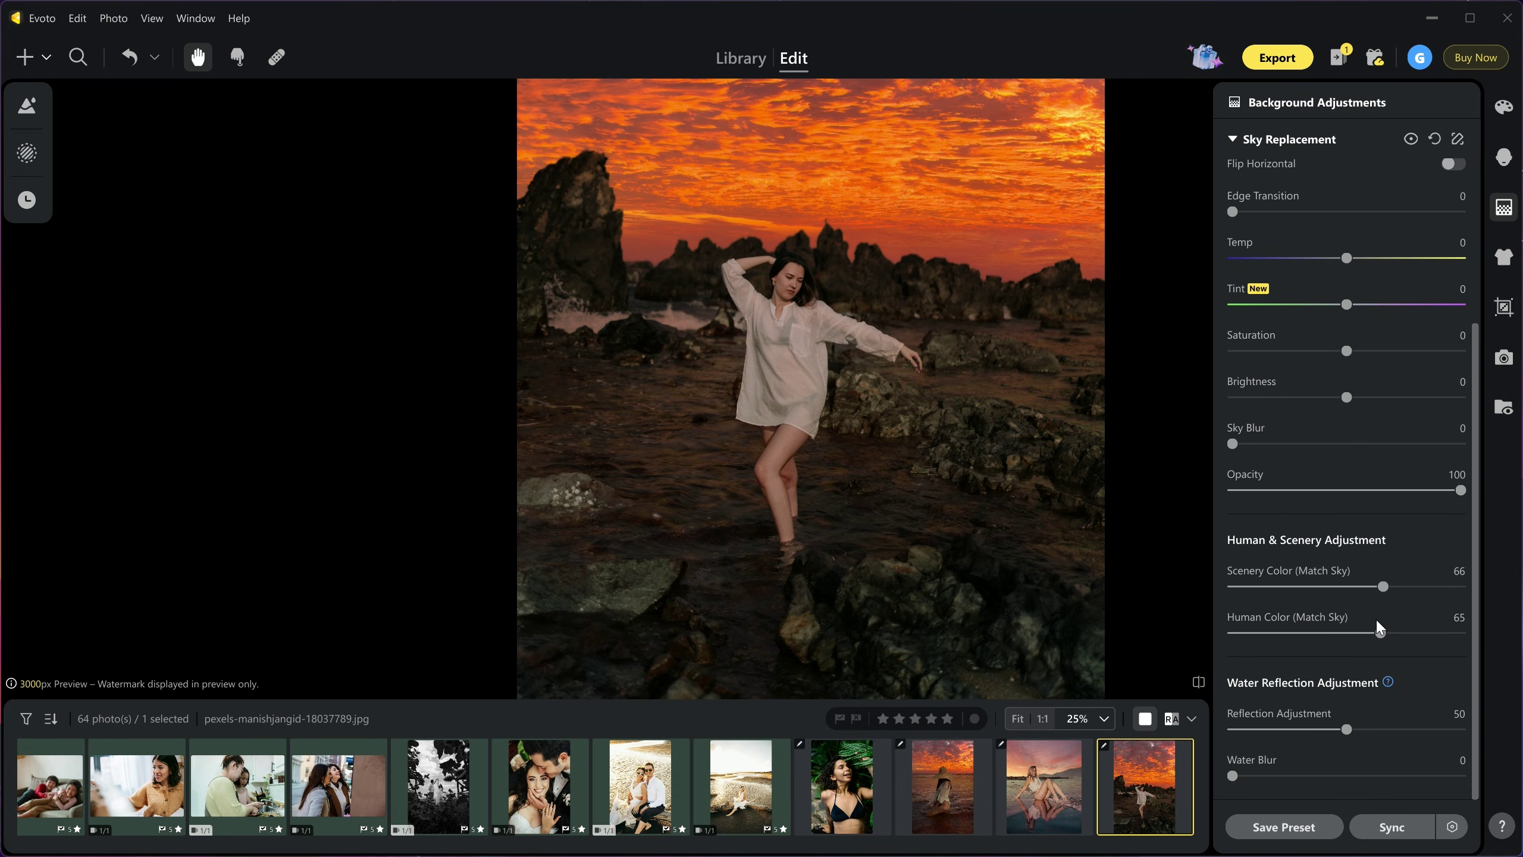
Step: Set Reflection Adjustment to 74 and Water Blur to 28, checking against the original grey sky
{"action": "left_click", "coordinate": [1198, 683]}
{"action": "left_click", "coordinate": [1198, 682]}
{"action": "scroll", "coordinate": [911, 389], "scroll_direction": "down", "scroll_amount": 3}
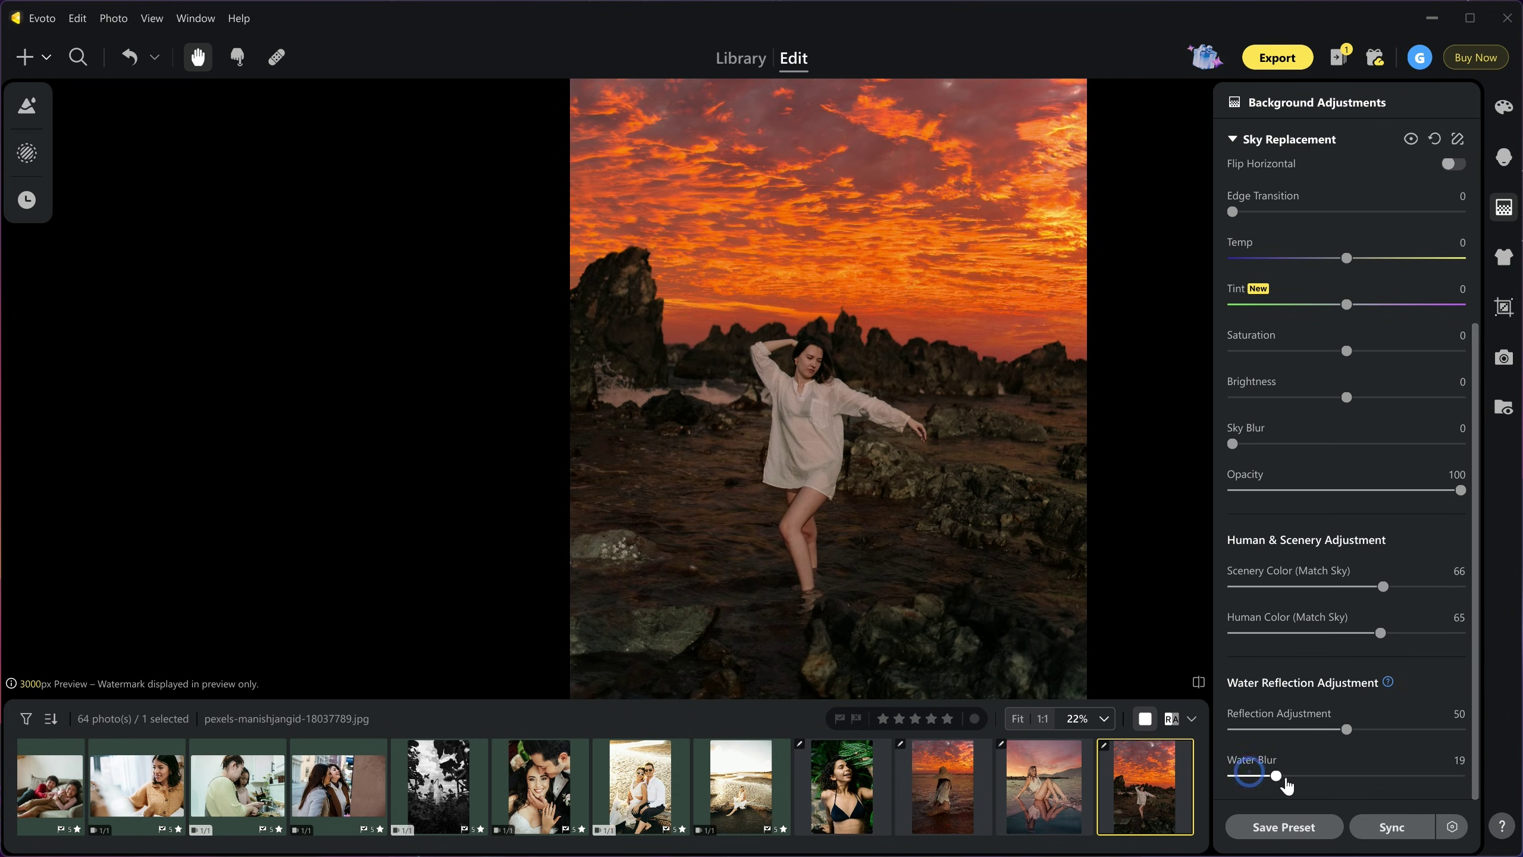
{"action": "left_click_drag", "start_coordinate": [1285, 779], "coordinate": [1305, 776]}
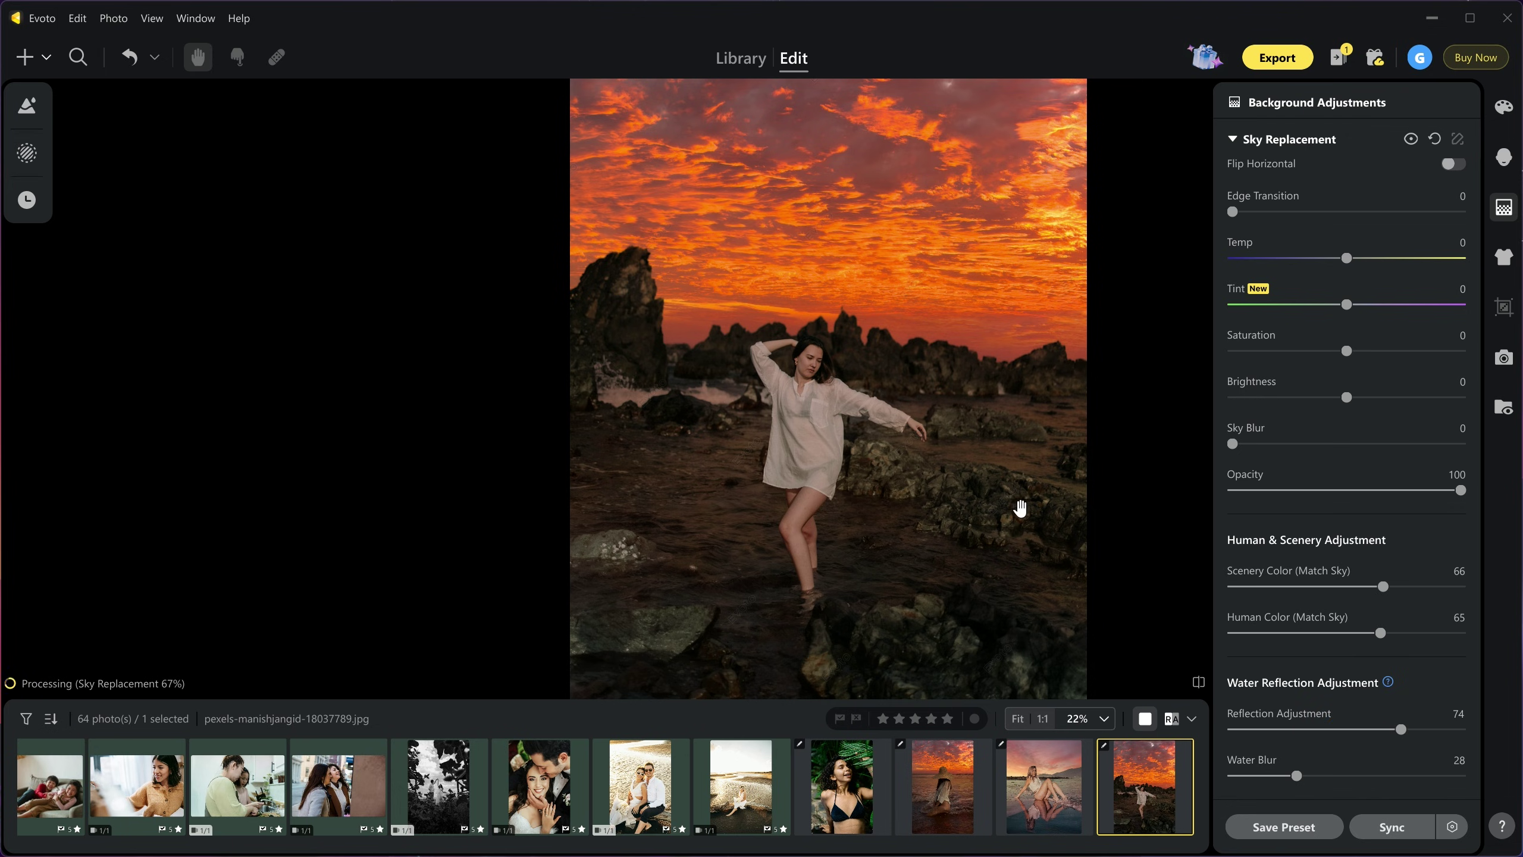
{"action": "left_click", "coordinate": [1197, 683]}
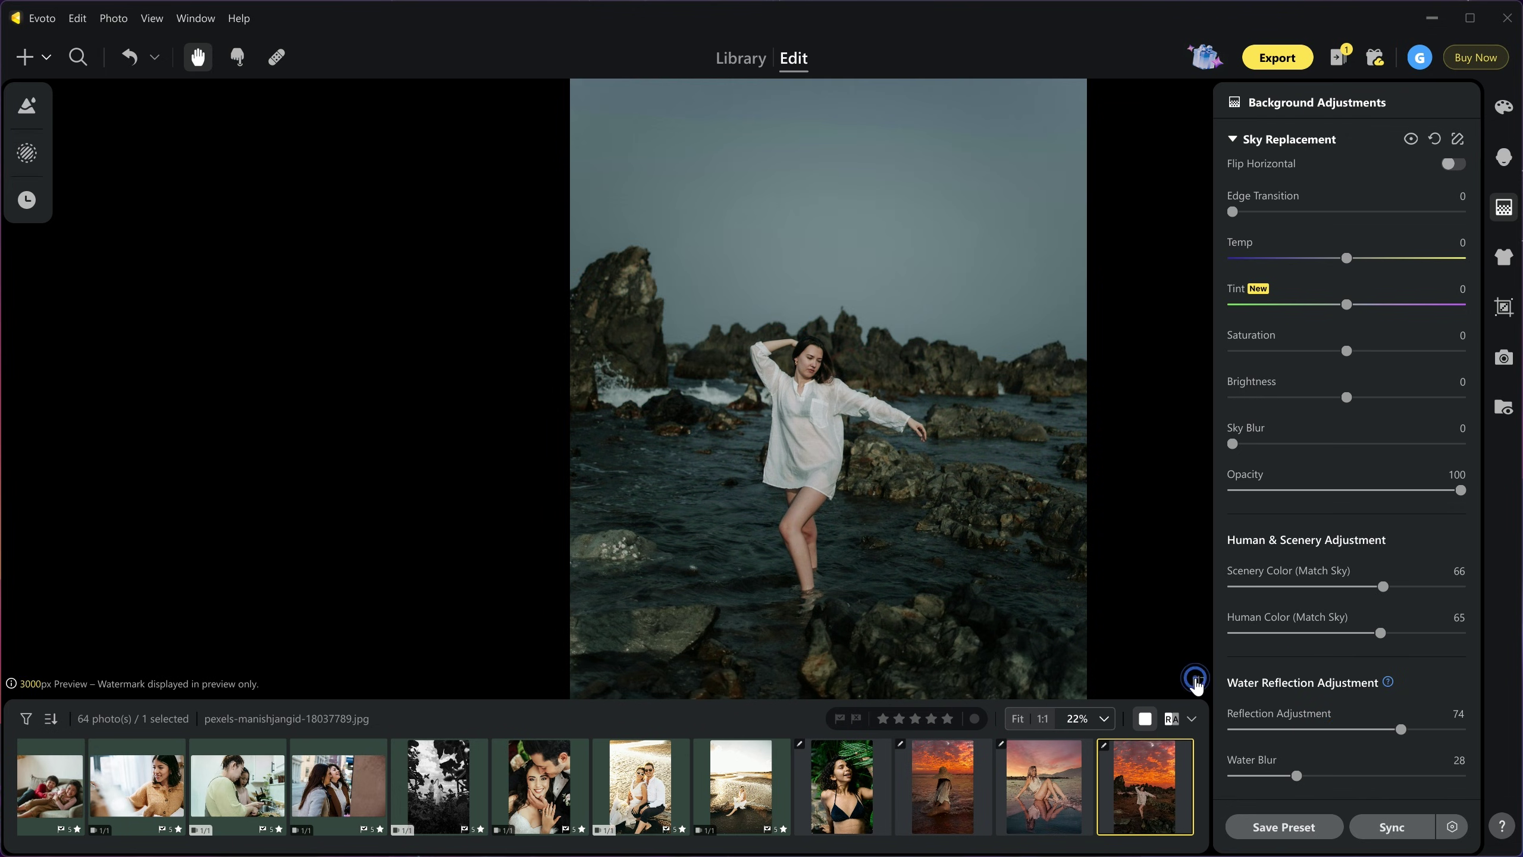
{"action": "left_click", "coordinate": [1198, 683]}
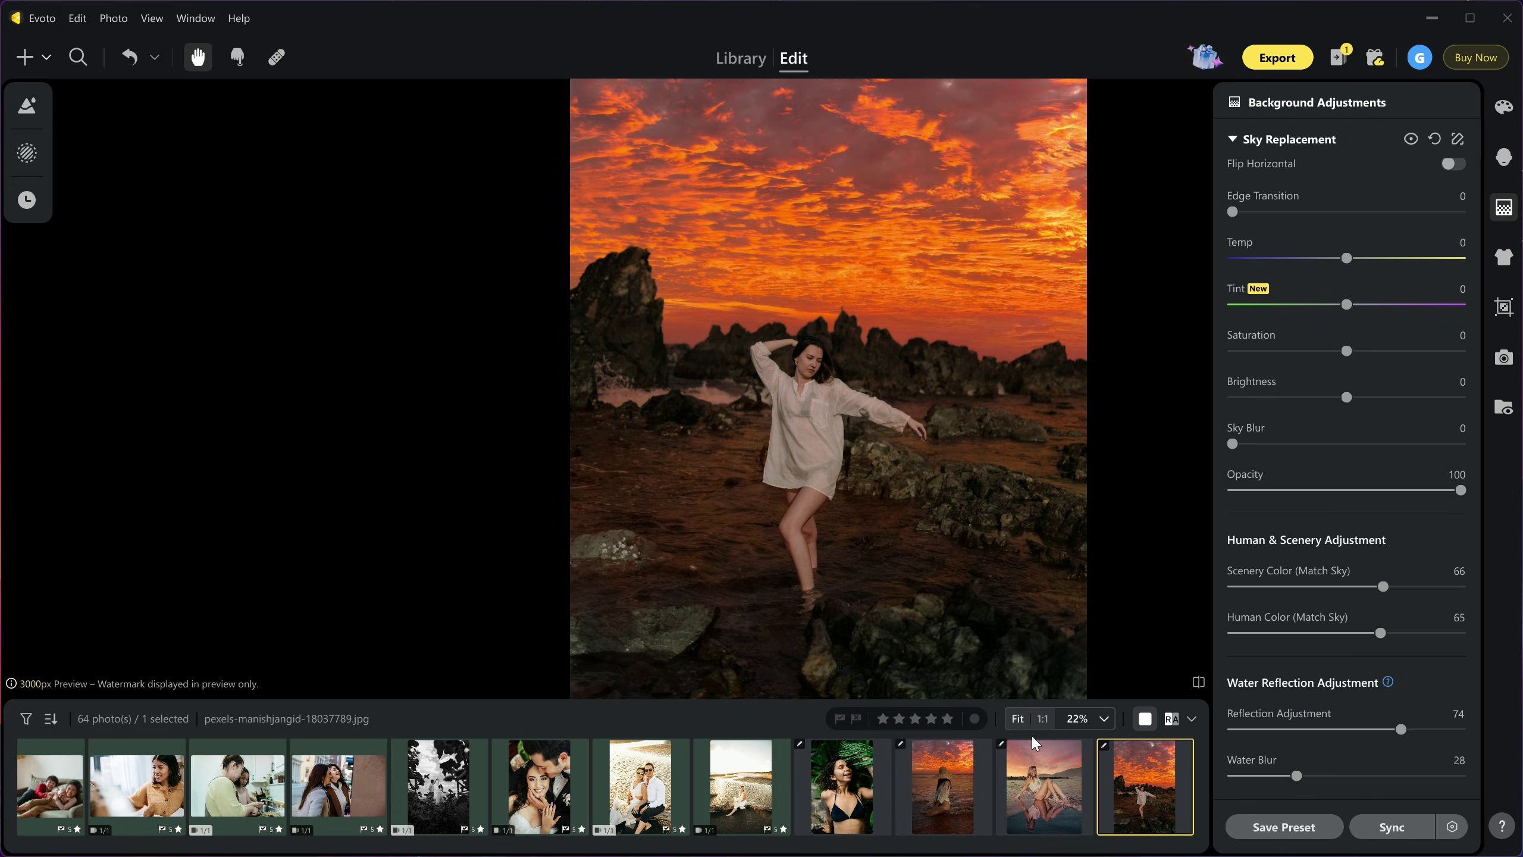
Step: Open the woman-in-hat photo and compare its original and sunset-sky versions
{"action": "left_click", "coordinate": [1035, 746]}
{"action": "left_click", "coordinate": [1198, 683]}
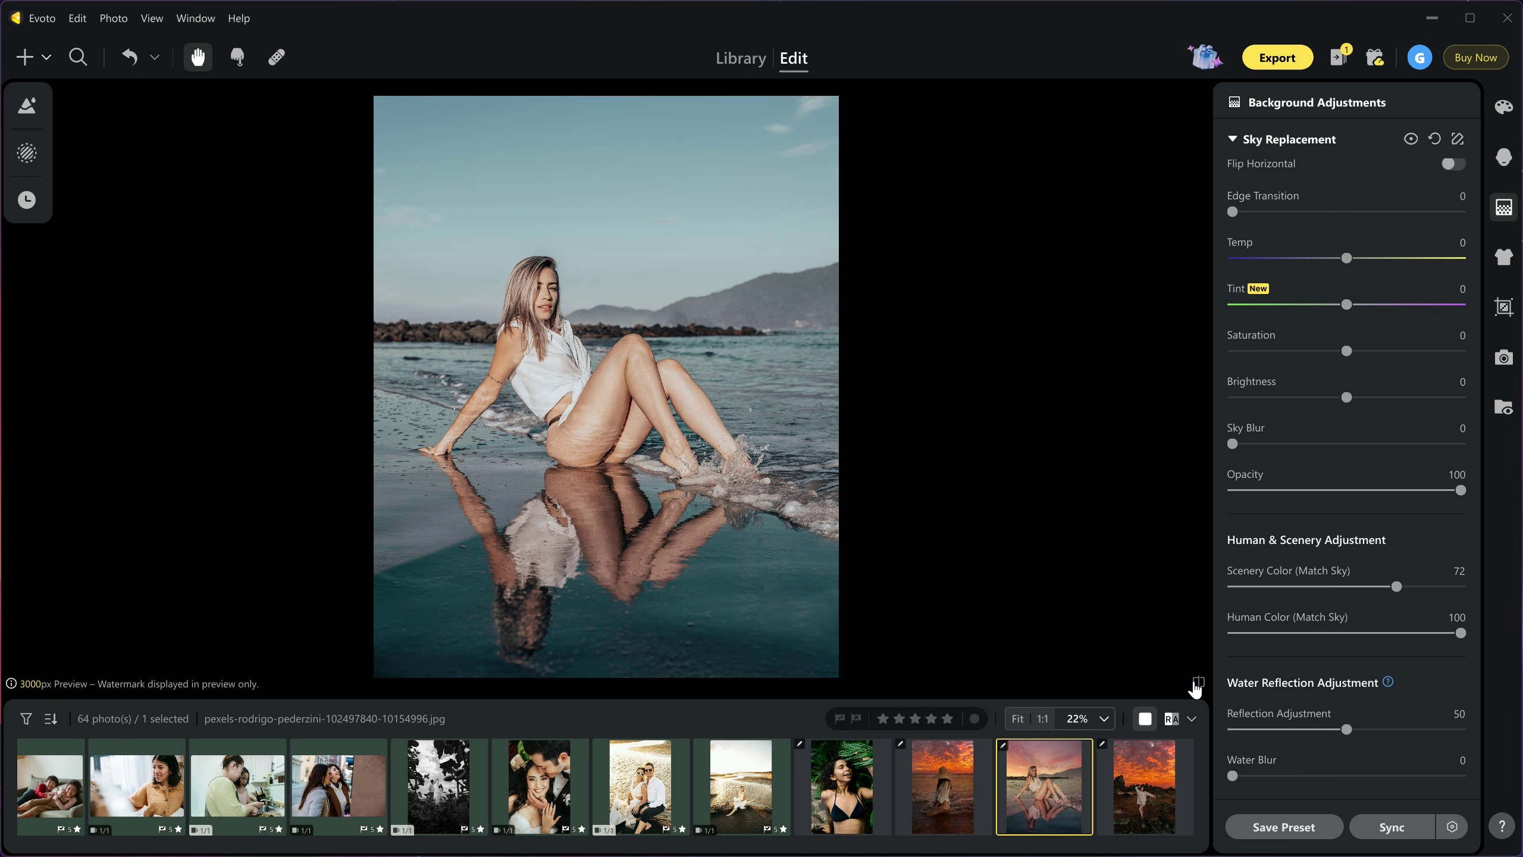
{"action": "left_click", "coordinate": [1197, 683]}
{"action": "left_click", "coordinate": [943, 786]}
{"action": "left_click", "coordinate": [1198, 683]}
{"action": "left_click", "coordinate": [1199, 684]}
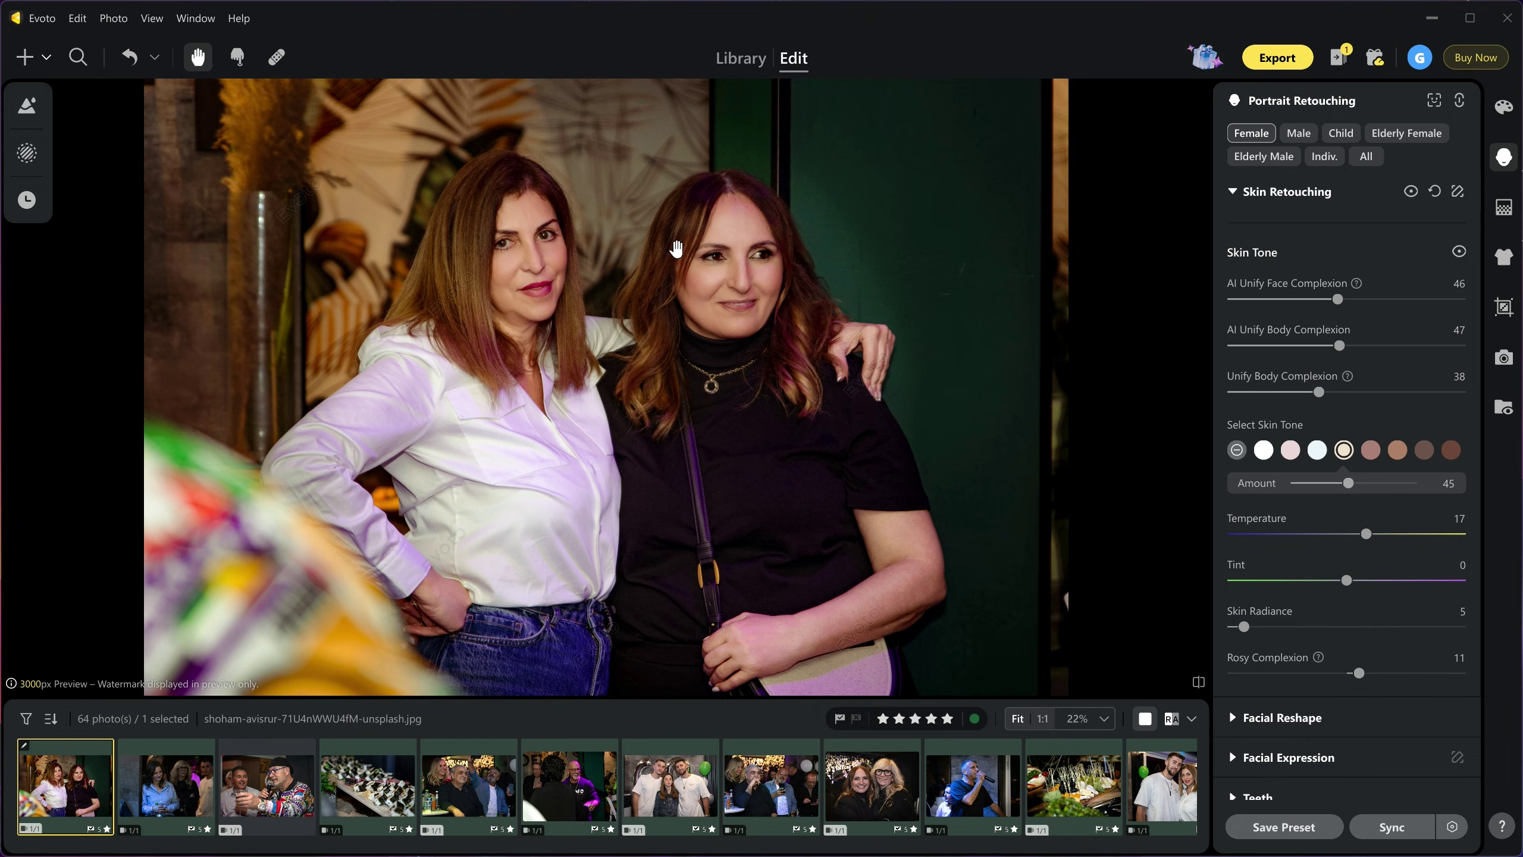
Step: Compare the retouched two-women portrait against its original, ending on the retouched version
{"action": "scroll", "coordinate": [690, 288], "scroll_direction": "up", "scroll_amount": 2}
{"action": "left_click", "coordinate": [1198, 683]}
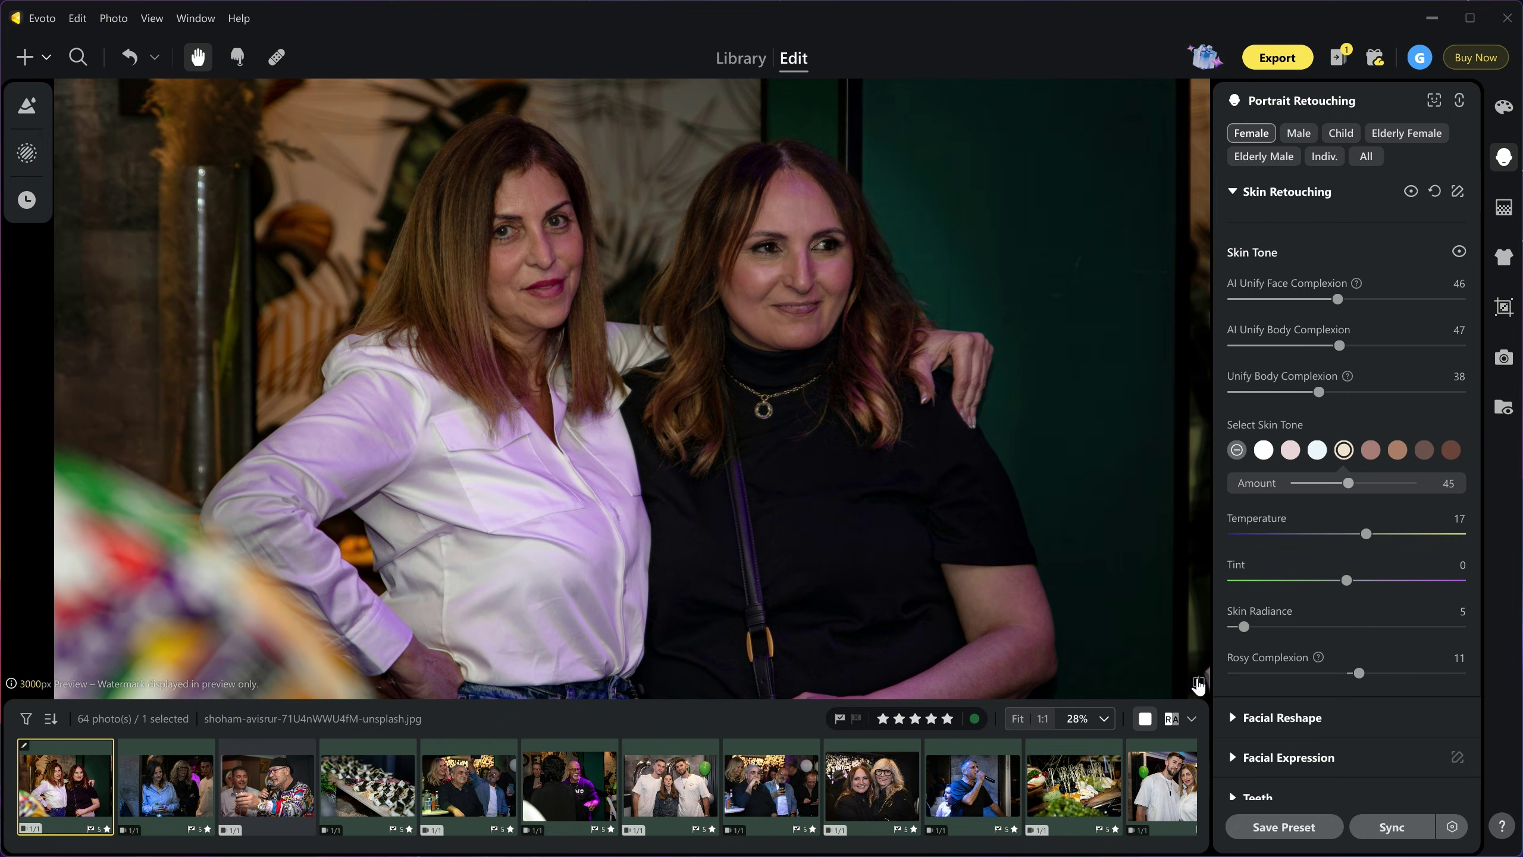
{"action": "left_click", "coordinate": [1198, 683]}
{"action": "left_click", "coordinate": [1198, 684]}
{"action": "left_click", "coordinate": [1197, 684]}
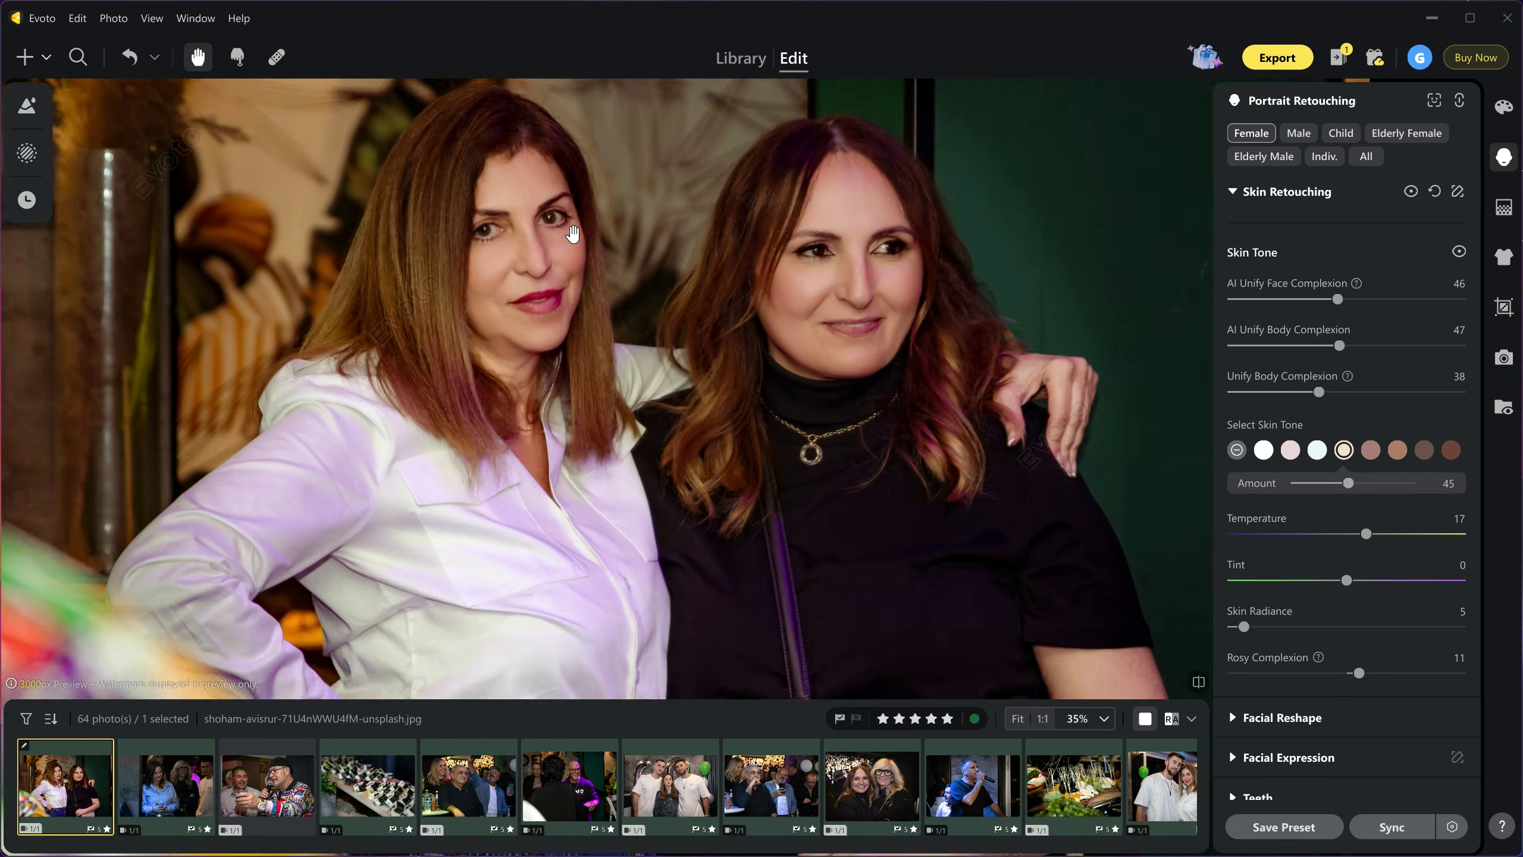
Step: Select event thumbnails until 12 photos are selected and bring up Sync Settings
{"action": "scroll", "coordinate": [609, 248], "scroll_direction": "down", "scroll_amount": 1}
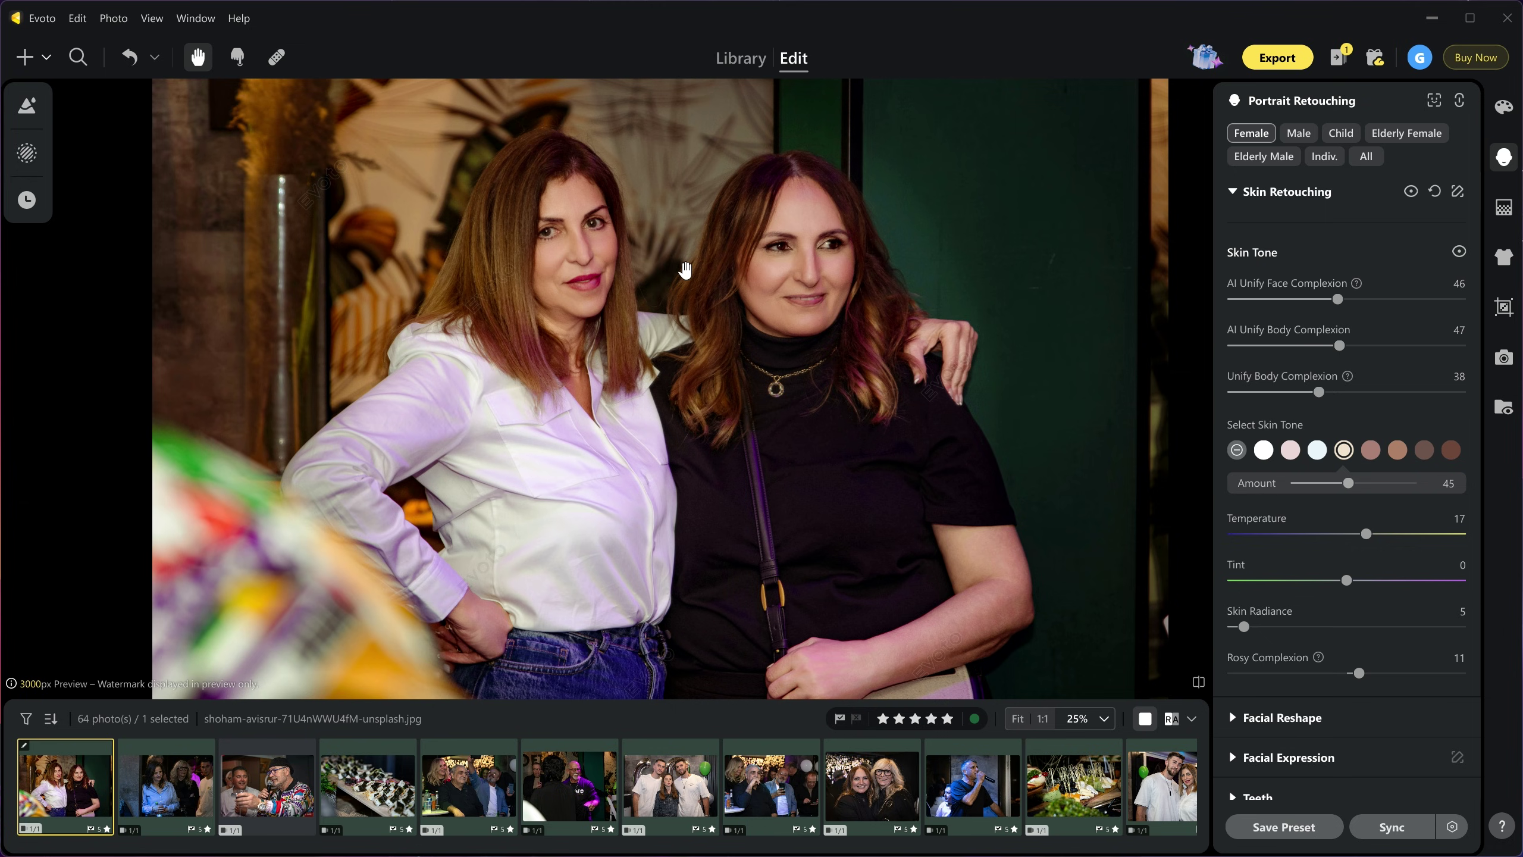
{"action": "scroll", "coordinate": [931, 791], "scroll_direction": "right", "scroll_amount": 5}
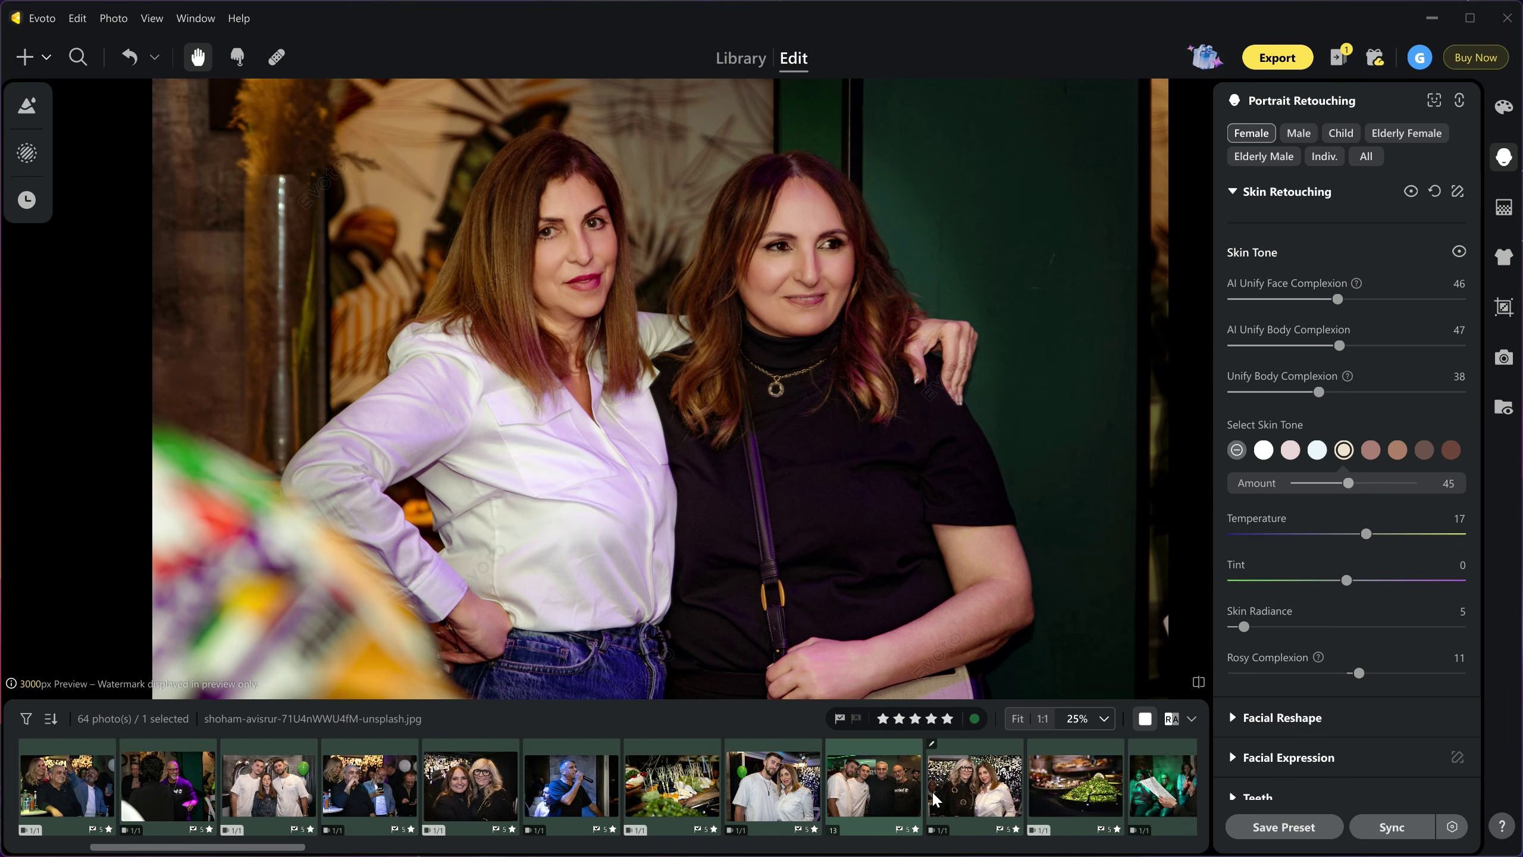
{"action": "scroll", "coordinate": [931, 791], "scroll_direction": "left", "scroll_amount": 5}
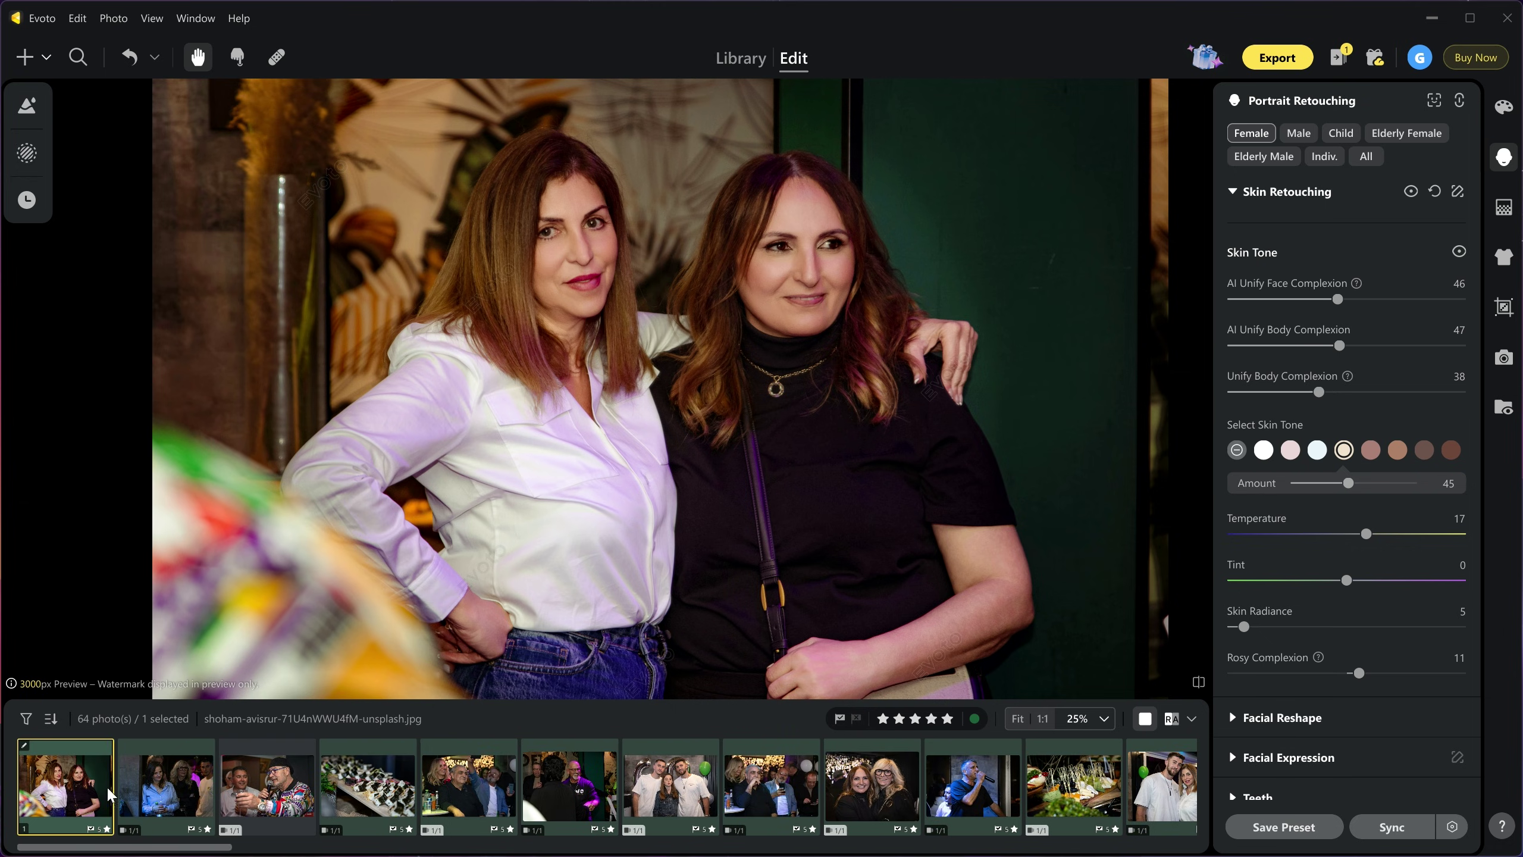
{"action": "left_click", "coordinate": [179, 789], "text": "ctrl"}
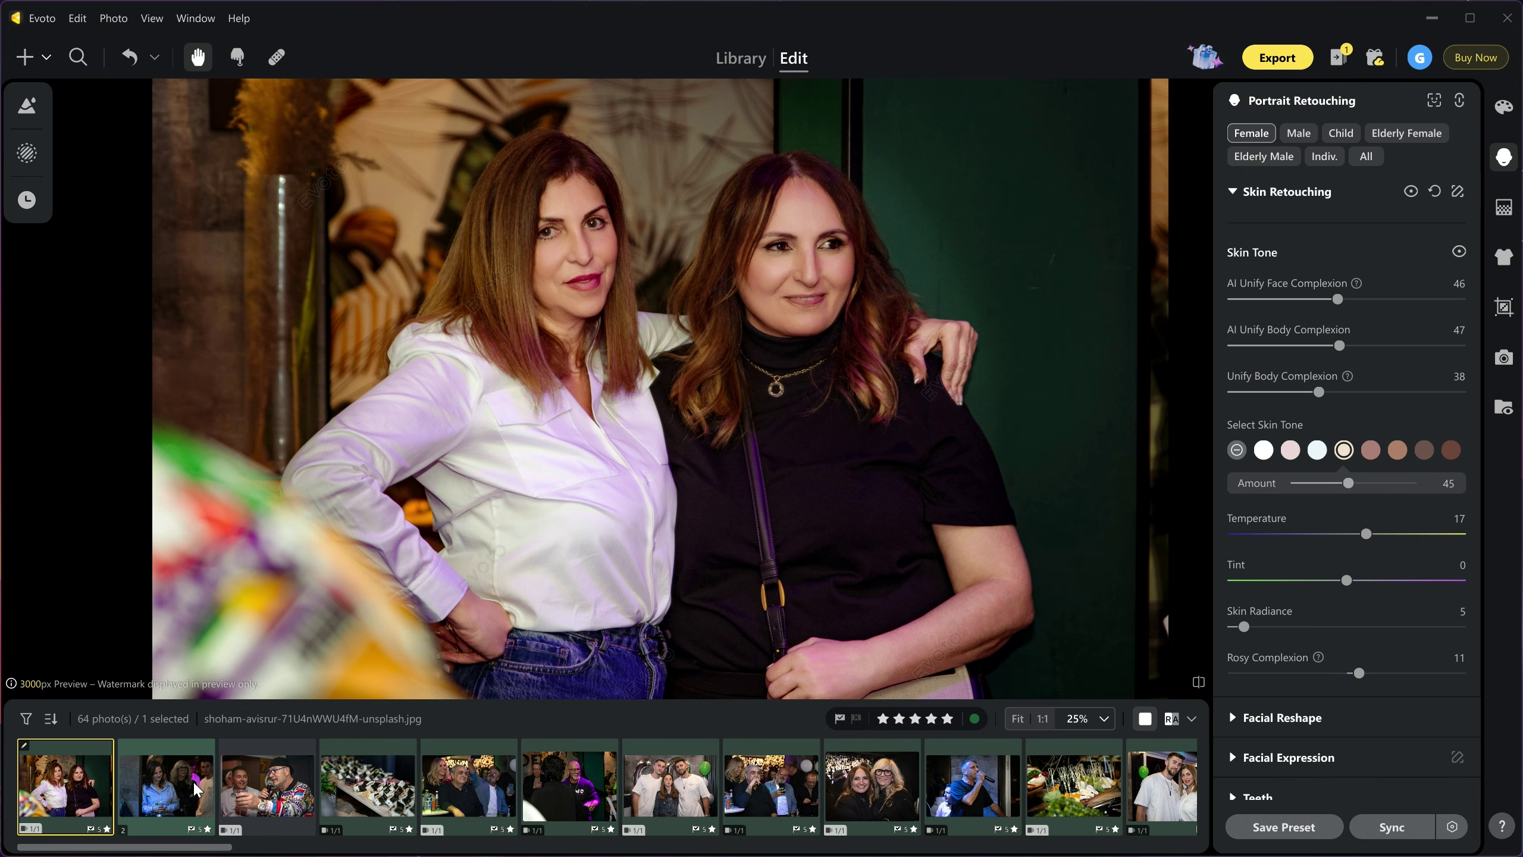
{"action": "left_click", "coordinate": [268, 788], "text": "ctrl"}
{"action": "left_click", "coordinate": [507, 786], "text": "ctrl"}
{"action": "left_click", "coordinate": [671, 776], "text": "ctrl"}
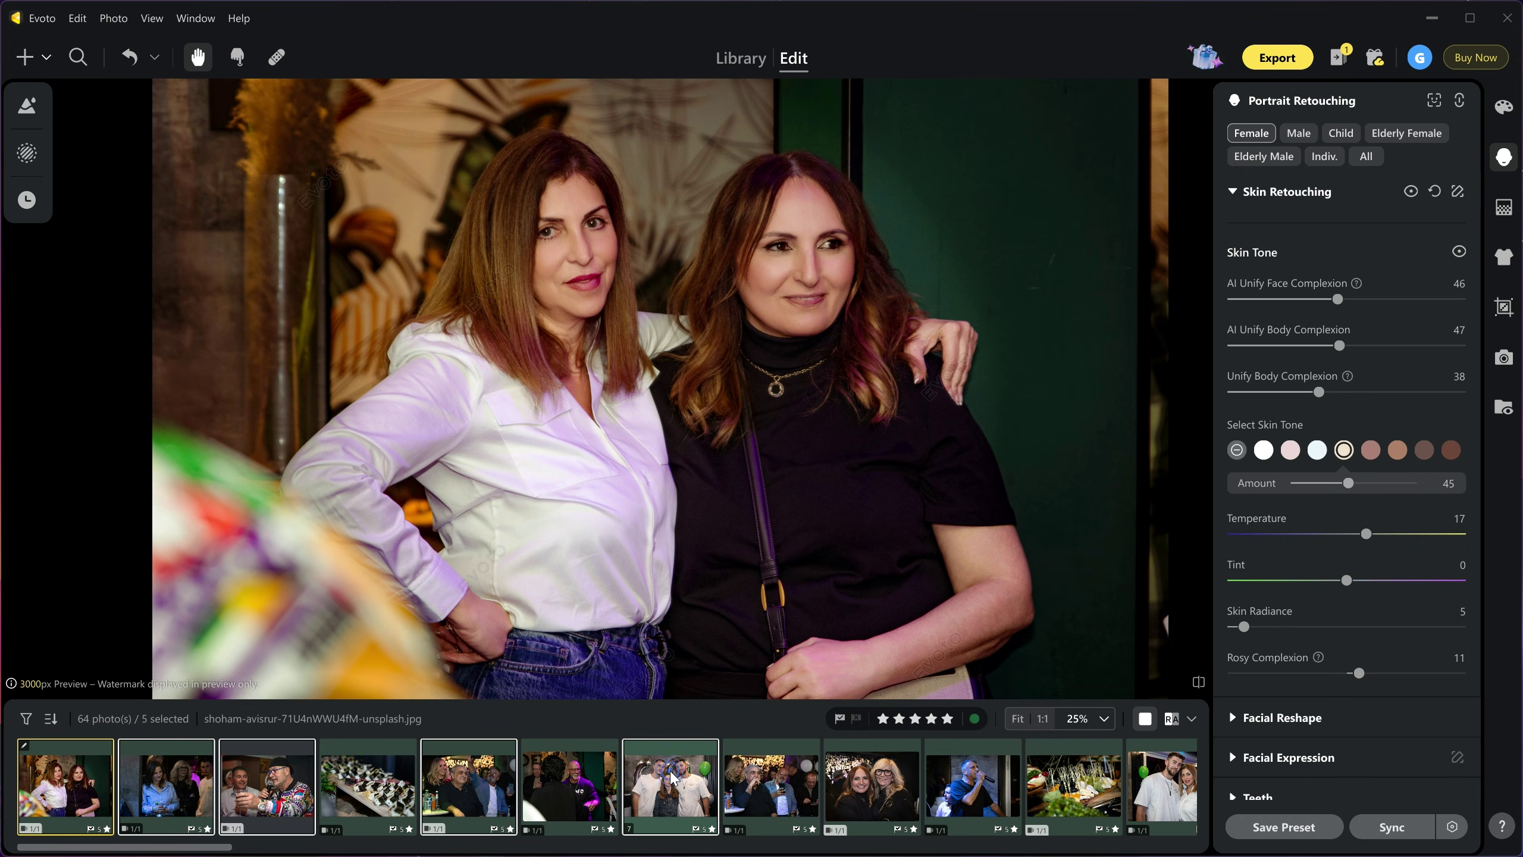
{"action": "left_click", "coordinate": [863, 777], "text": "ctrl"}
{"action": "scroll", "coordinate": [1012, 788], "scroll_direction": "right", "scroll_amount": 2}
{"action": "left_click", "coordinate": [1011, 787], "text": "ctrl"}
{"action": "scroll", "coordinate": [1012, 788], "scroll_direction": "right", "scroll_amount": 2}
{"action": "left_click", "coordinate": [954, 786], "text": "ctrl"}
{"action": "scroll", "coordinate": [990, 786], "scroll_direction": "right", "scroll_amount": 2}
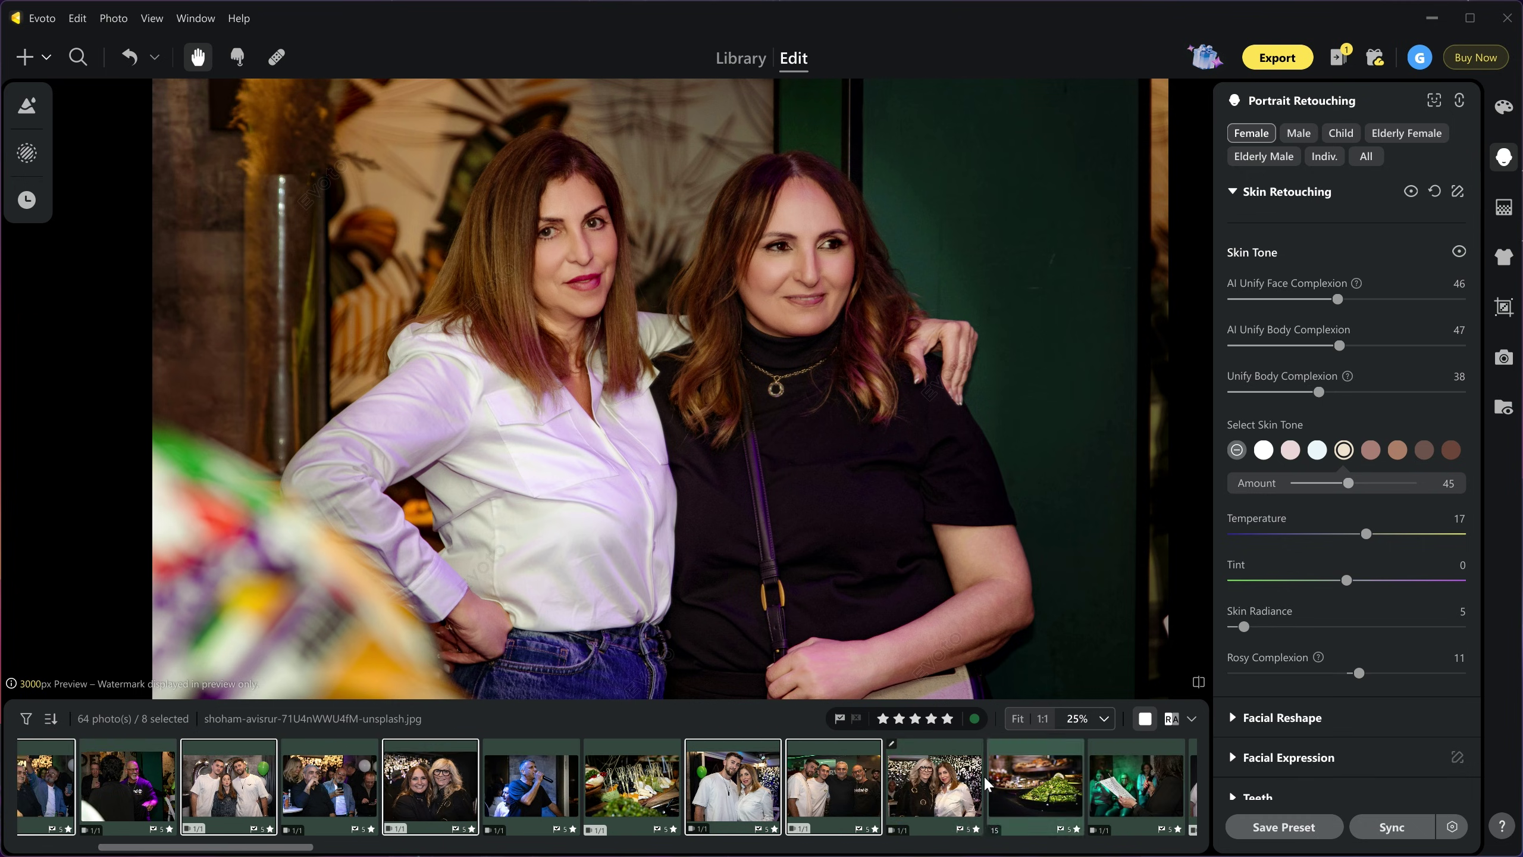
{"action": "left_click", "coordinate": [938, 786], "text": "ctrl"}
{"action": "scroll", "coordinate": [971, 786], "scroll_direction": "right", "scroll_amount": 4}
{"action": "left_click", "coordinate": [875, 786], "text": "ctrl"}
{"action": "left_click", "coordinate": [976, 786], "text": "ctrl"}
{"action": "left_click", "coordinate": [1061, 795], "text": "ctrl"}
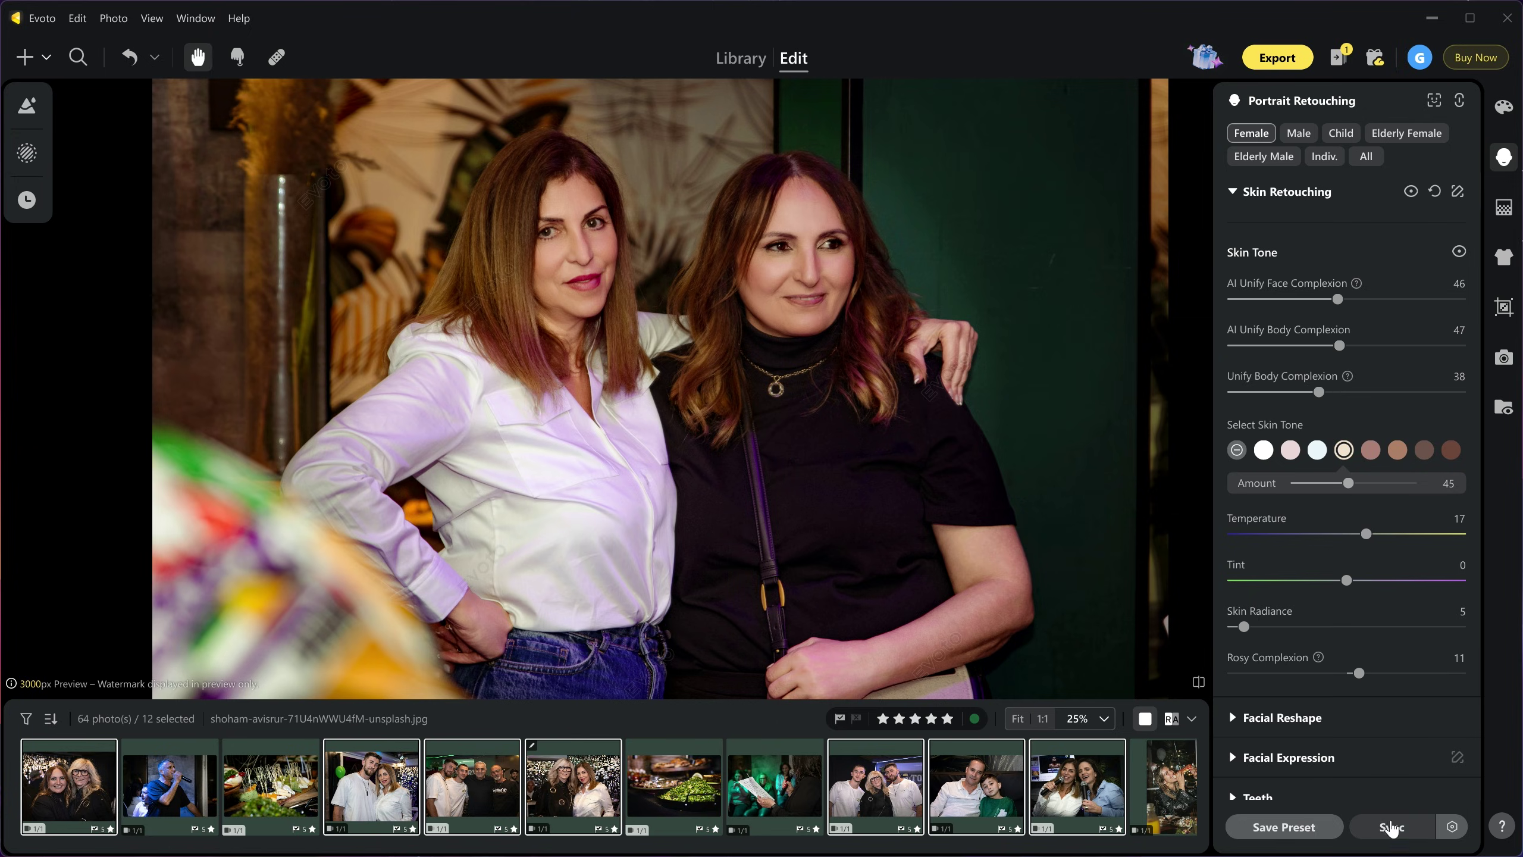
{"action": "left_click", "coordinate": [1400, 829]}
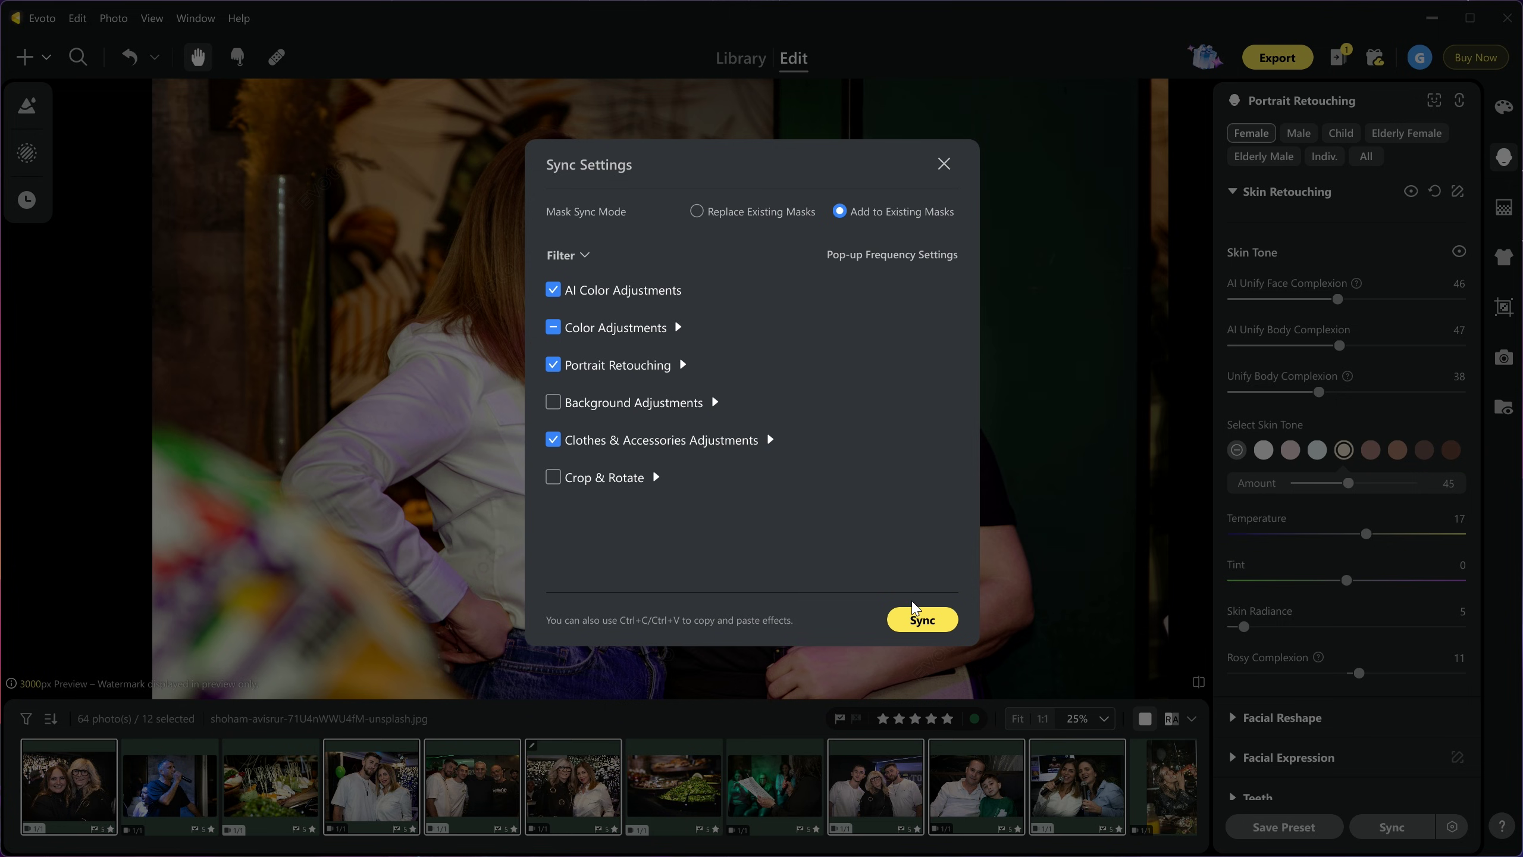
Step: Sync the portrait's edits to the 11 other photos and check the man-and-woman photo's before/after
{"action": "left_click", "coordinate": [917, 618]}
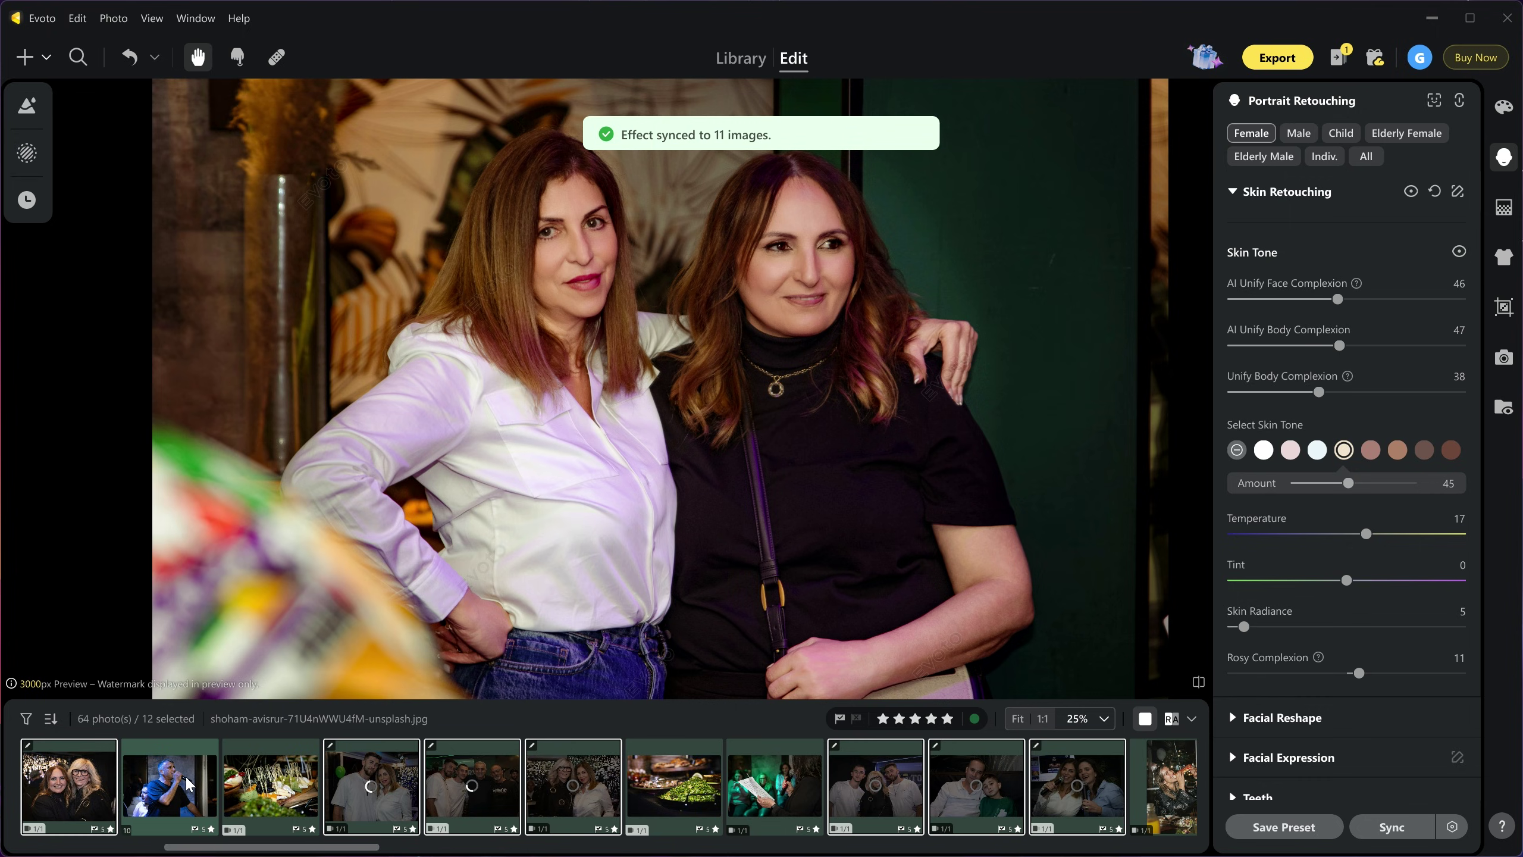
{"action": "left_click", "coordinate": [396, 795]}
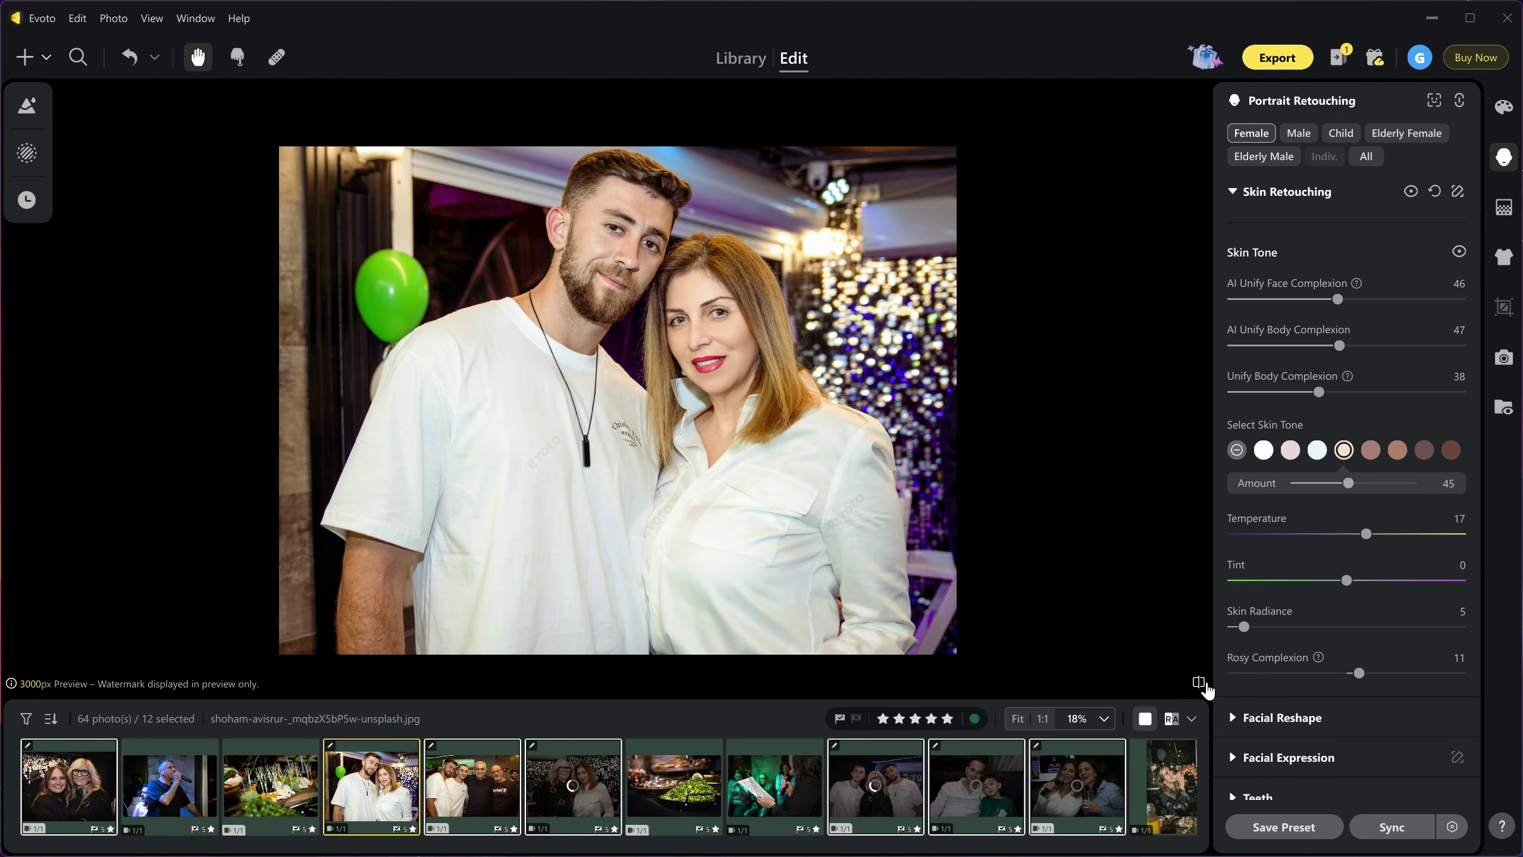
{"action": "left_click", "coordinate": [1198, 683]}
{"action": "left_click", "coordinate": [1199, 683]}
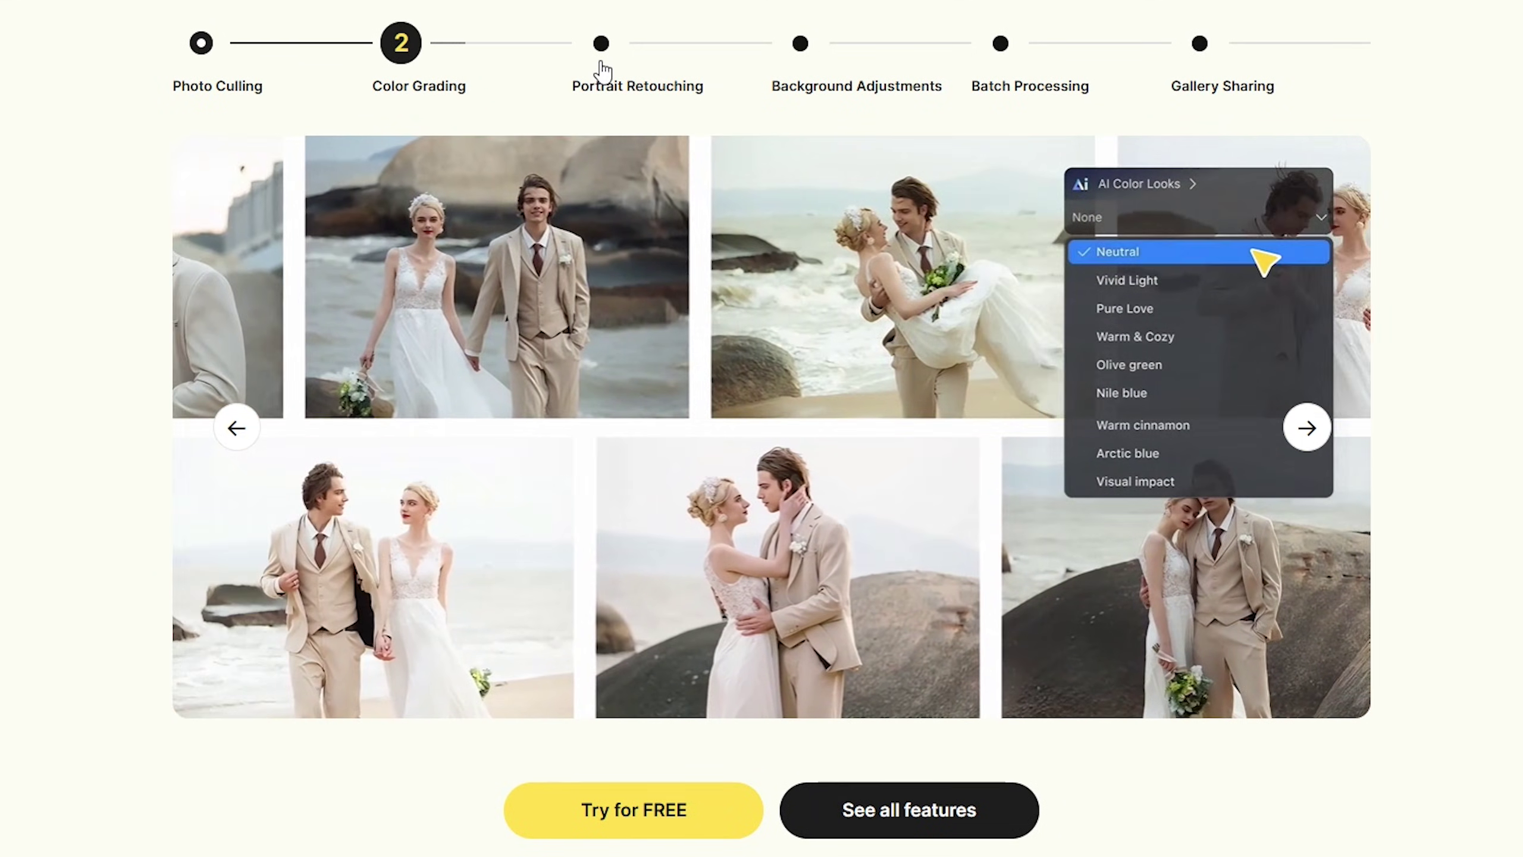
Step: View the Portrait Retouching, Background Adjustments, Batch Processing and Gallery Sharing demos, then go to Try for FREE
{"action": "left_click", "coordinate": [601, 63]}
{"action": "left_click", "coordinate": [833, 55]}
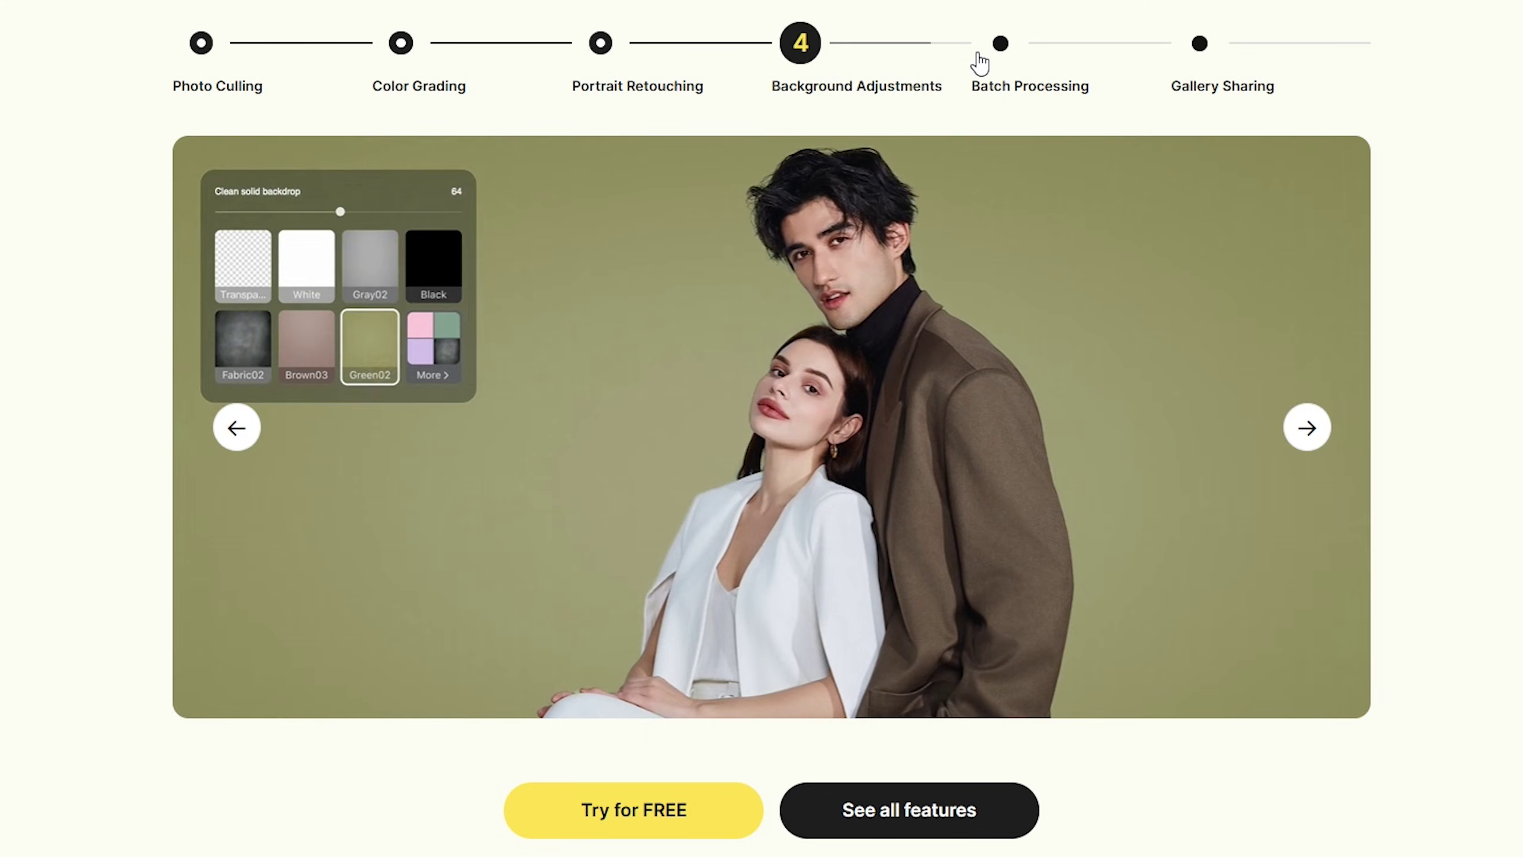
{"action": "left_click", "coordinate": [977, 59]}
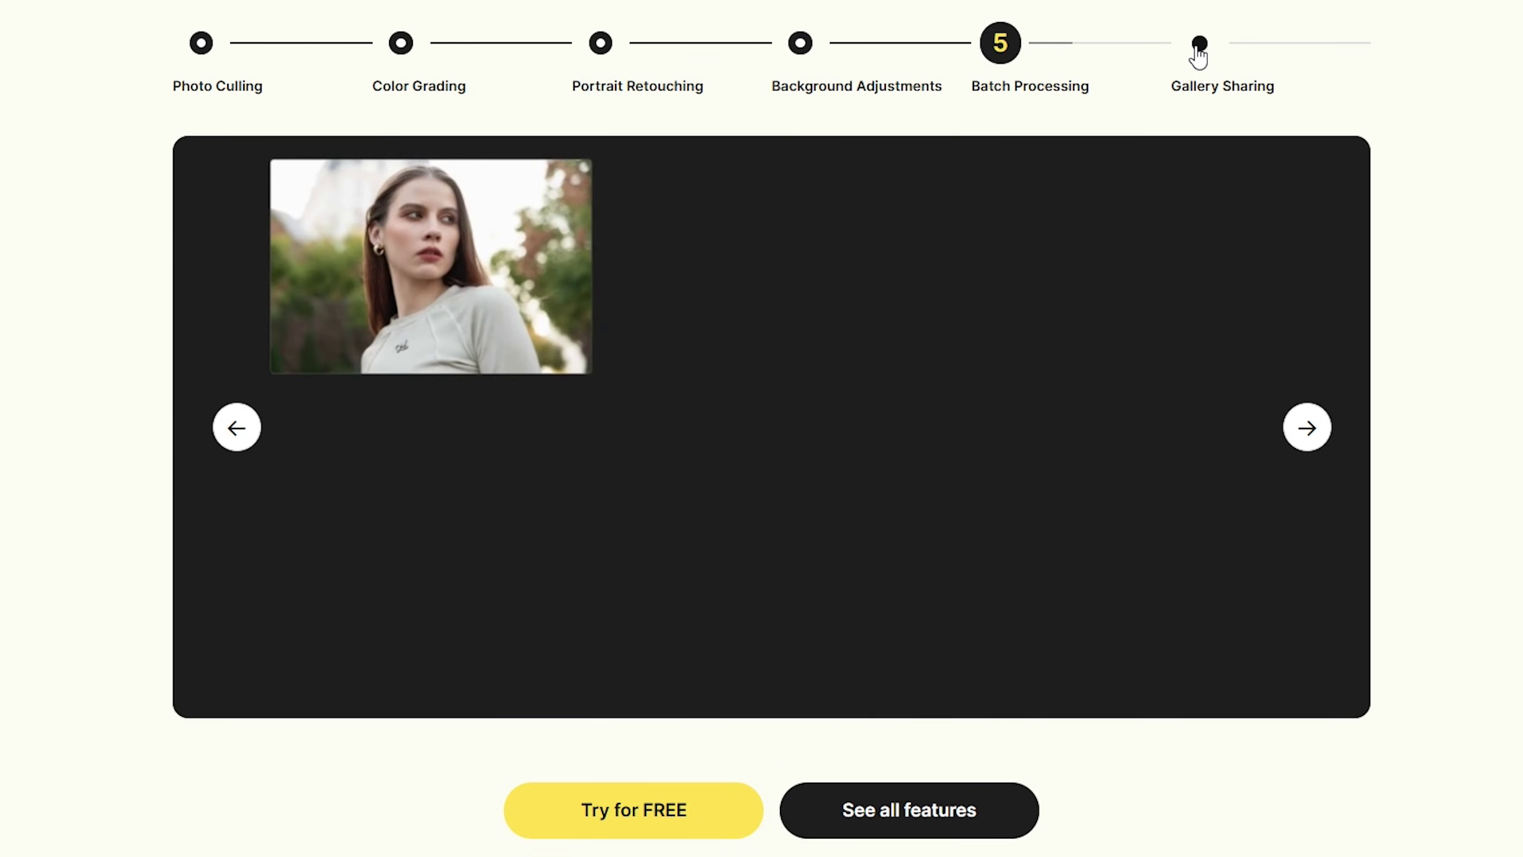
{"action": "left_click", "coordinate": [1198, 56]}
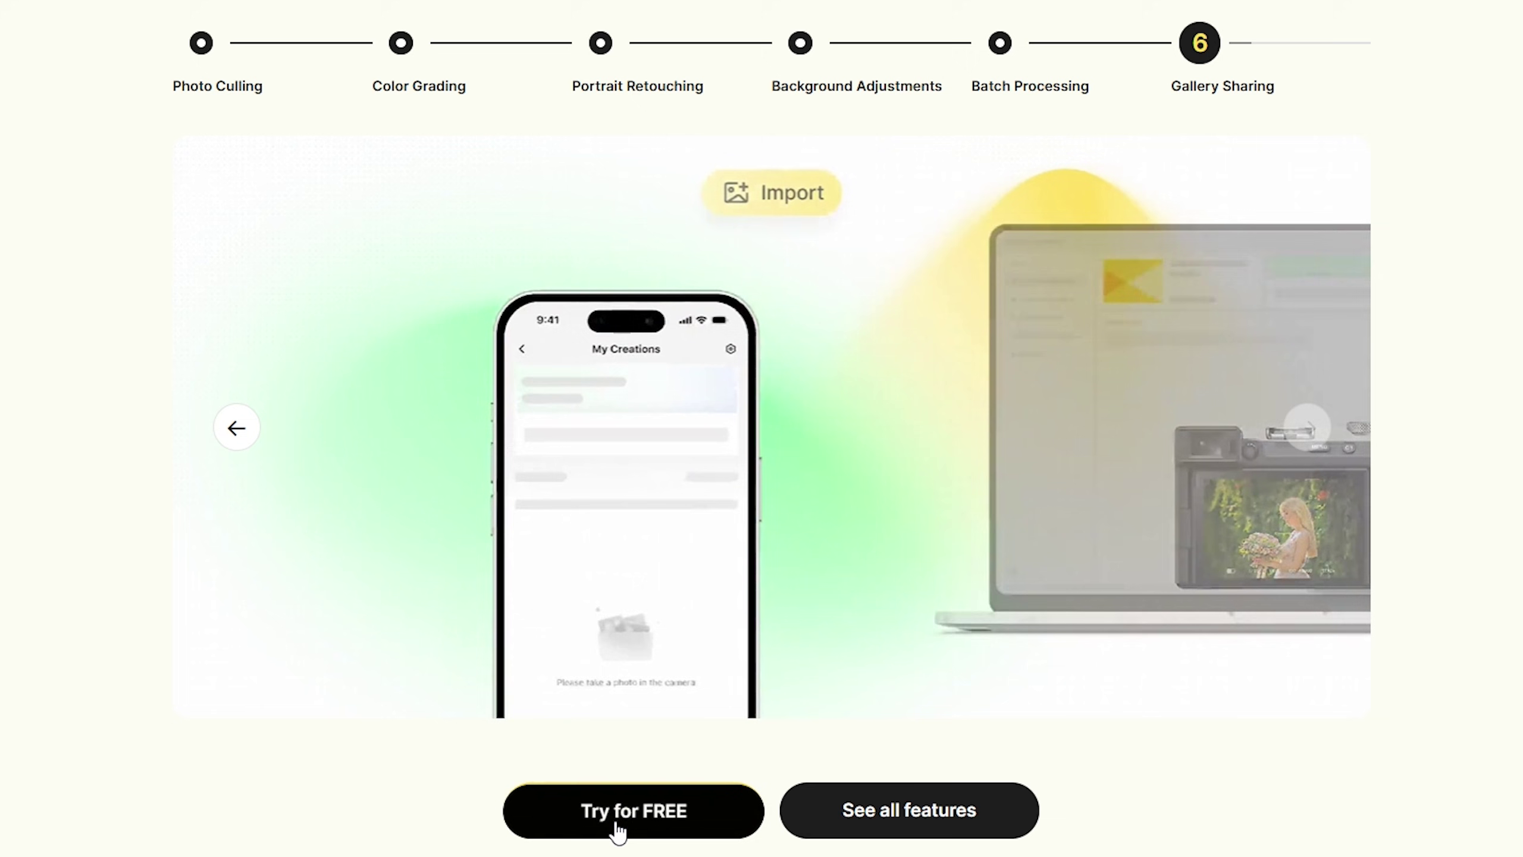
{"action": "left_click", "coordinate": [616, 820]}
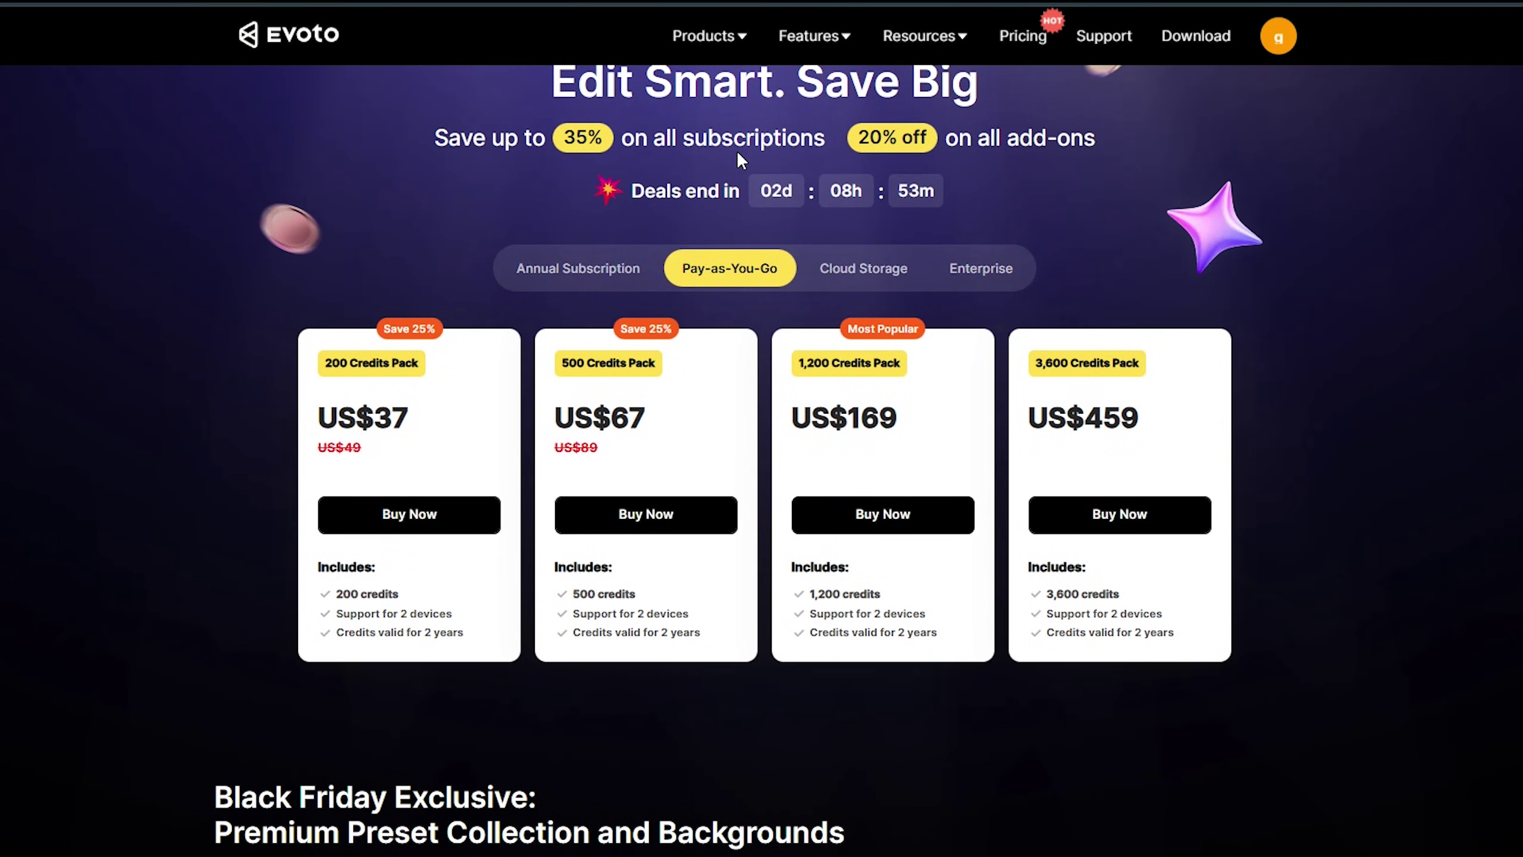
Step: Buy the annual Standard Plan-9000 and apply the creator's discount code for a US$463 subtotal
{"action": "left_click", "coordinate": [592, 282]}
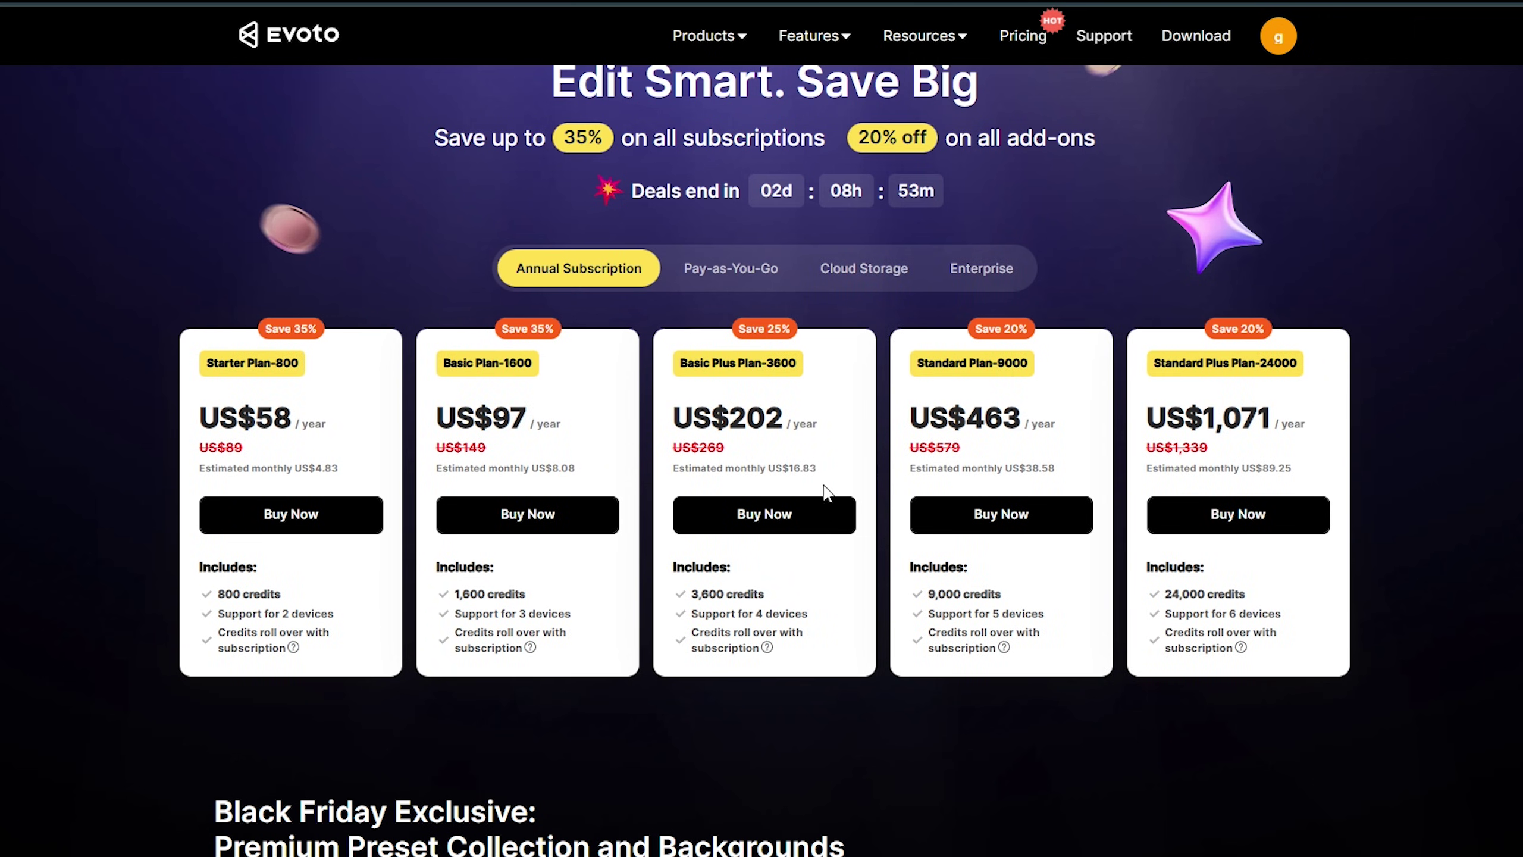
{"action": "left_click", "coordinate": [985, 514]}
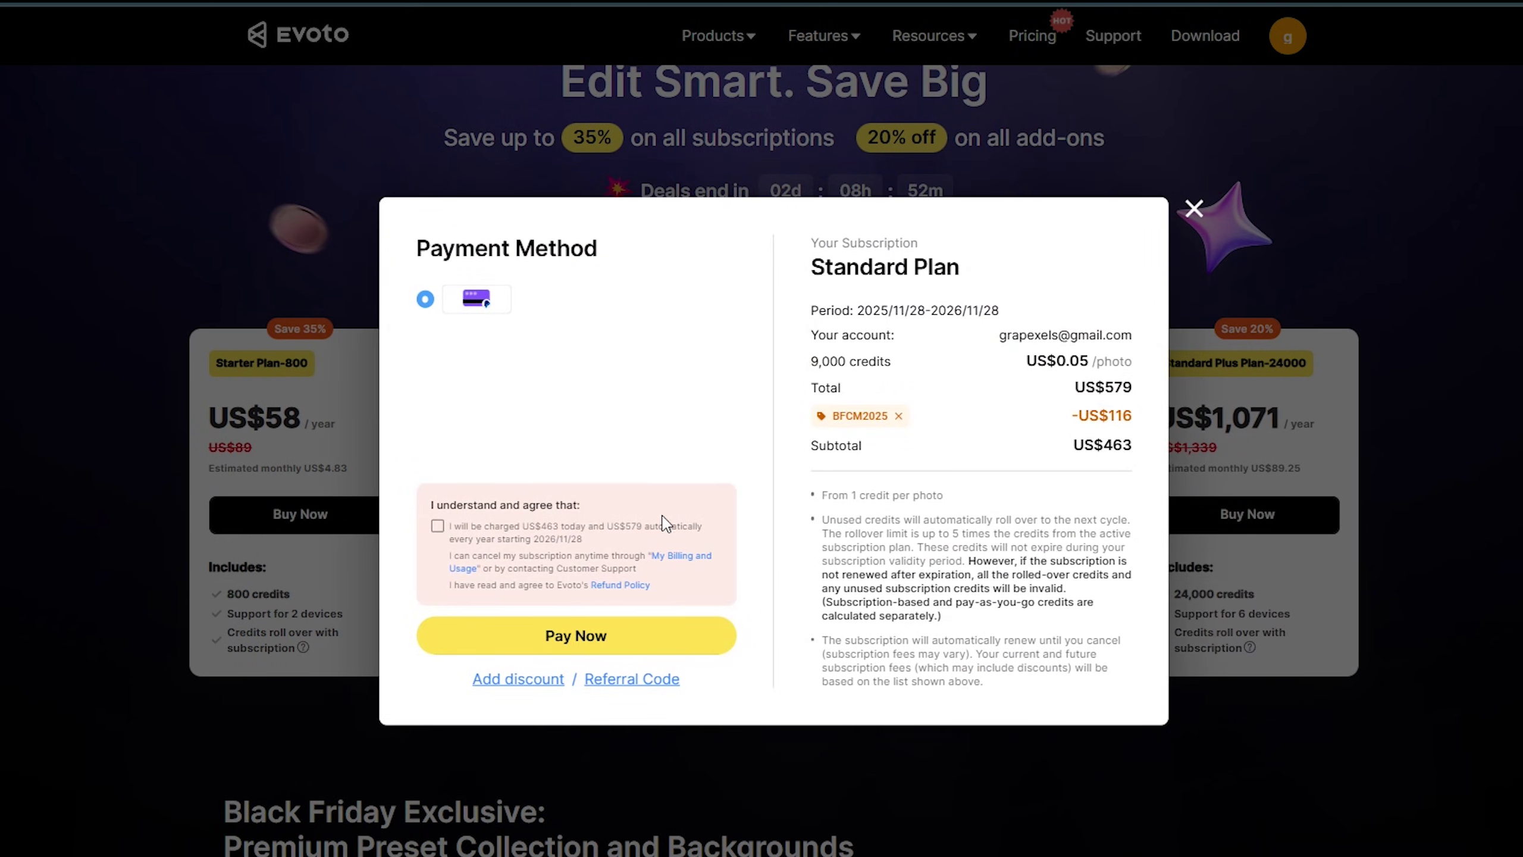
{"action": "left_click", "coordinate": [511, 680]}
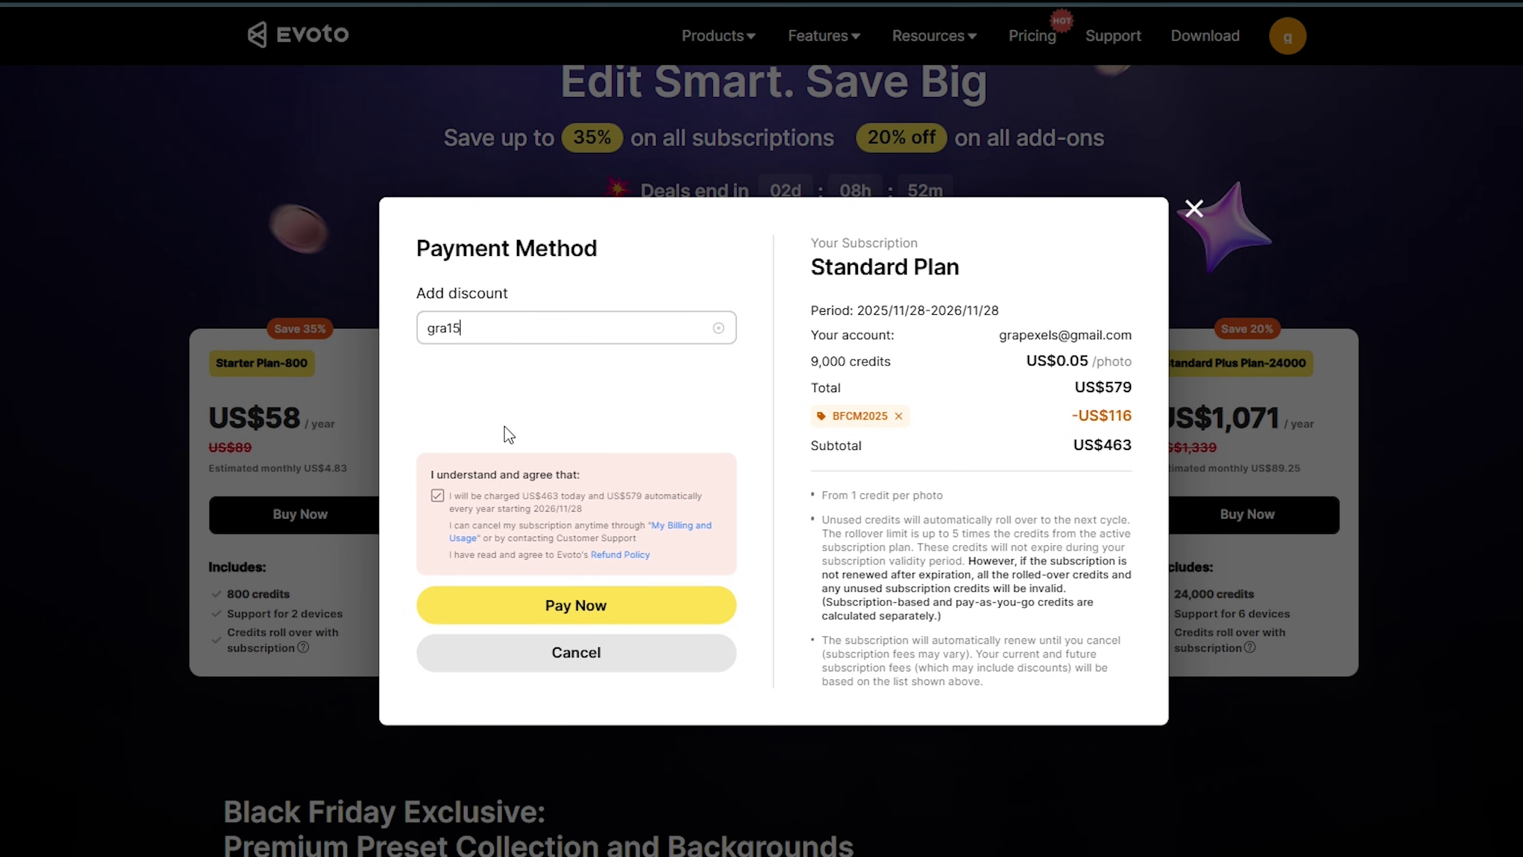
{"action": "left_click", "coordinate": [576, 604]}
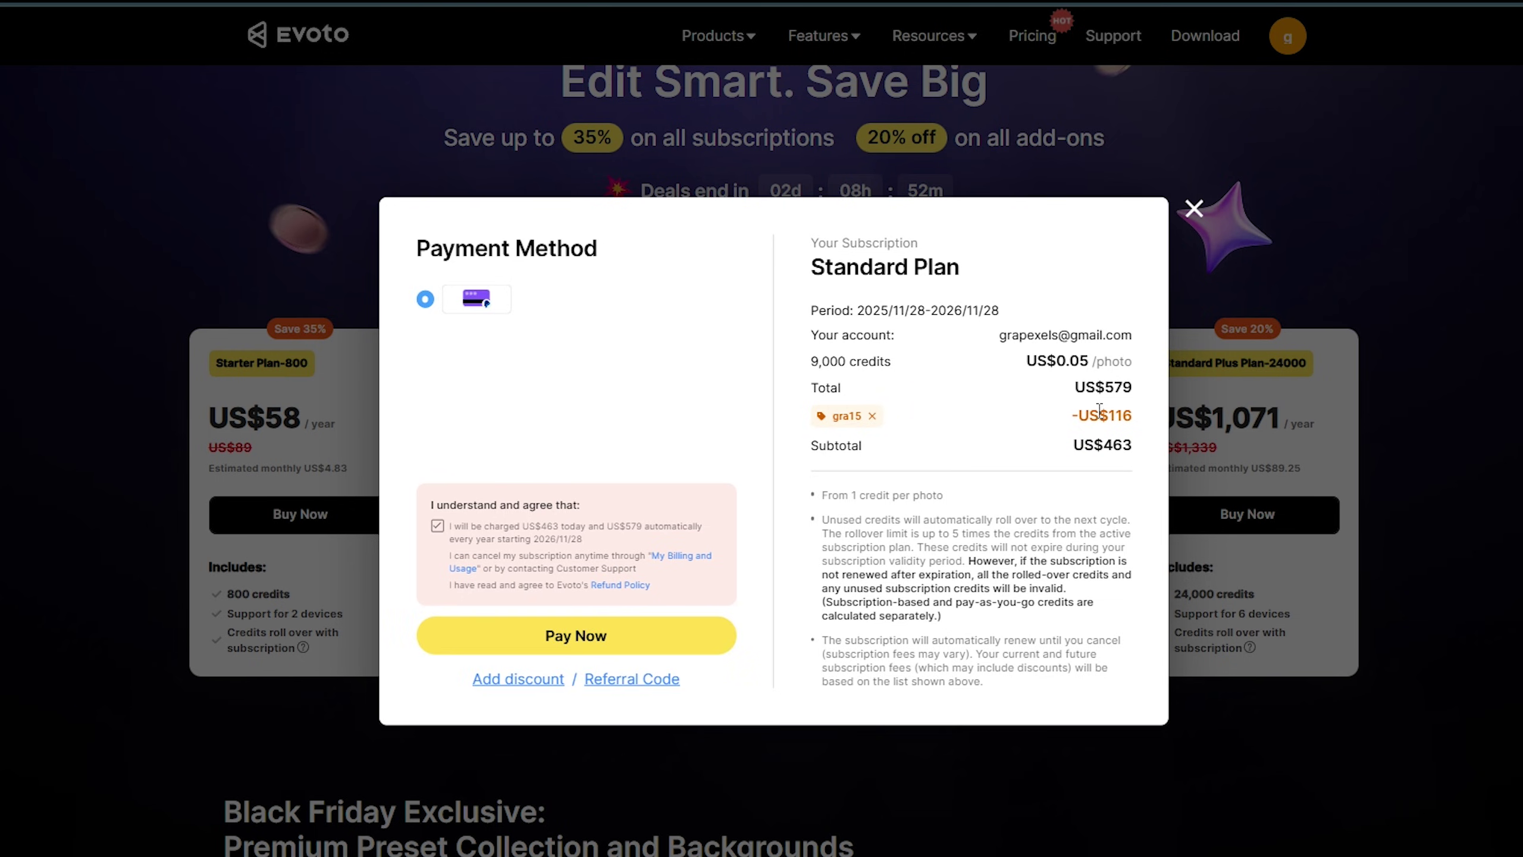